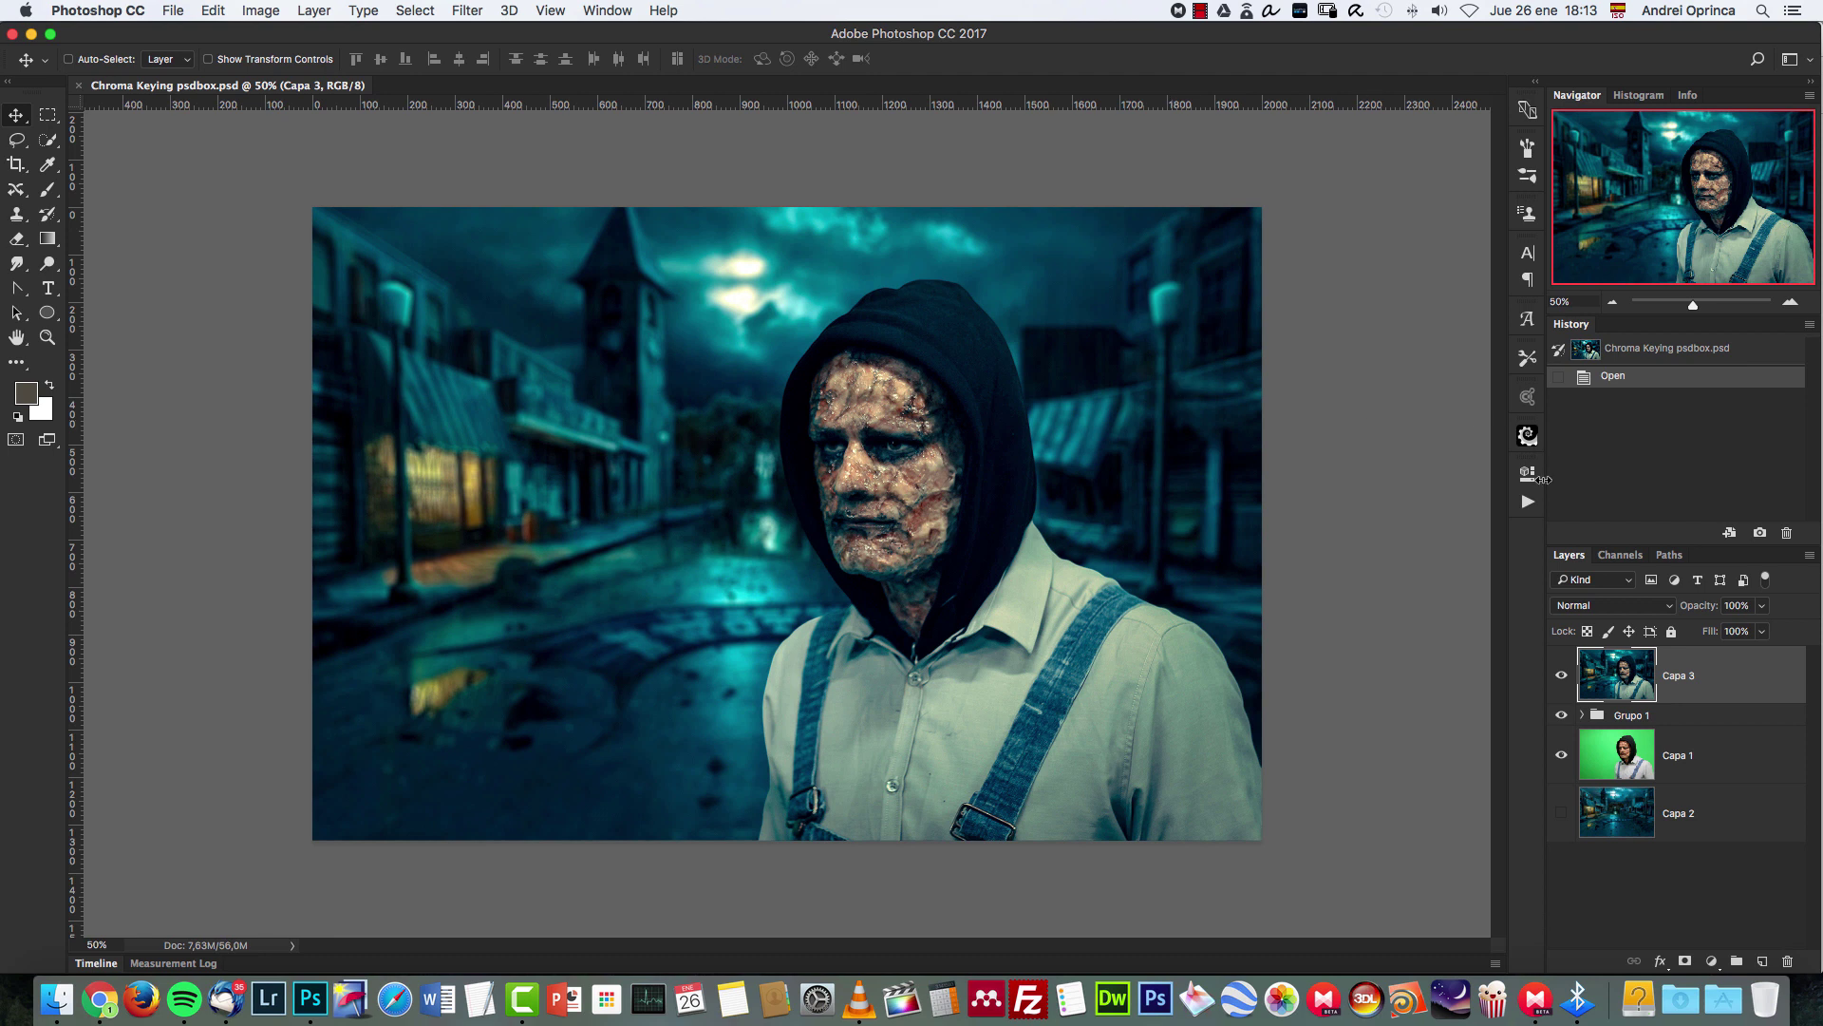
Hide the Capa 3 layer and the Grupo 1 group to view the original green-screen photo.
click(1574, 676)
click(1575, 712)
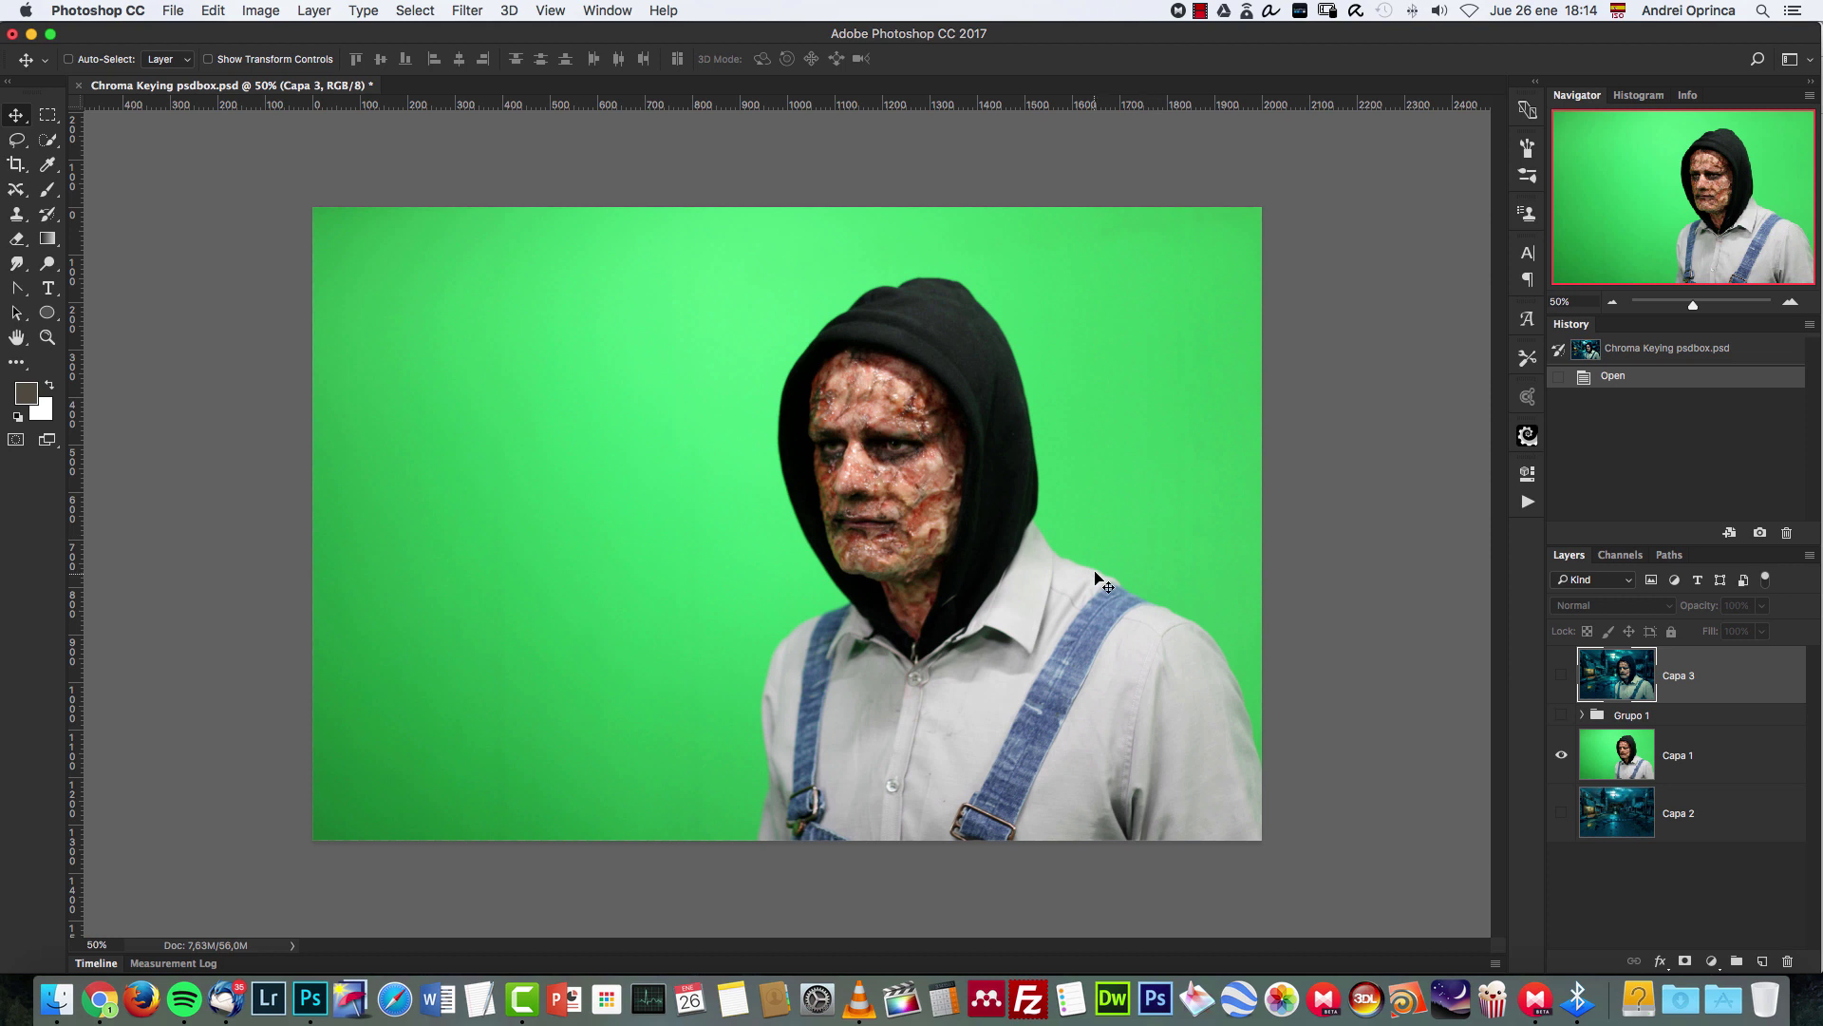
click(474, 10)
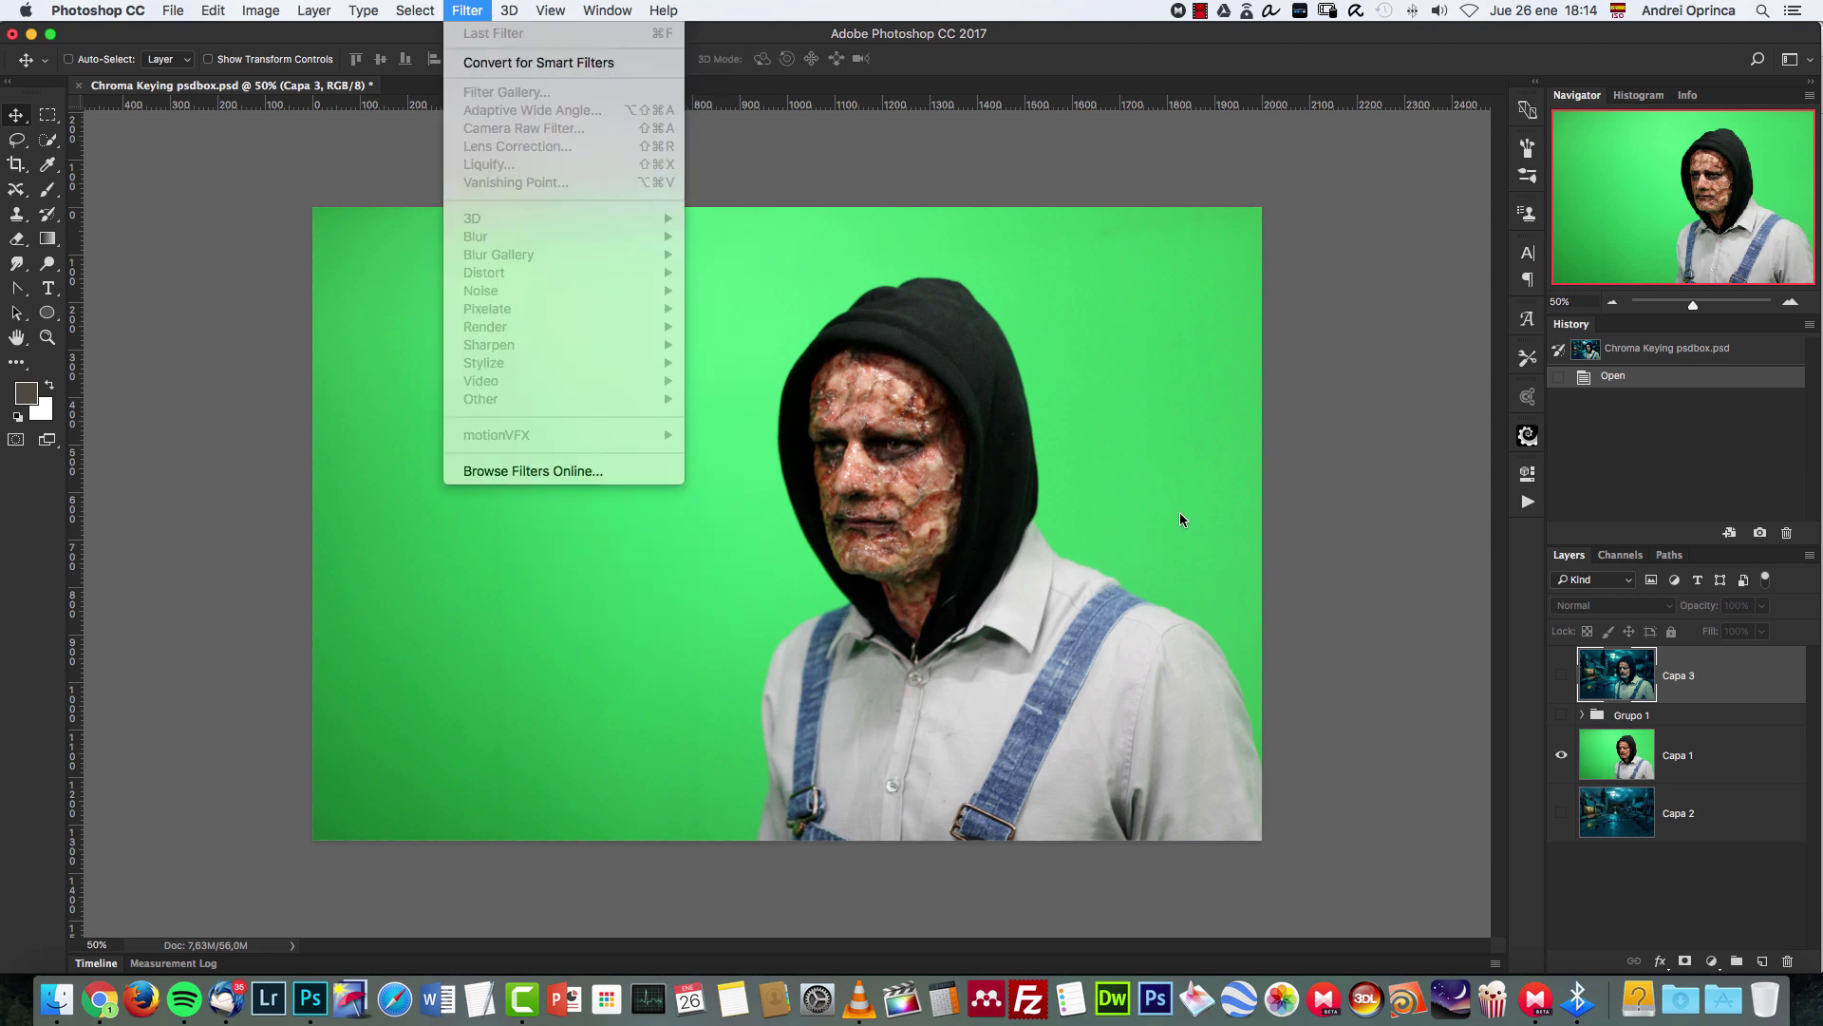
click(1722, 677)
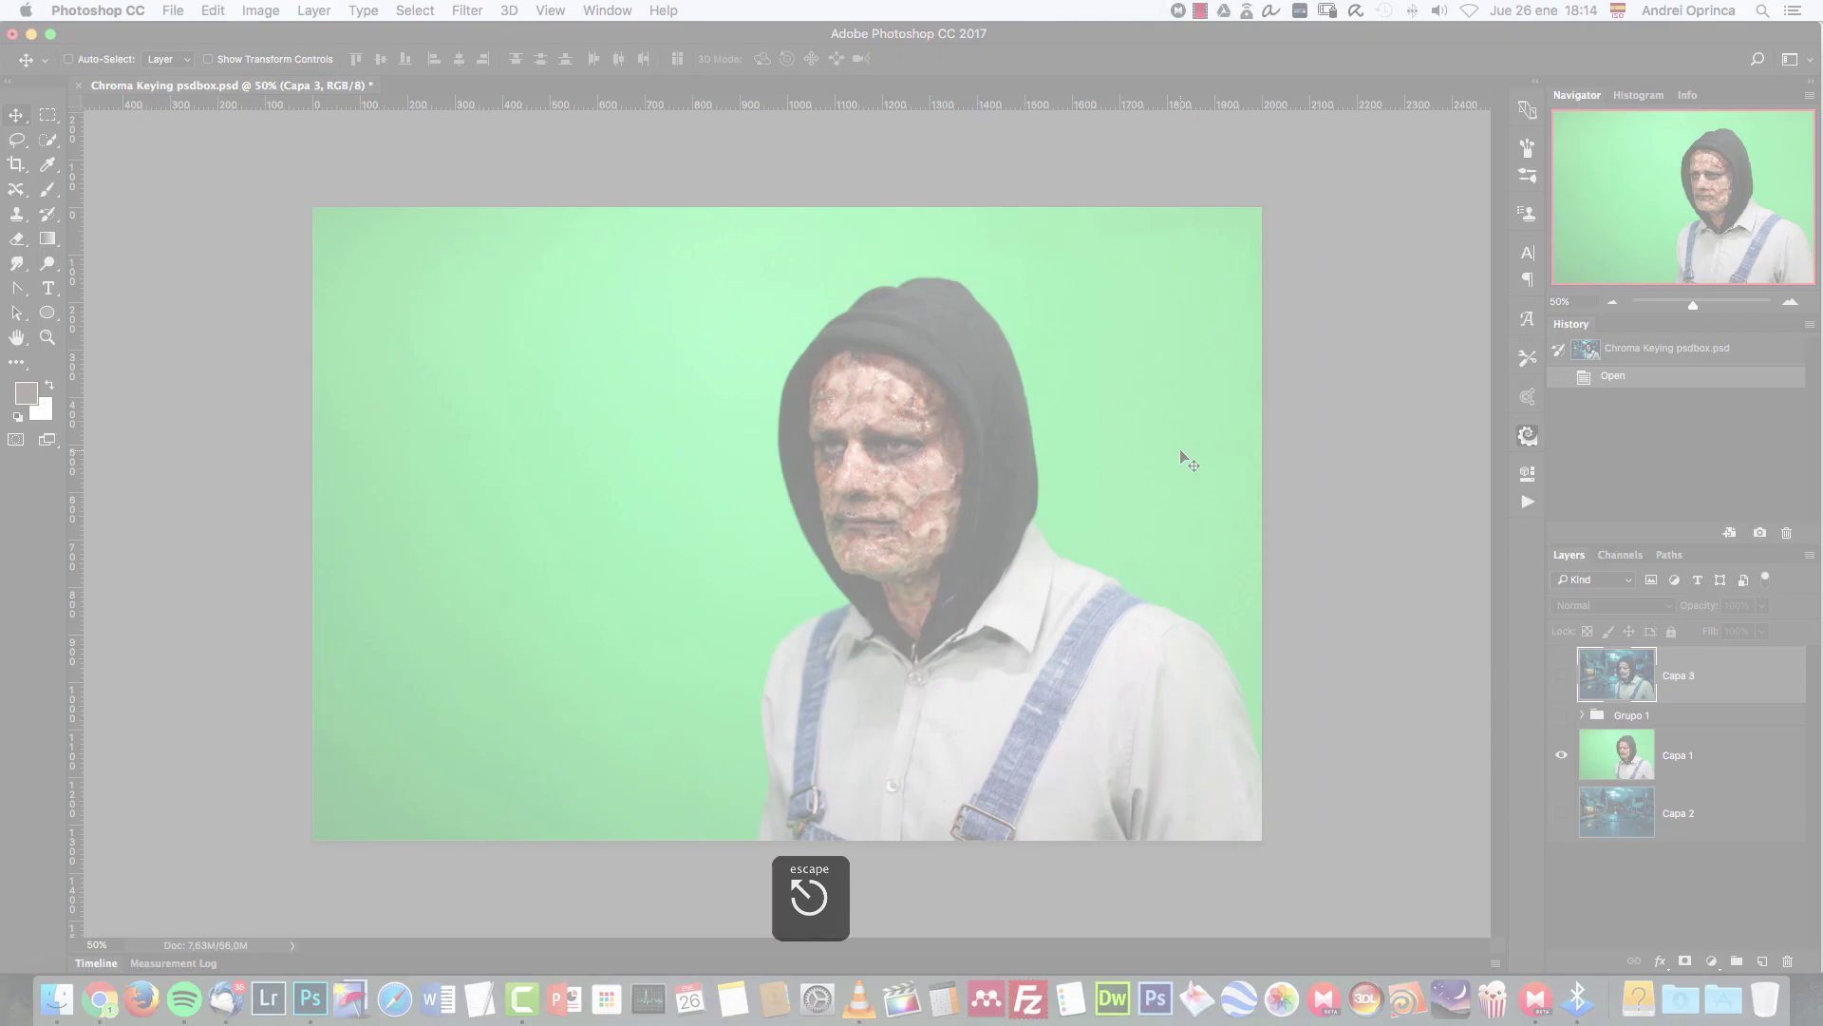
Open 43970619_ml.jpg and convert its locked Background into a regular layer.
key(super+o)
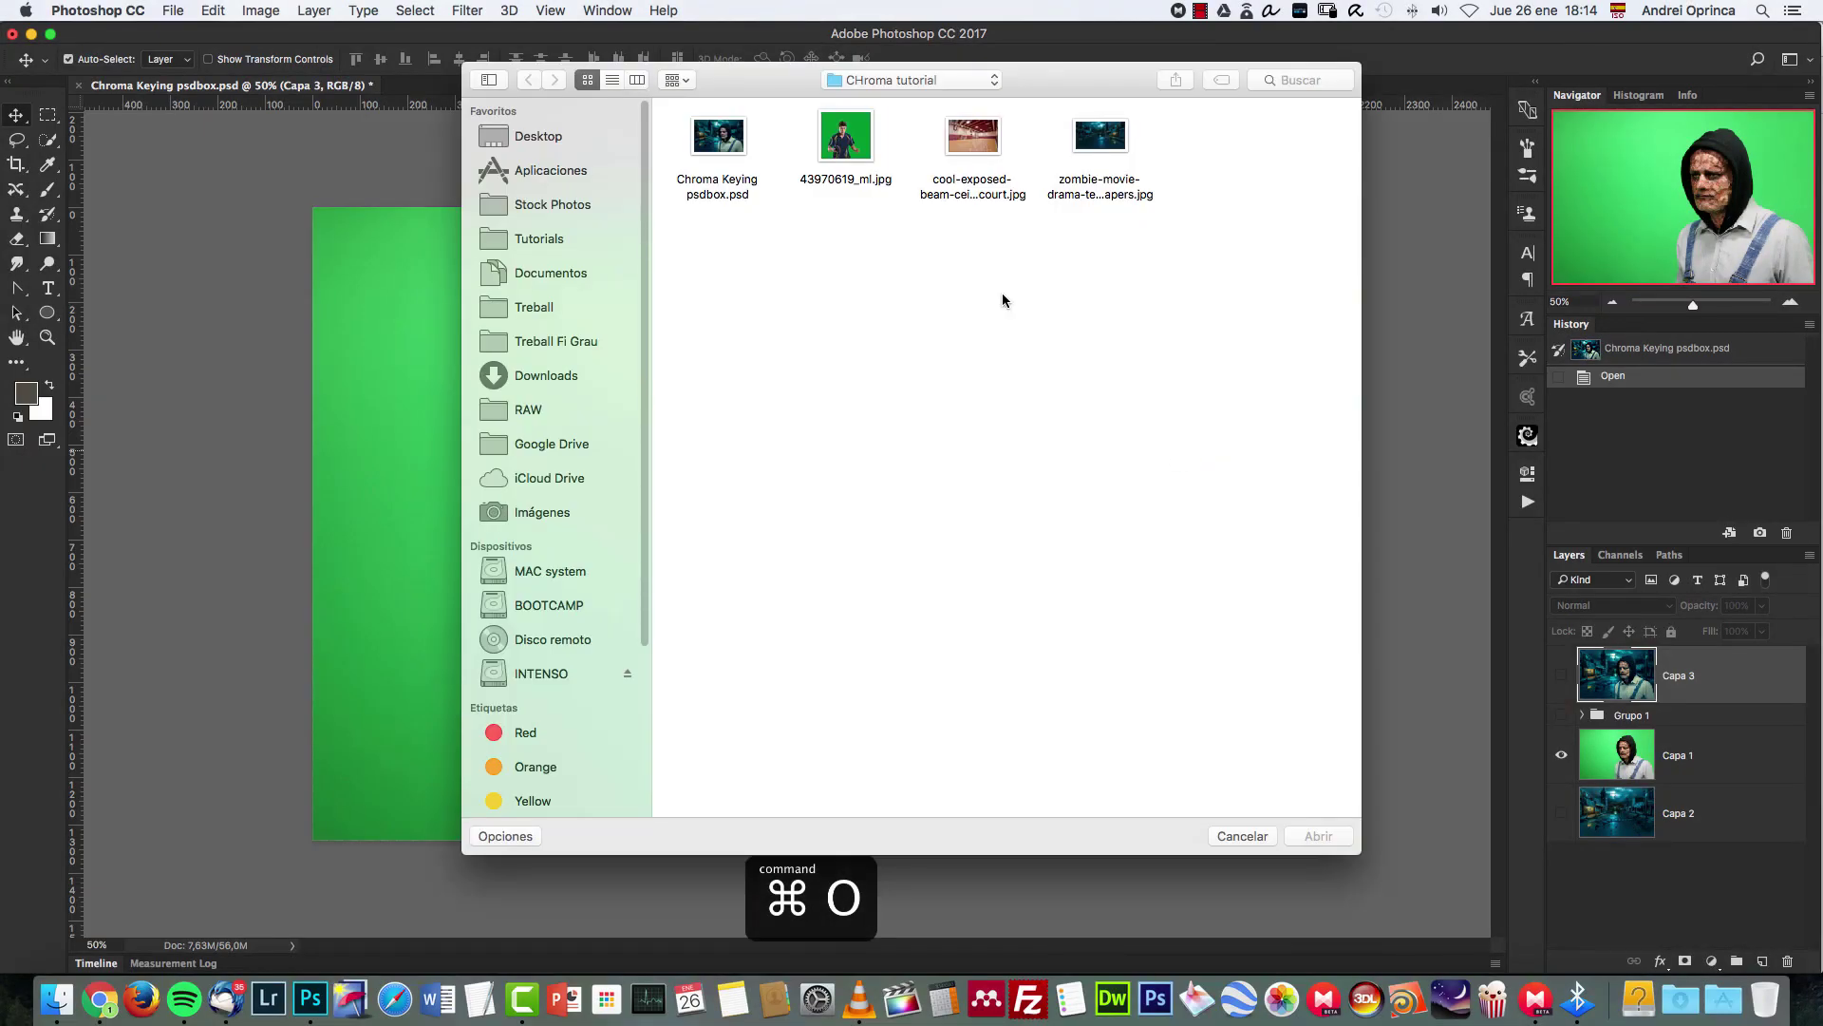
click(861, 162)
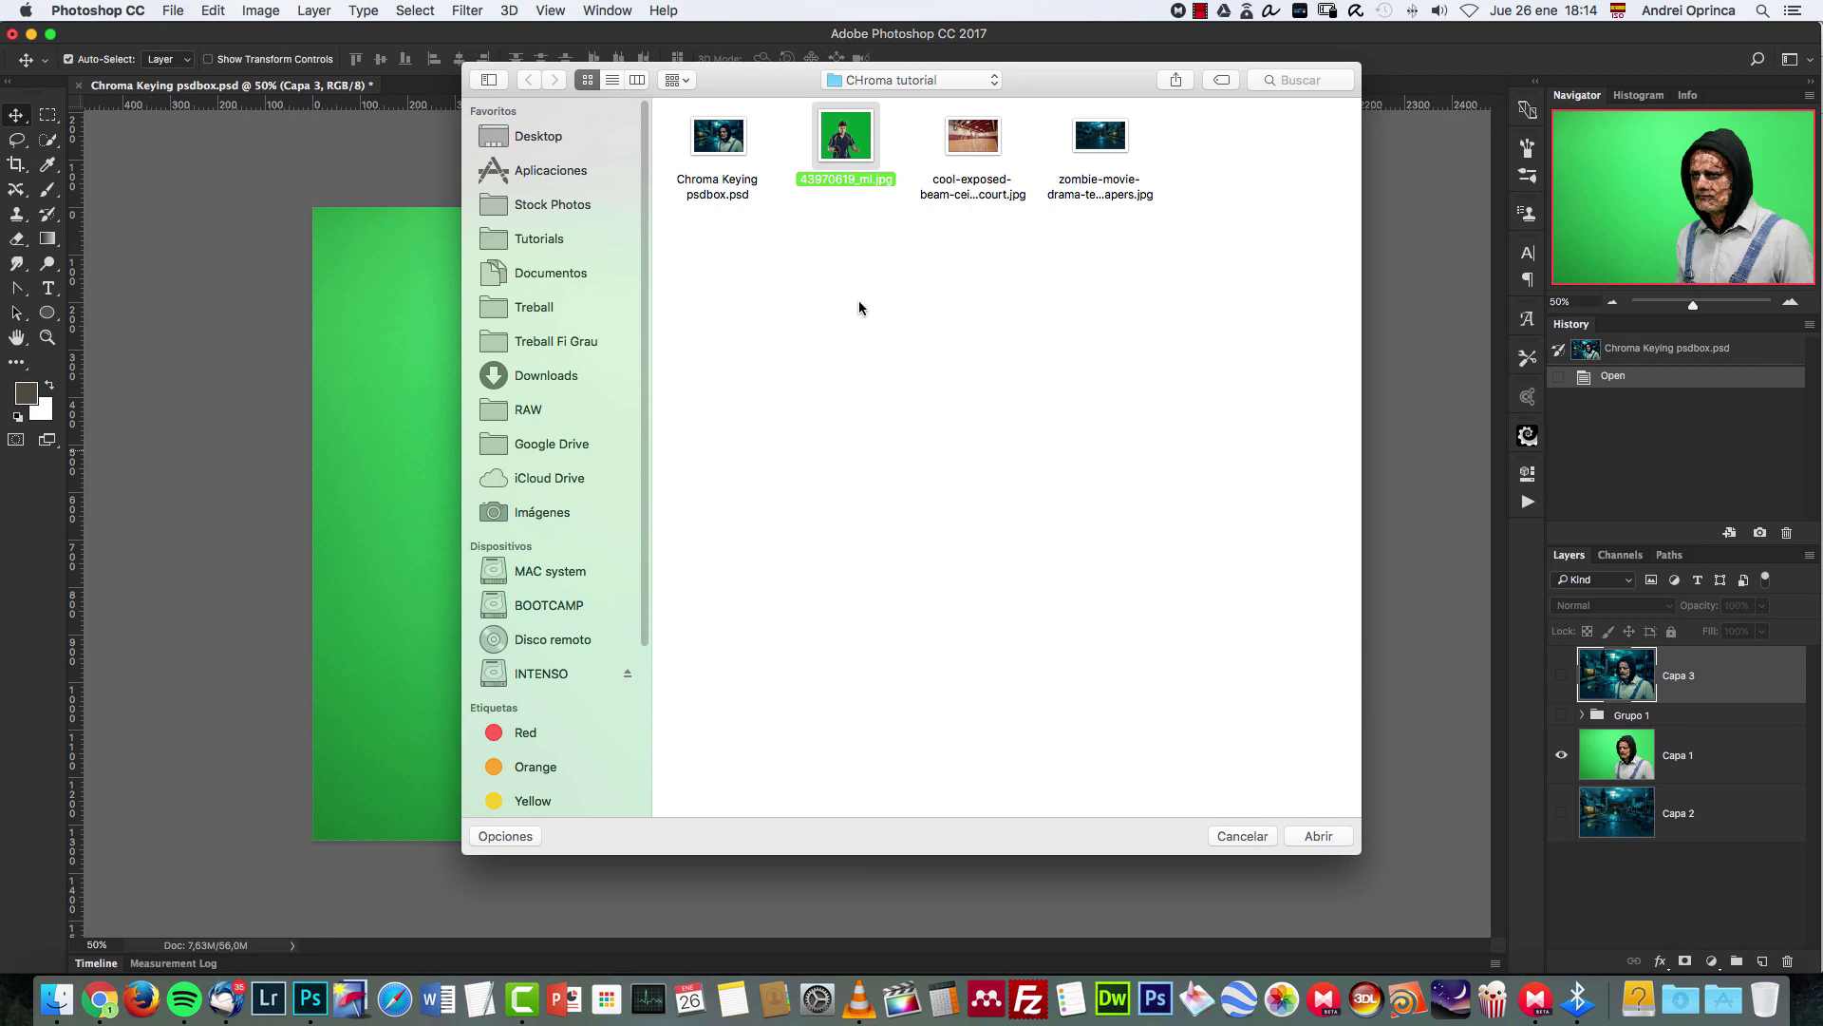
click(1320, 835)
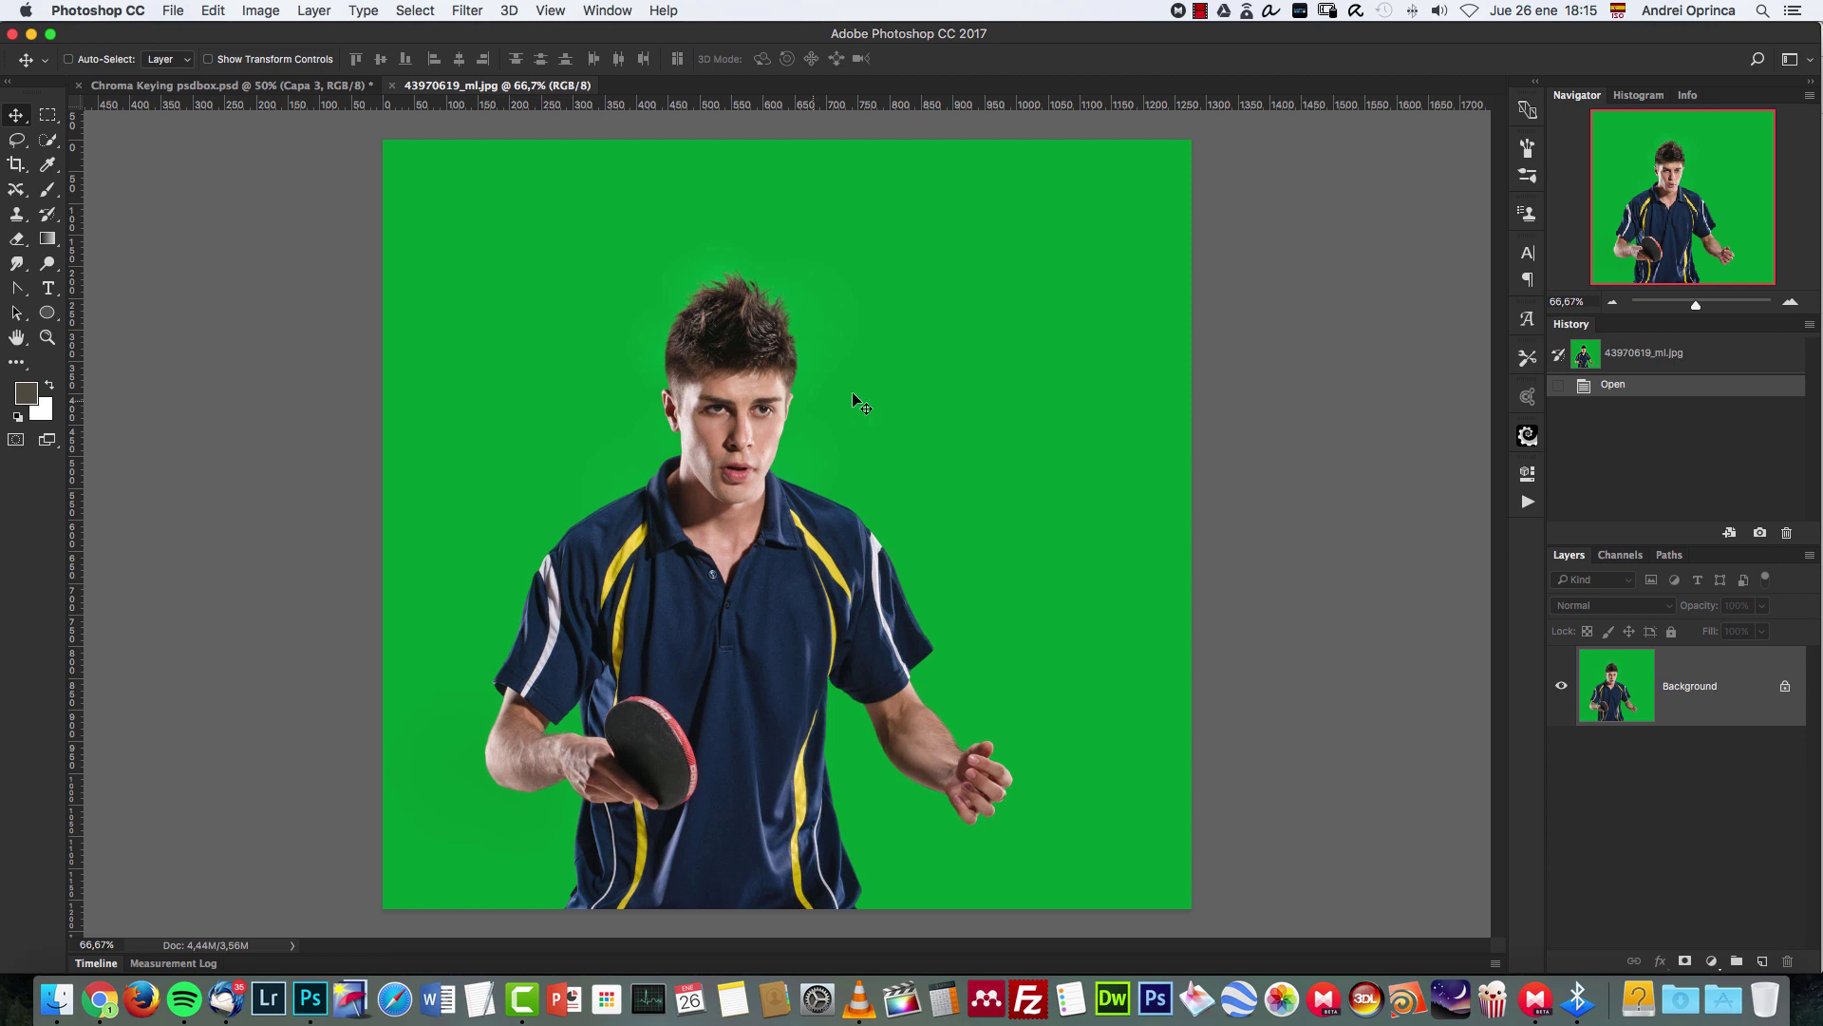
alt+double_click(1705, 705)
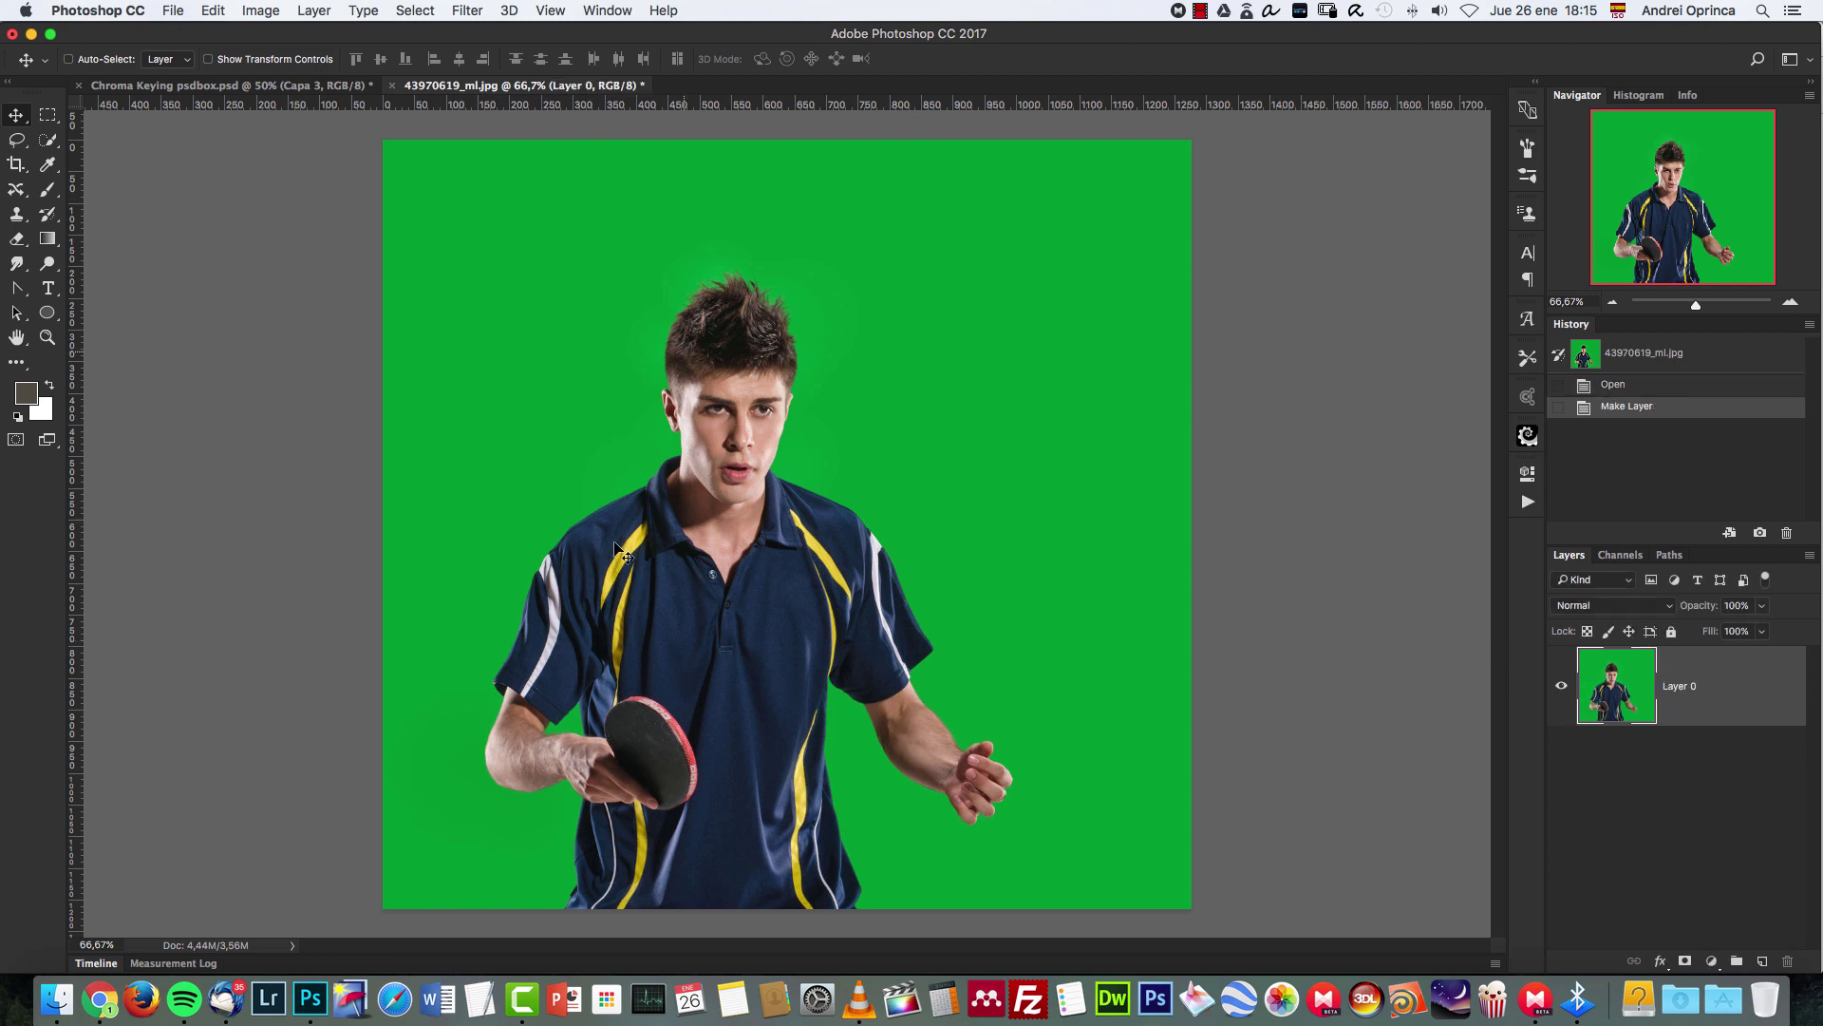
Open the cool-exposed-beam basketball court image, copy its entire canvas to the clipboard and close that document.
key(super+o)
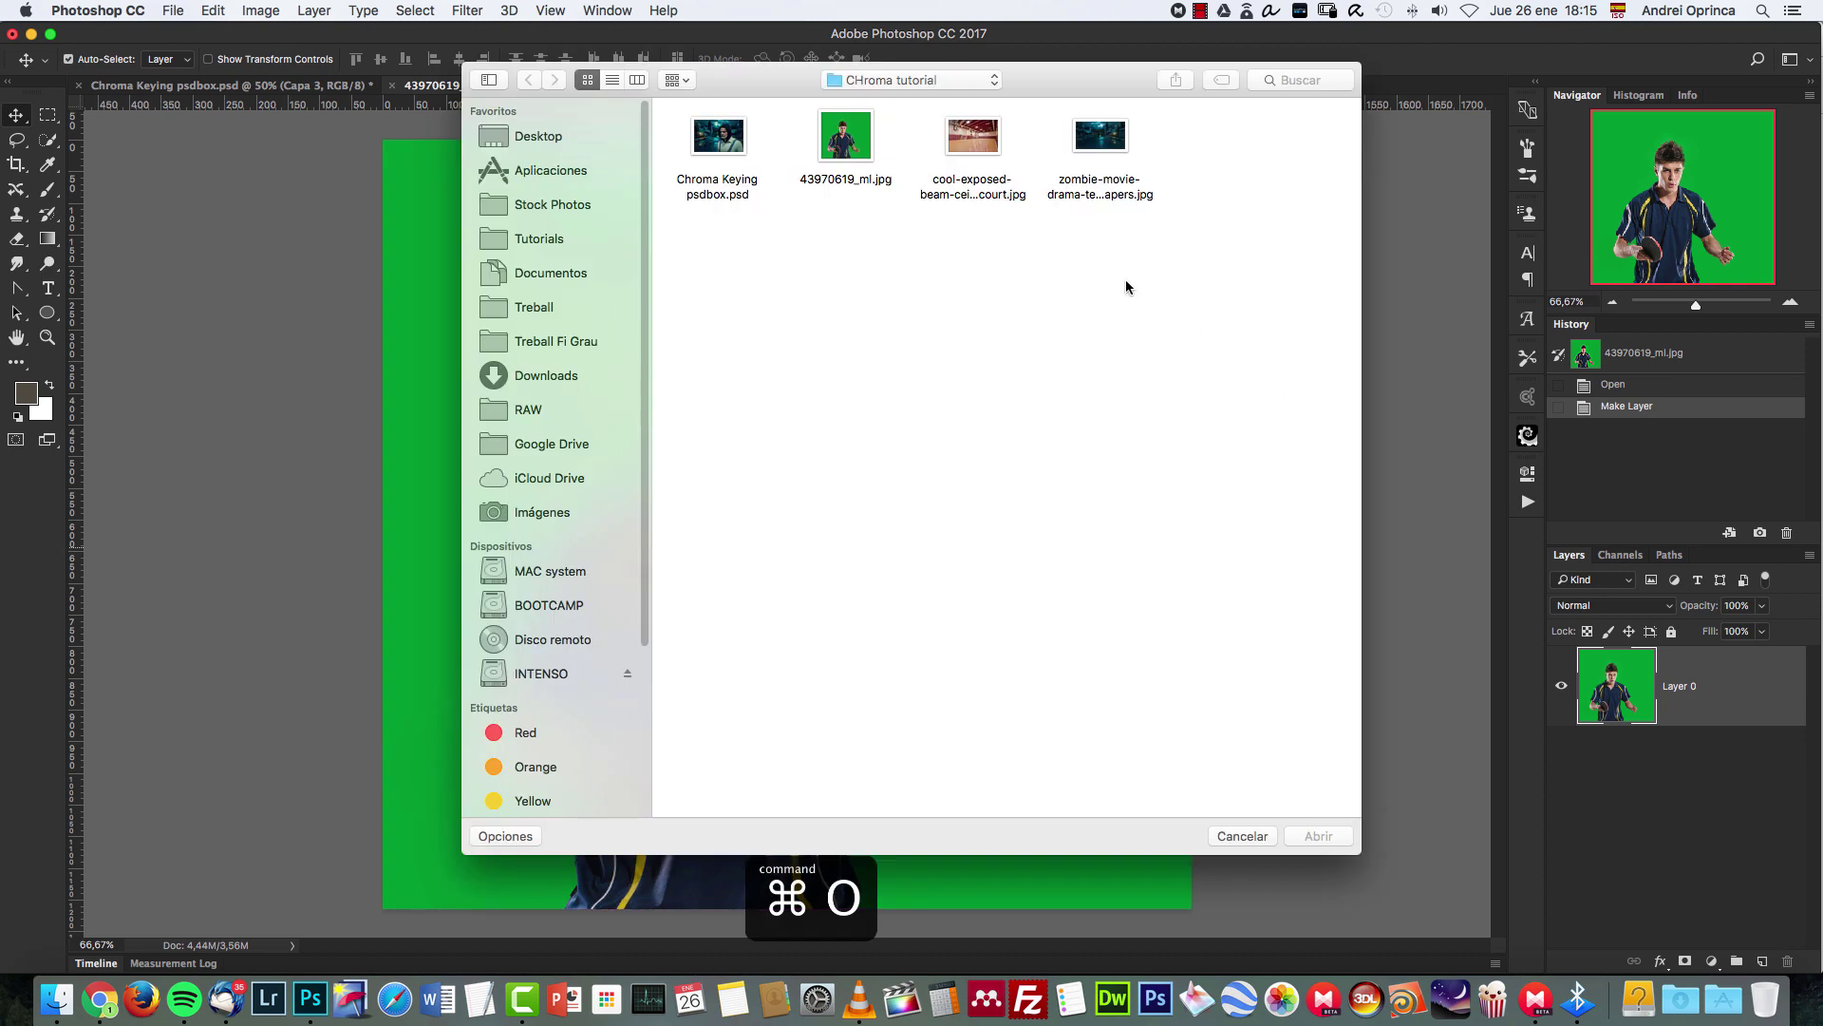
click(991, 152)
click(1317, 834)
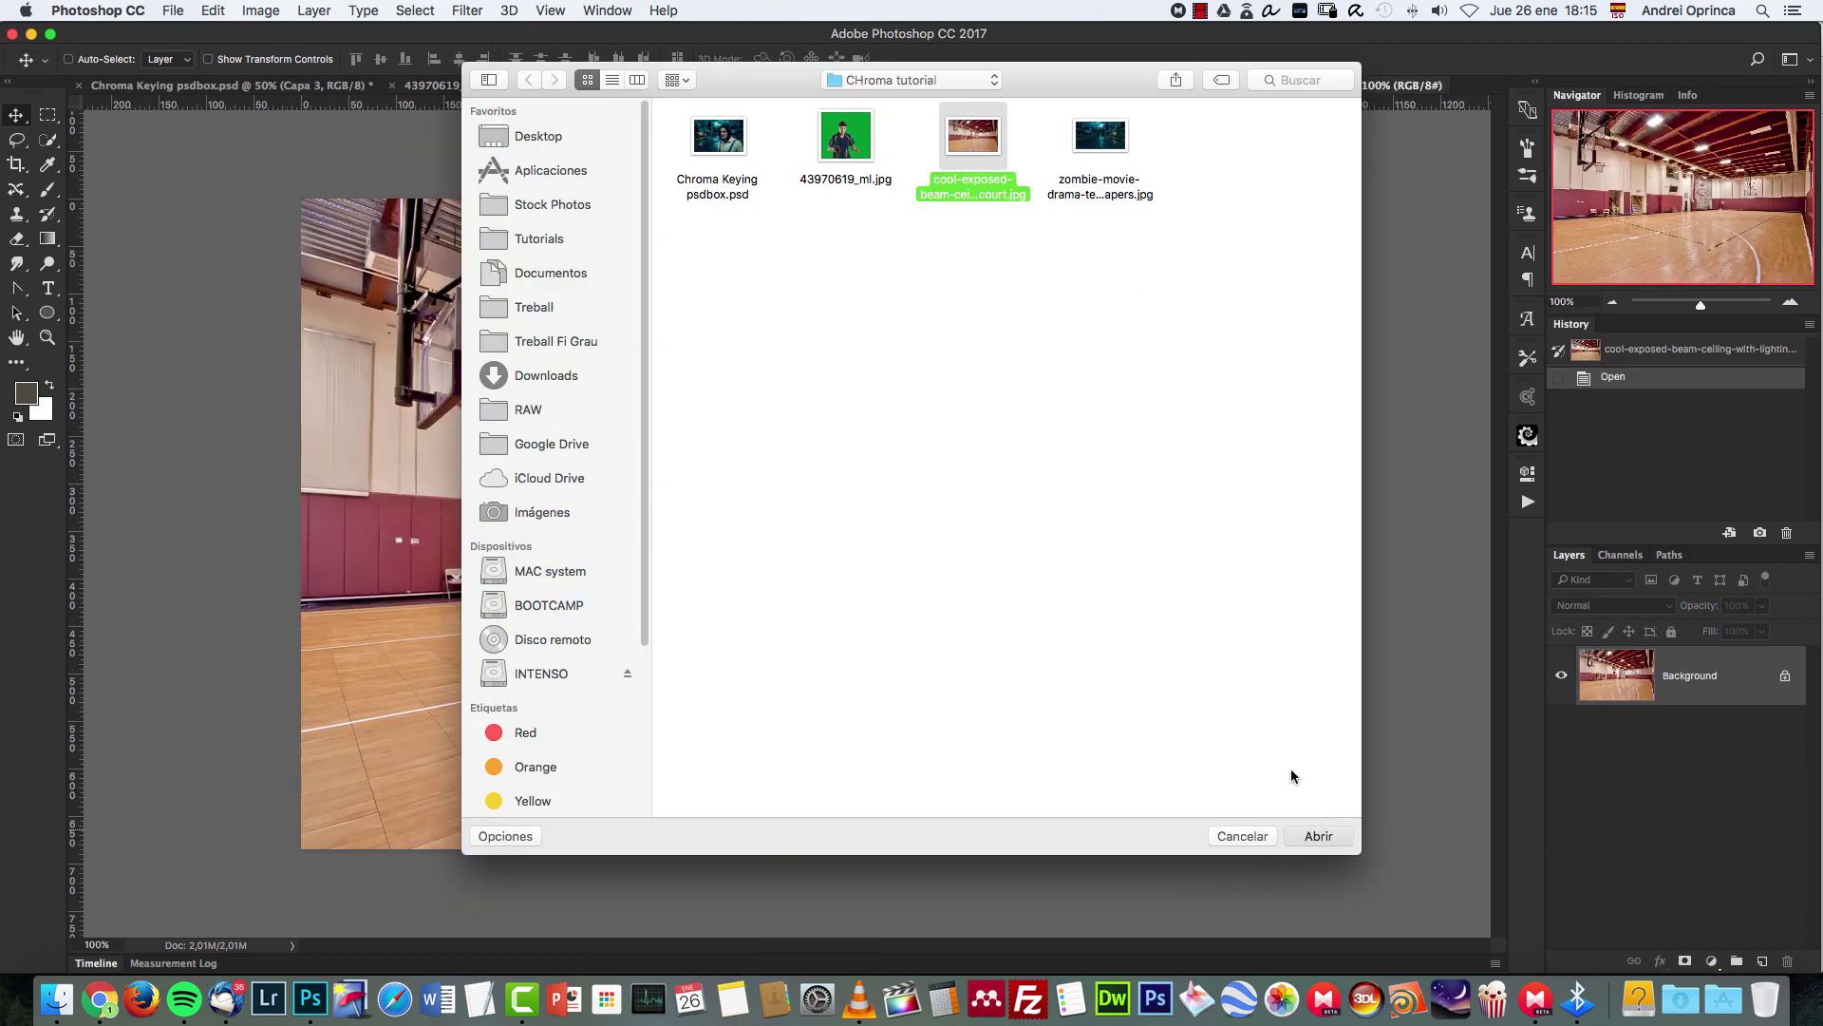
key(super+a)
key(super+c)
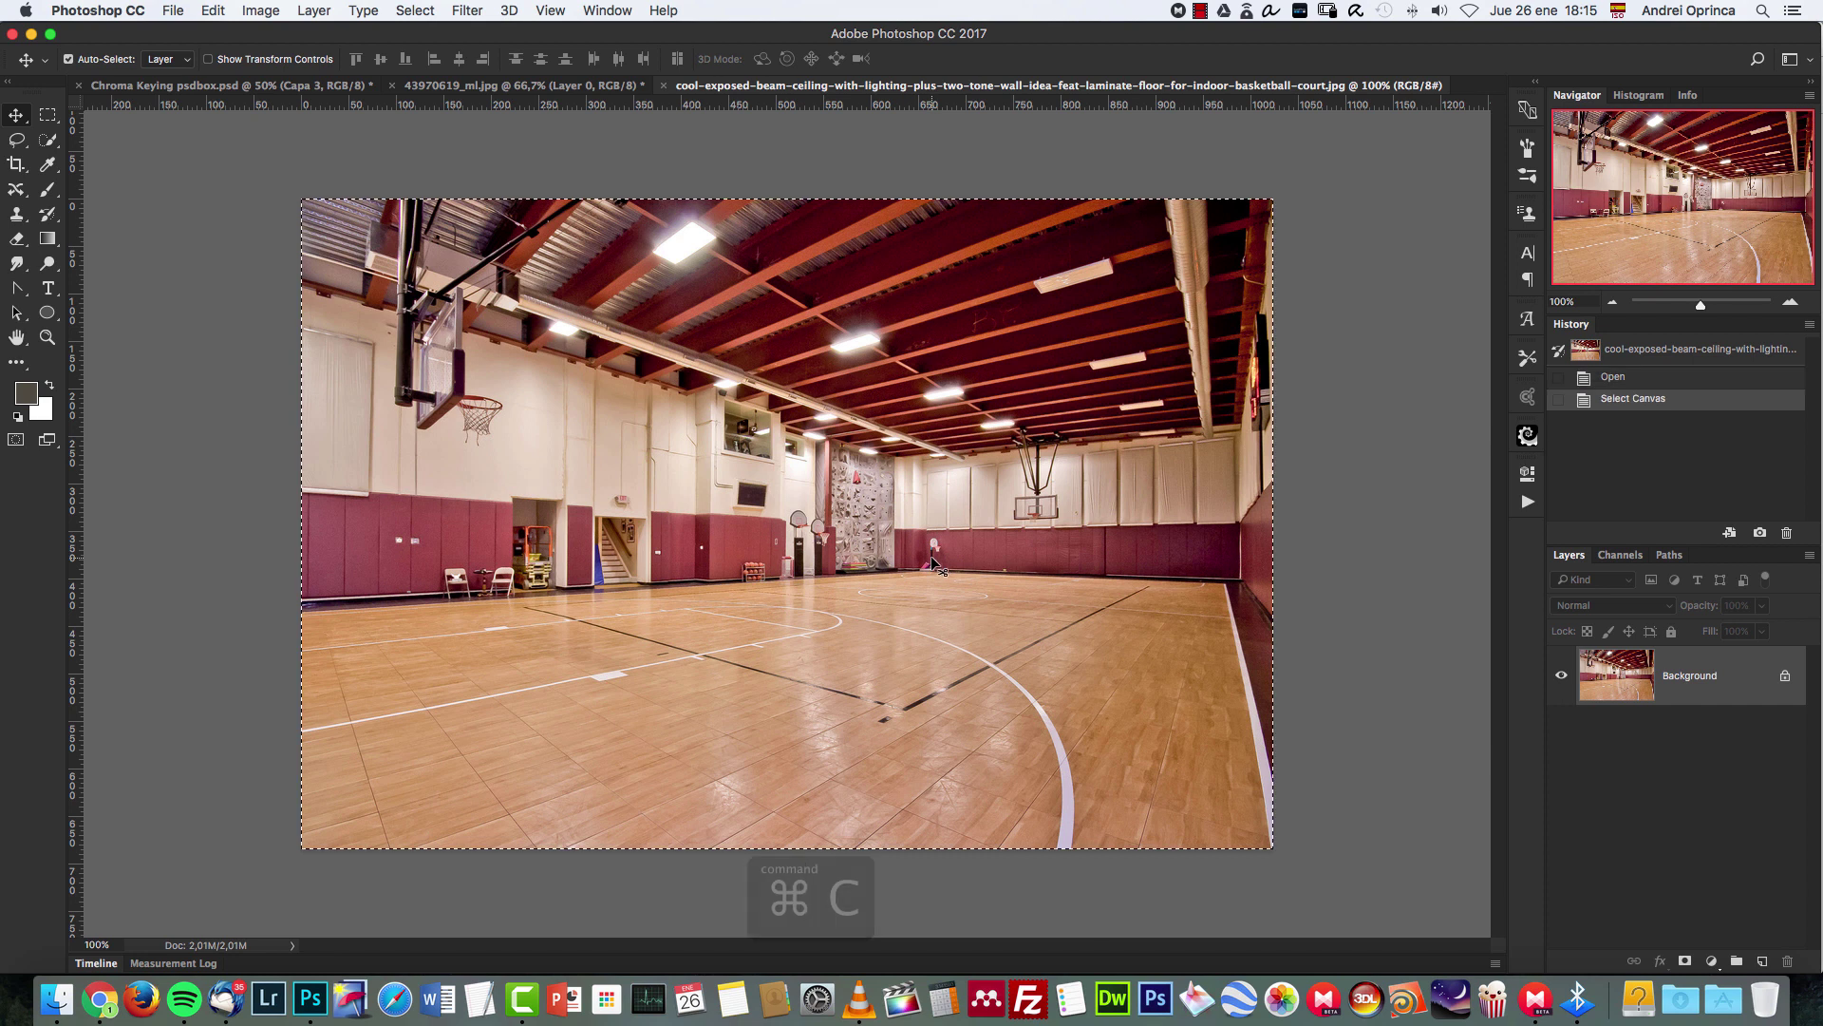
key(super+w)
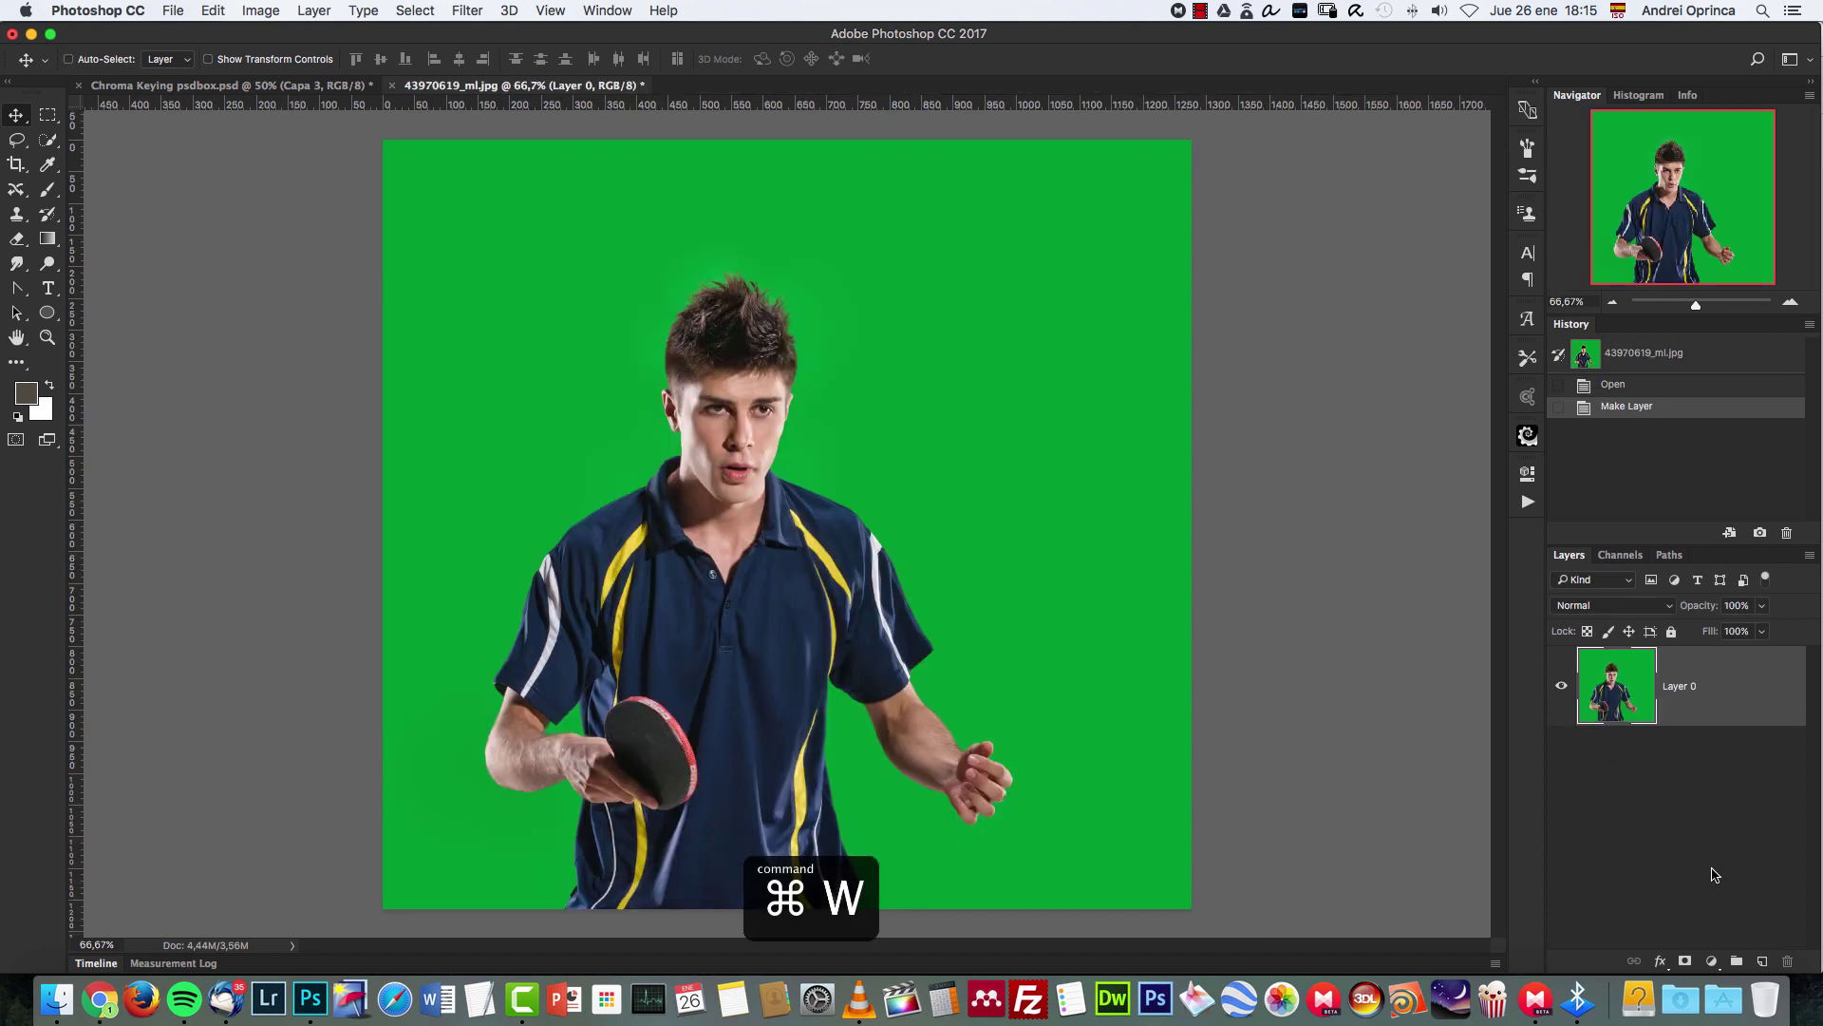
Paste the court image onto a new layer beneath Layer 0 and hide Layer 0.
super+click(1761, 961)
key(super+v)
click(1561, 686)
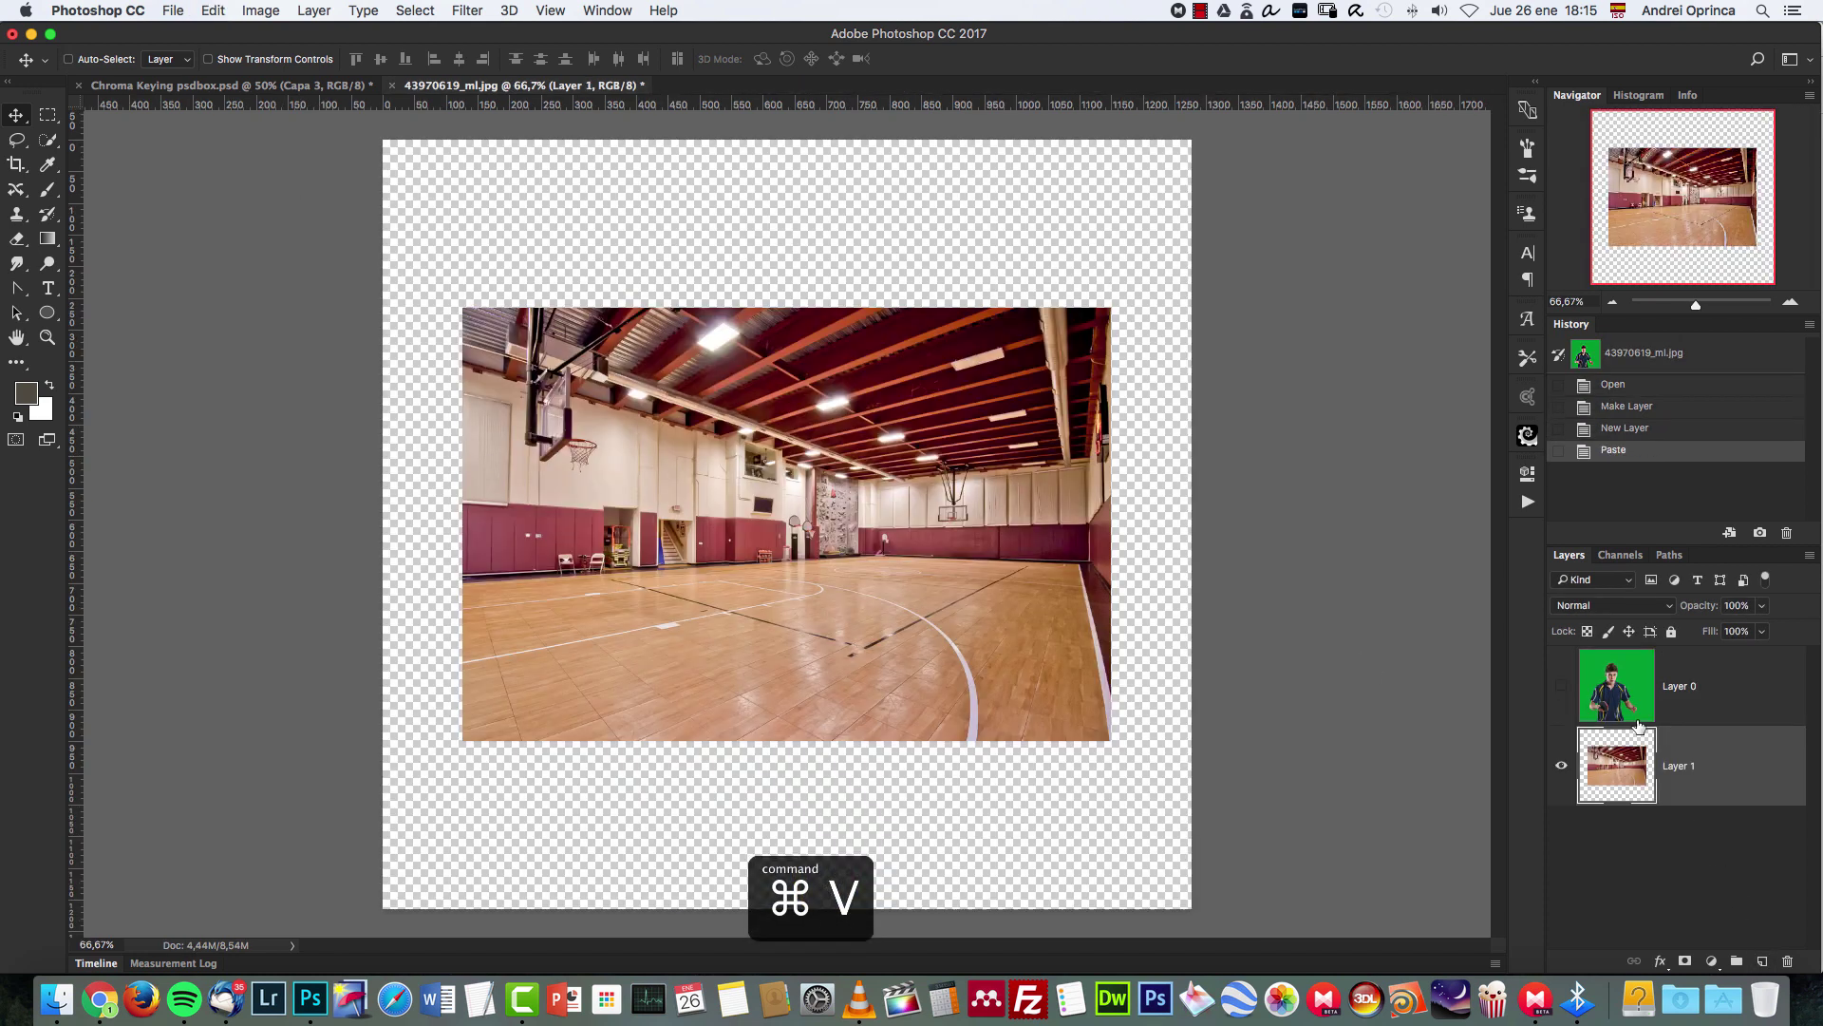
Scale the court layer from its centre to about 180% so it covers the whole canvas.
key(super+t)
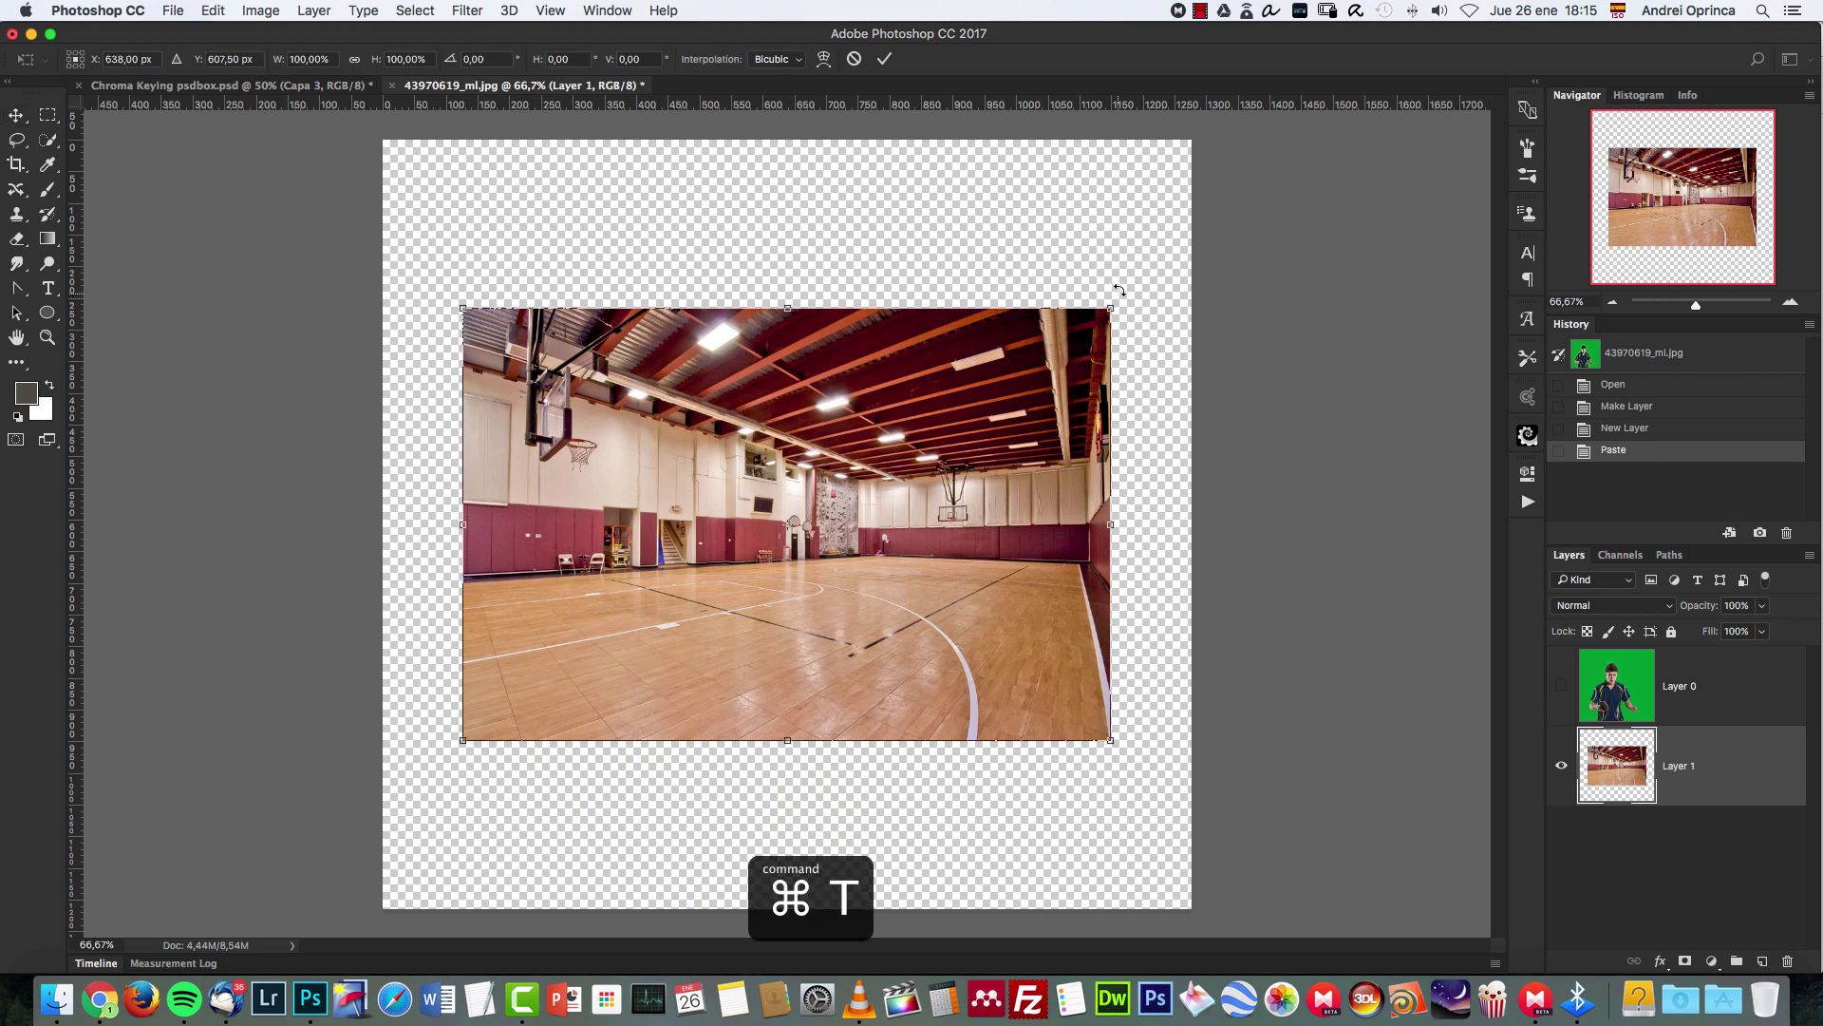
drag(1120, 299, 1378, 125)
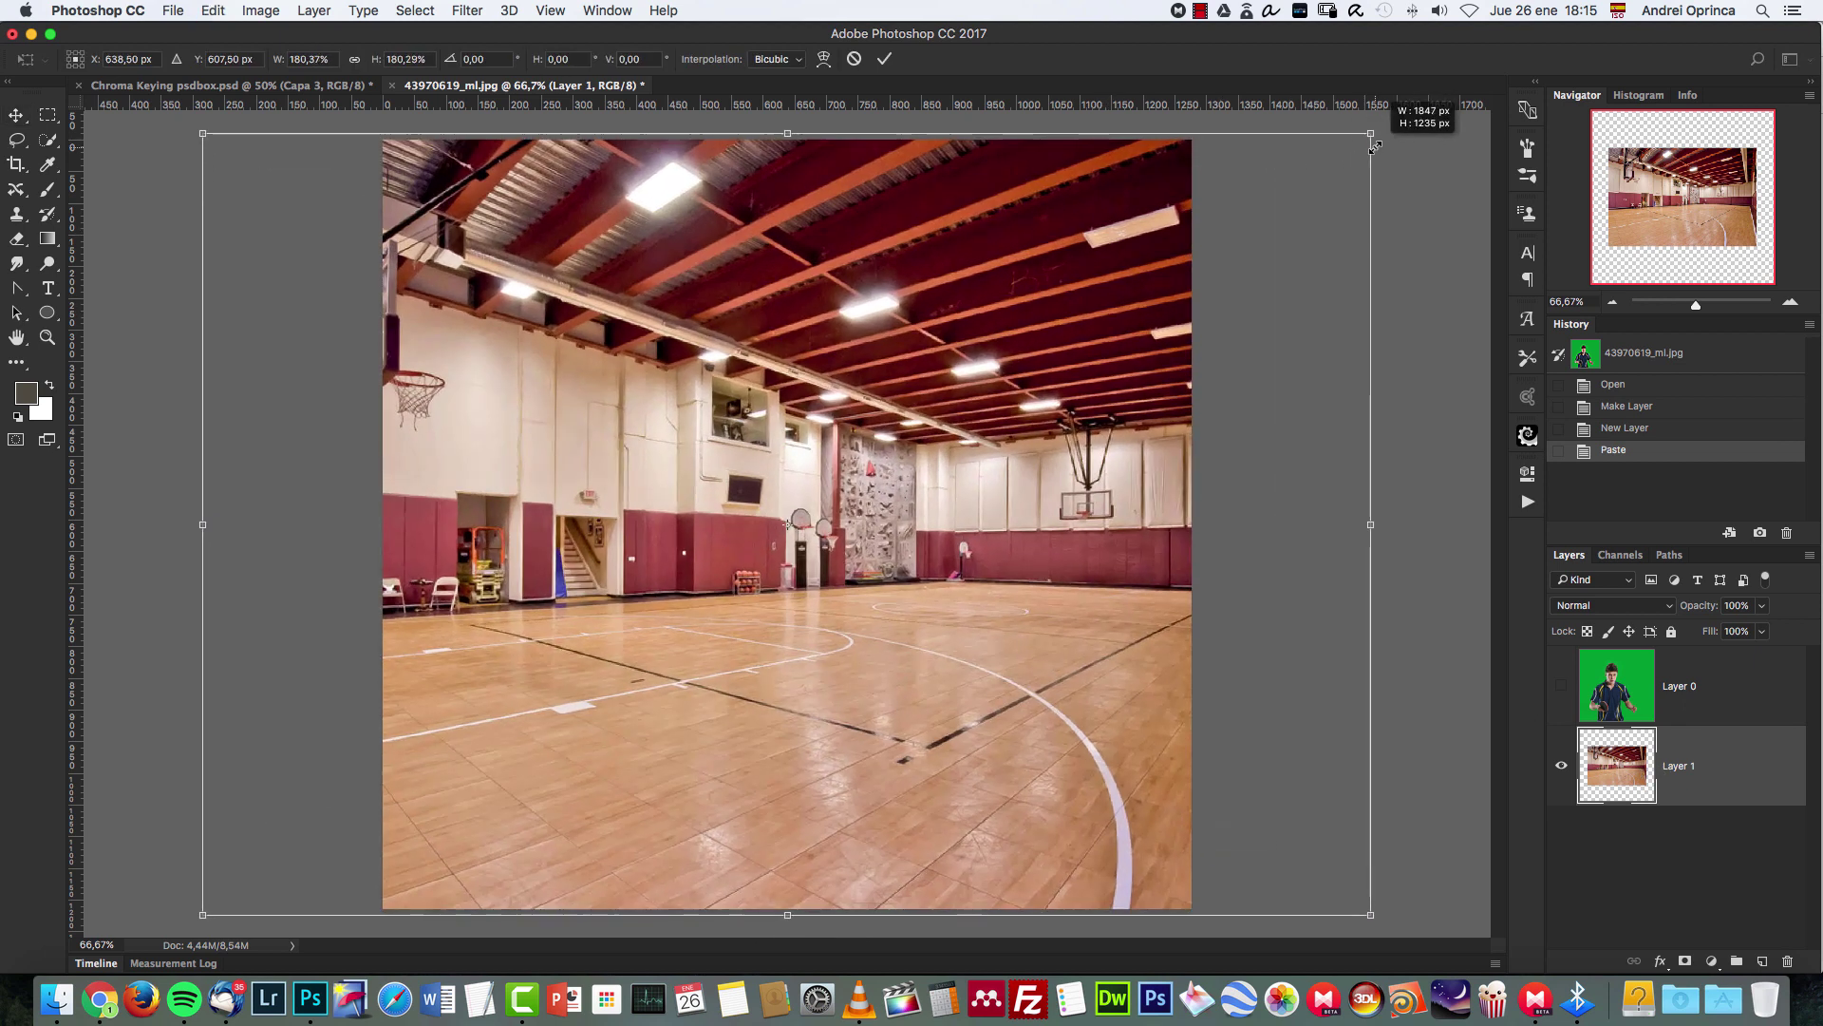
key(Return)
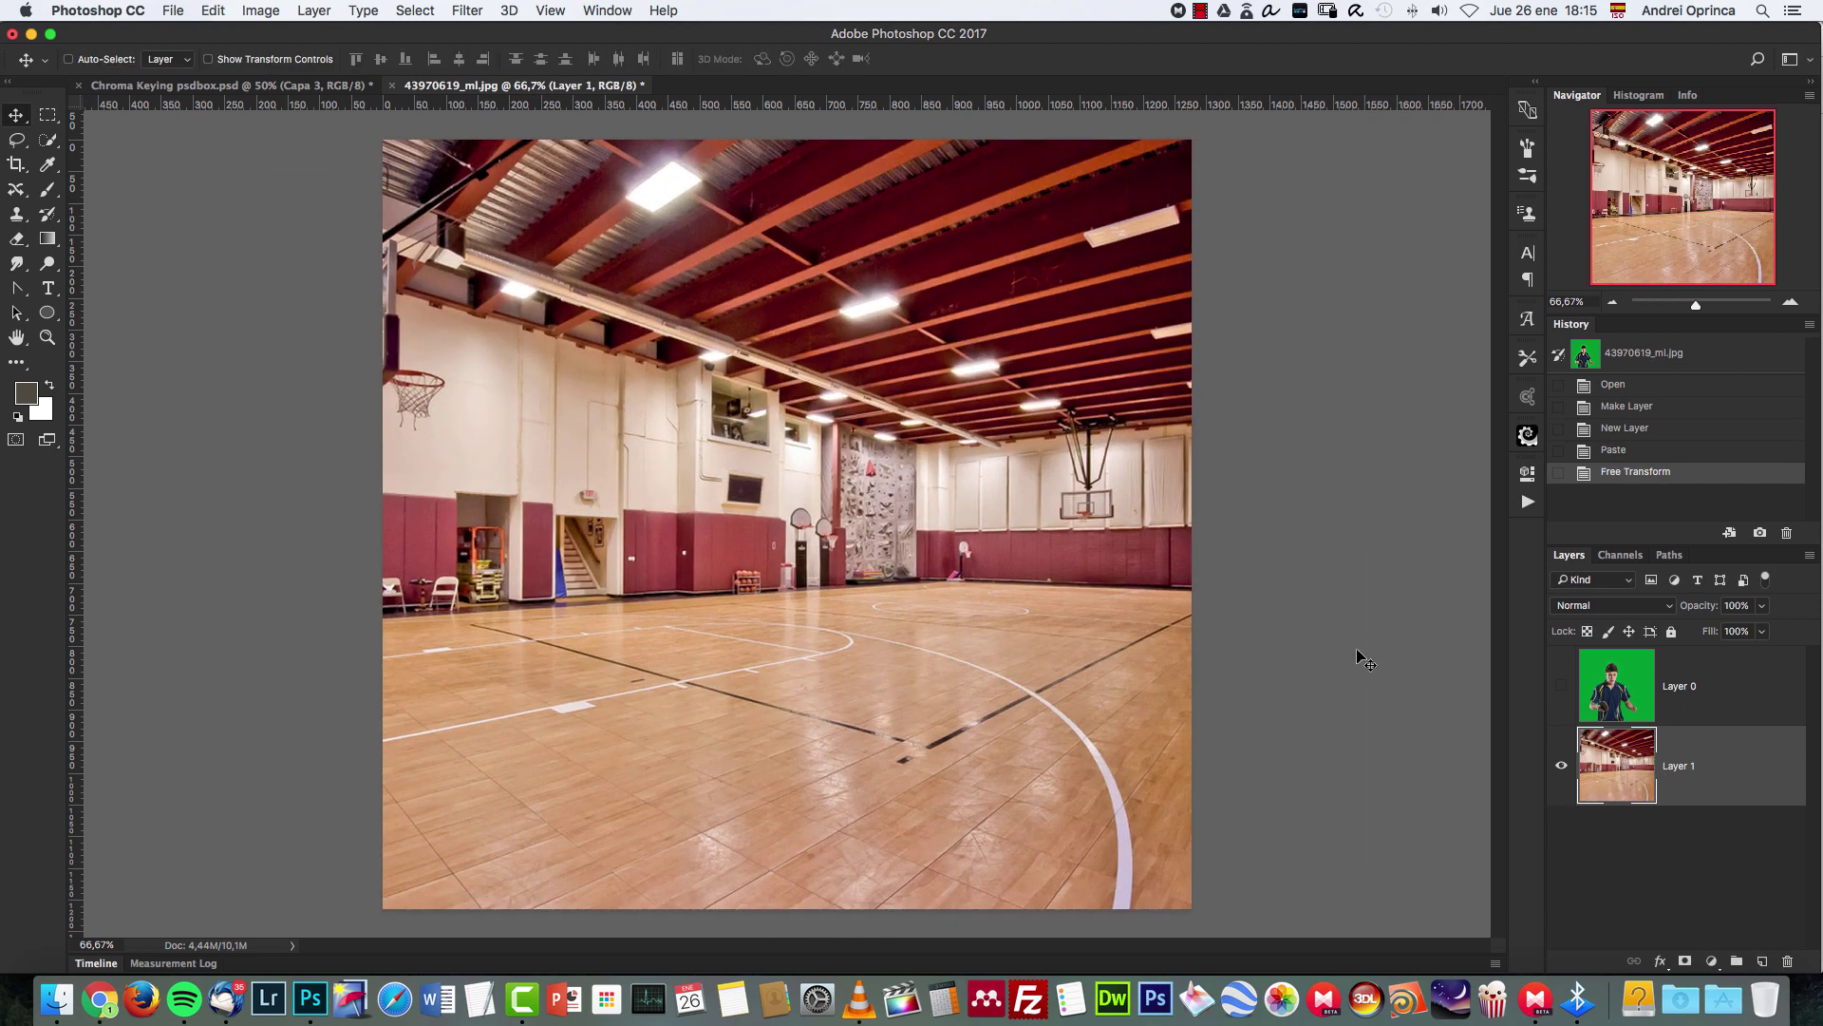
Apply a 14 px Field Blur to the court layer and make Layer 0 visible again.
click(467, 10)
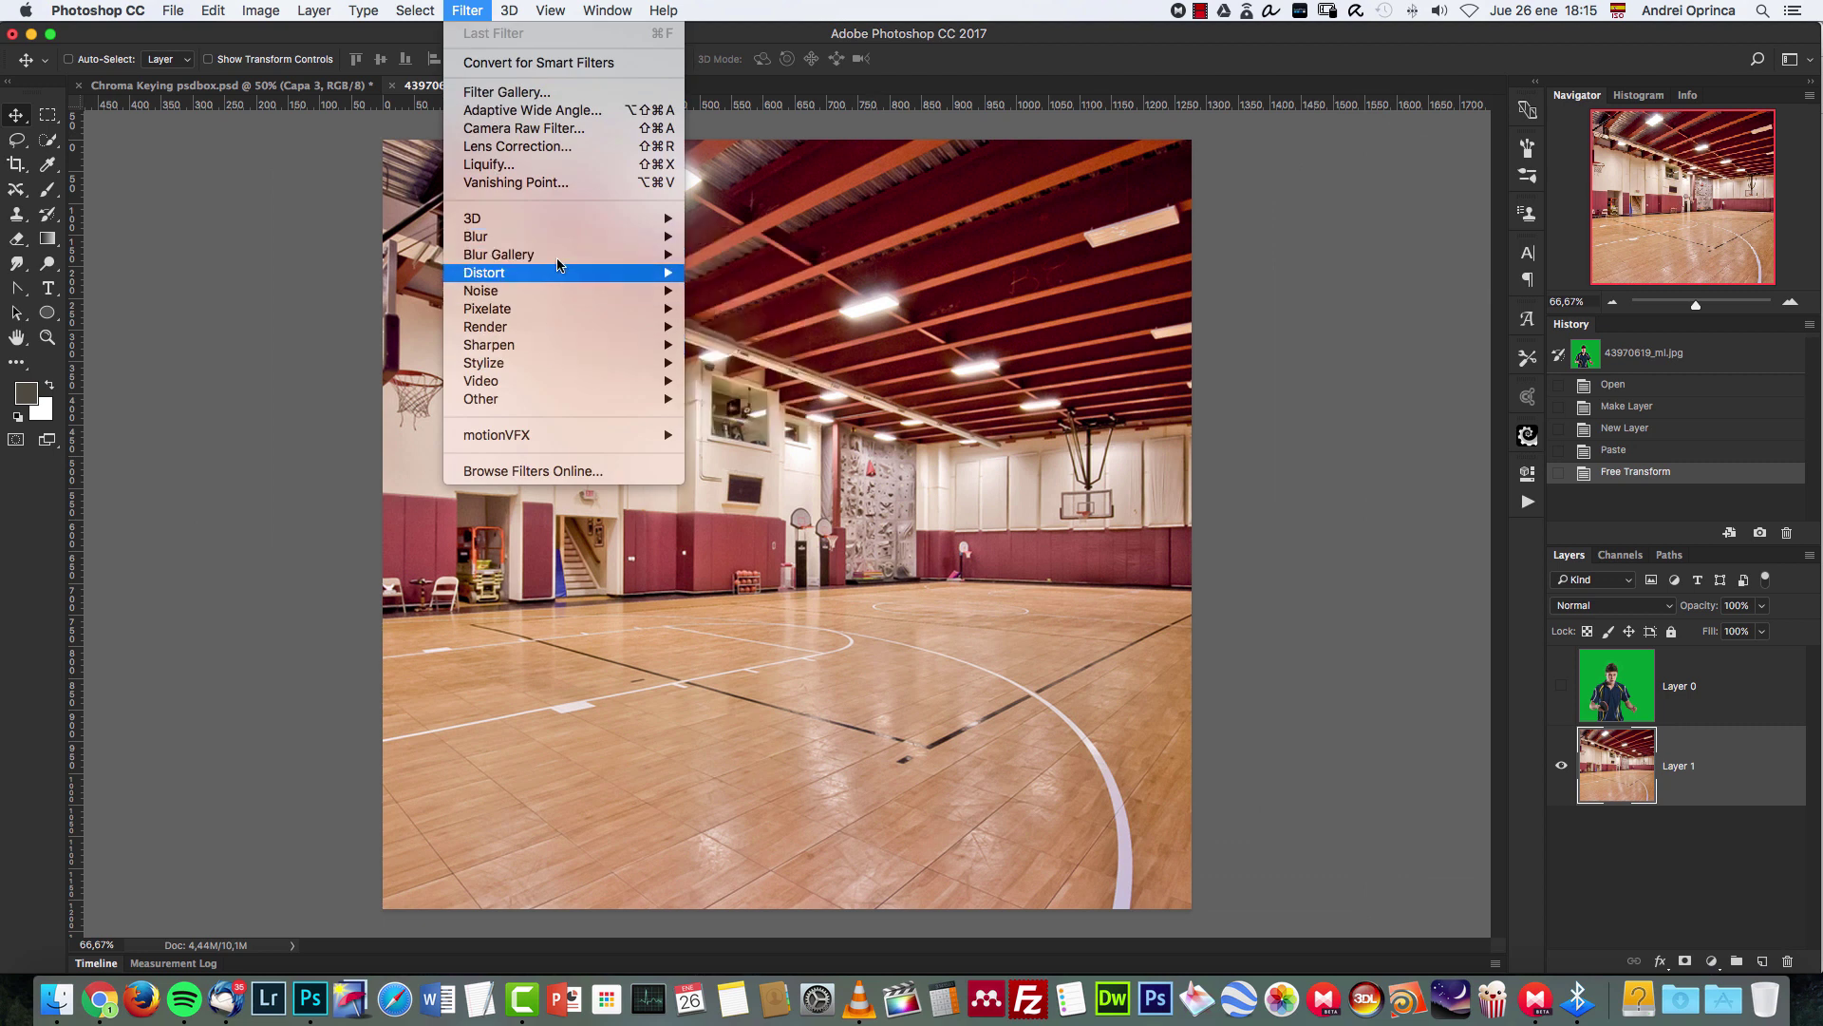
mouse_move(570, 255)
click(750, 255)
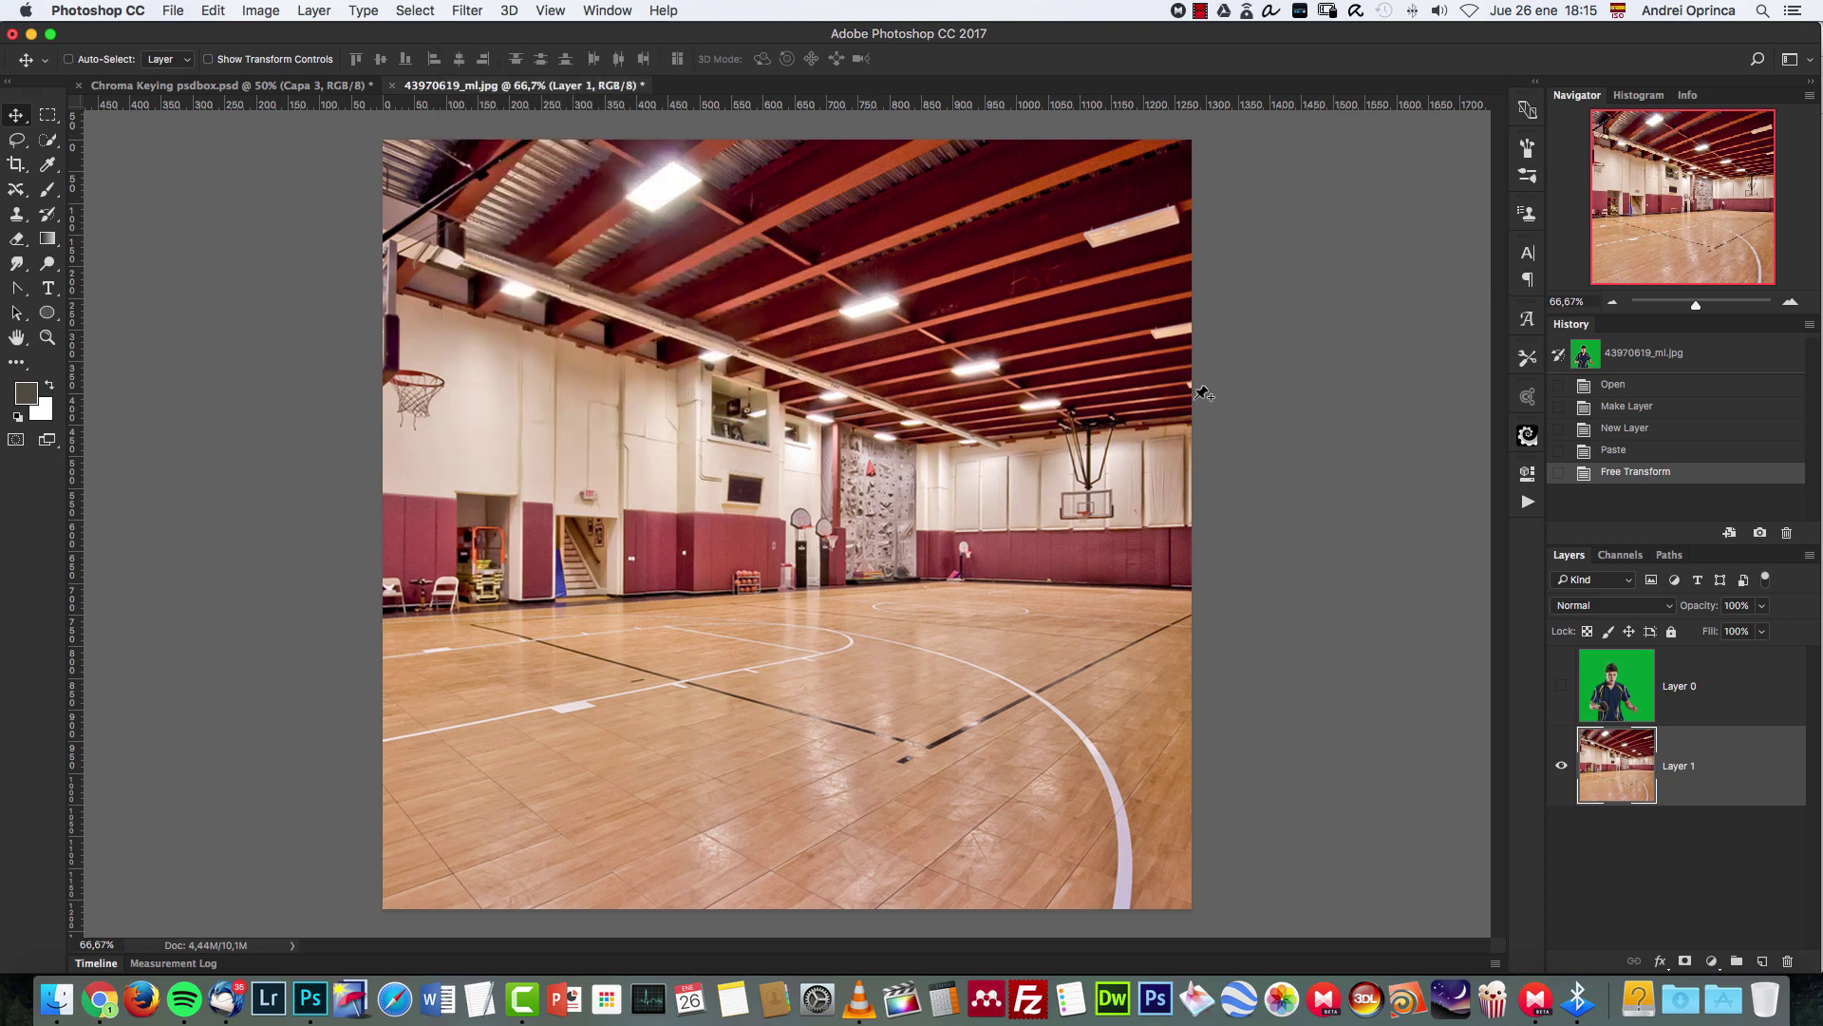
drag(1683, 160, 1680, 159)
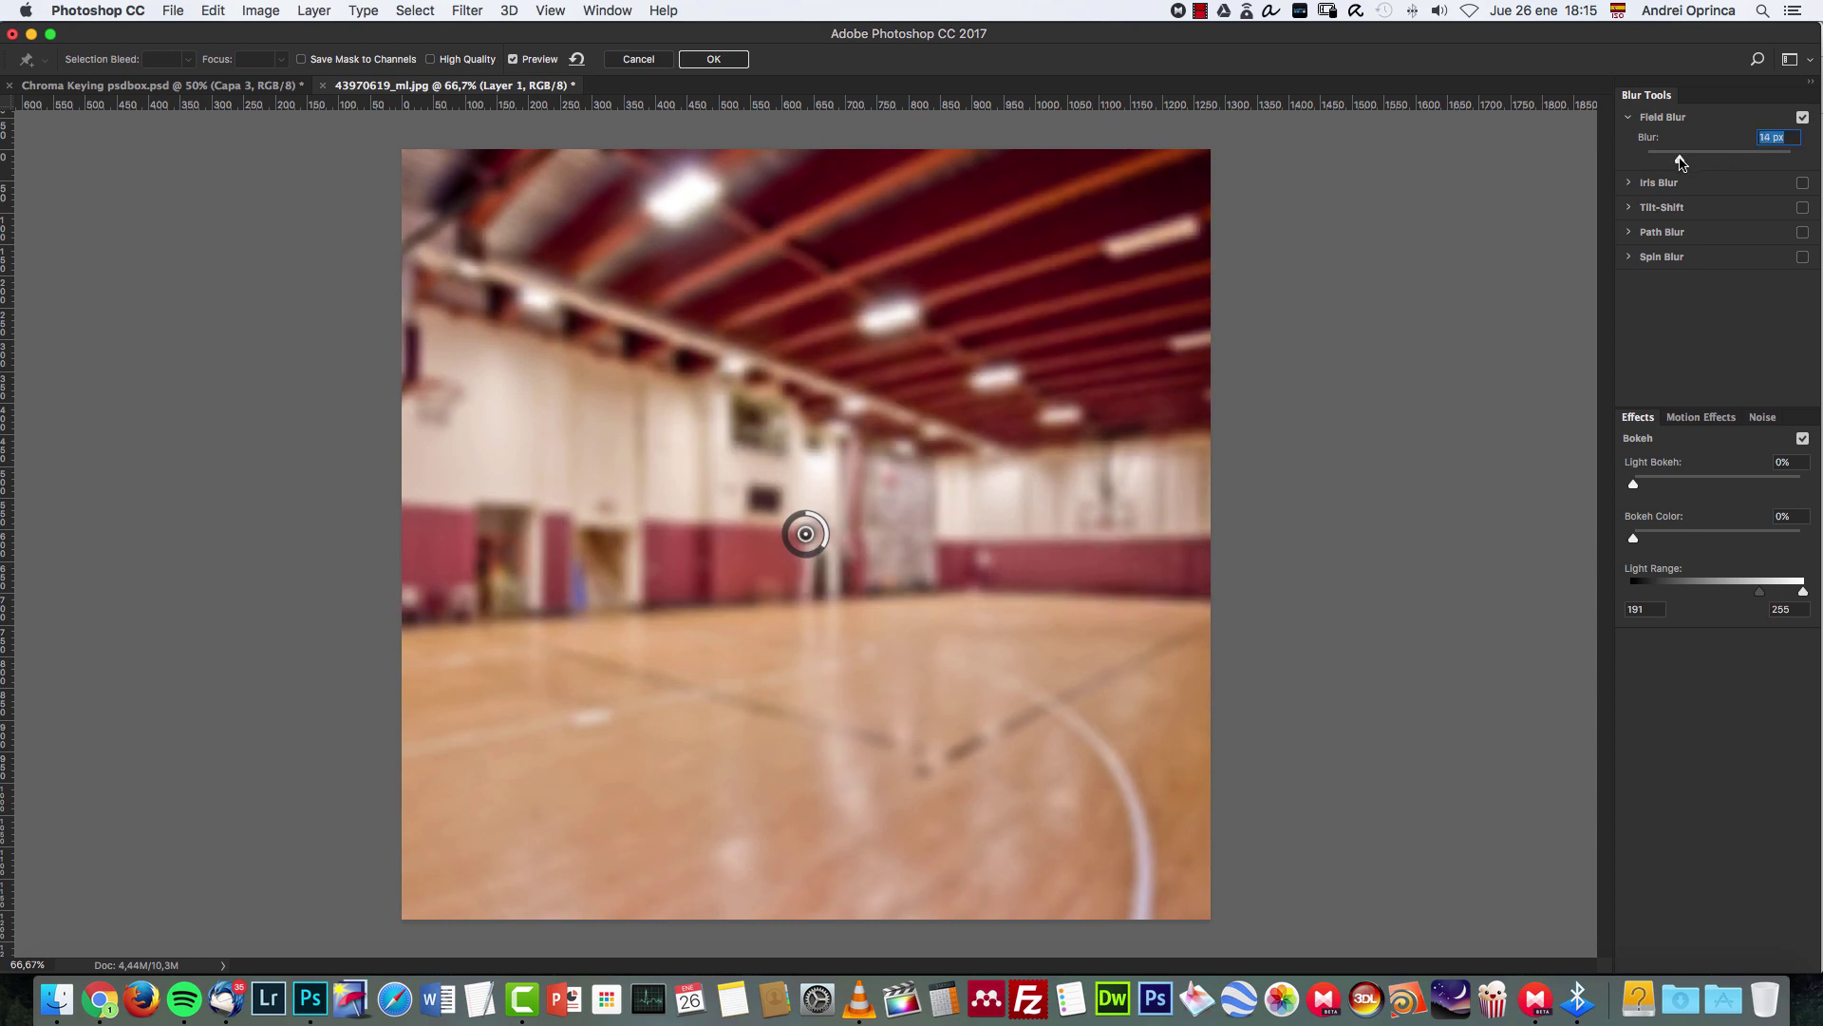
click(714, 58)
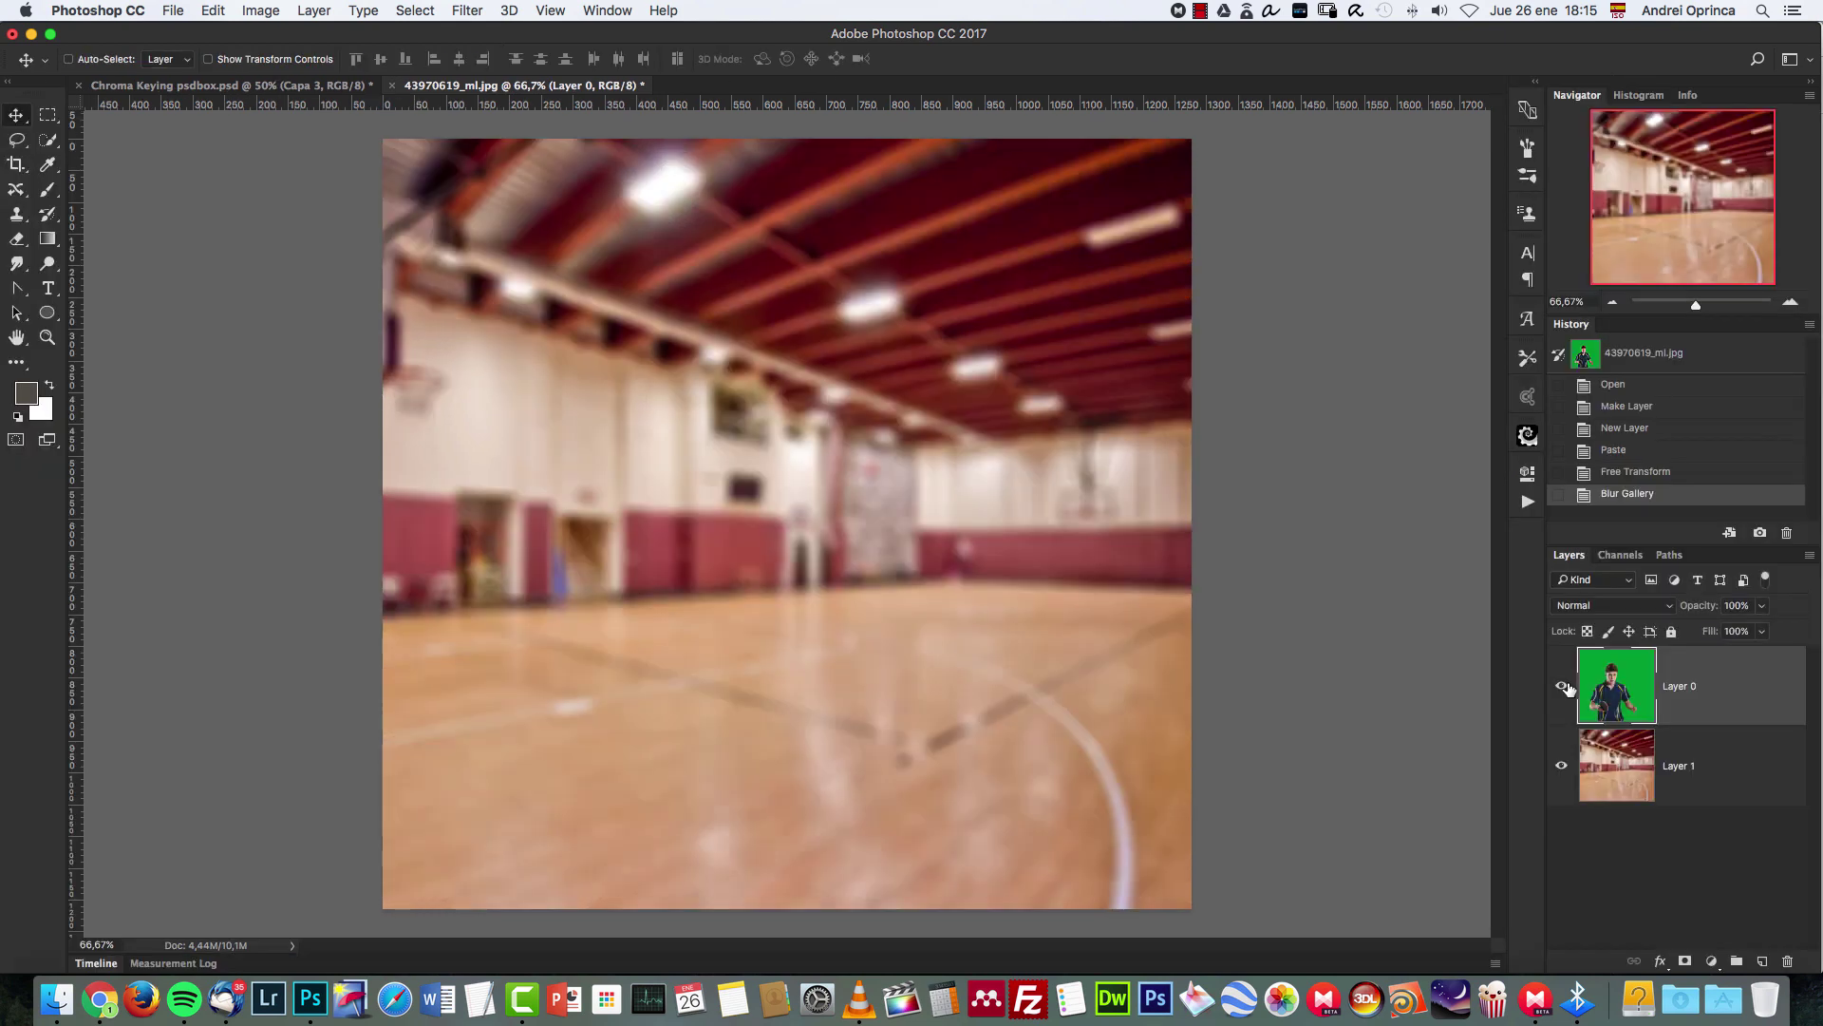
click(1562, 686)
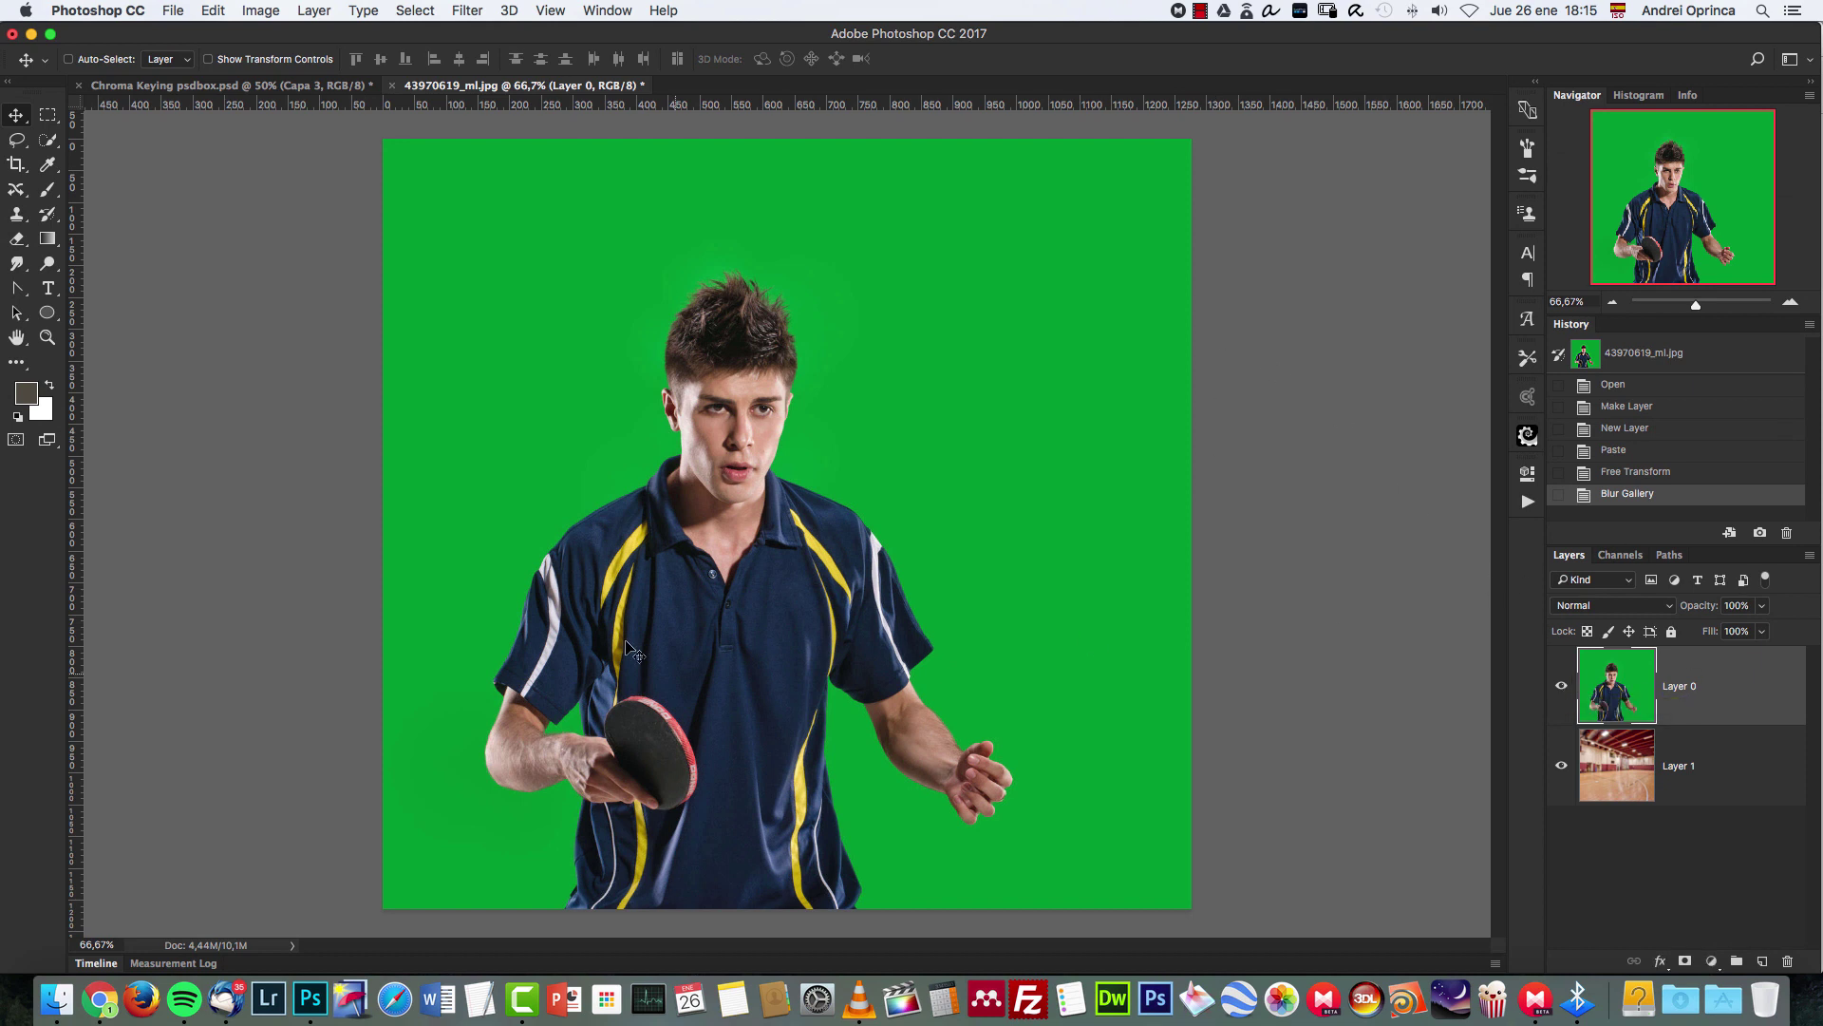
click(455, 13)
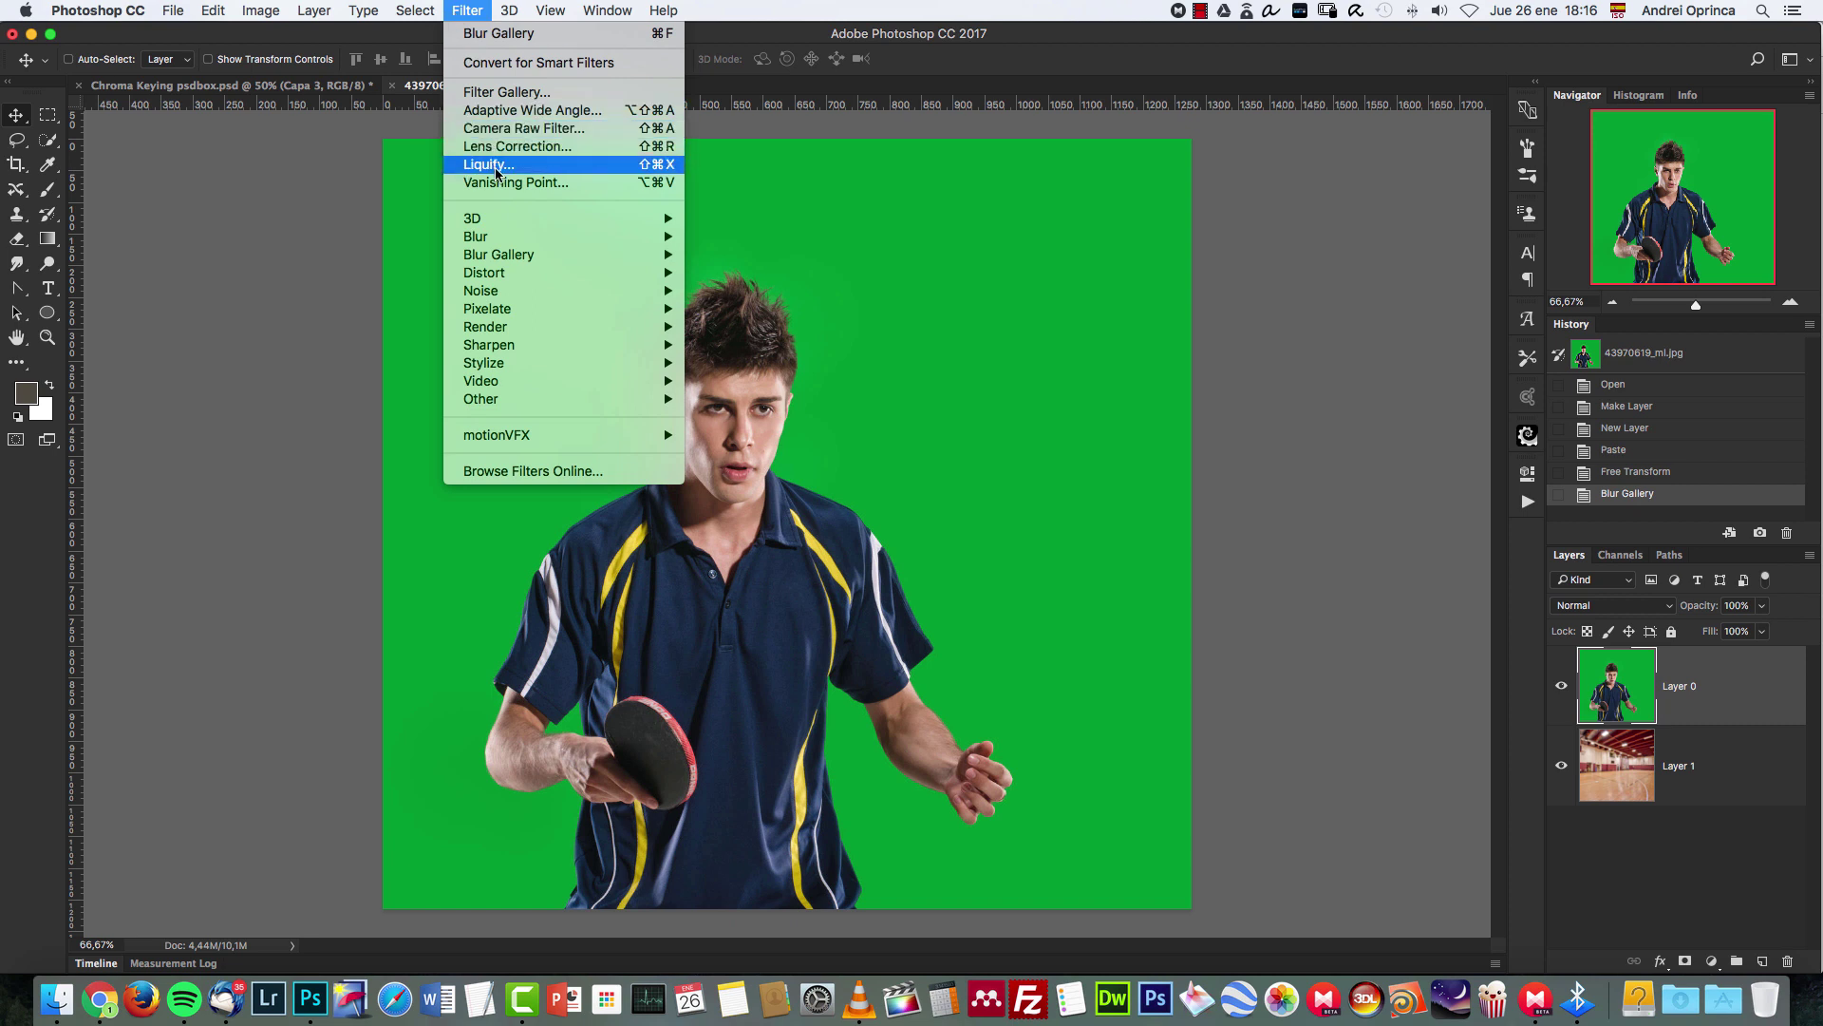
mouse_move(412, 21)
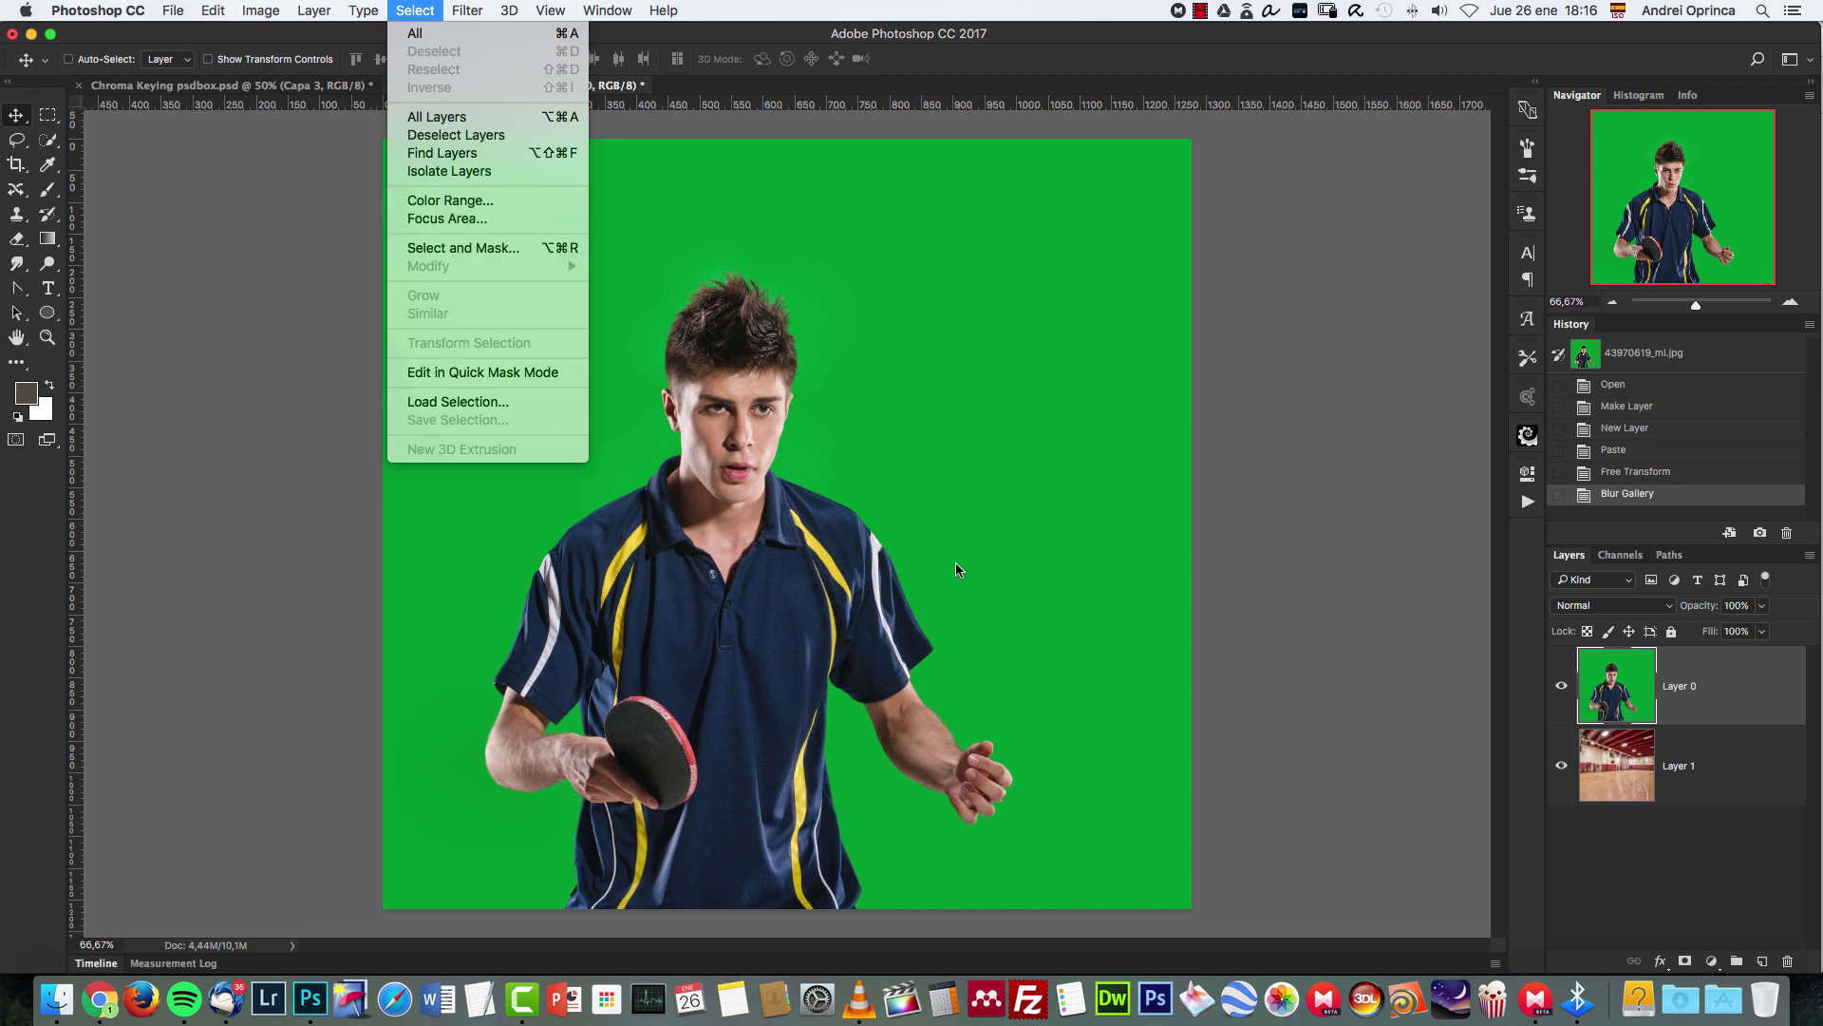
click(1698, 684)
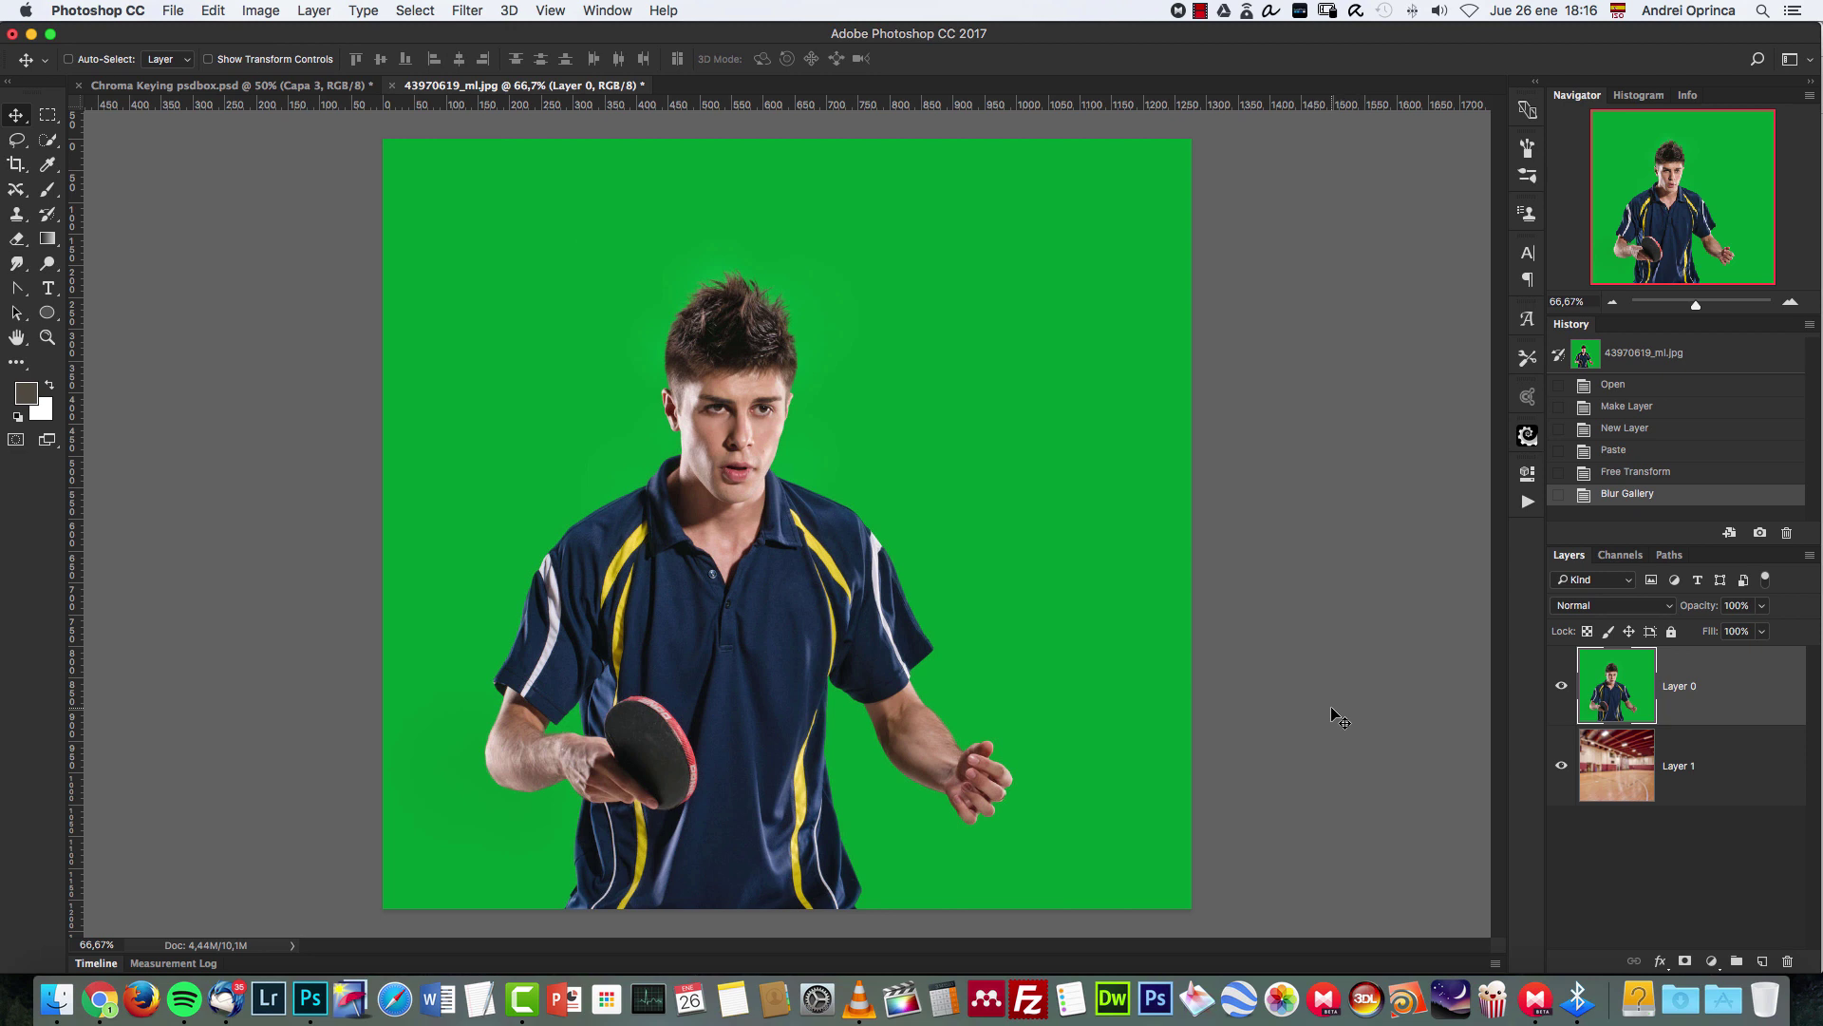
click(1711, 961)
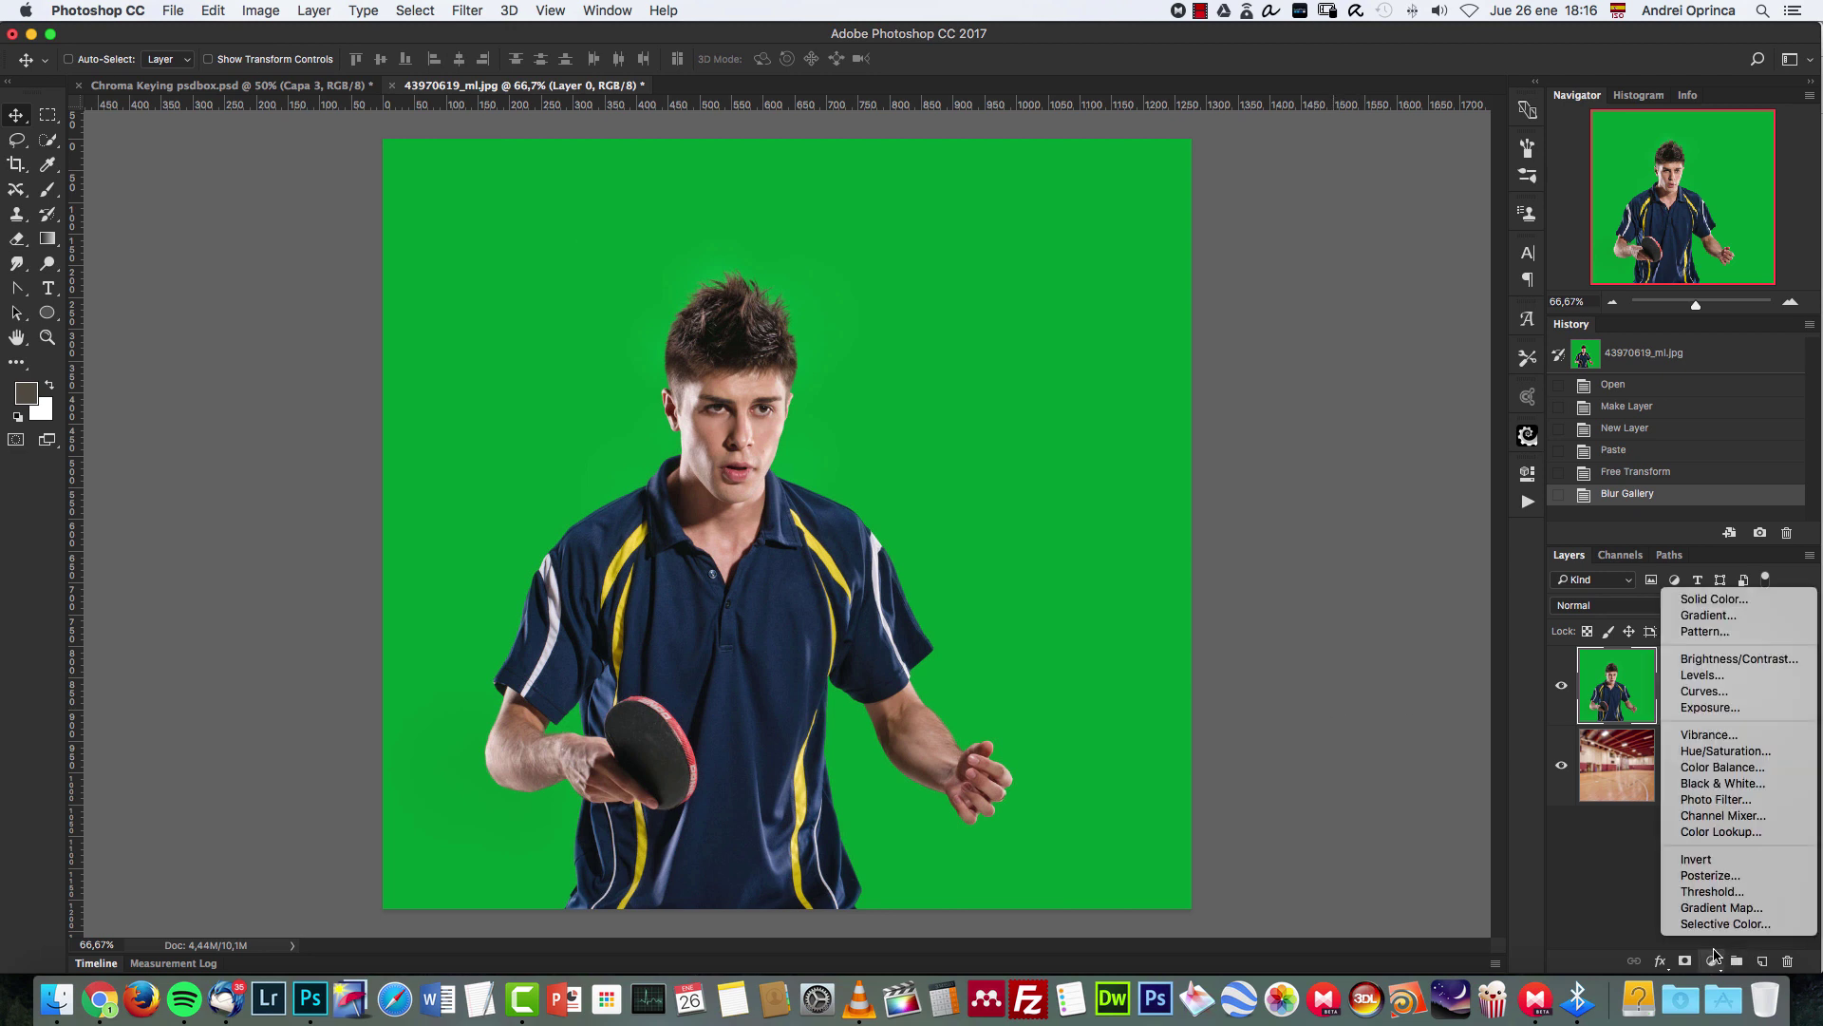
click(1616, 838)
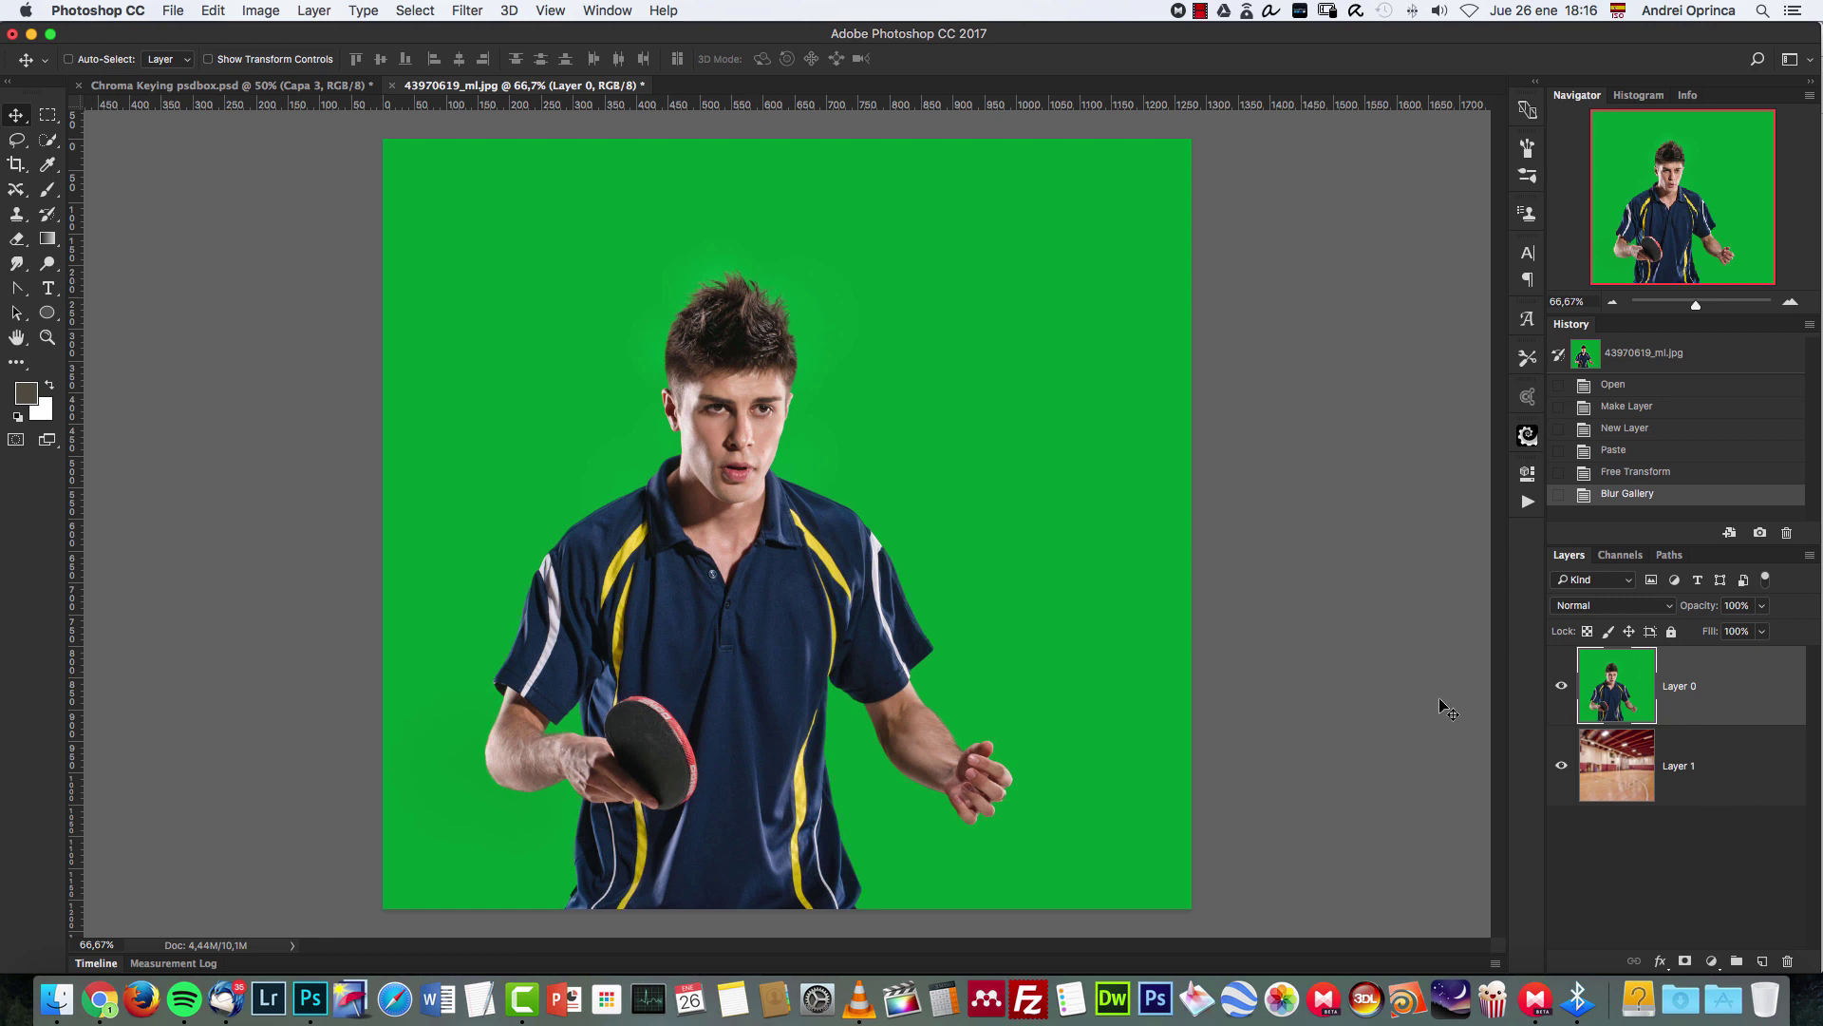
View the Red channel alone, sample its background colour with the Eyedropper to check the value, and return to the RGB composite.
click(1630, 558)
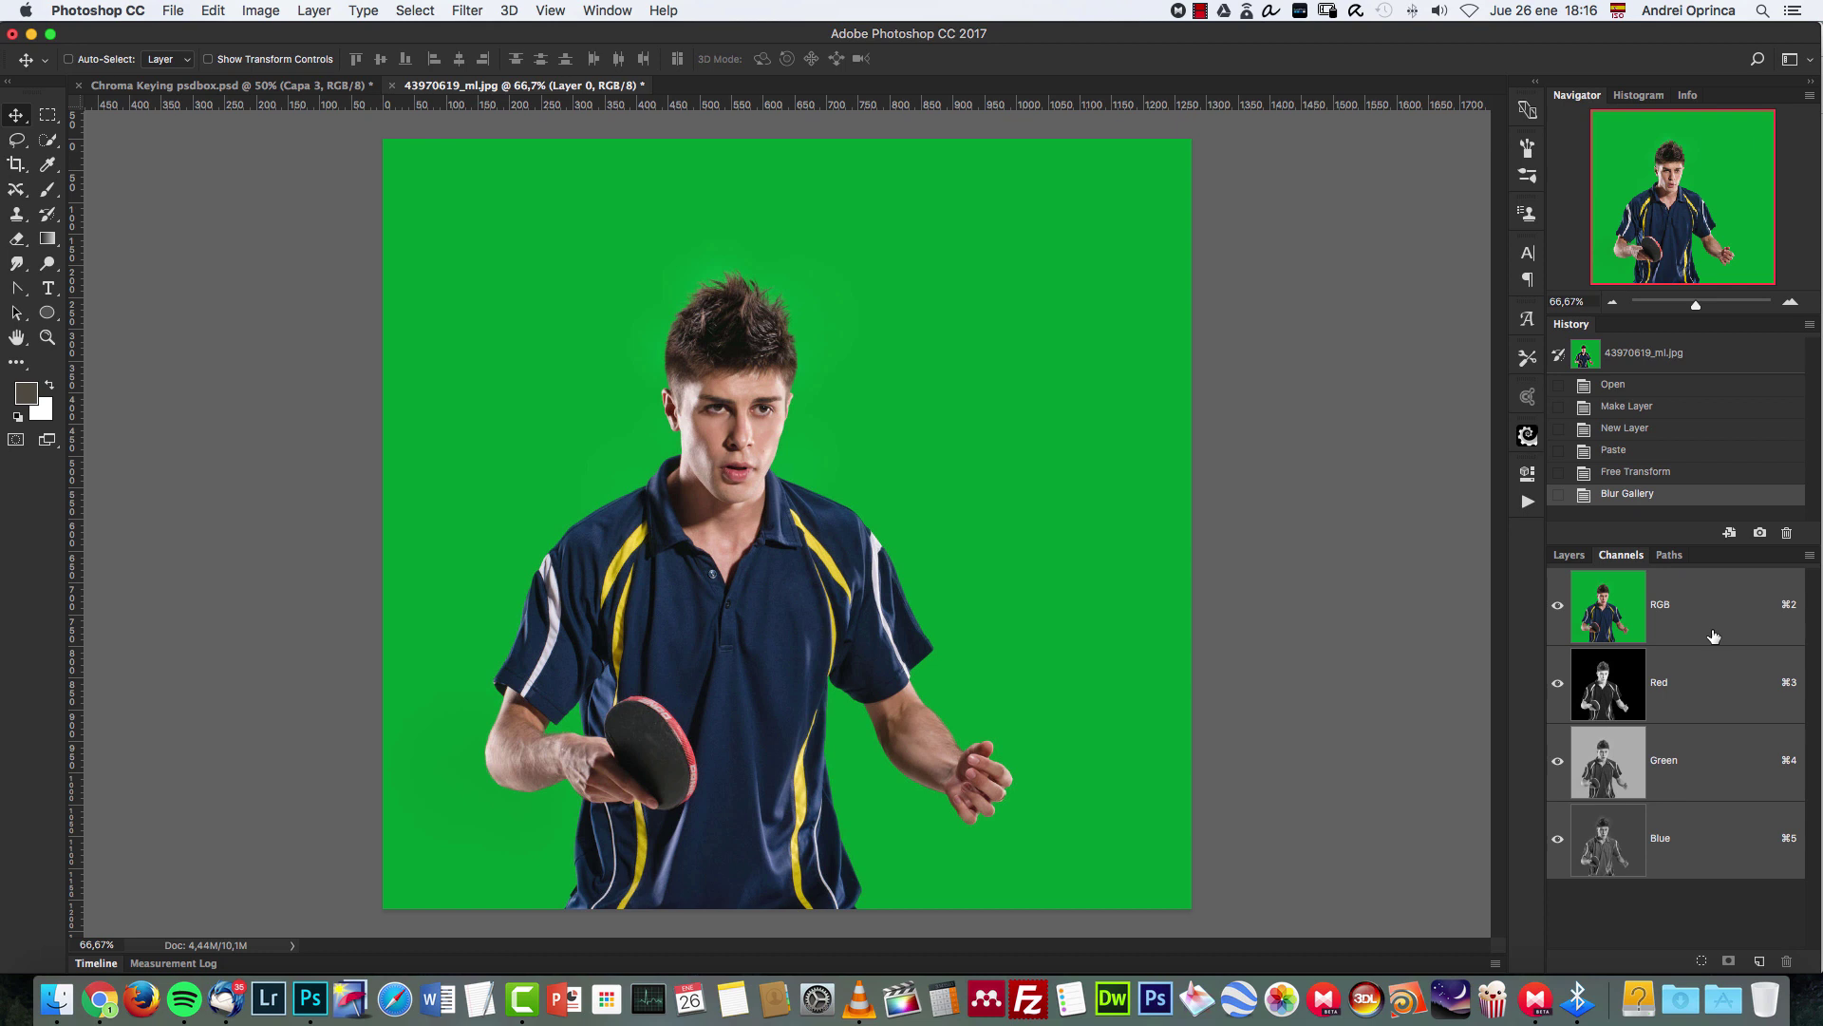
click(1697, 691)
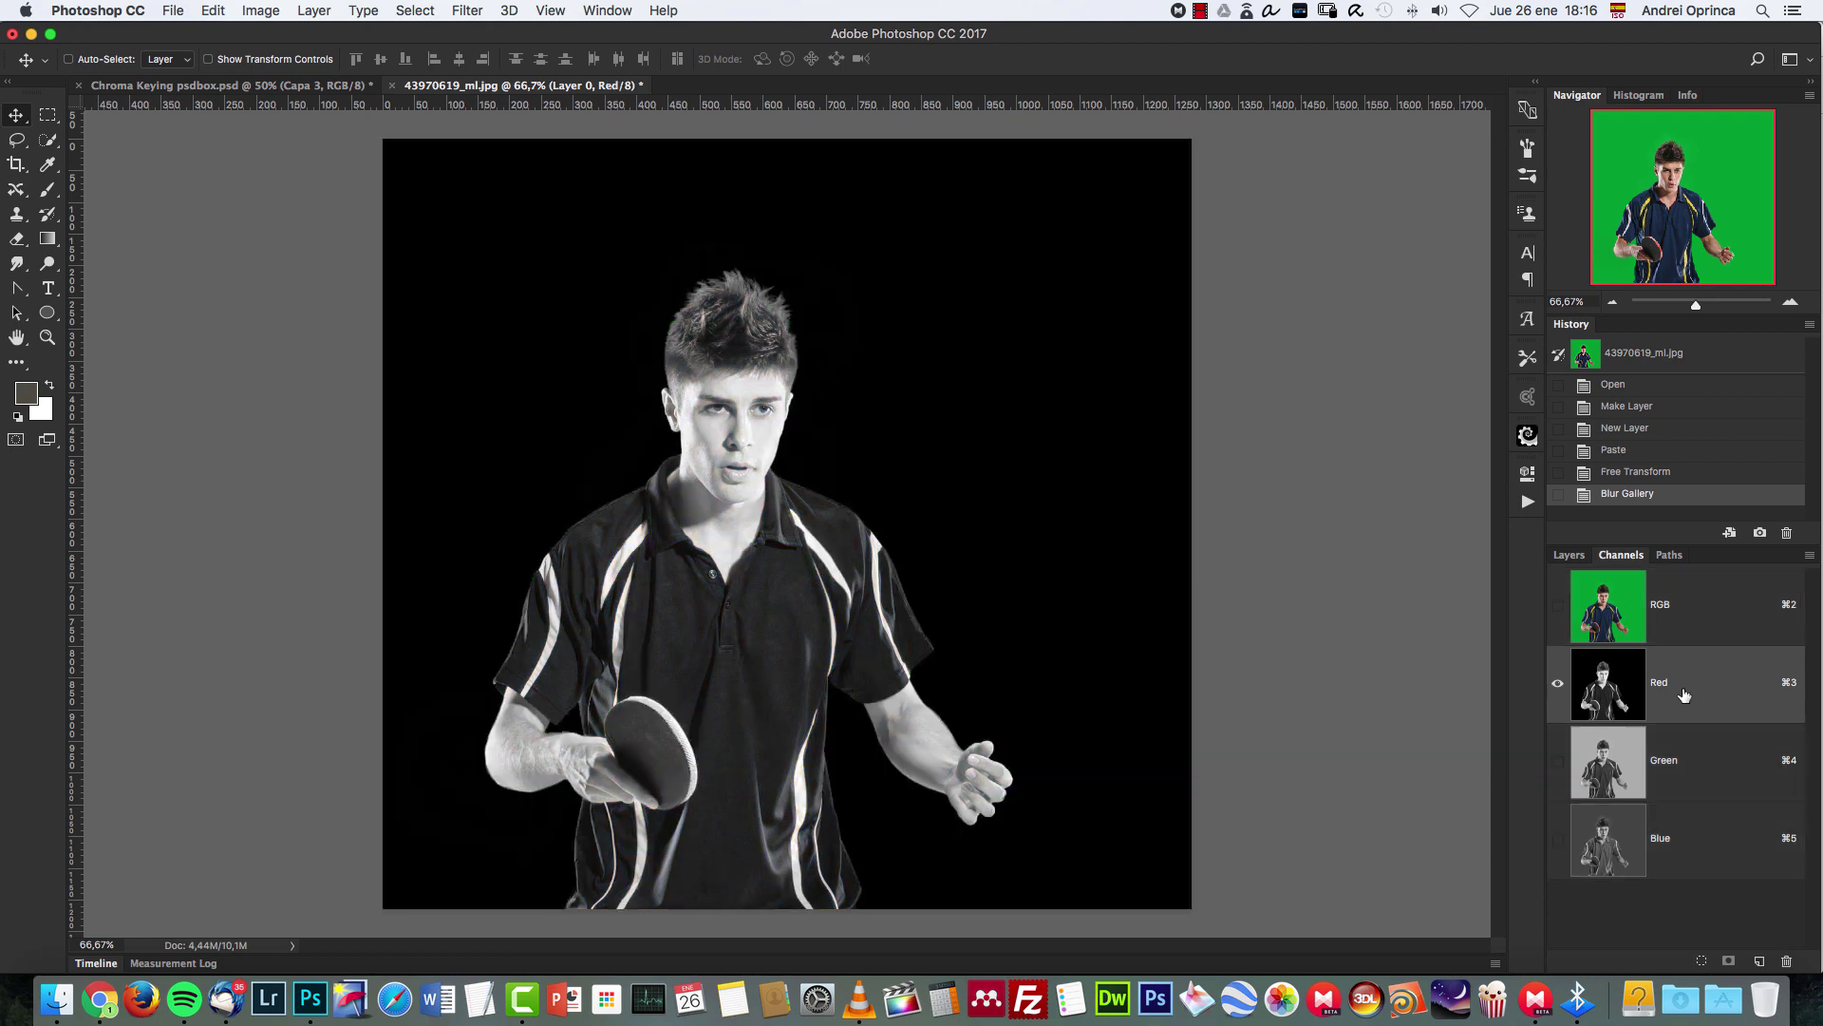
click(48, 163)
click(1044, 392)
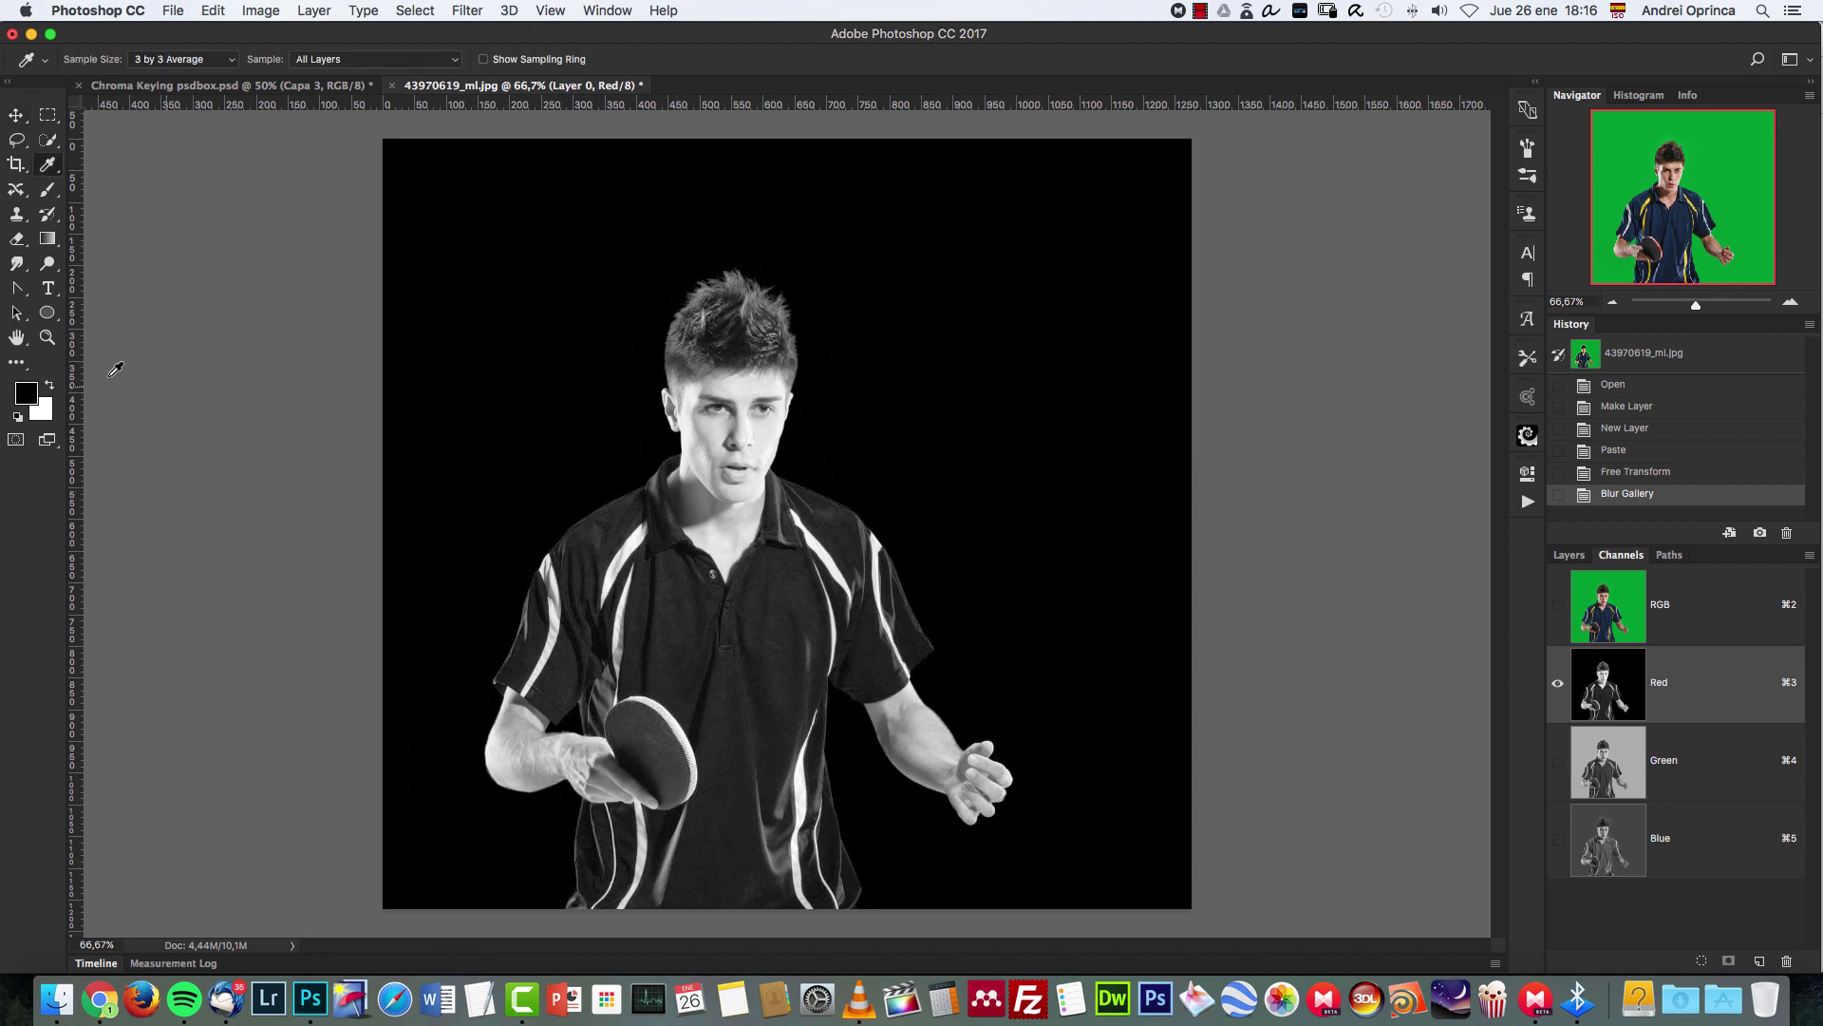
click(25, 393)
click(1642, 304)
key(super+2)
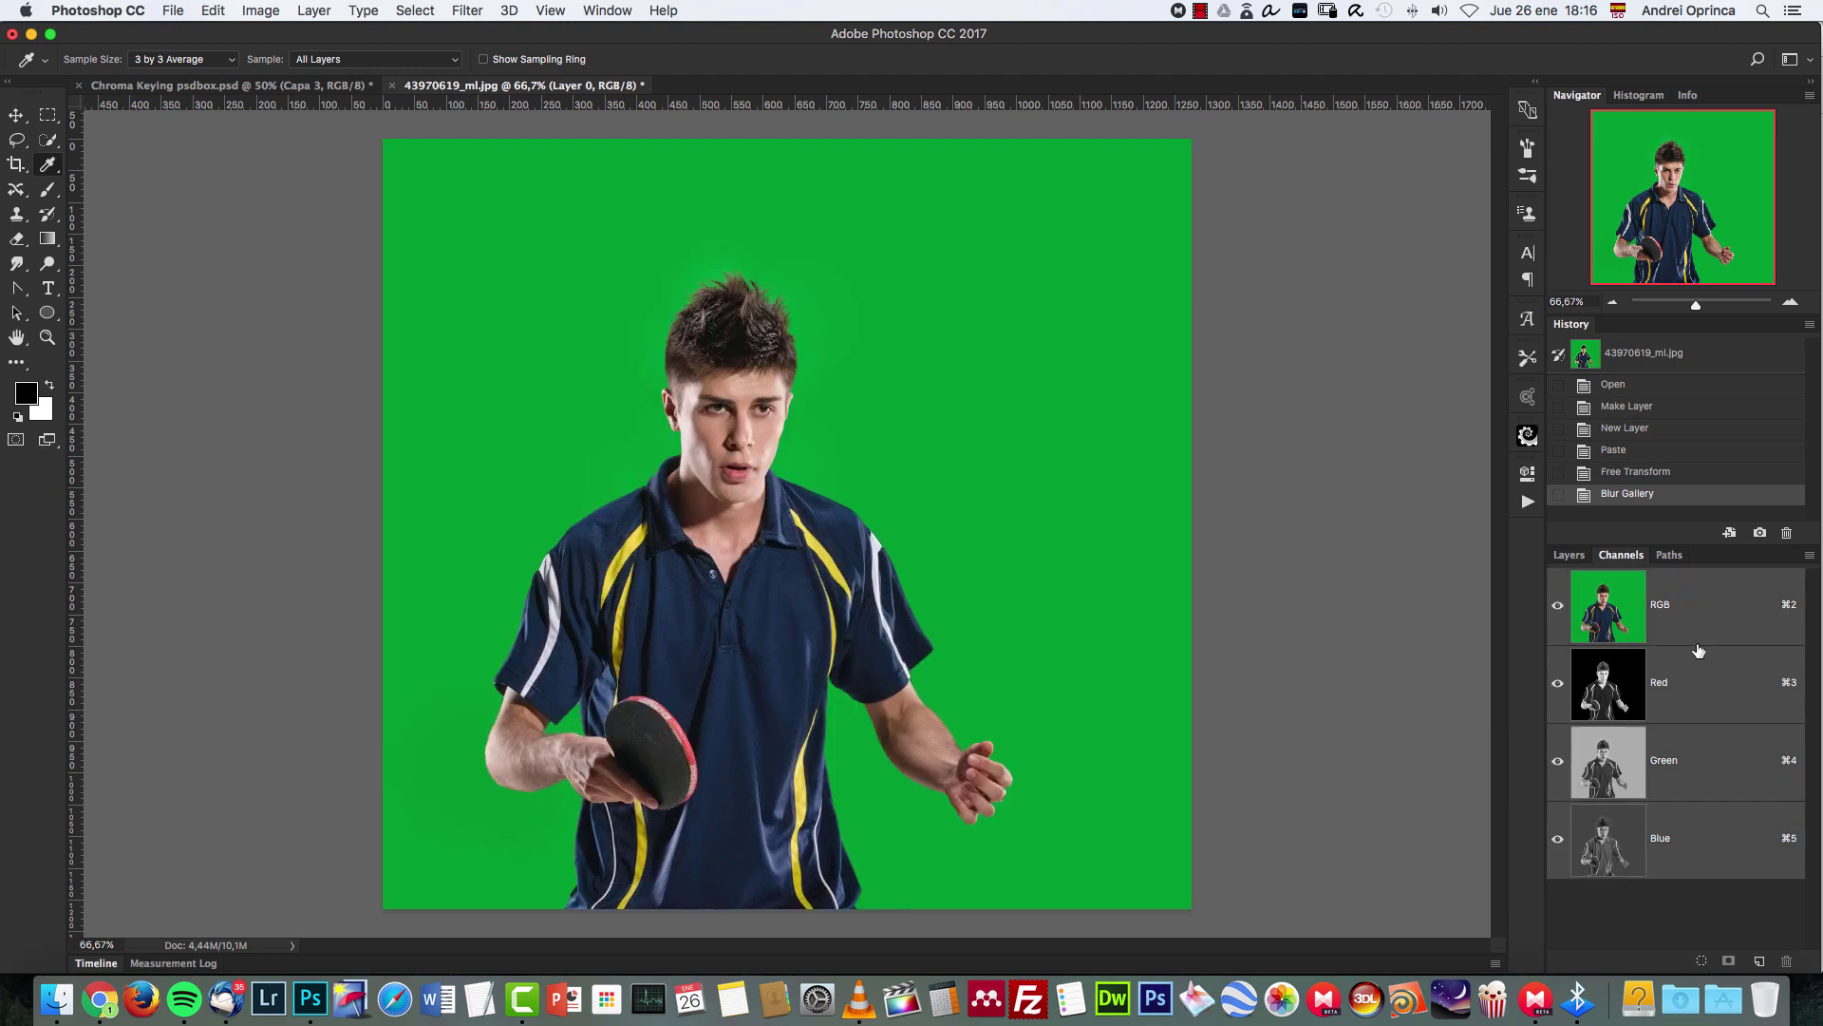
Compare the Red, Green and Blue channels individually to examine the contrast between the player and the background.
click(1696, 704)
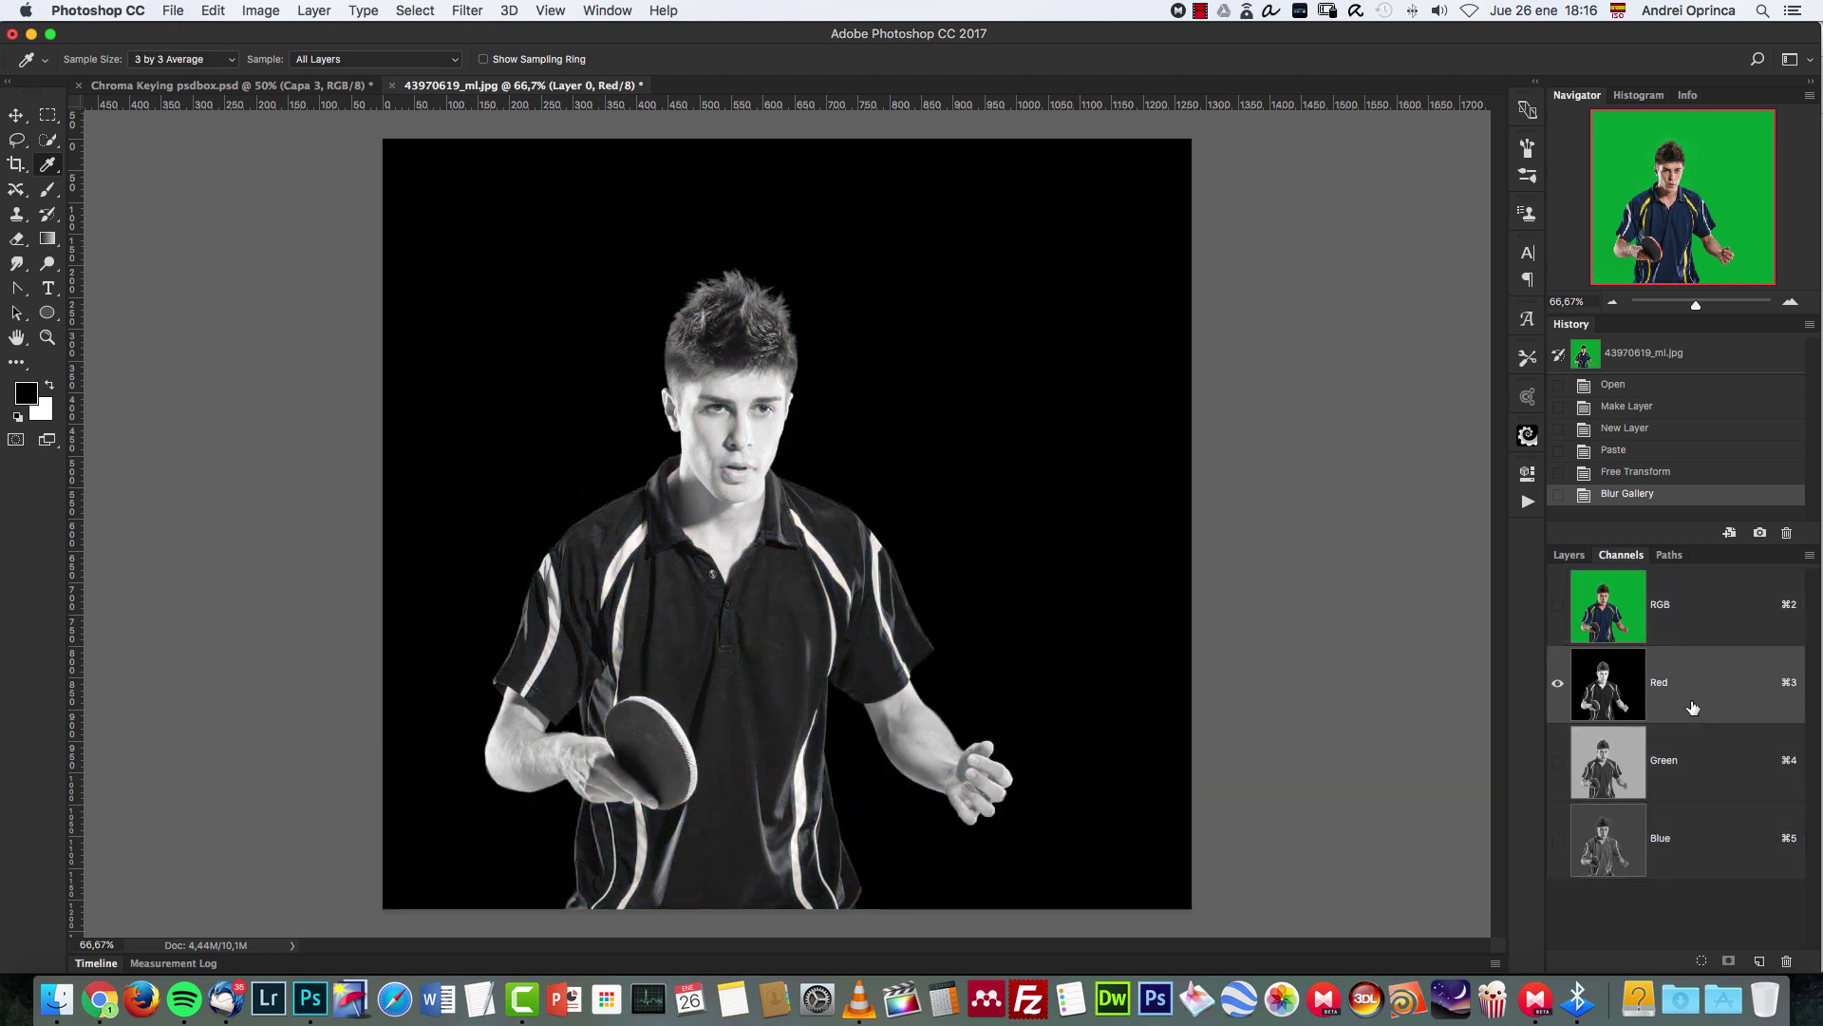
click(1687, 766)
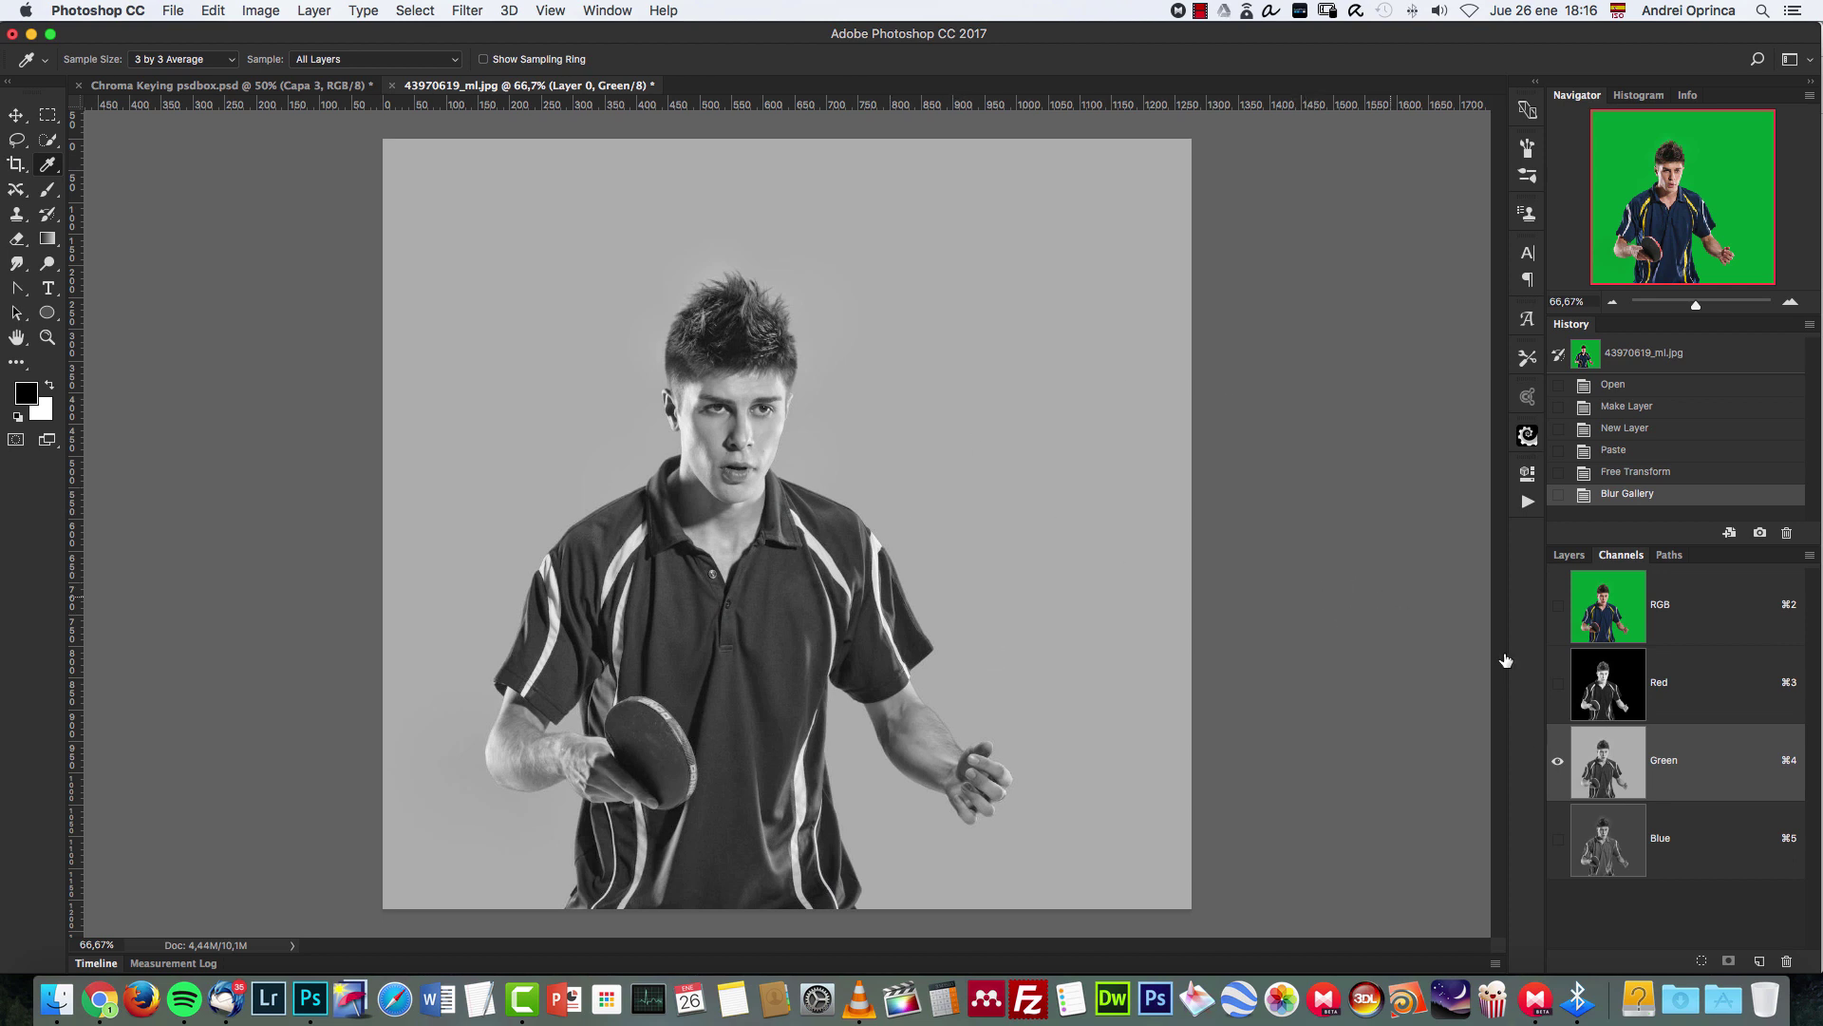
click(1718, 833)
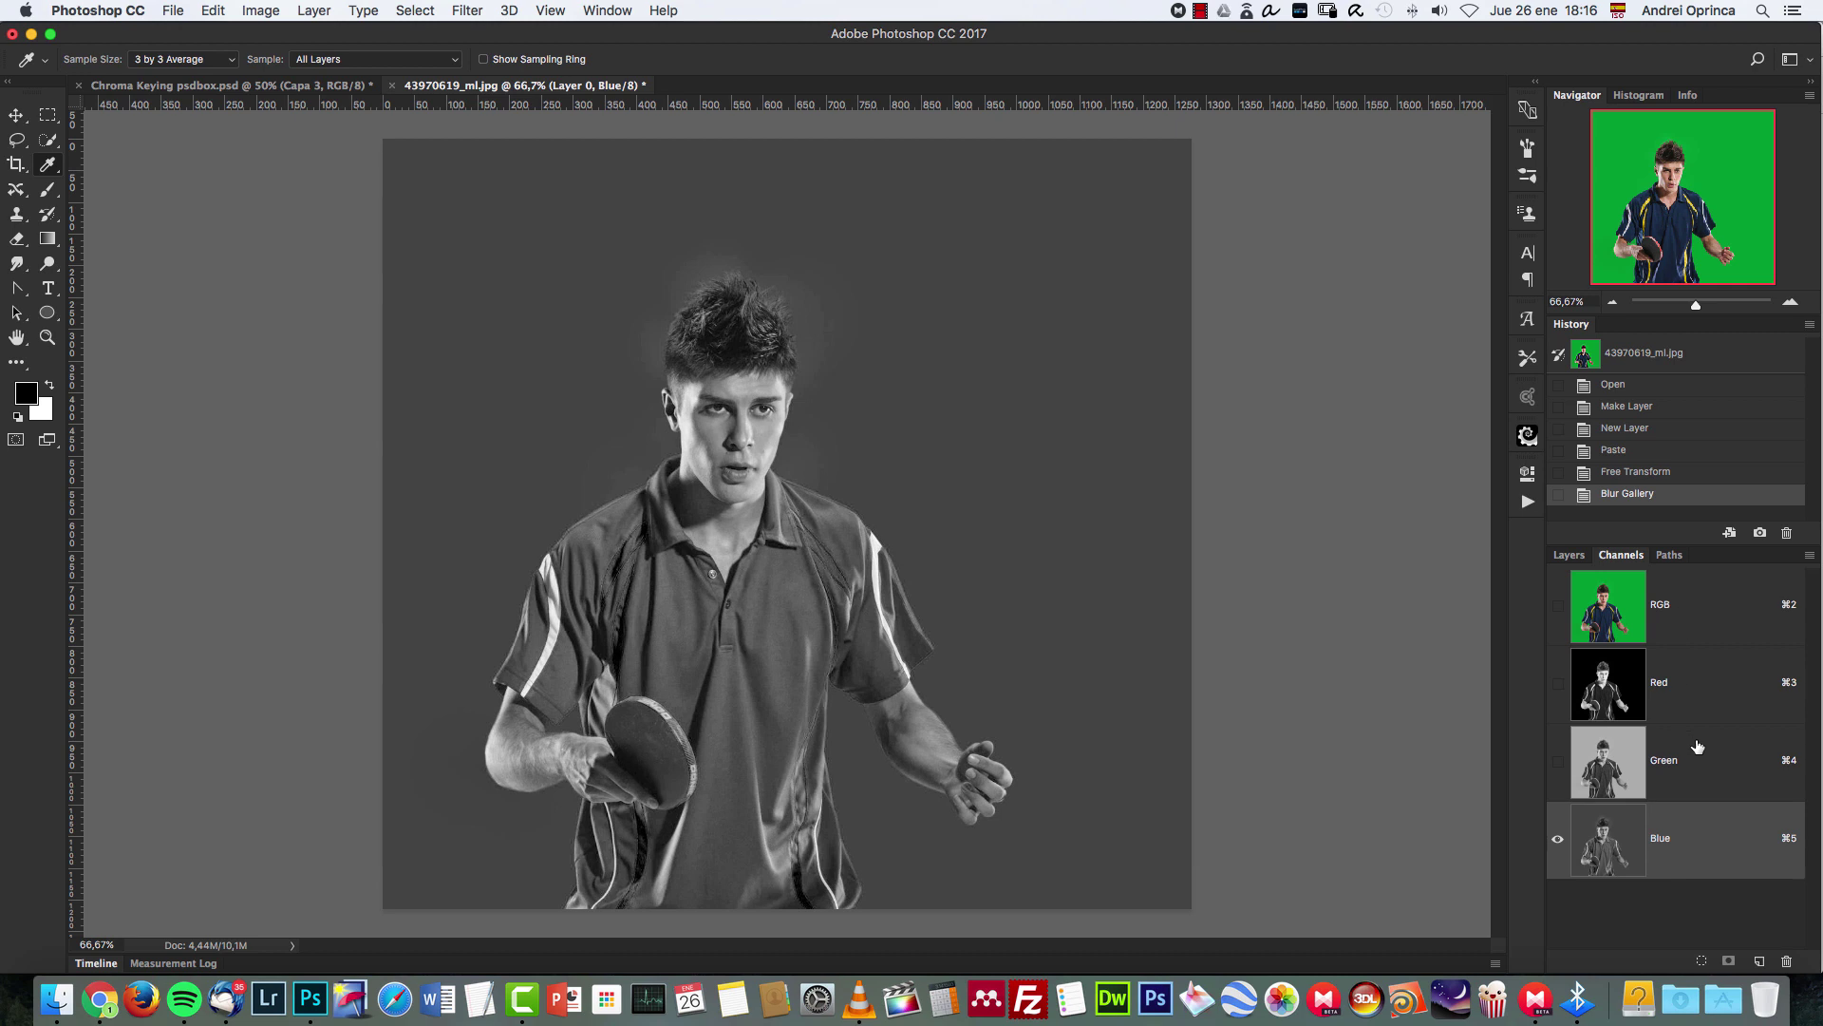
click(1691, 764)
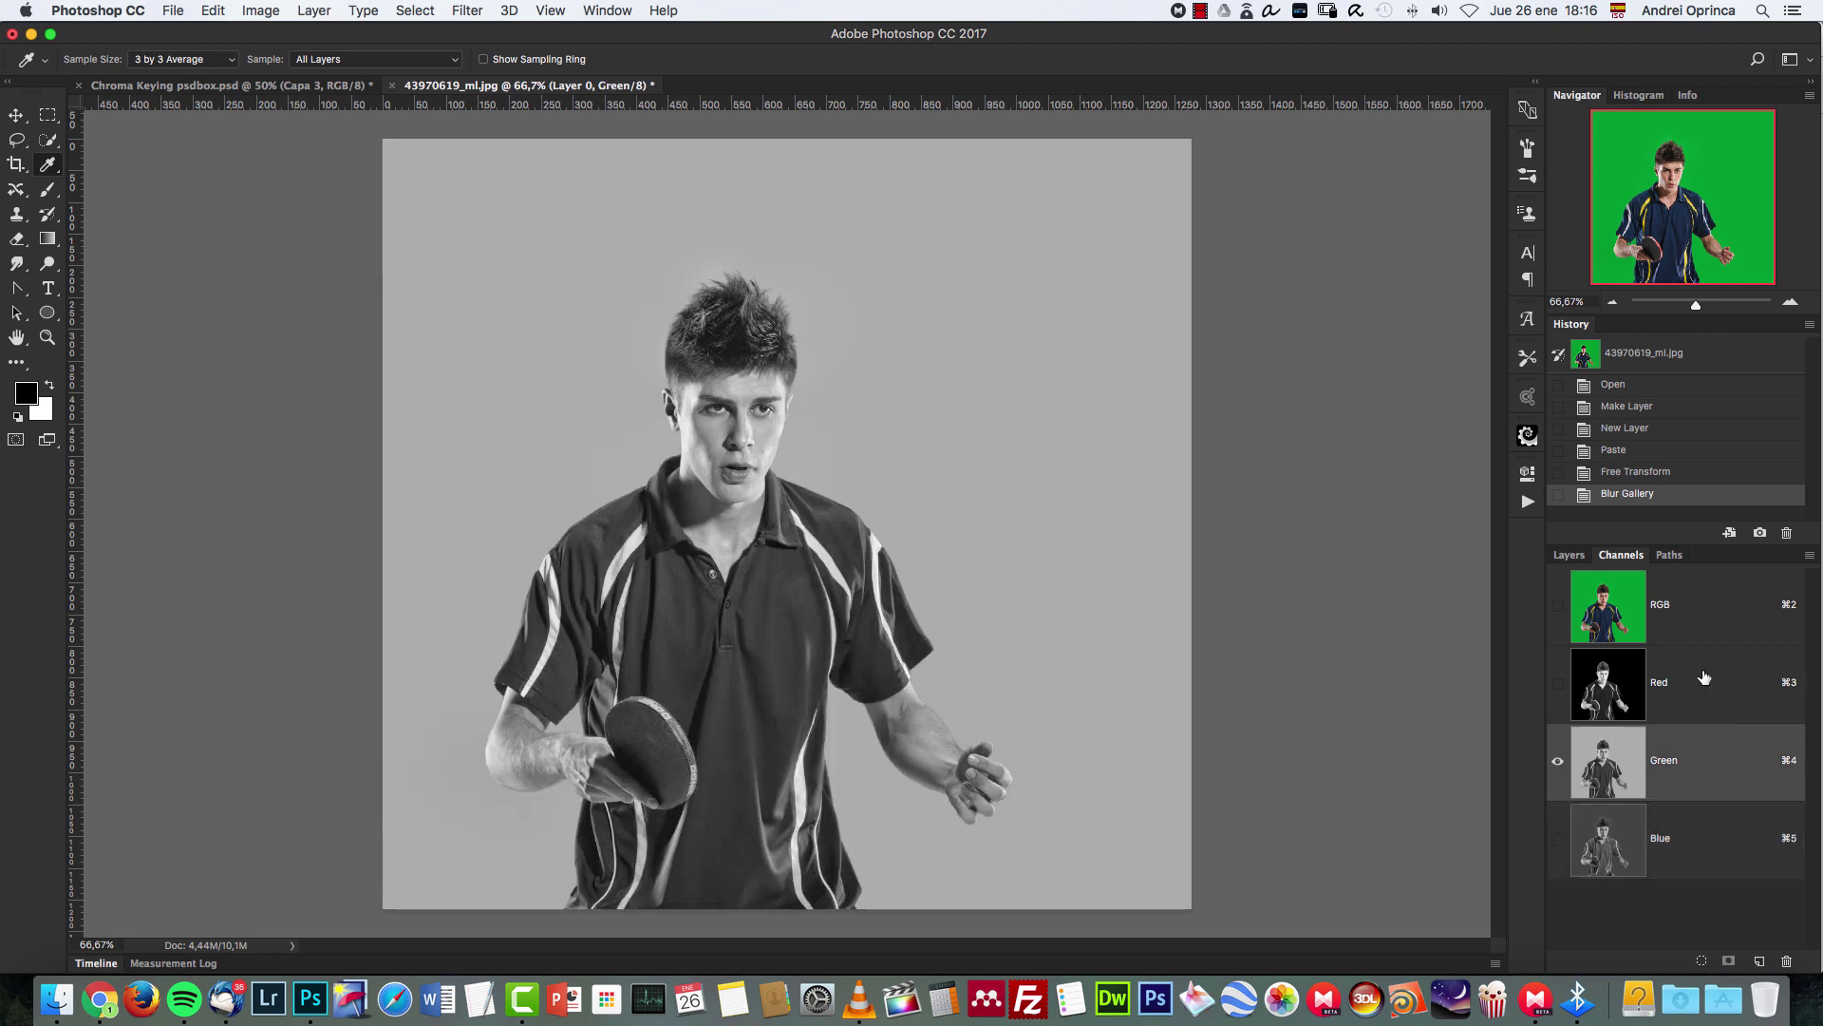
click(1705, 695)
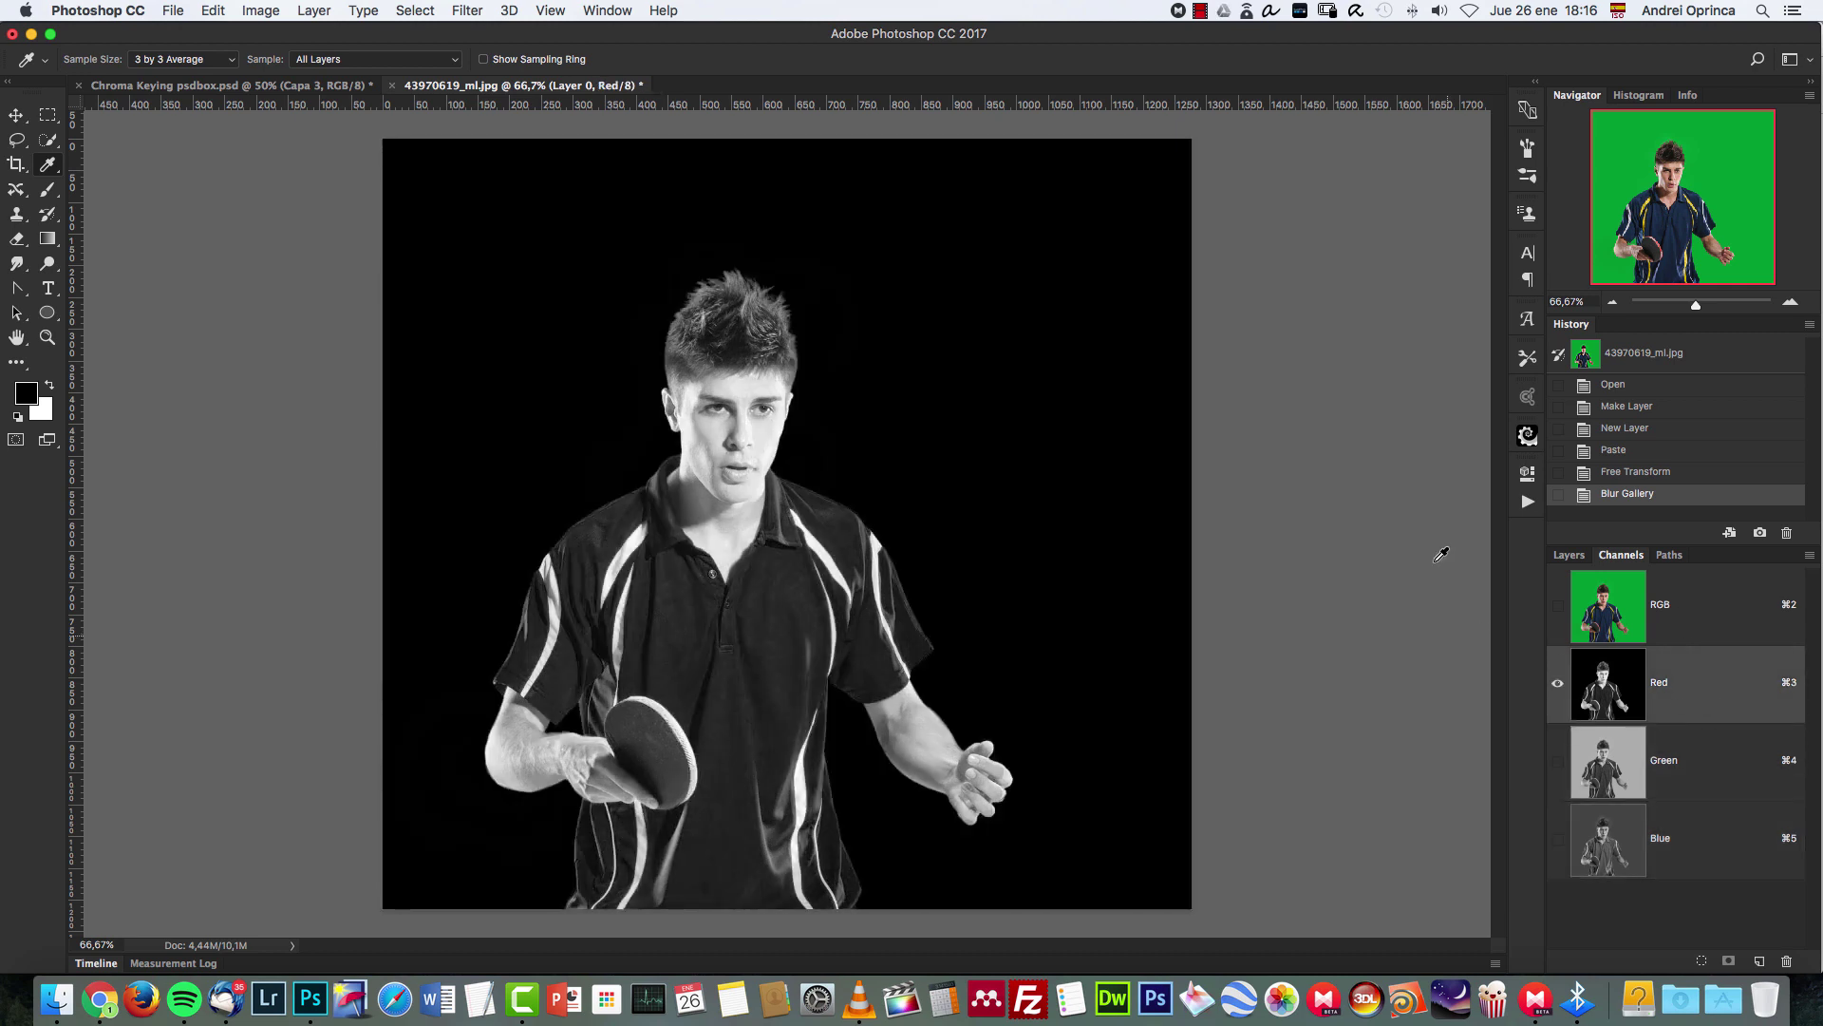
click(1721, 760)
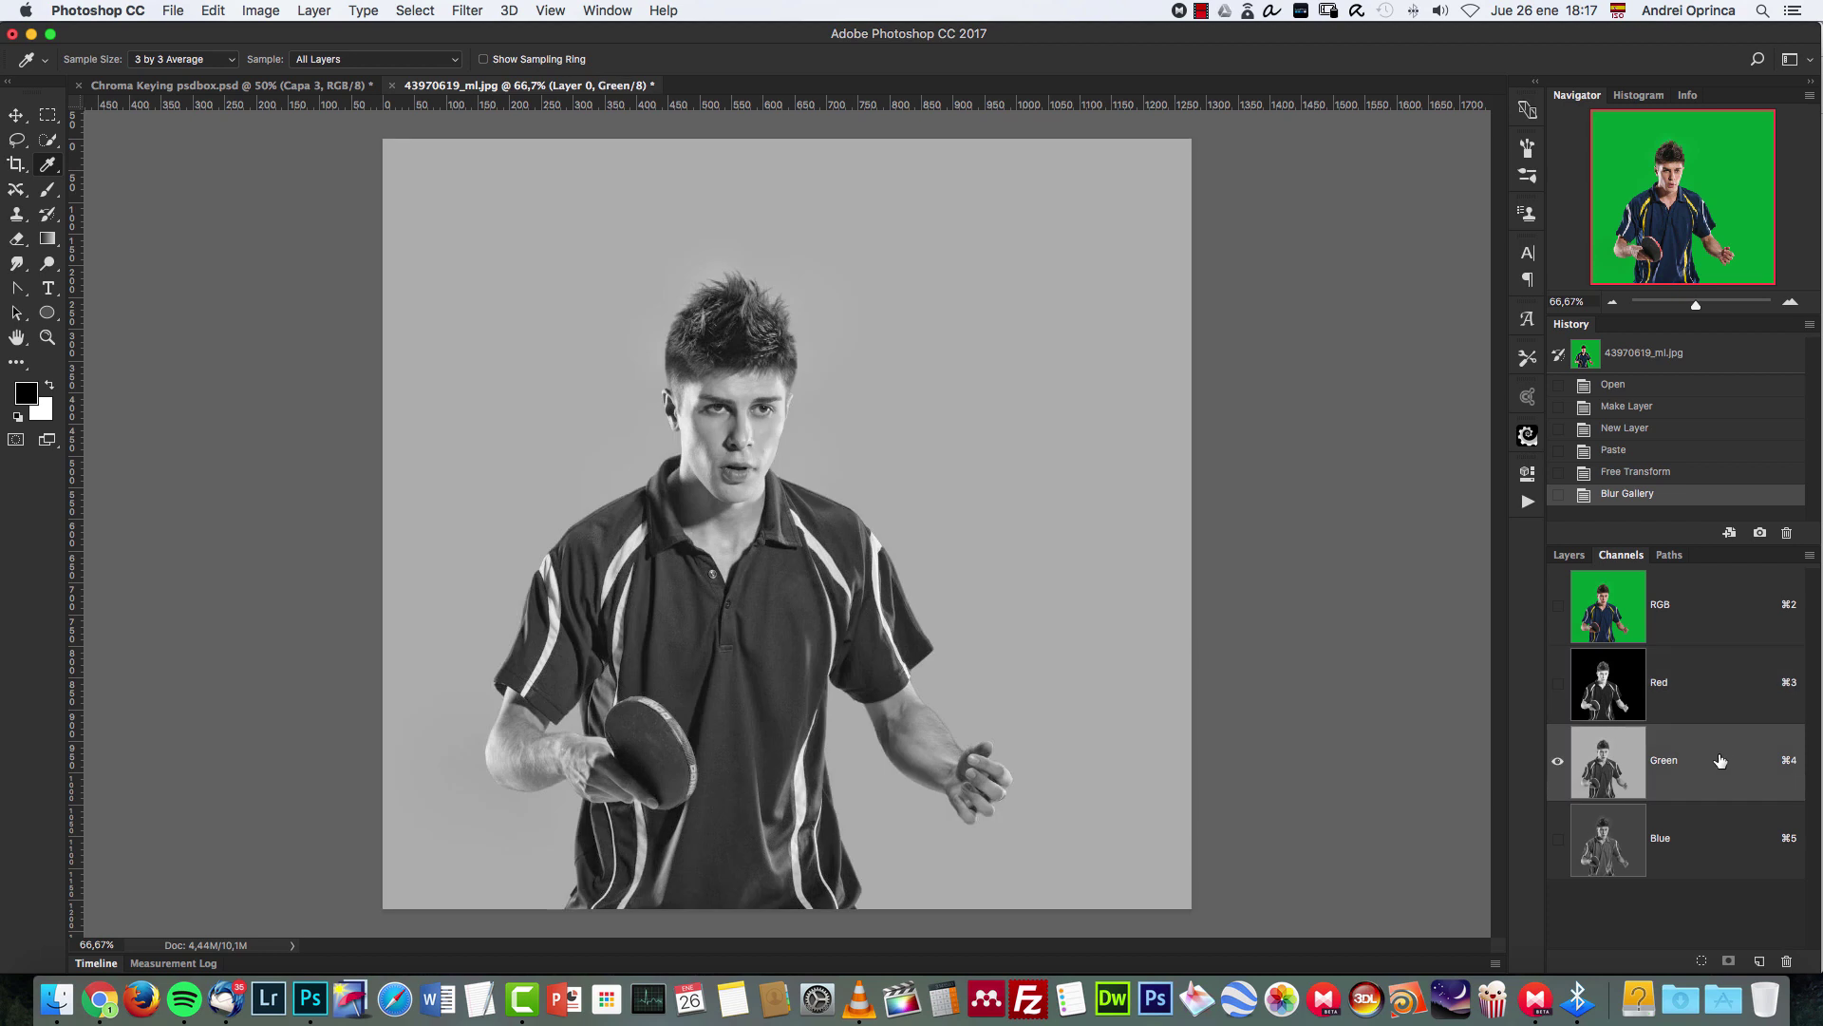
Compare the Red and Green channels once more and duplicate the Red channel.
click(1713, 704)
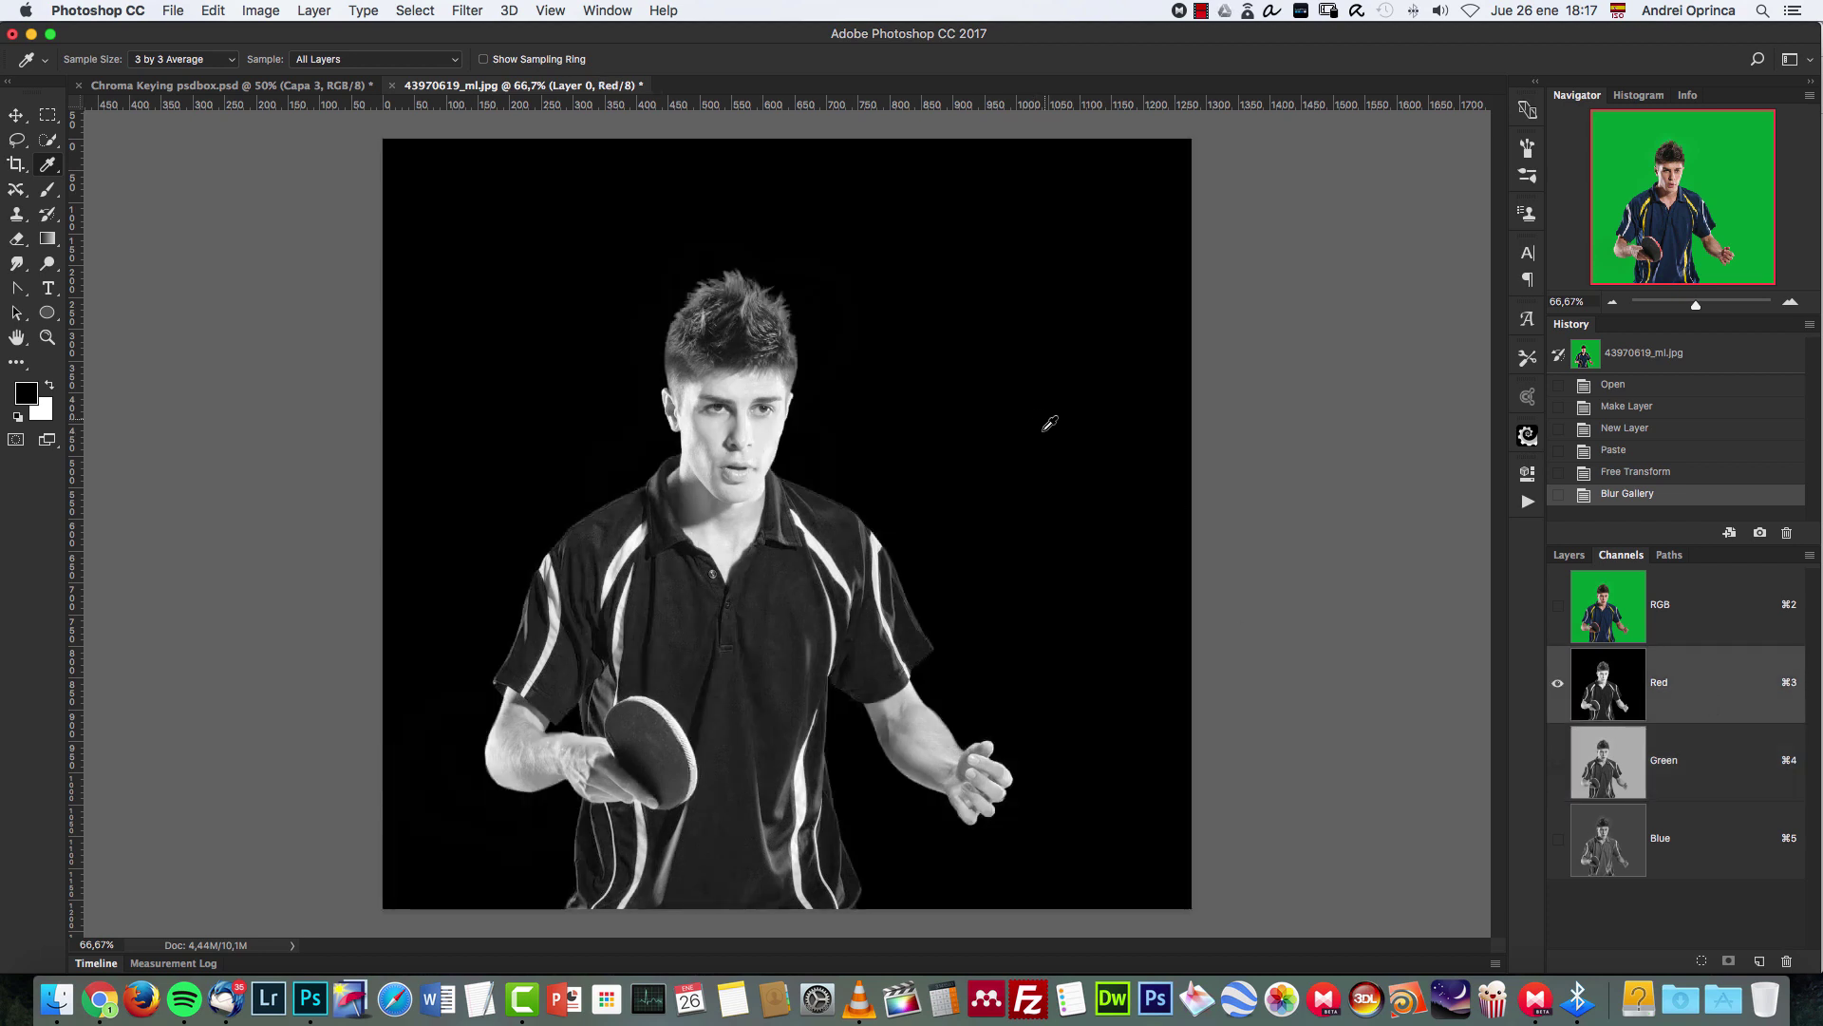
click(1738, 779)
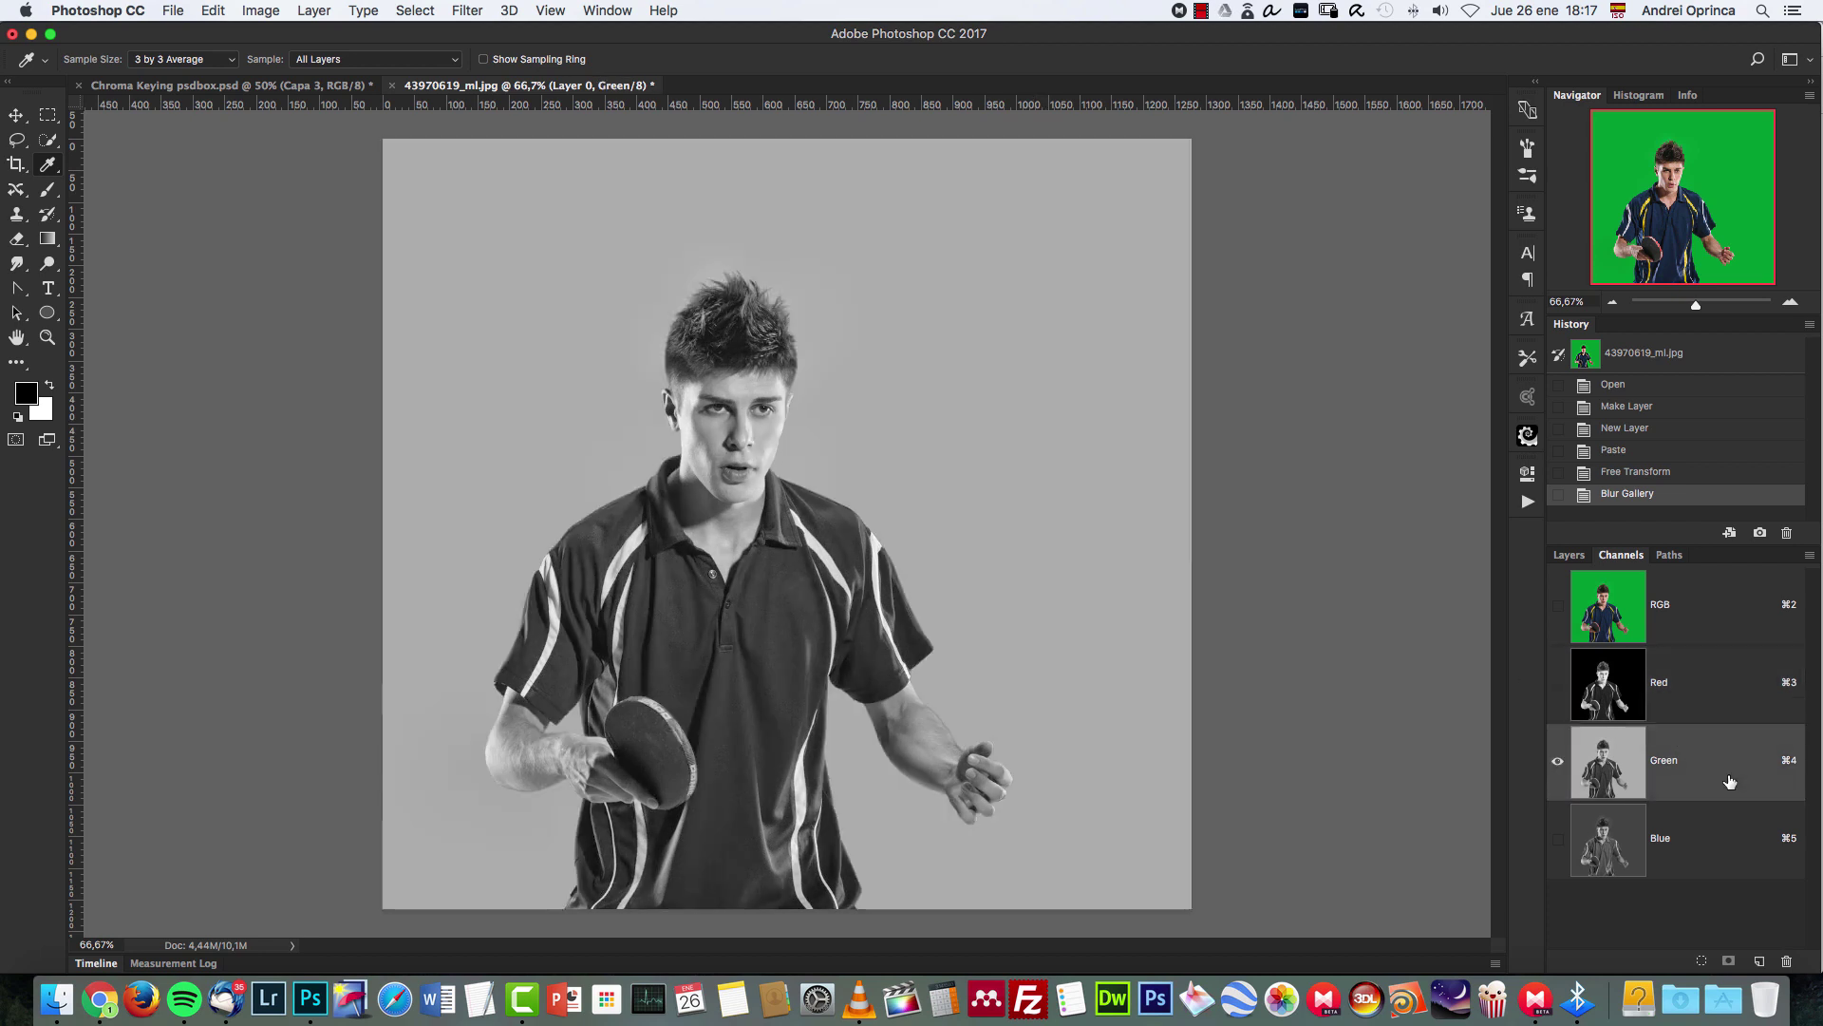
click(1720, 701)
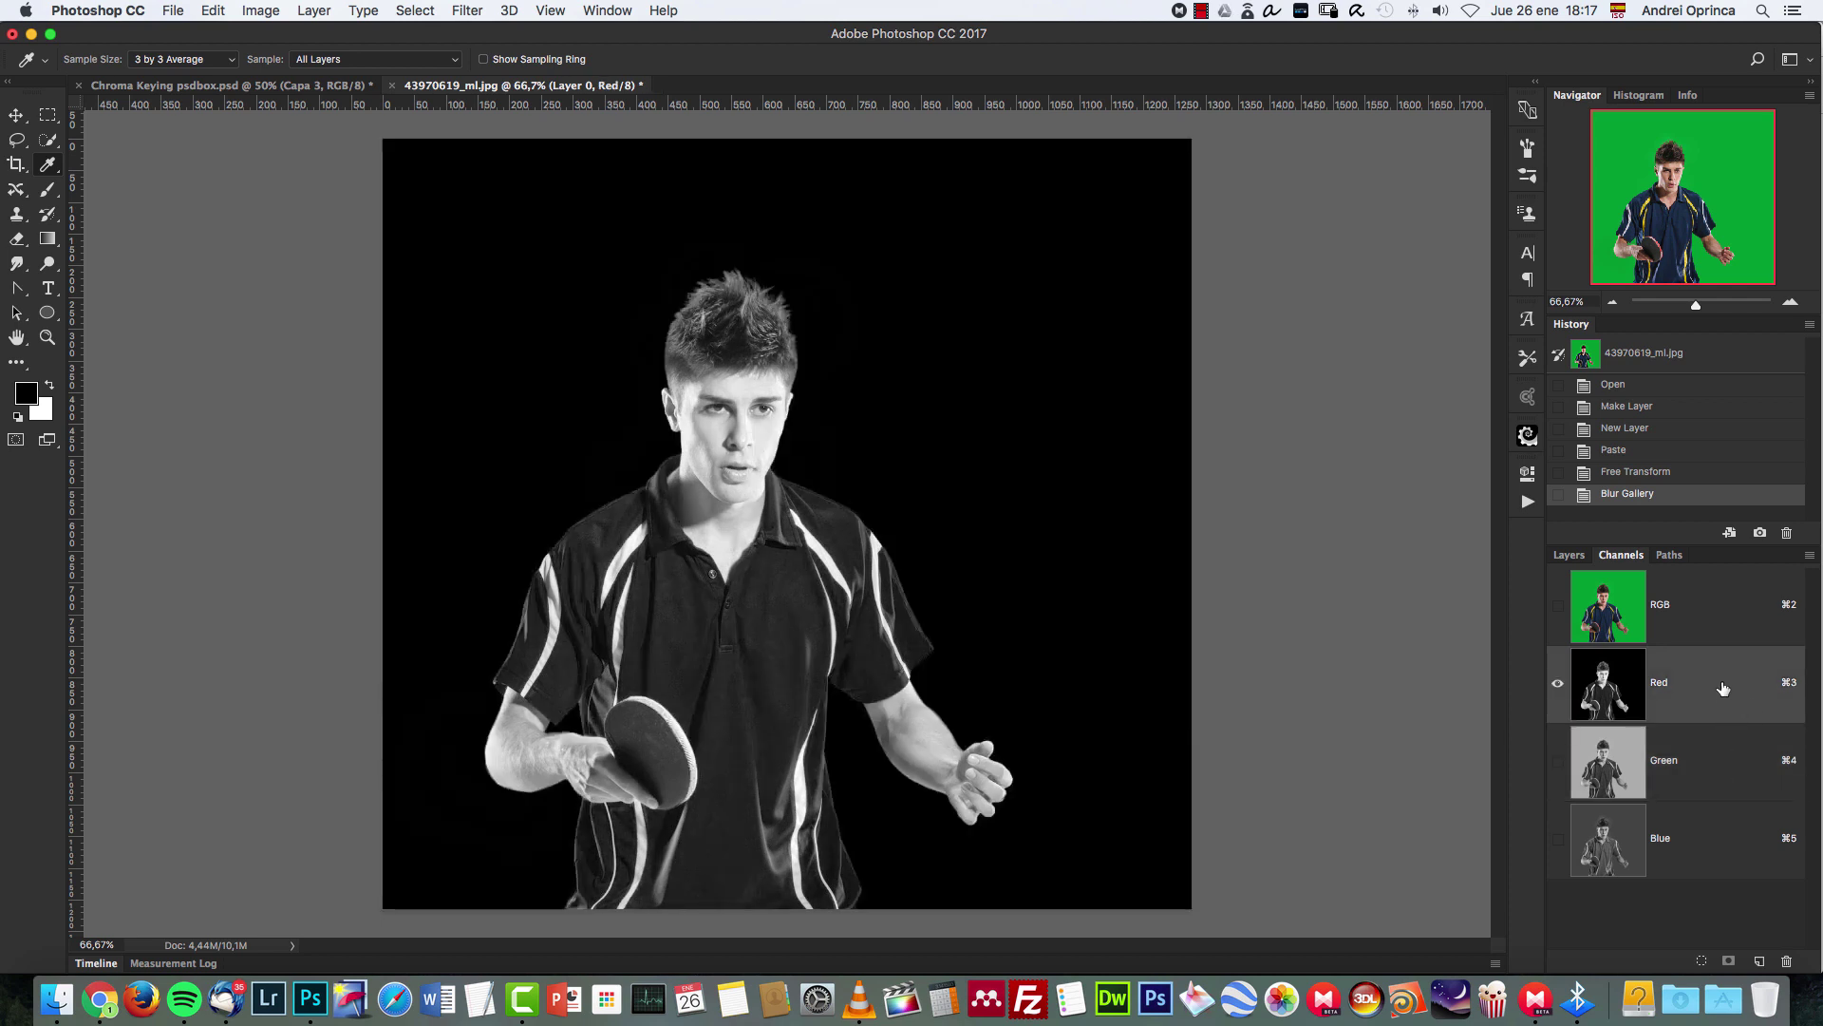
drag(1723, 699, 1766, 959)
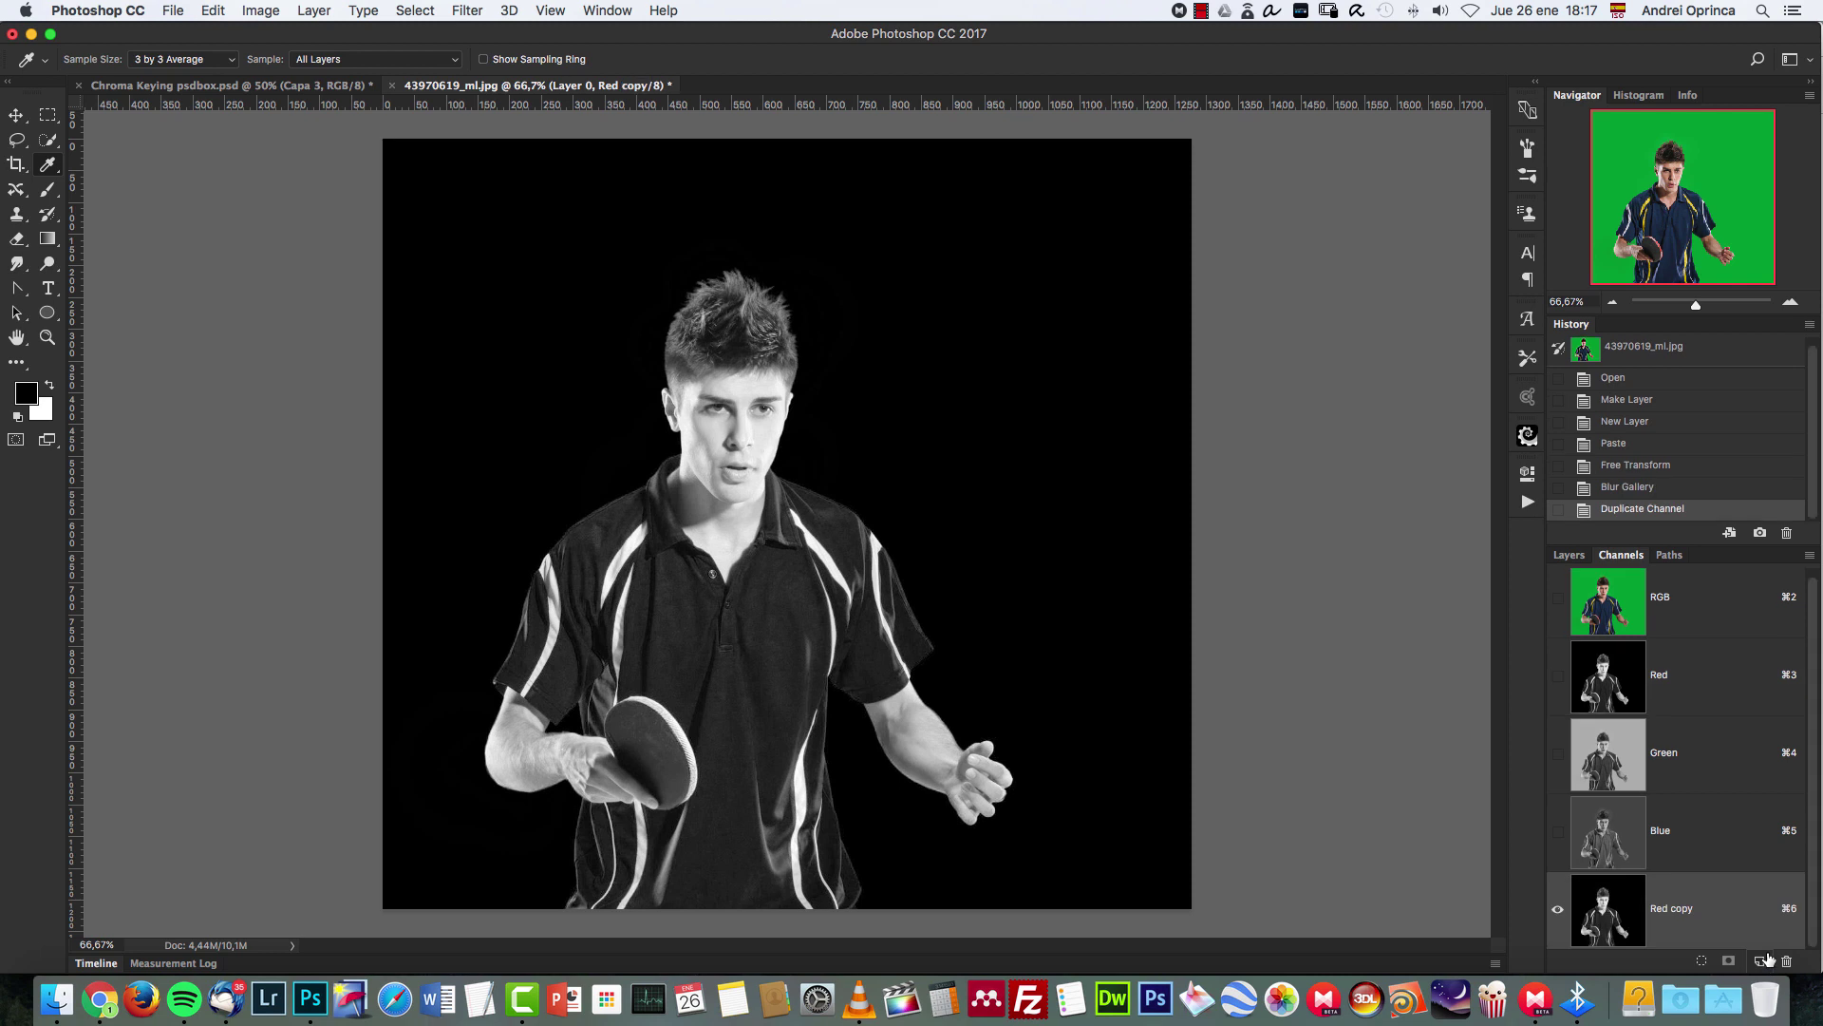
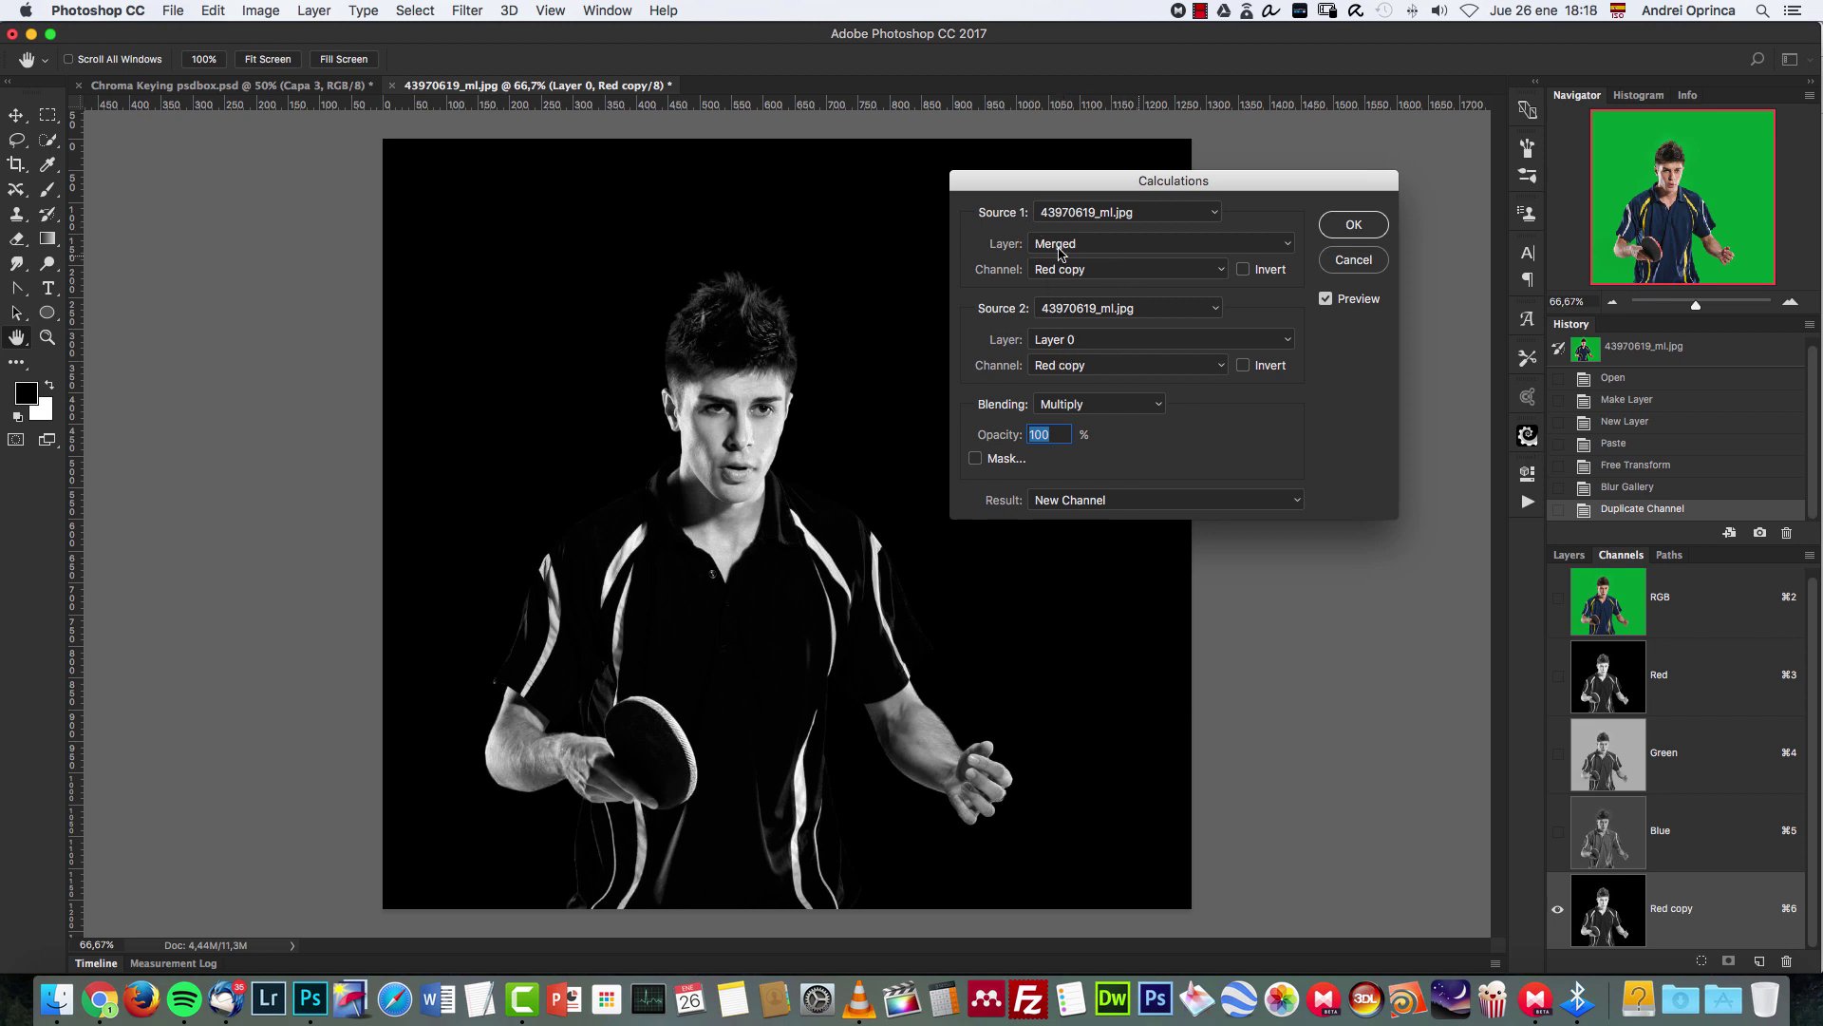
click(1125, 408)
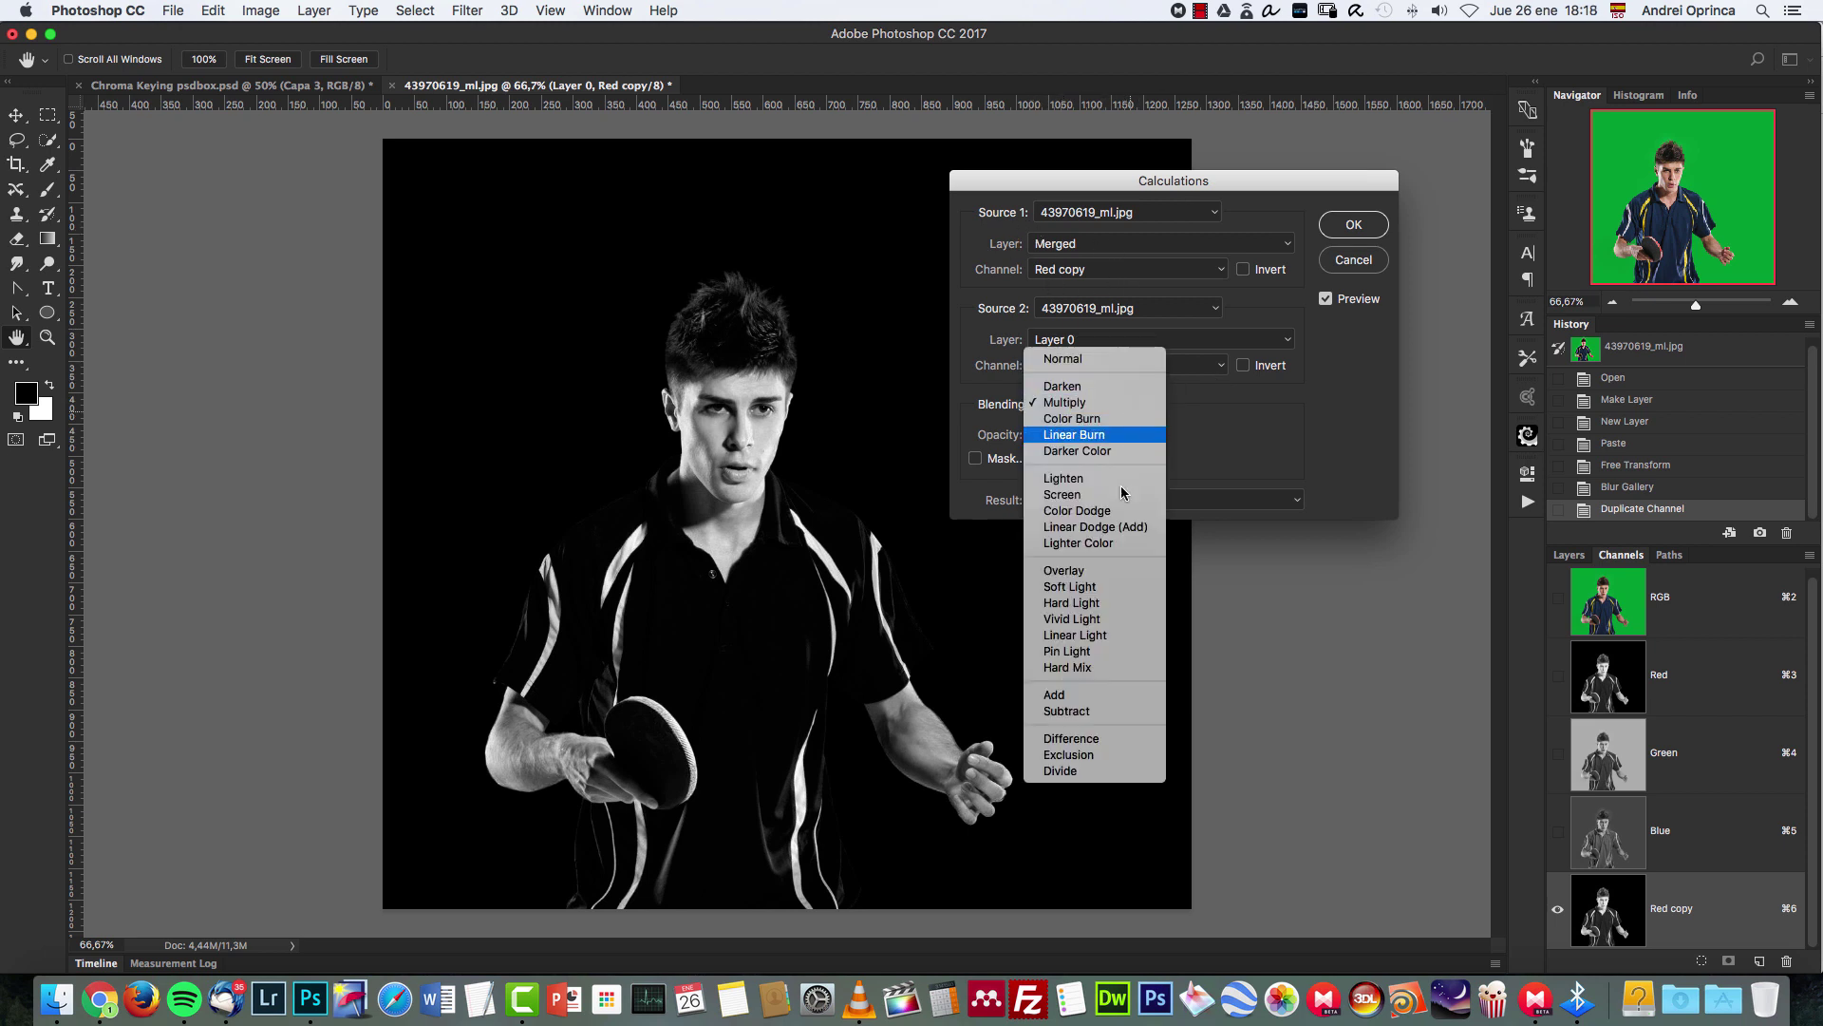
click(1318, 435)
click(1243, 269)
click(1243, 270)
click(1244, 367)
click(1240, 366)
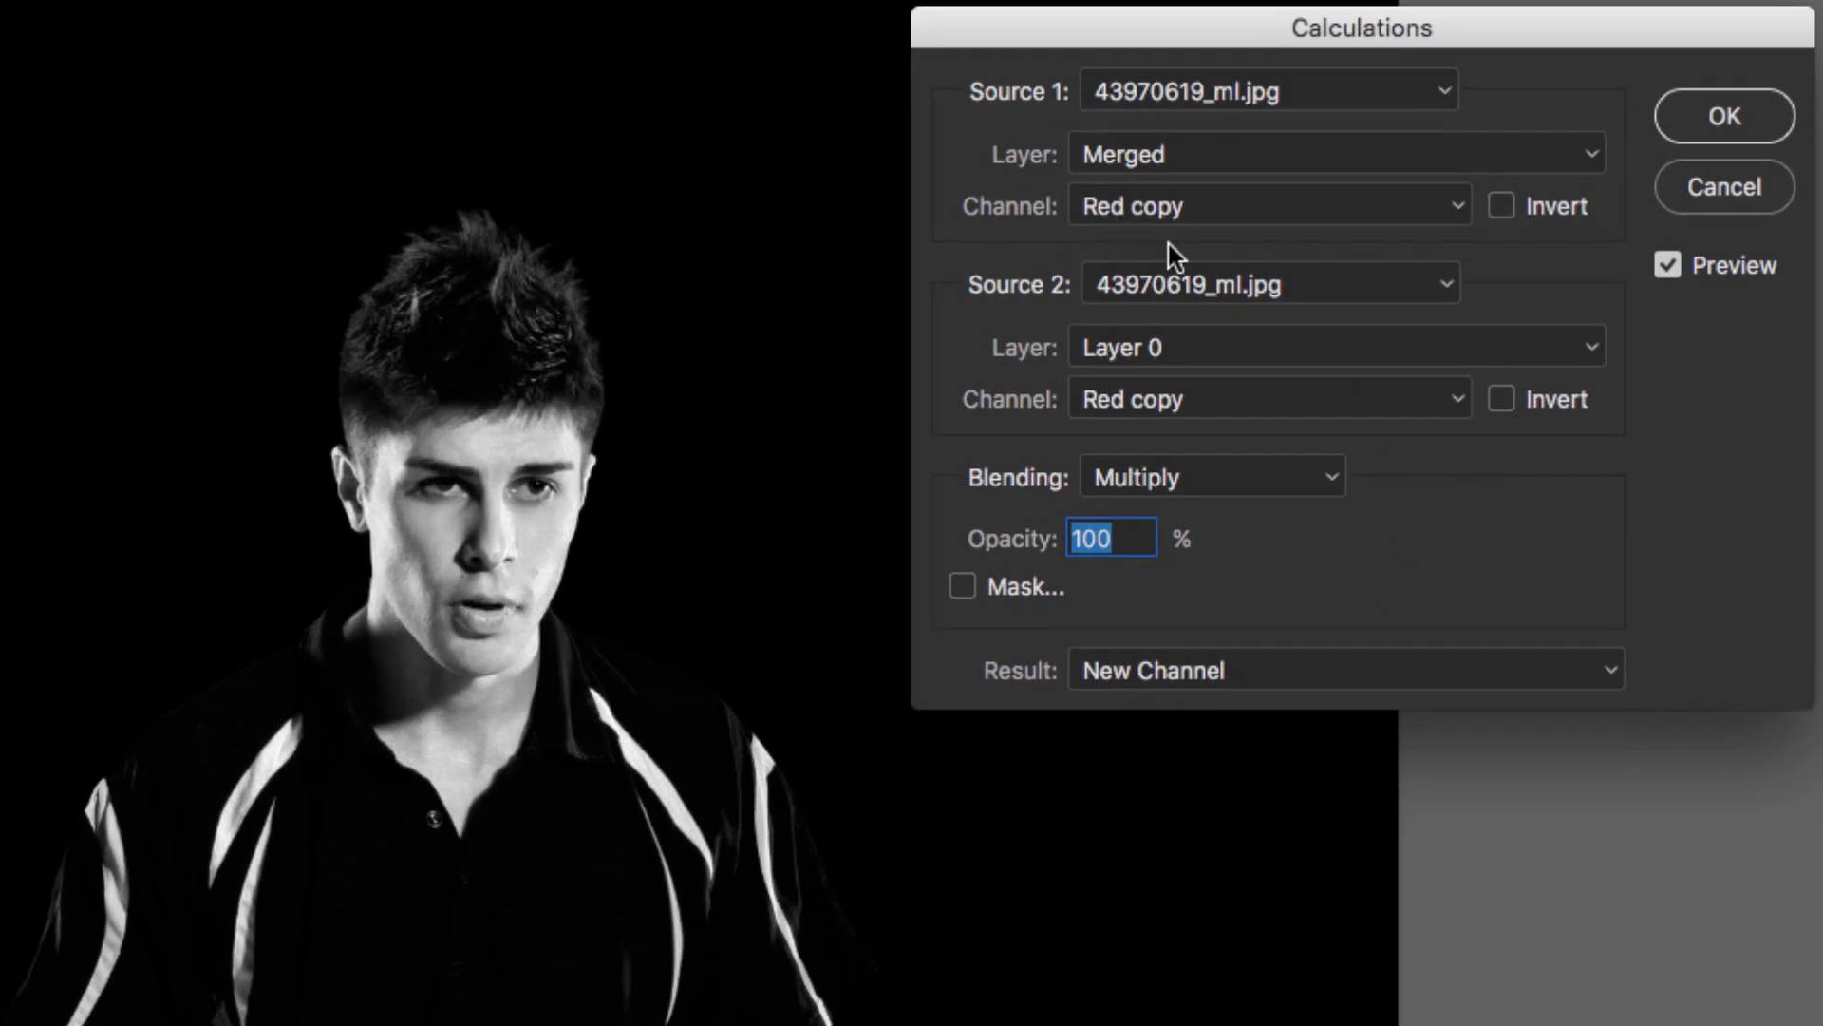
In Calculations, keep Red copy as the first source channel, choose Green of Layer 0 as the second, and set the blending to Overlay.
click(1215, 214)
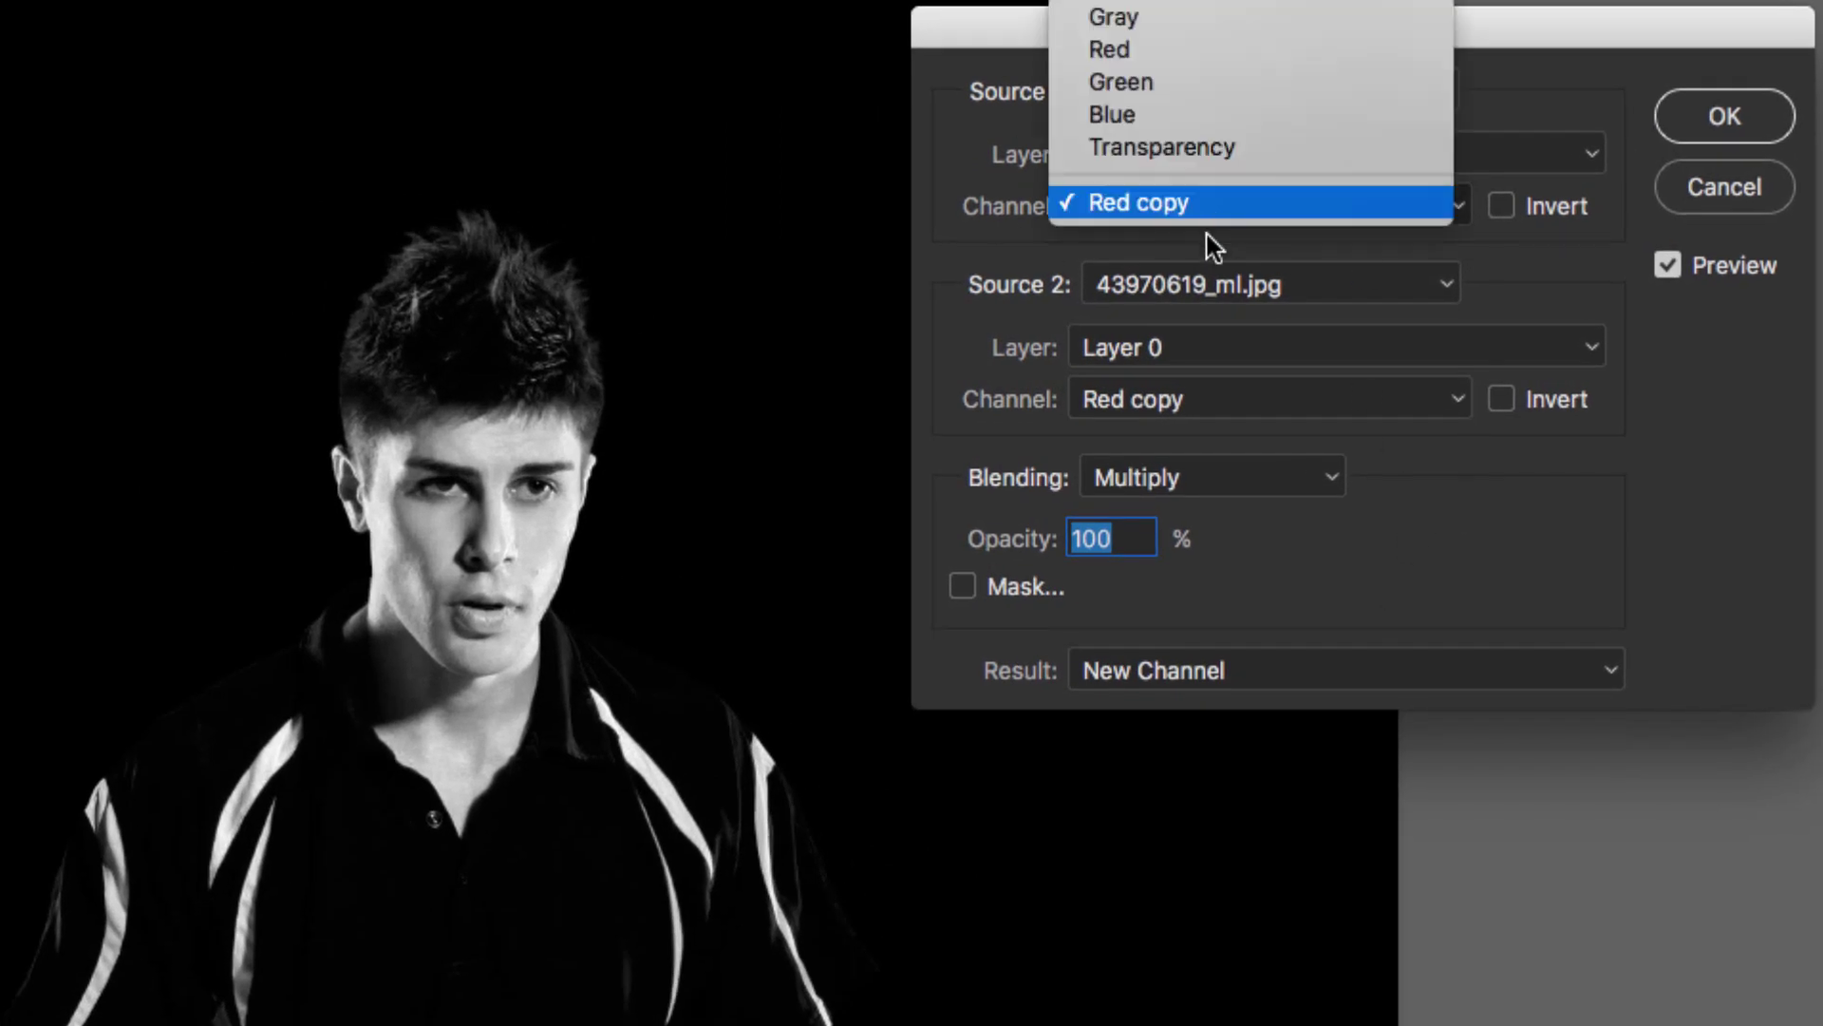
click(1159, 211)
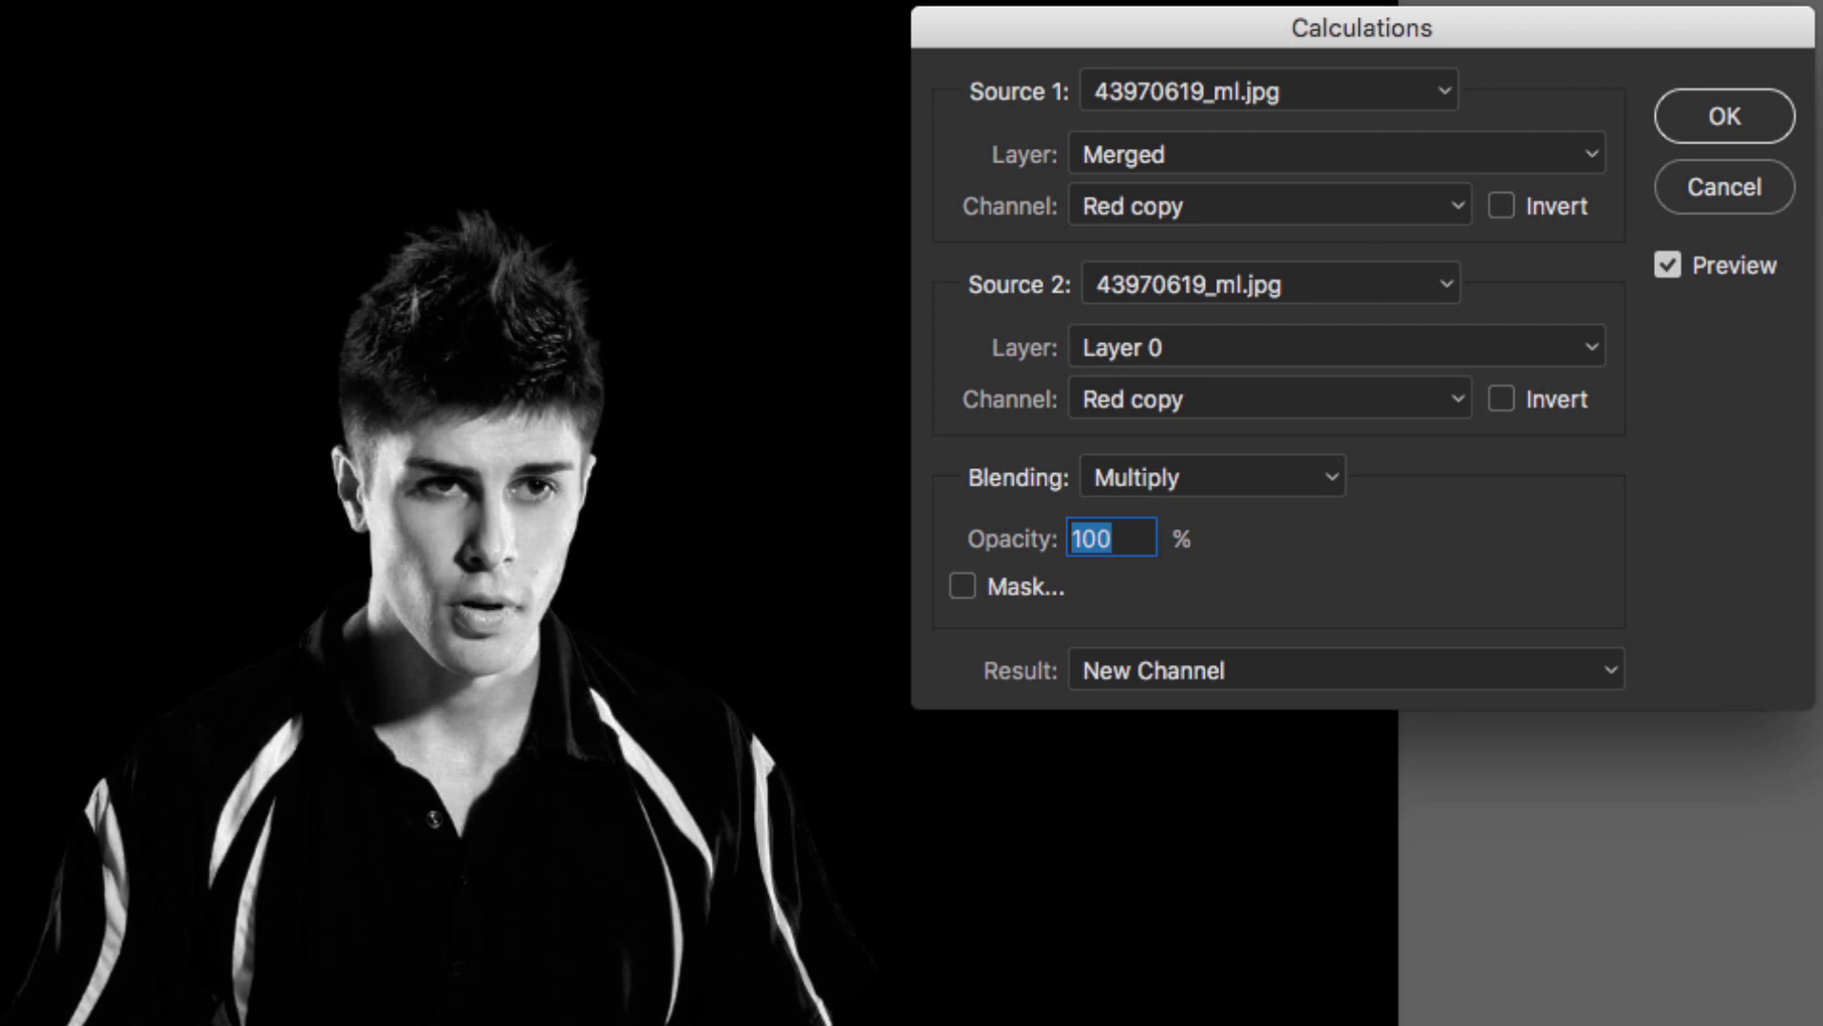
click(1180, 403)
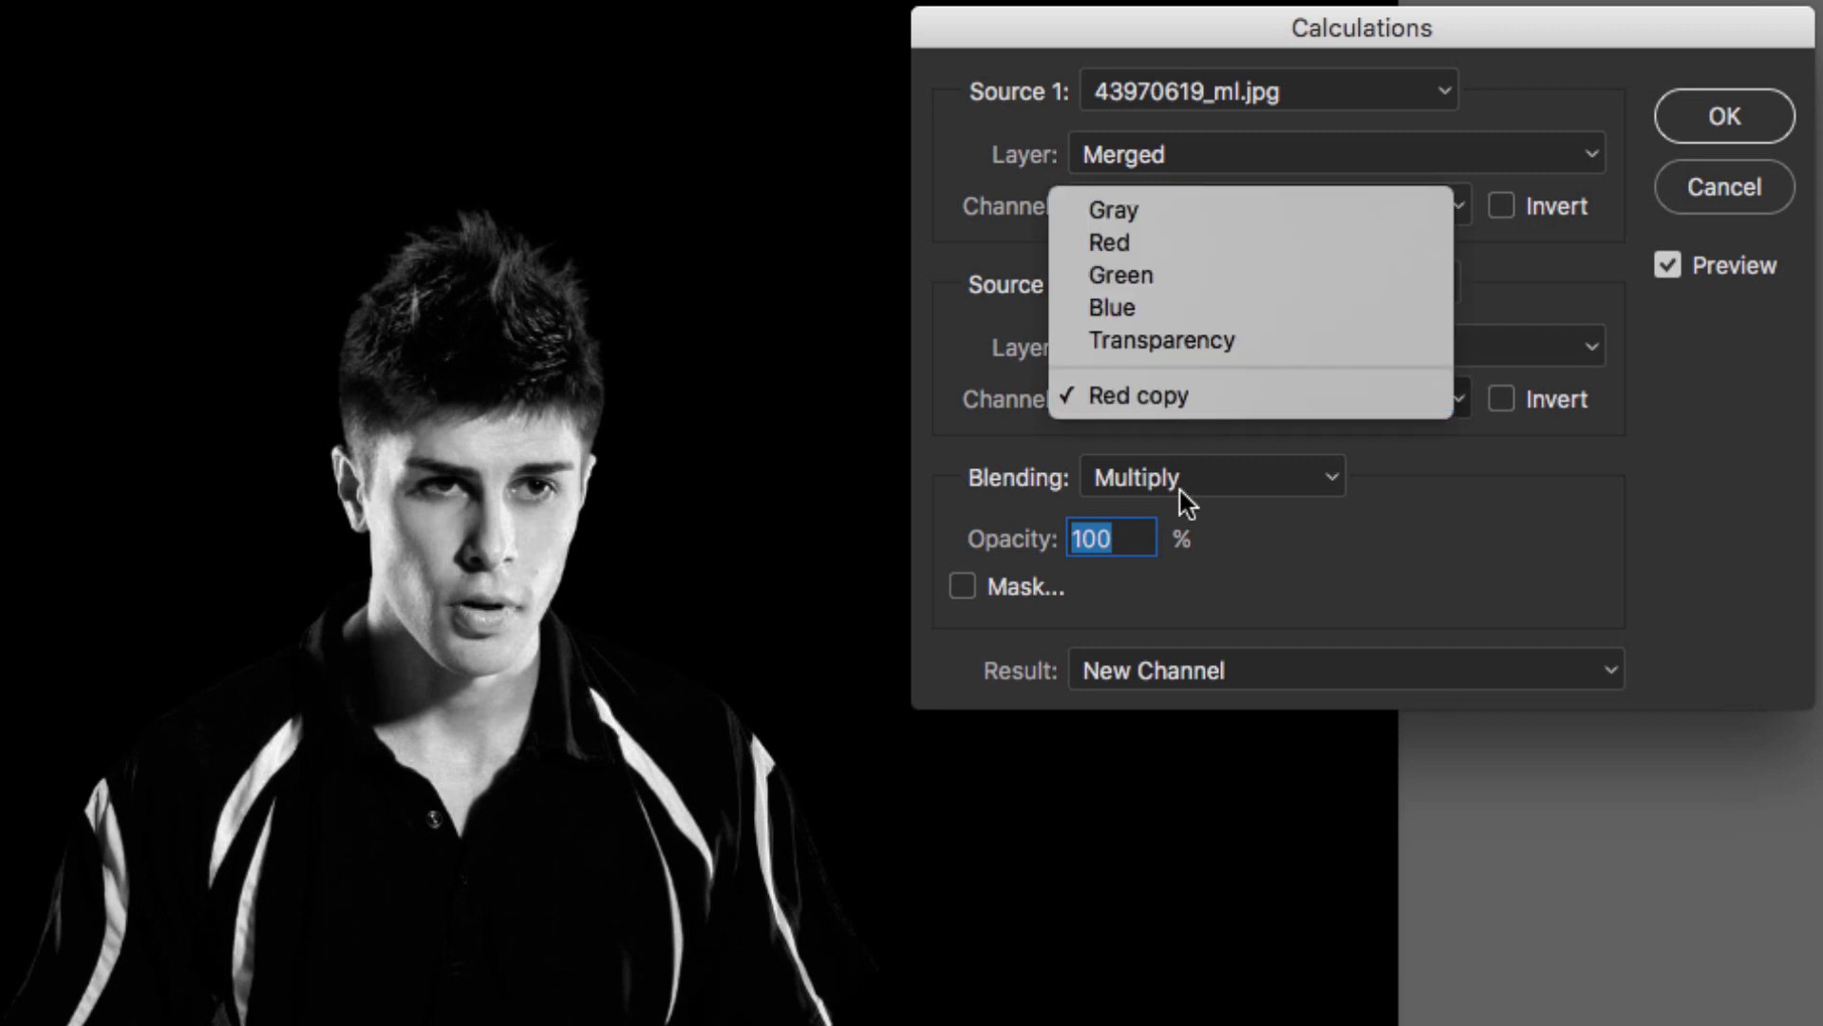
click(1157, 277)
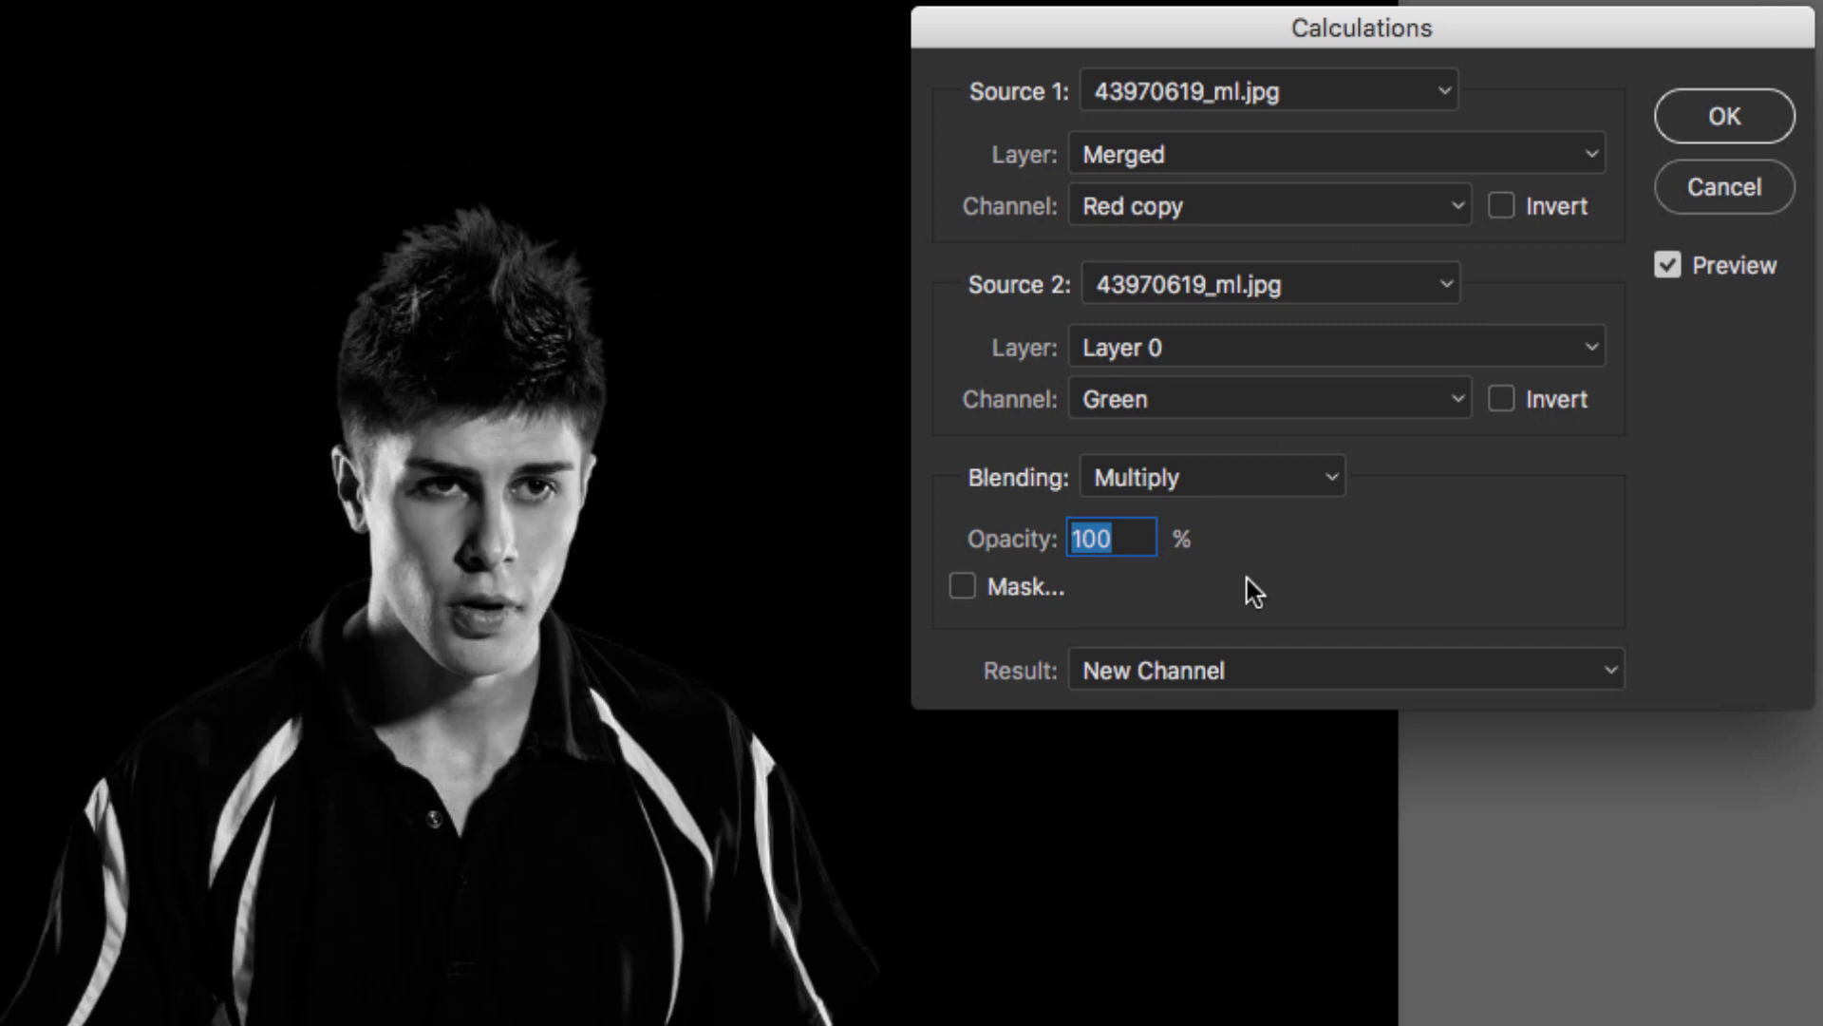
click(1257, 480)
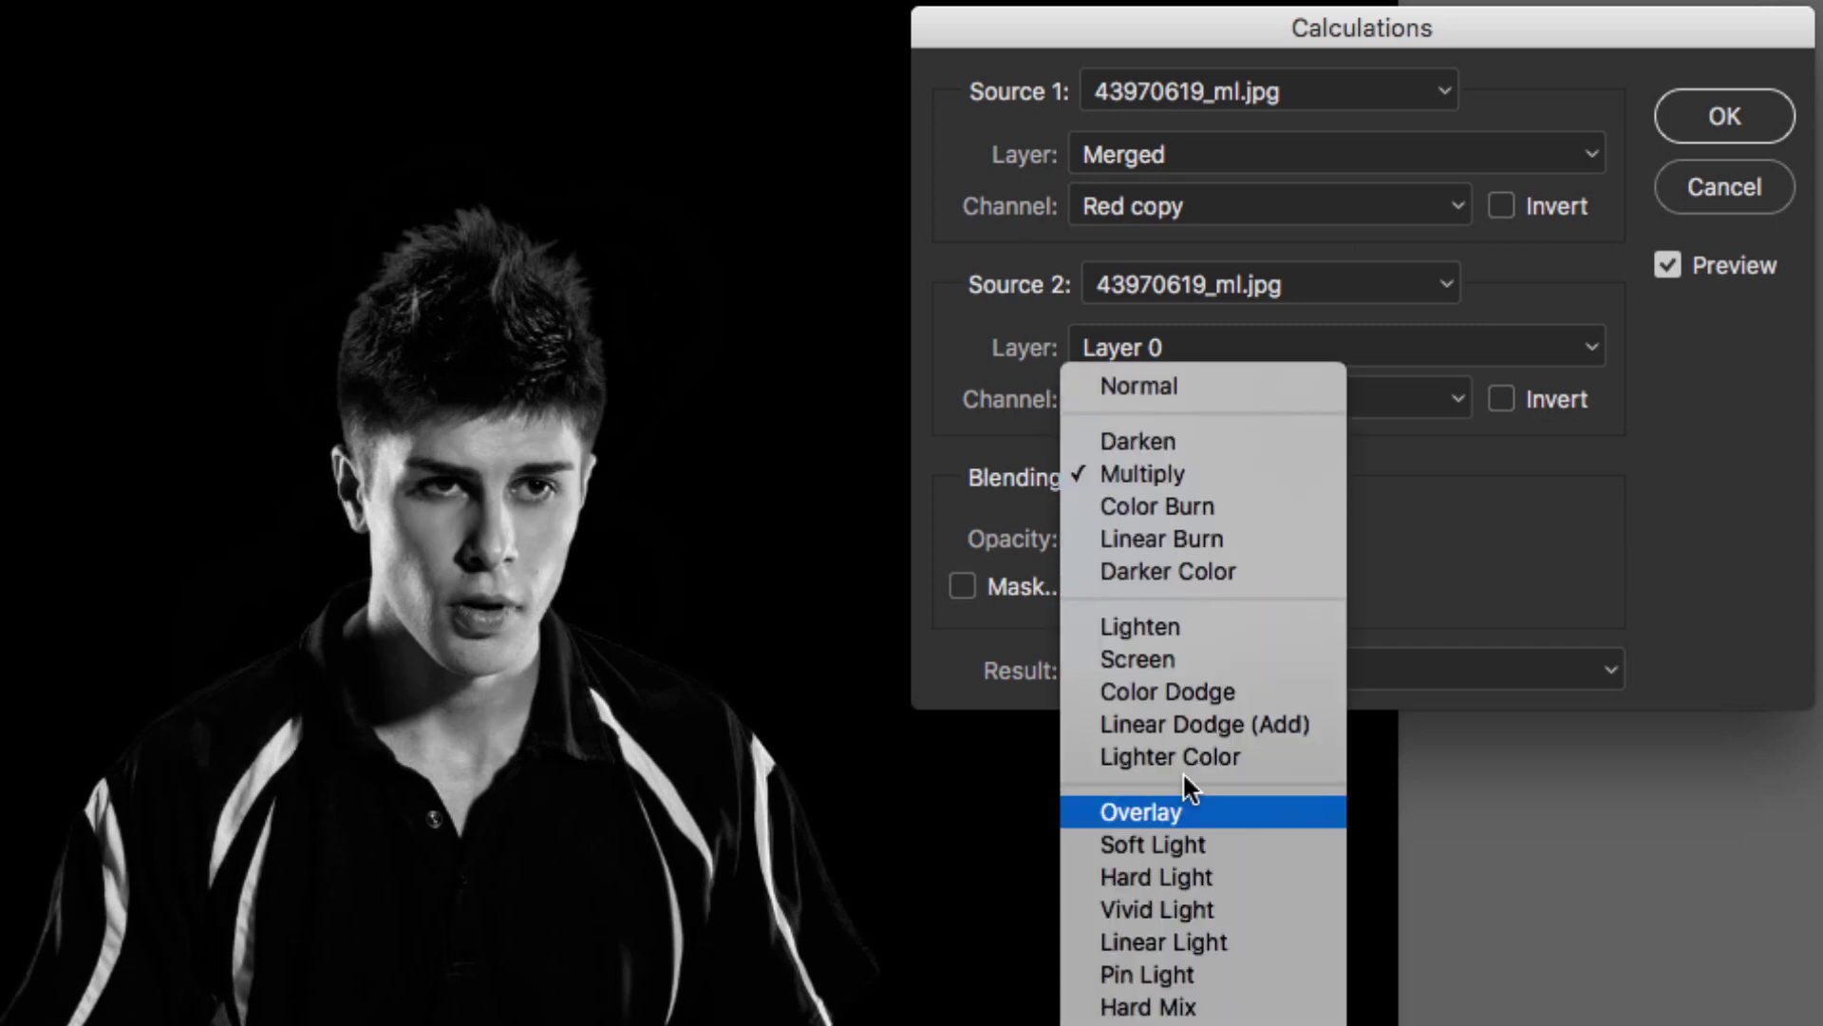
click(1189, 811)
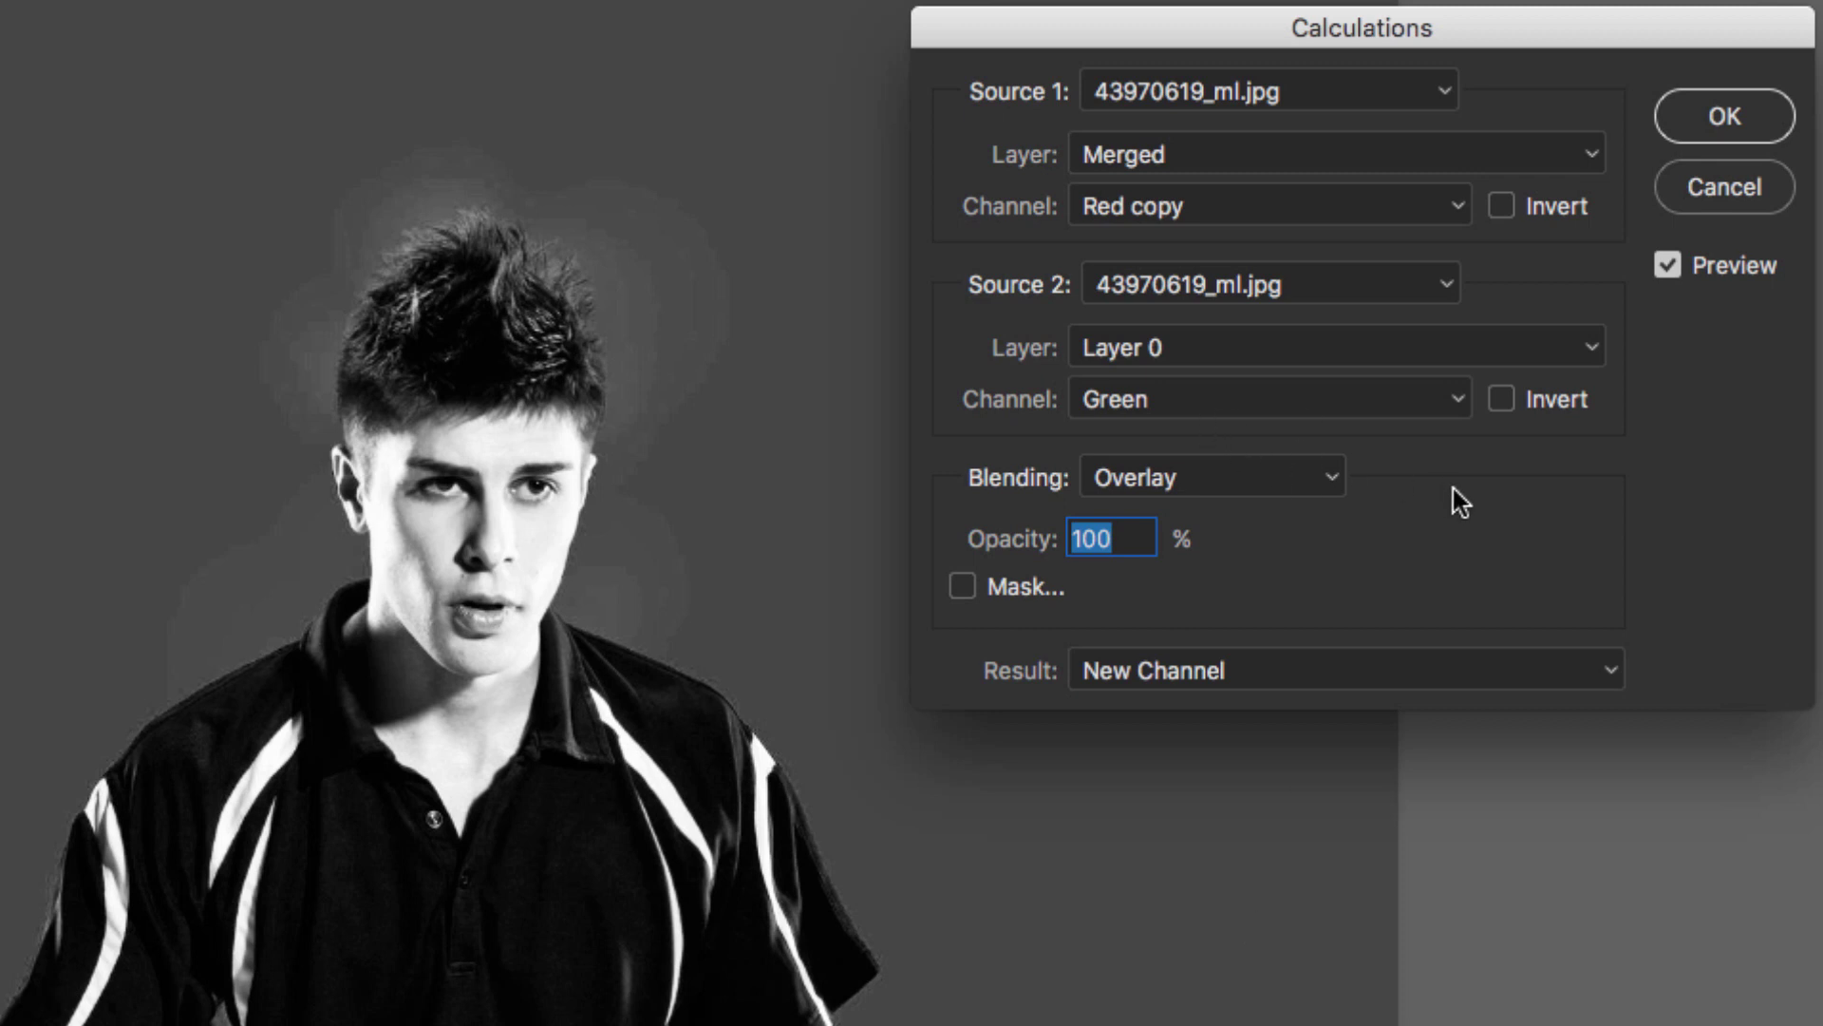
Compare the Overlay preview with only the Green channel inverted against the one with only Red copy inverted.
click(1503, 399)
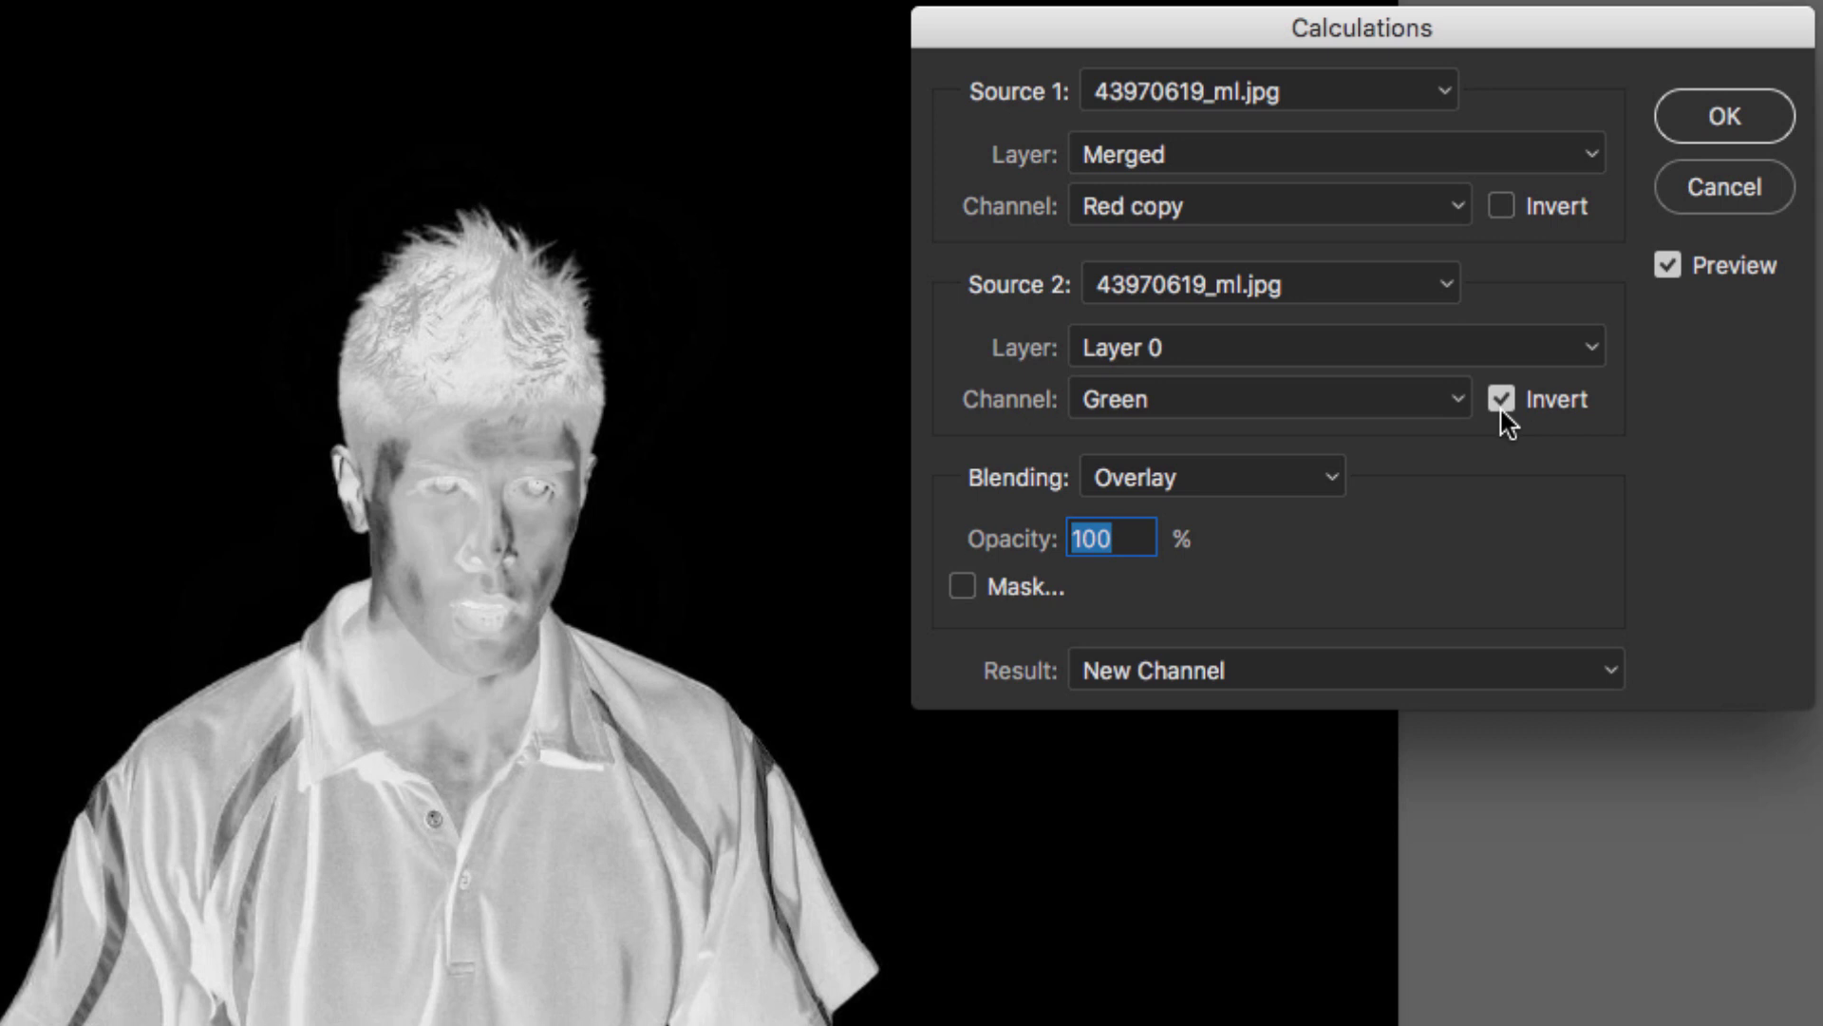
click(1505, 400)
click(1508, 206)
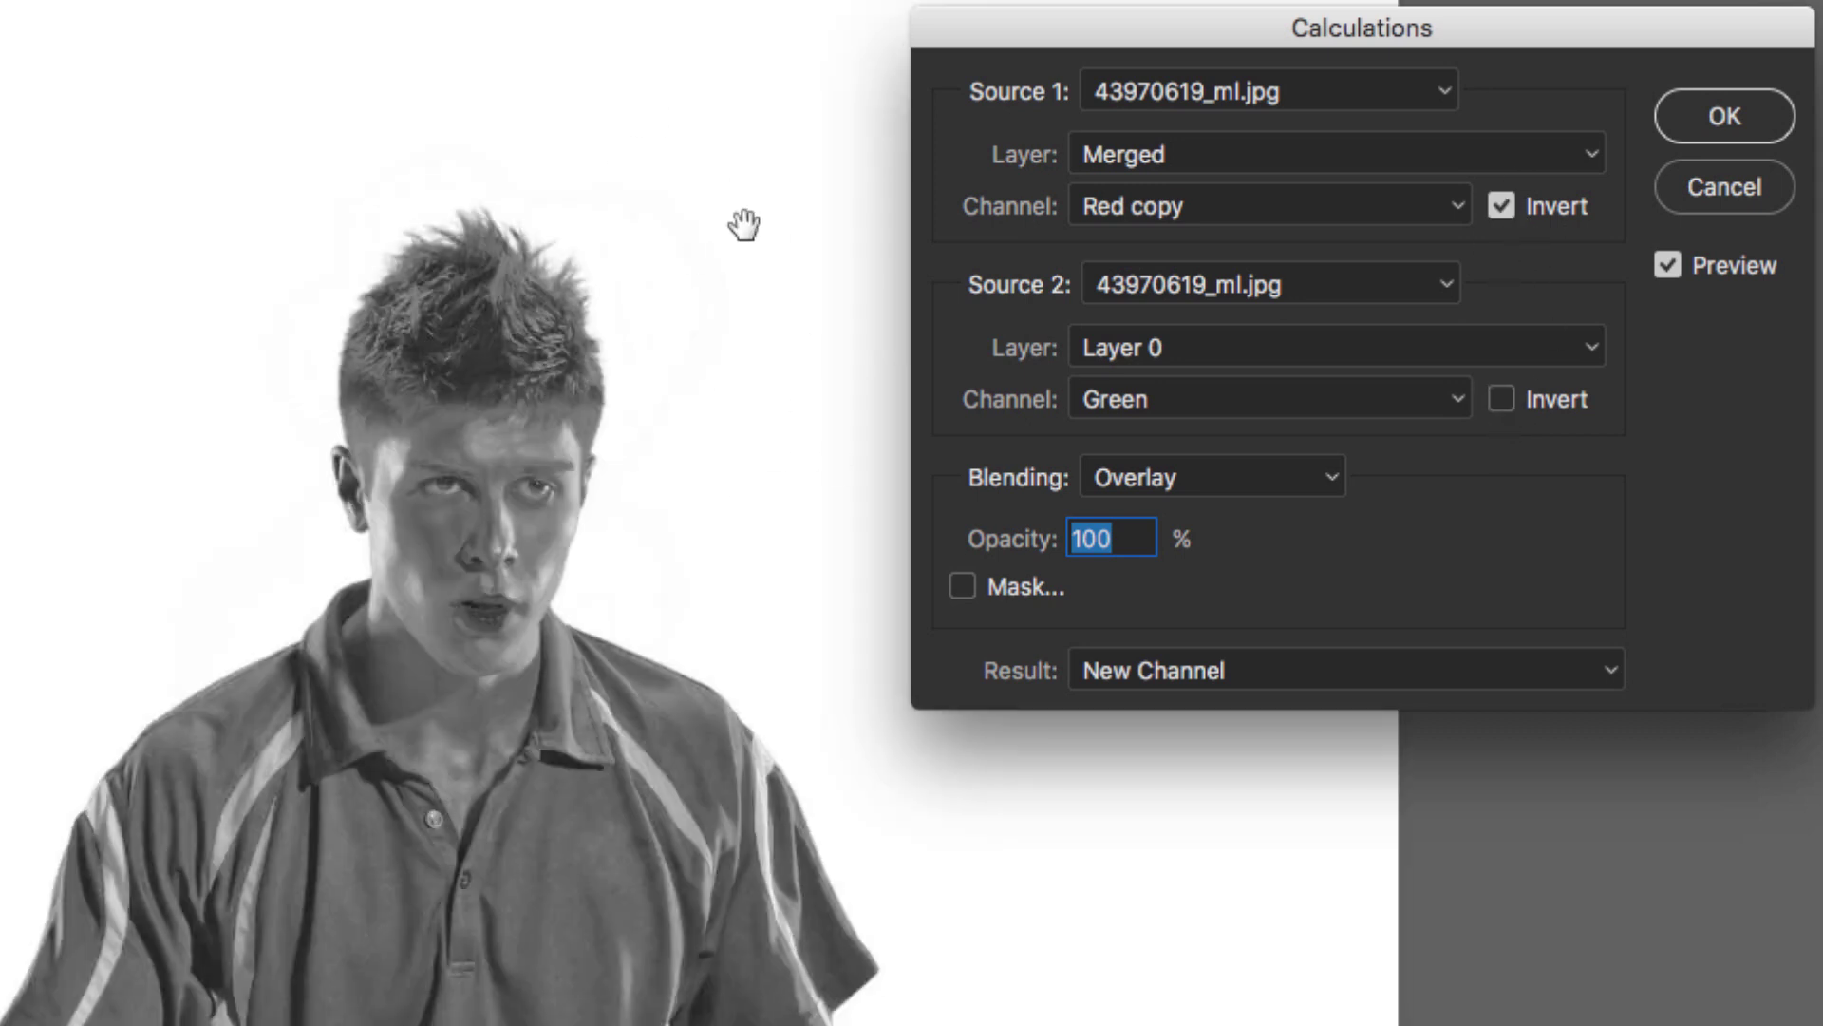
click(1503, 206)
click(1502, 399)
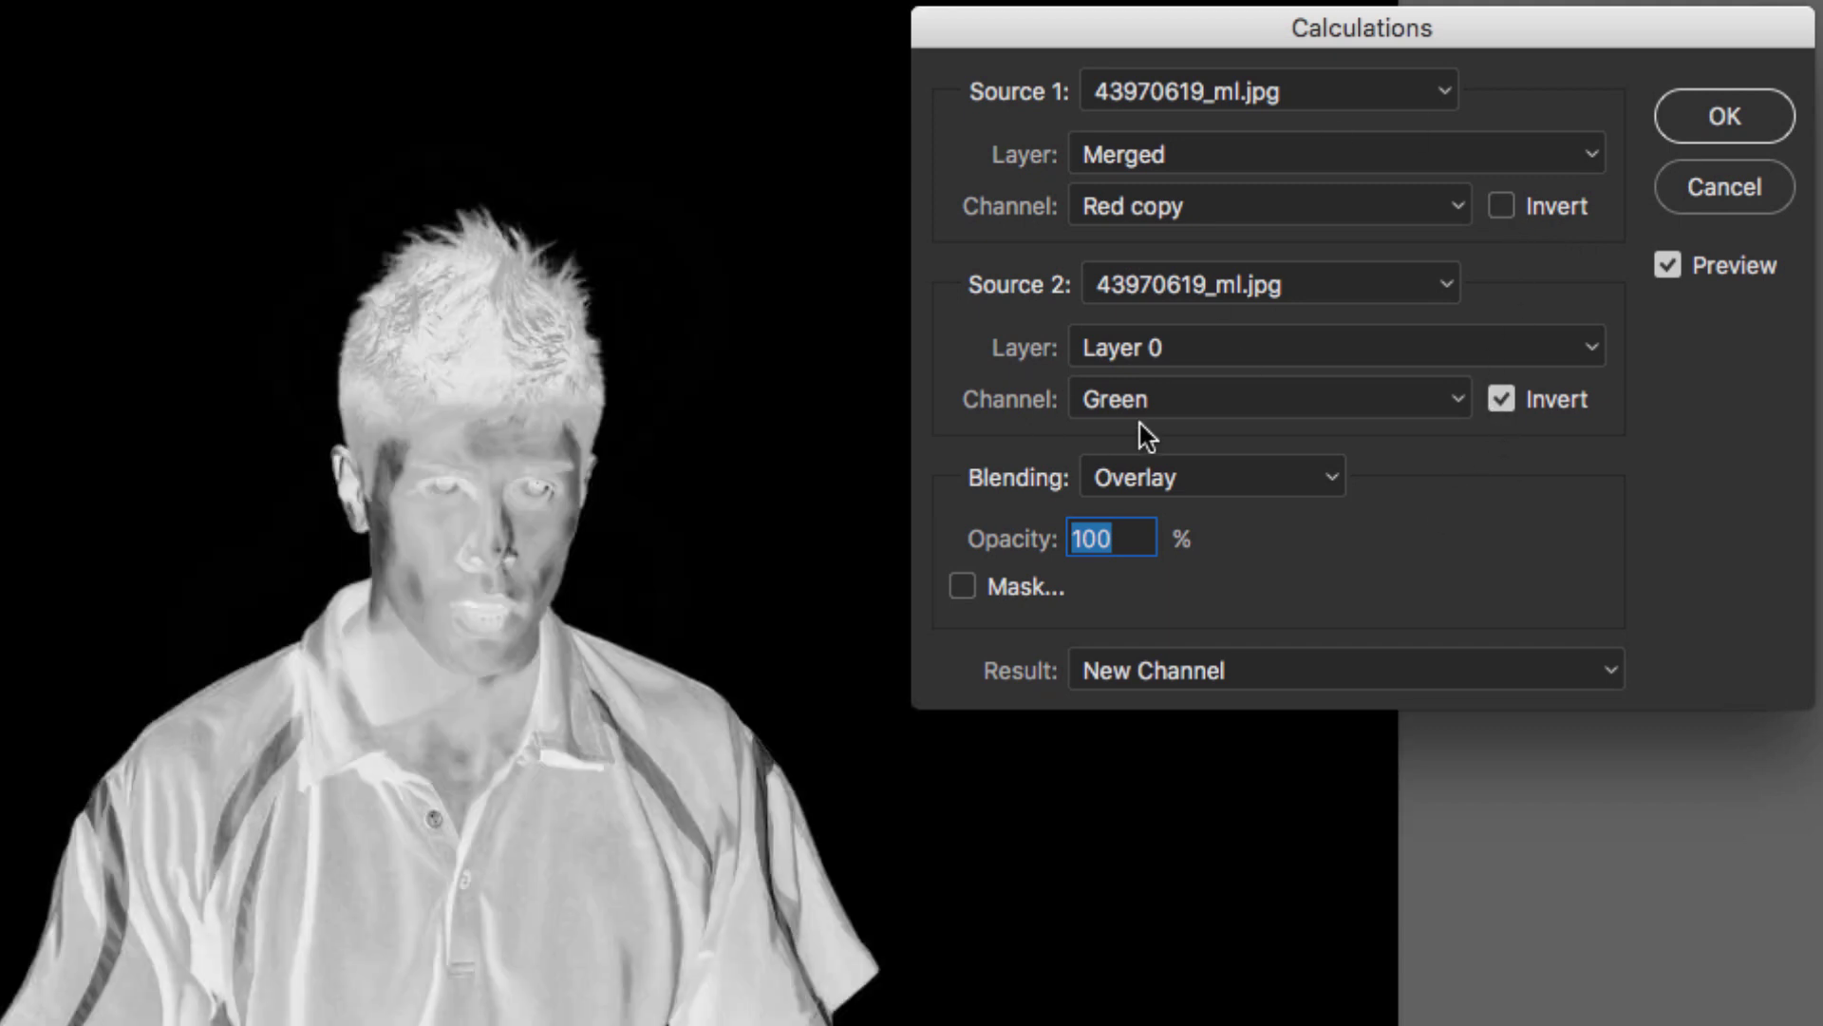
click(1509, 397)
click(1503, 207)
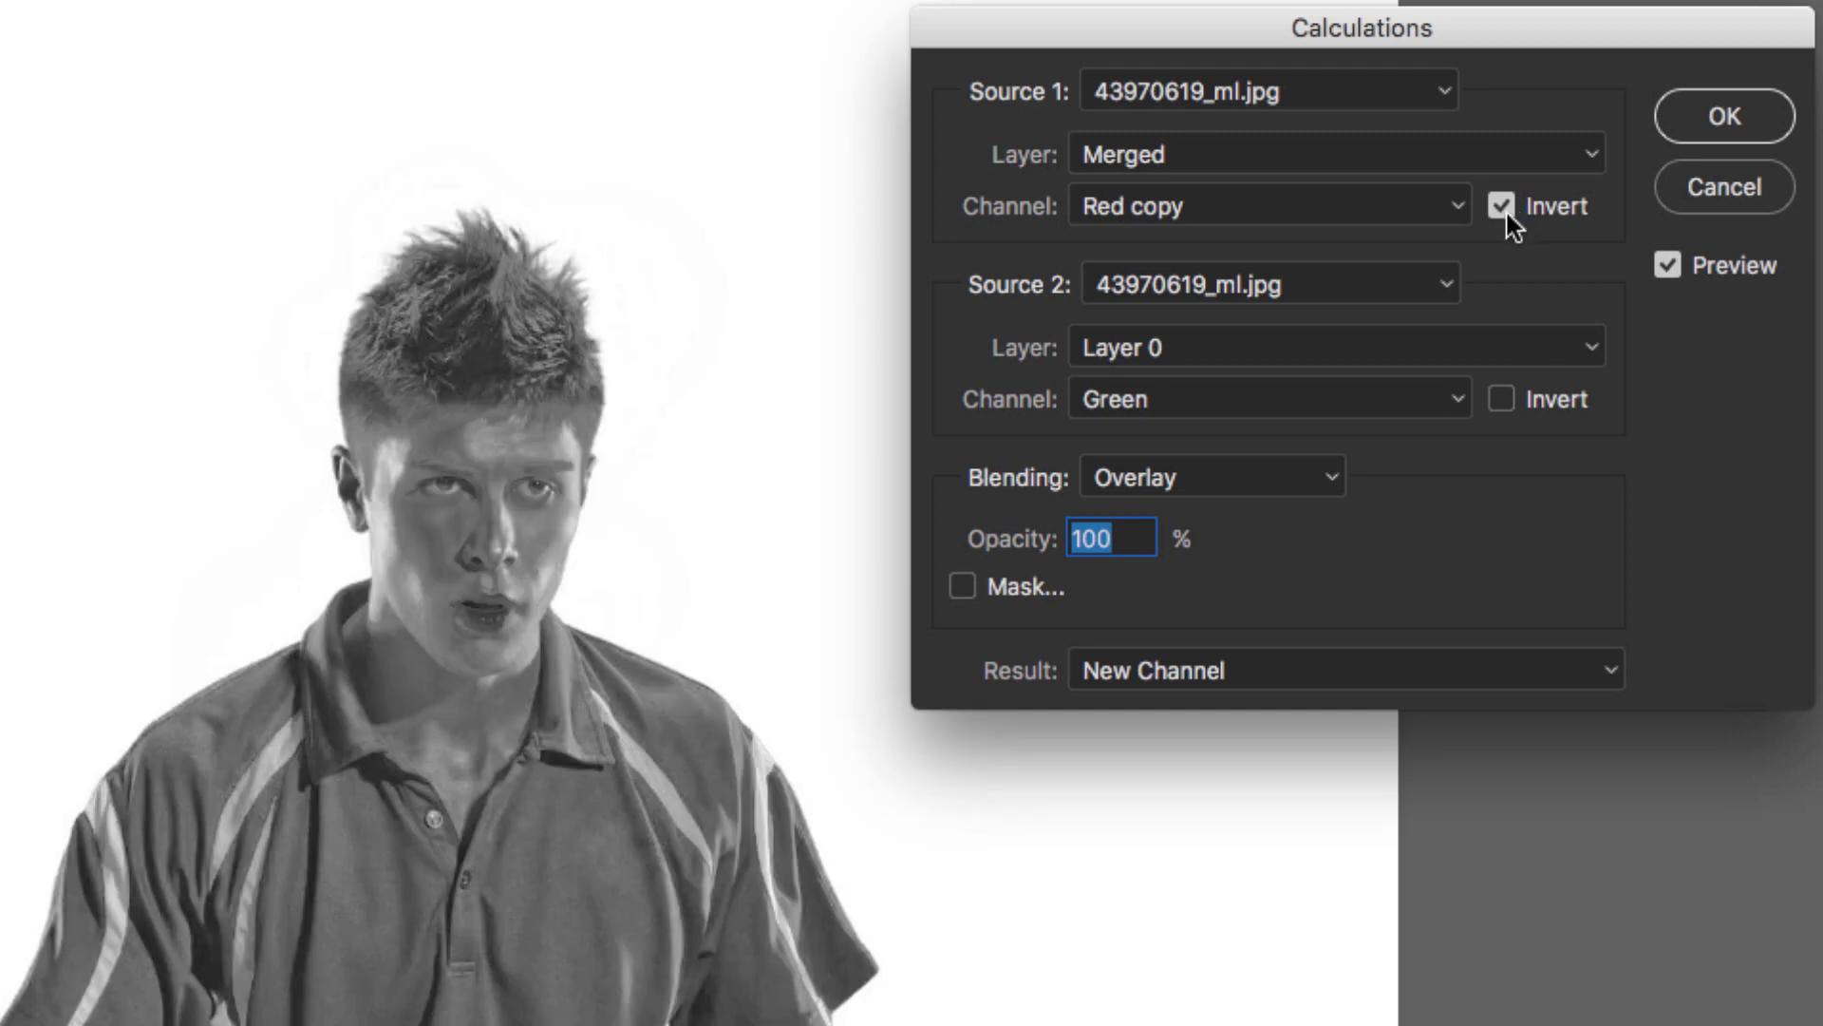
click(1505, 209)
click(1503, 398)
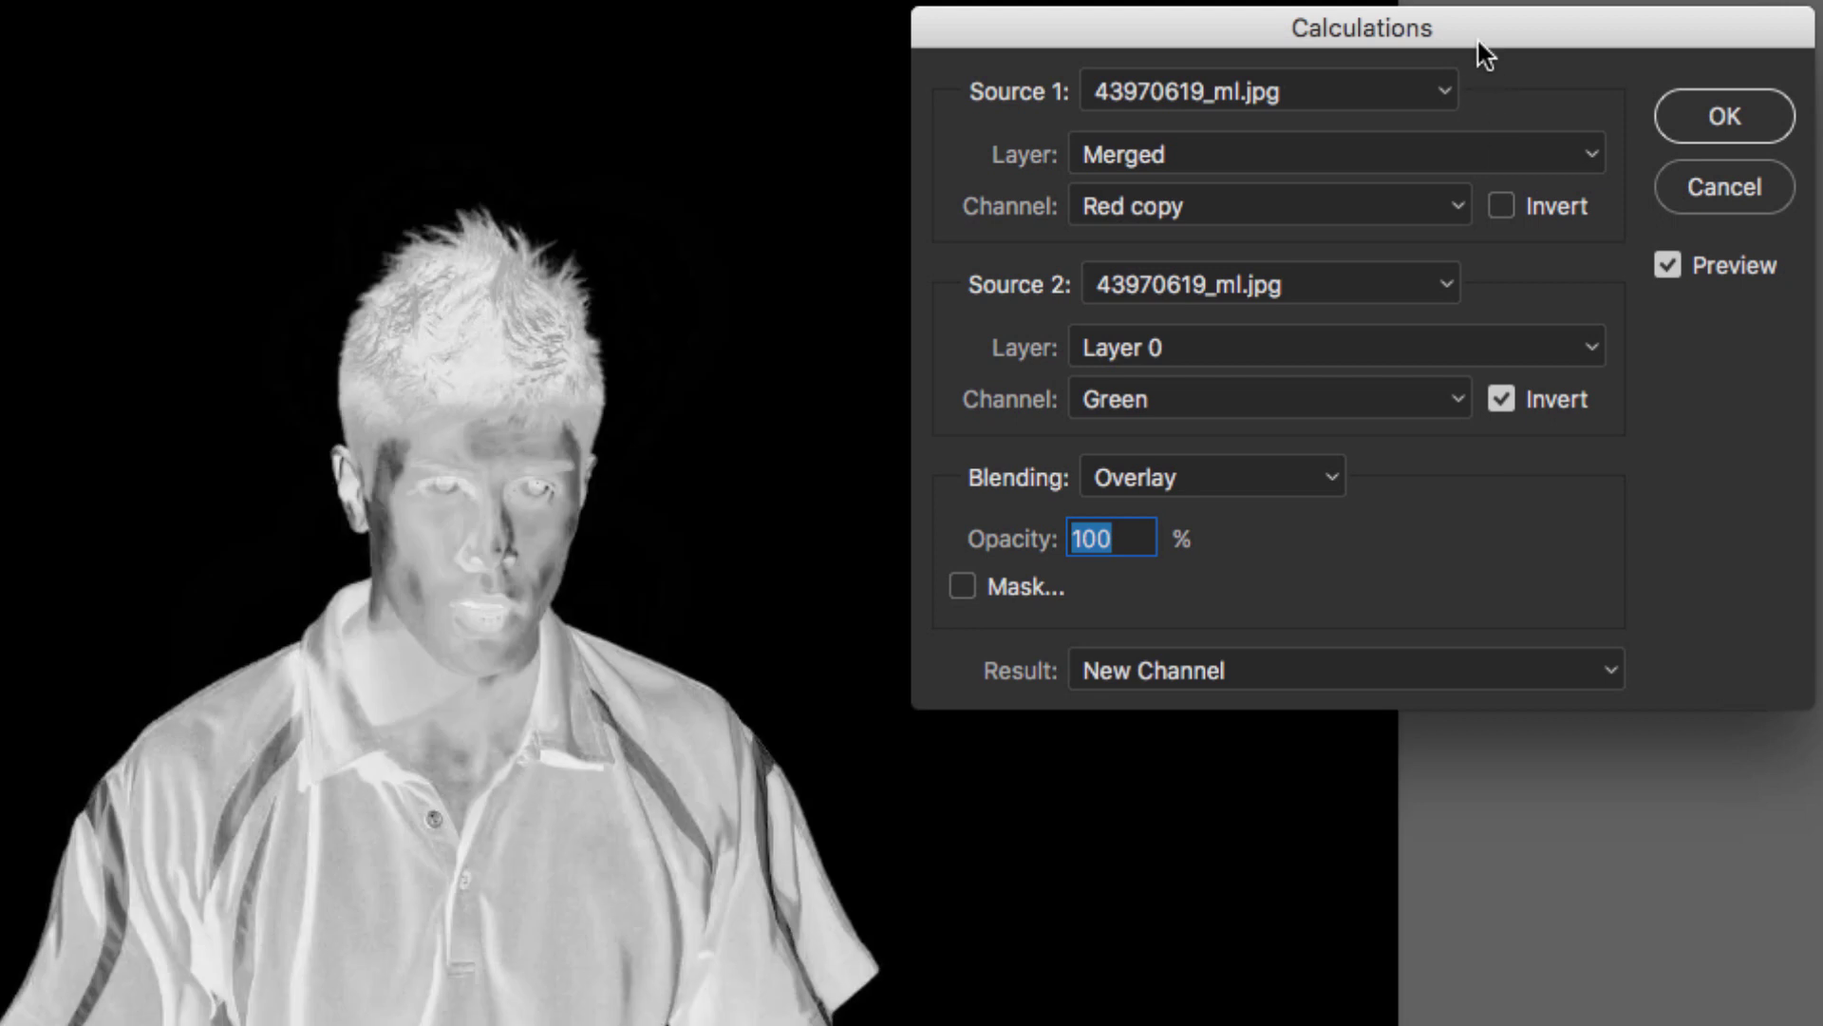
Move the Calculations dialog aside and examine the Overlay preview with Red copy inverted and with neither source inverted.
drag(1481, 30, 1714, 306)
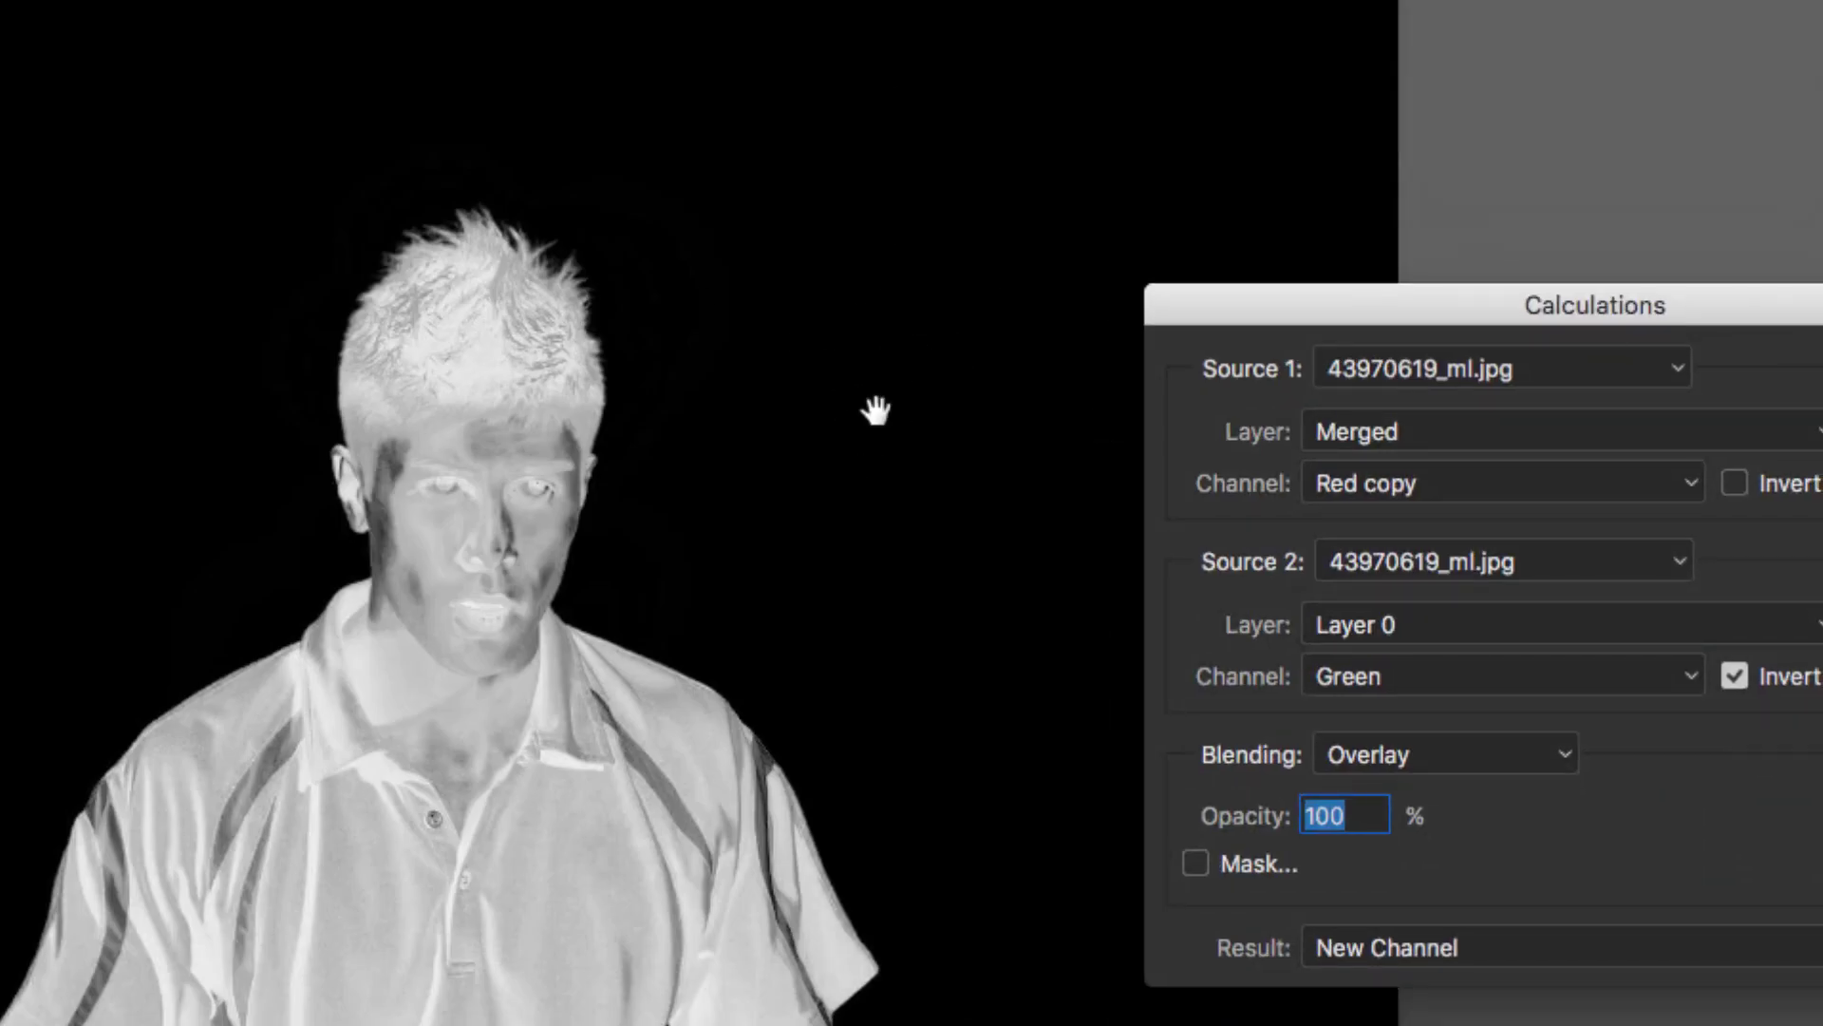
click(1734, 483)
click(1734, 676)
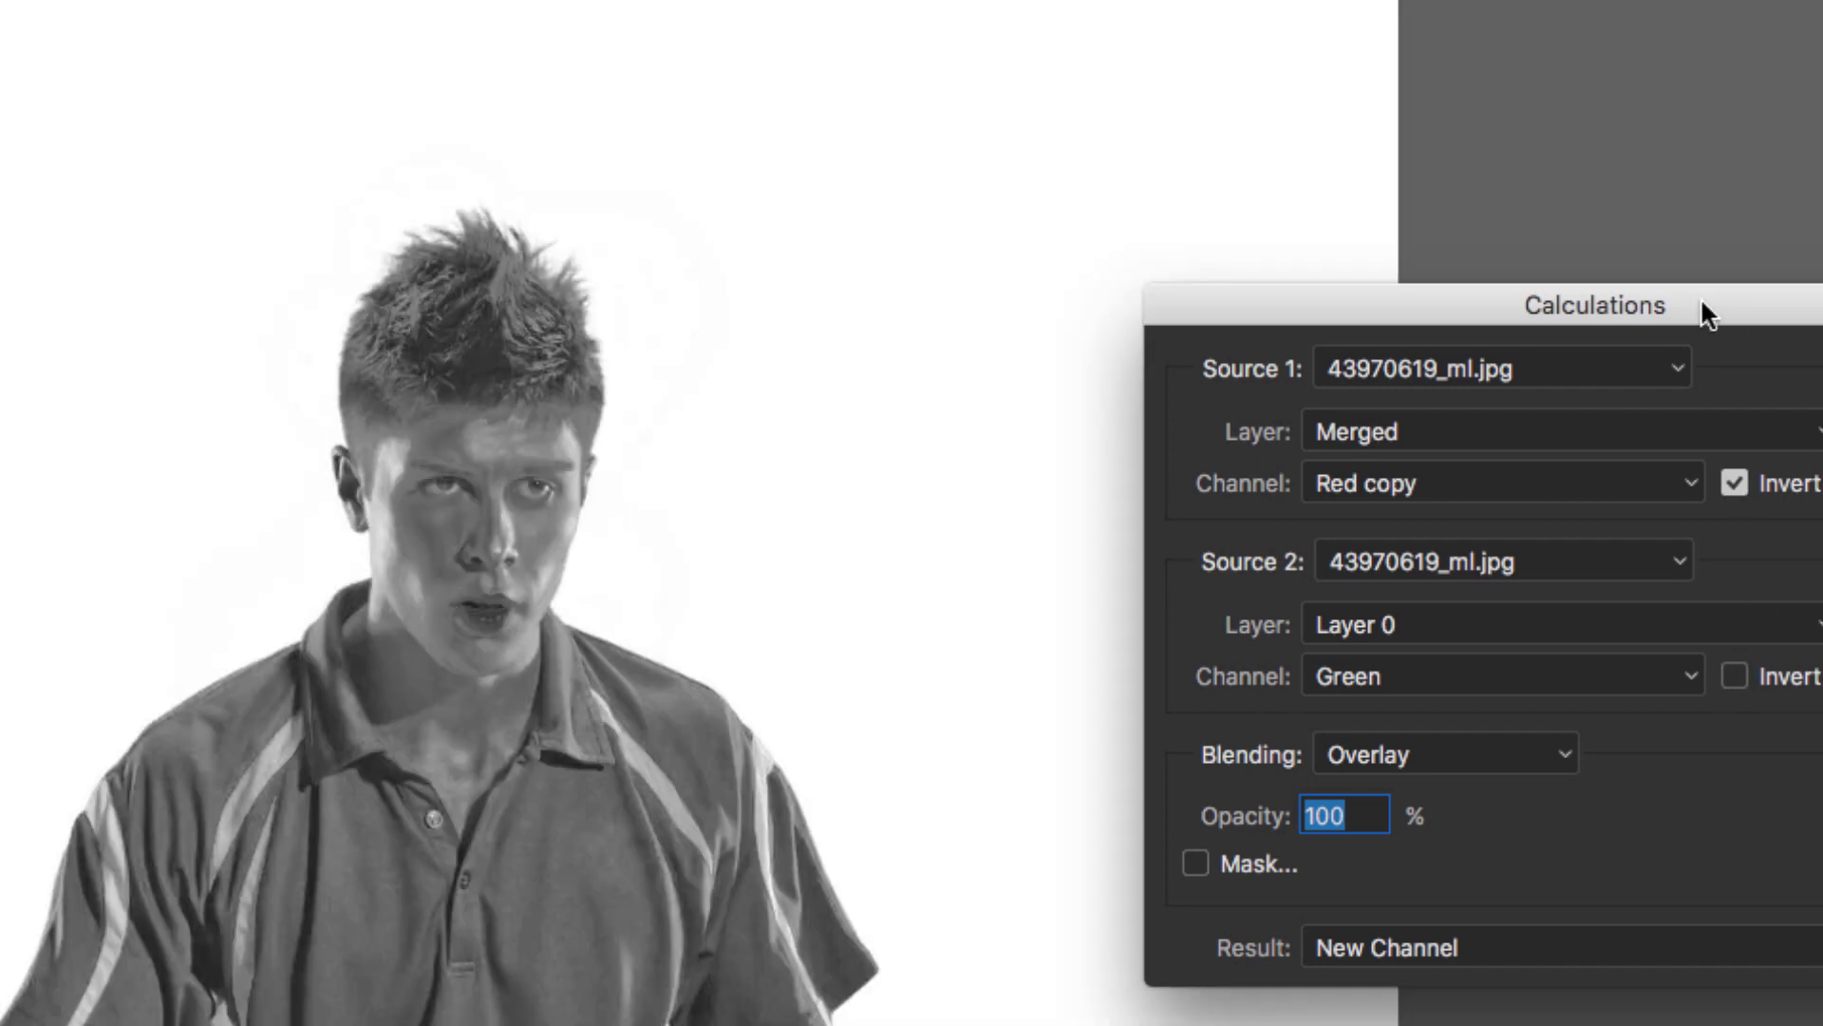
drag(1700, 292, 1511, 165)
click(1545, 357)
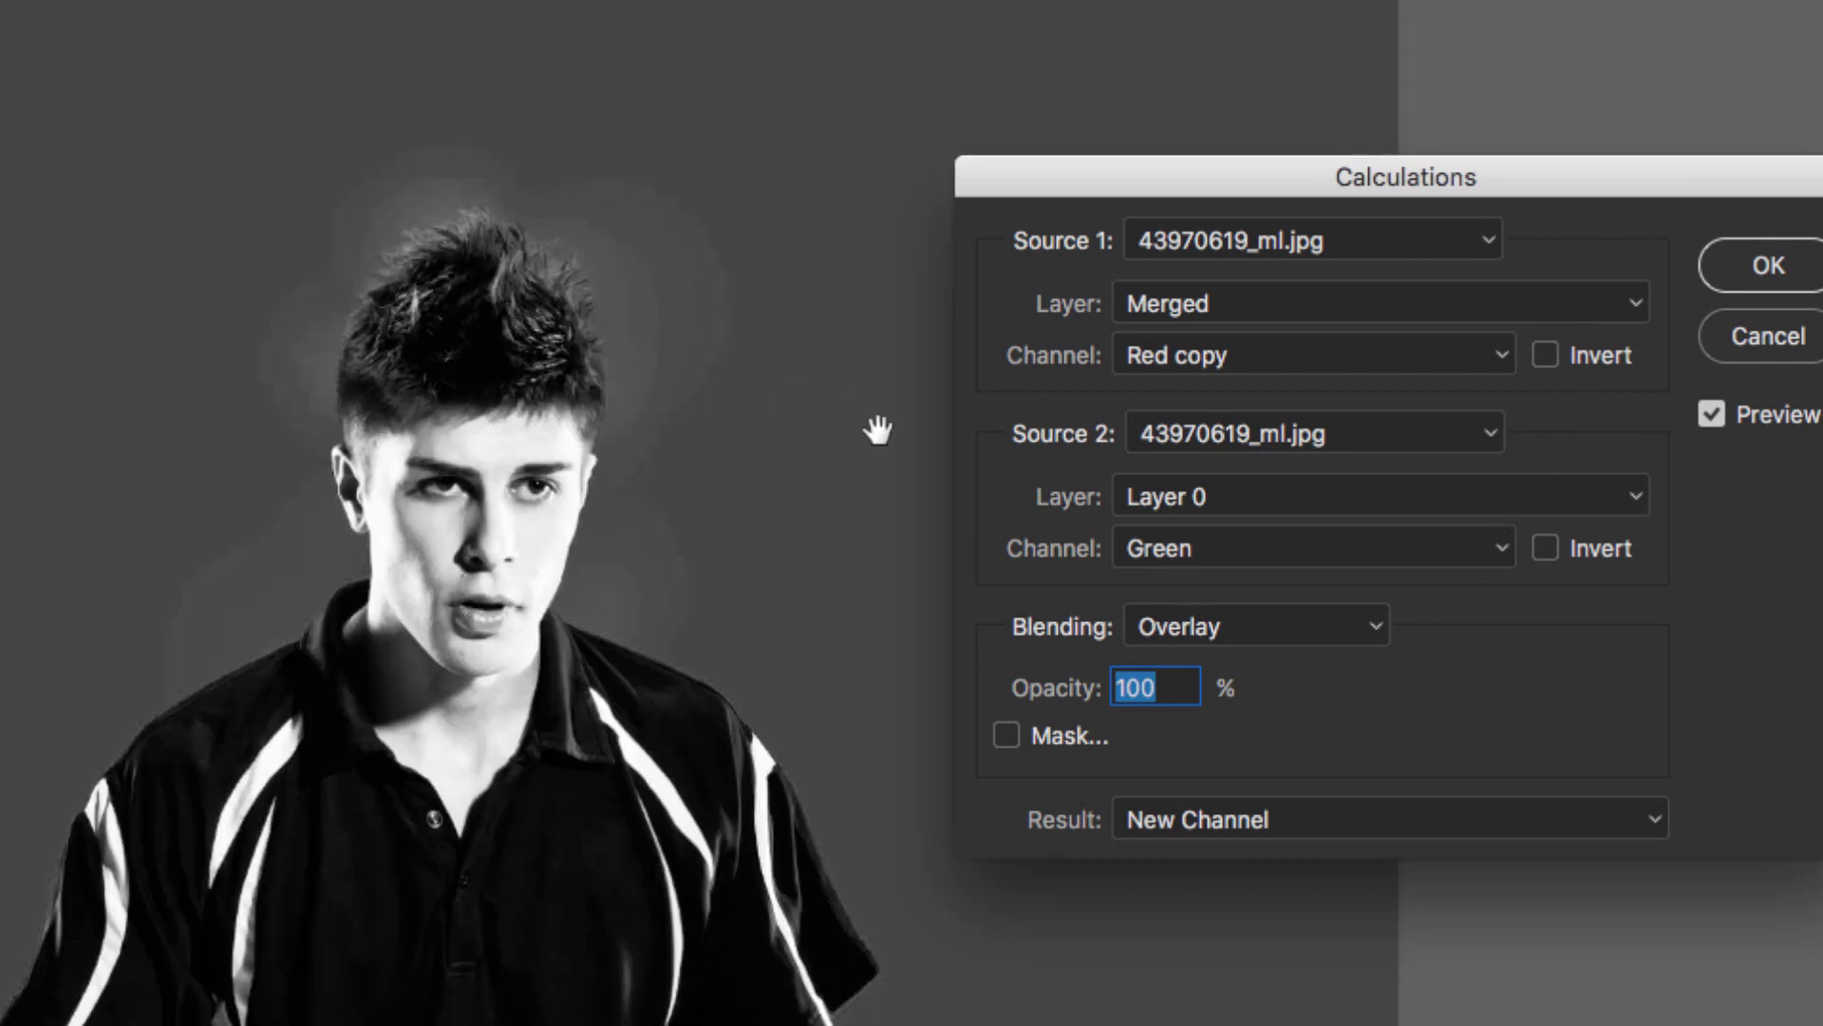
click(1545, 355)
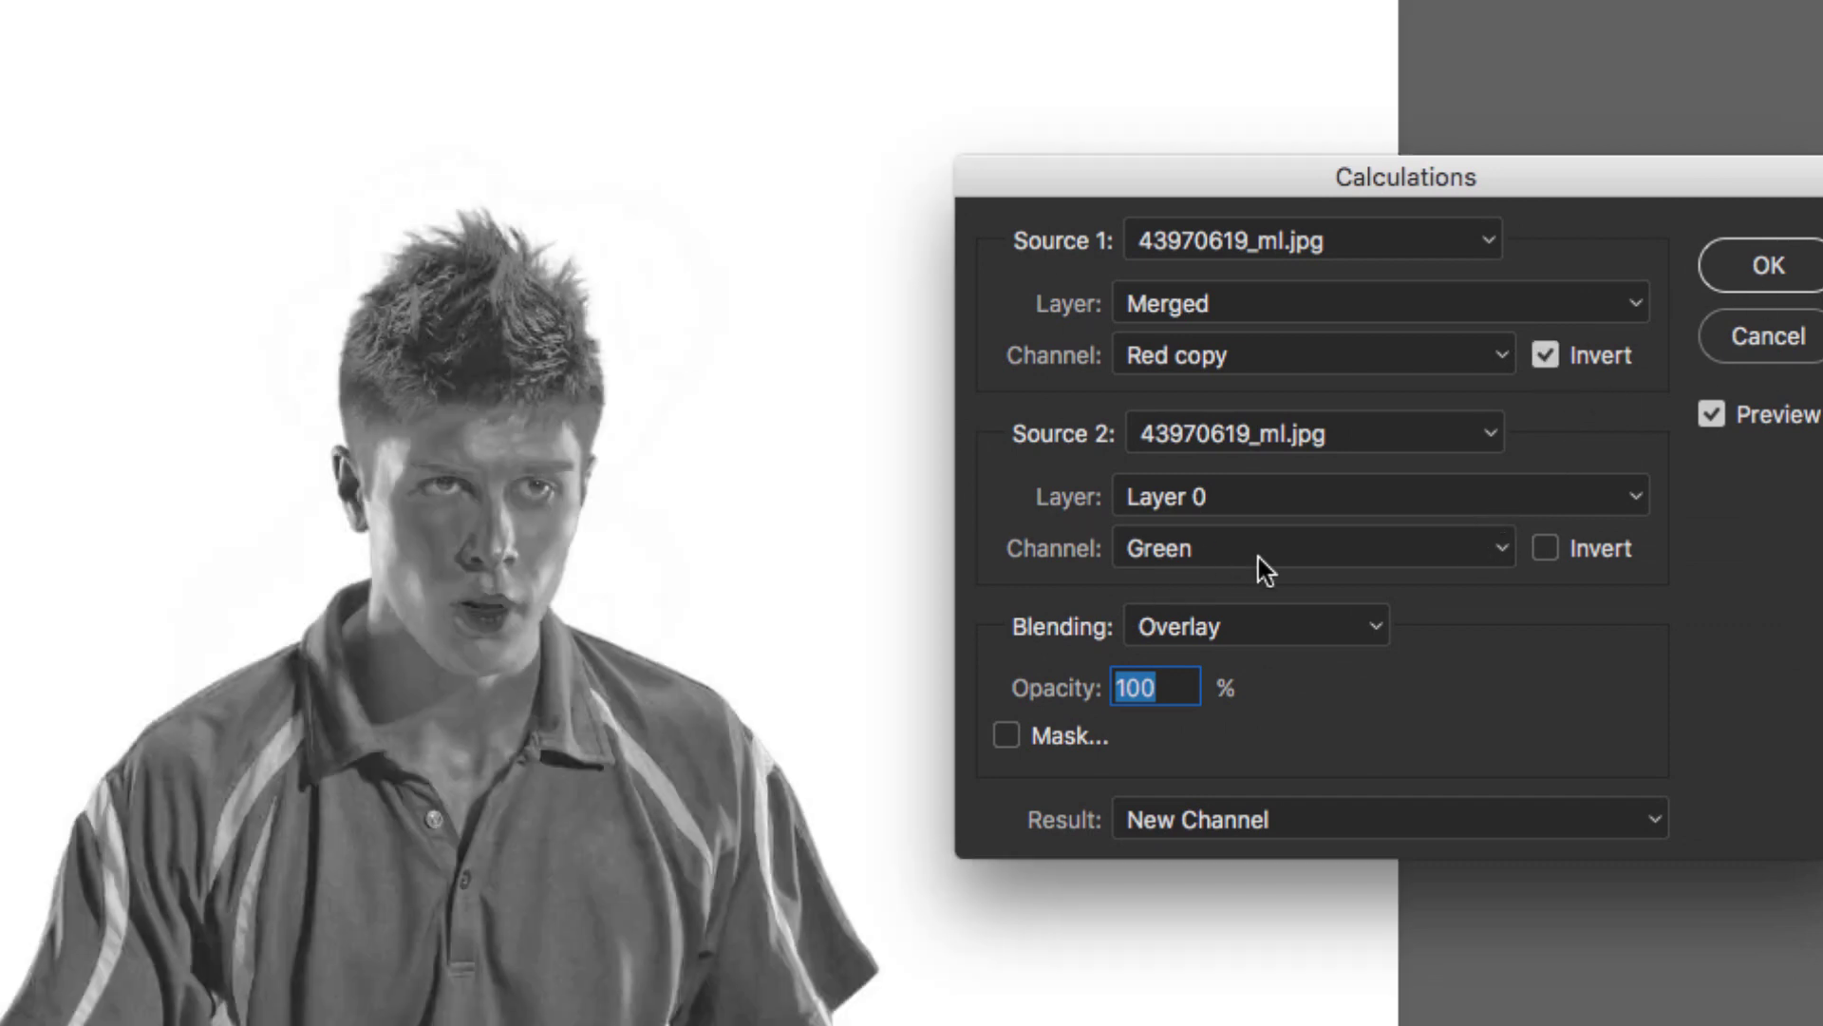
click(1253, 624)
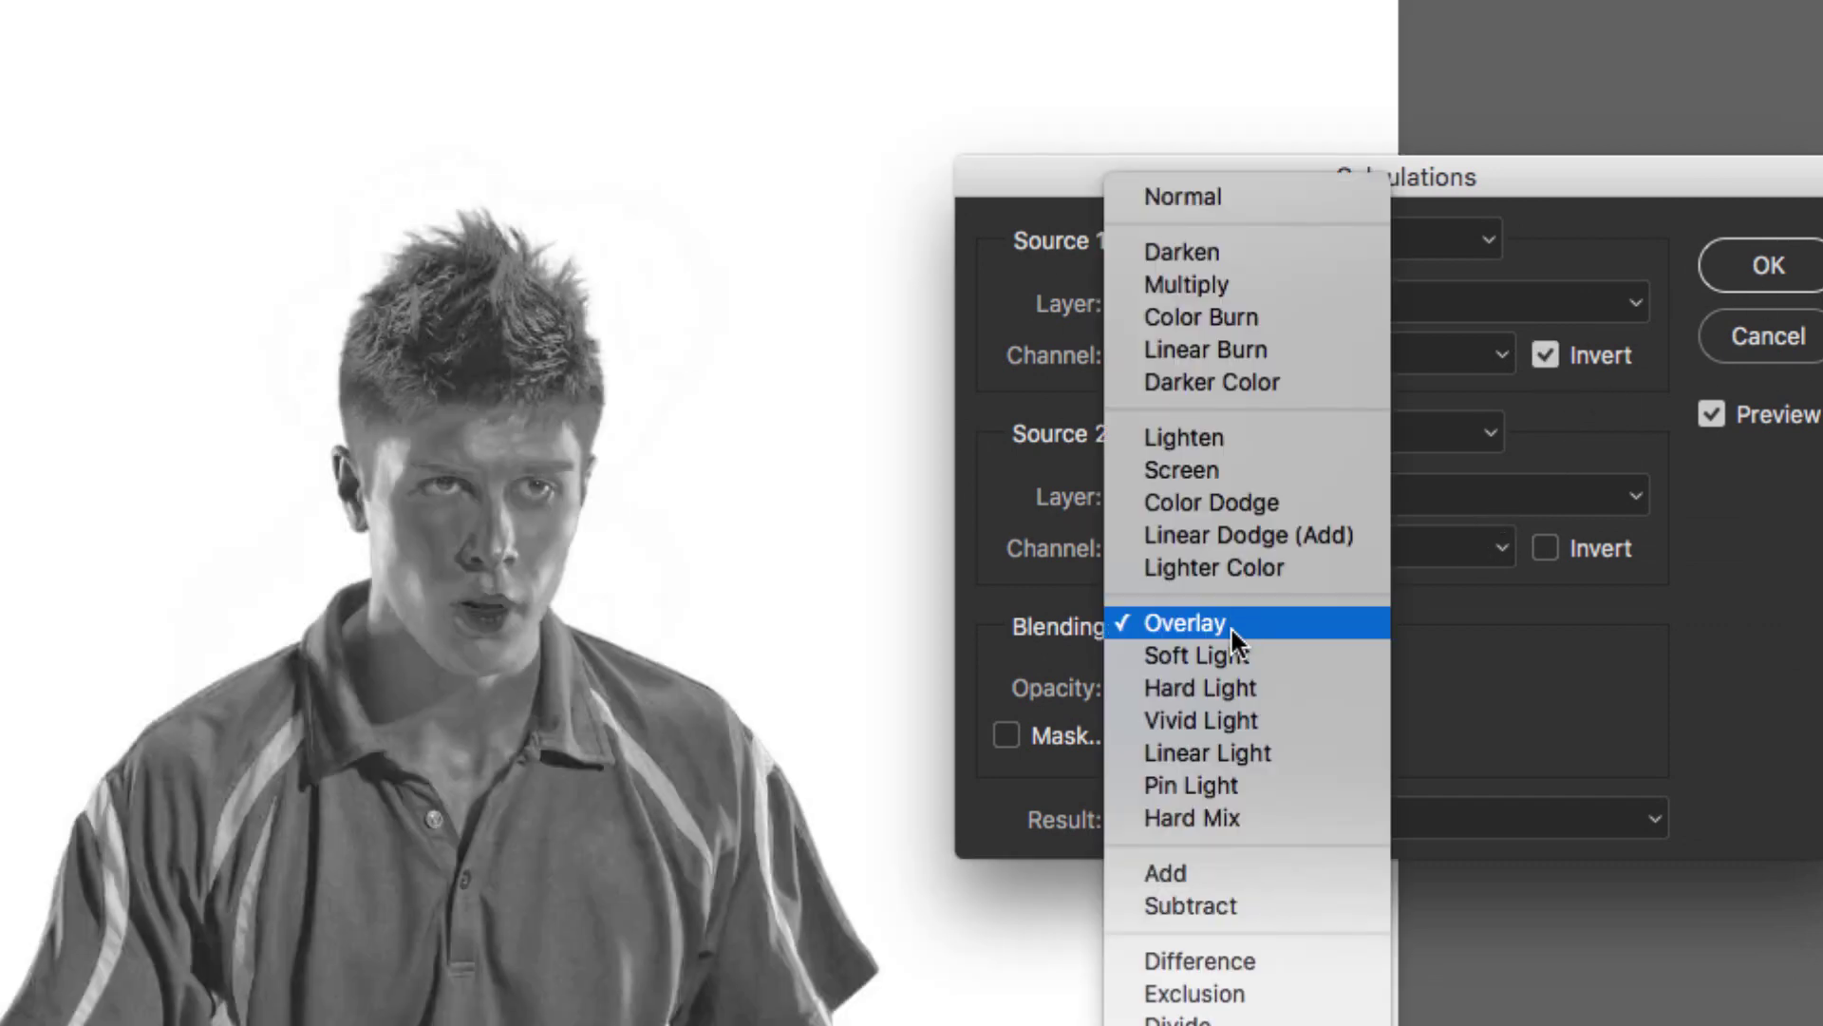
click(1548, 659)
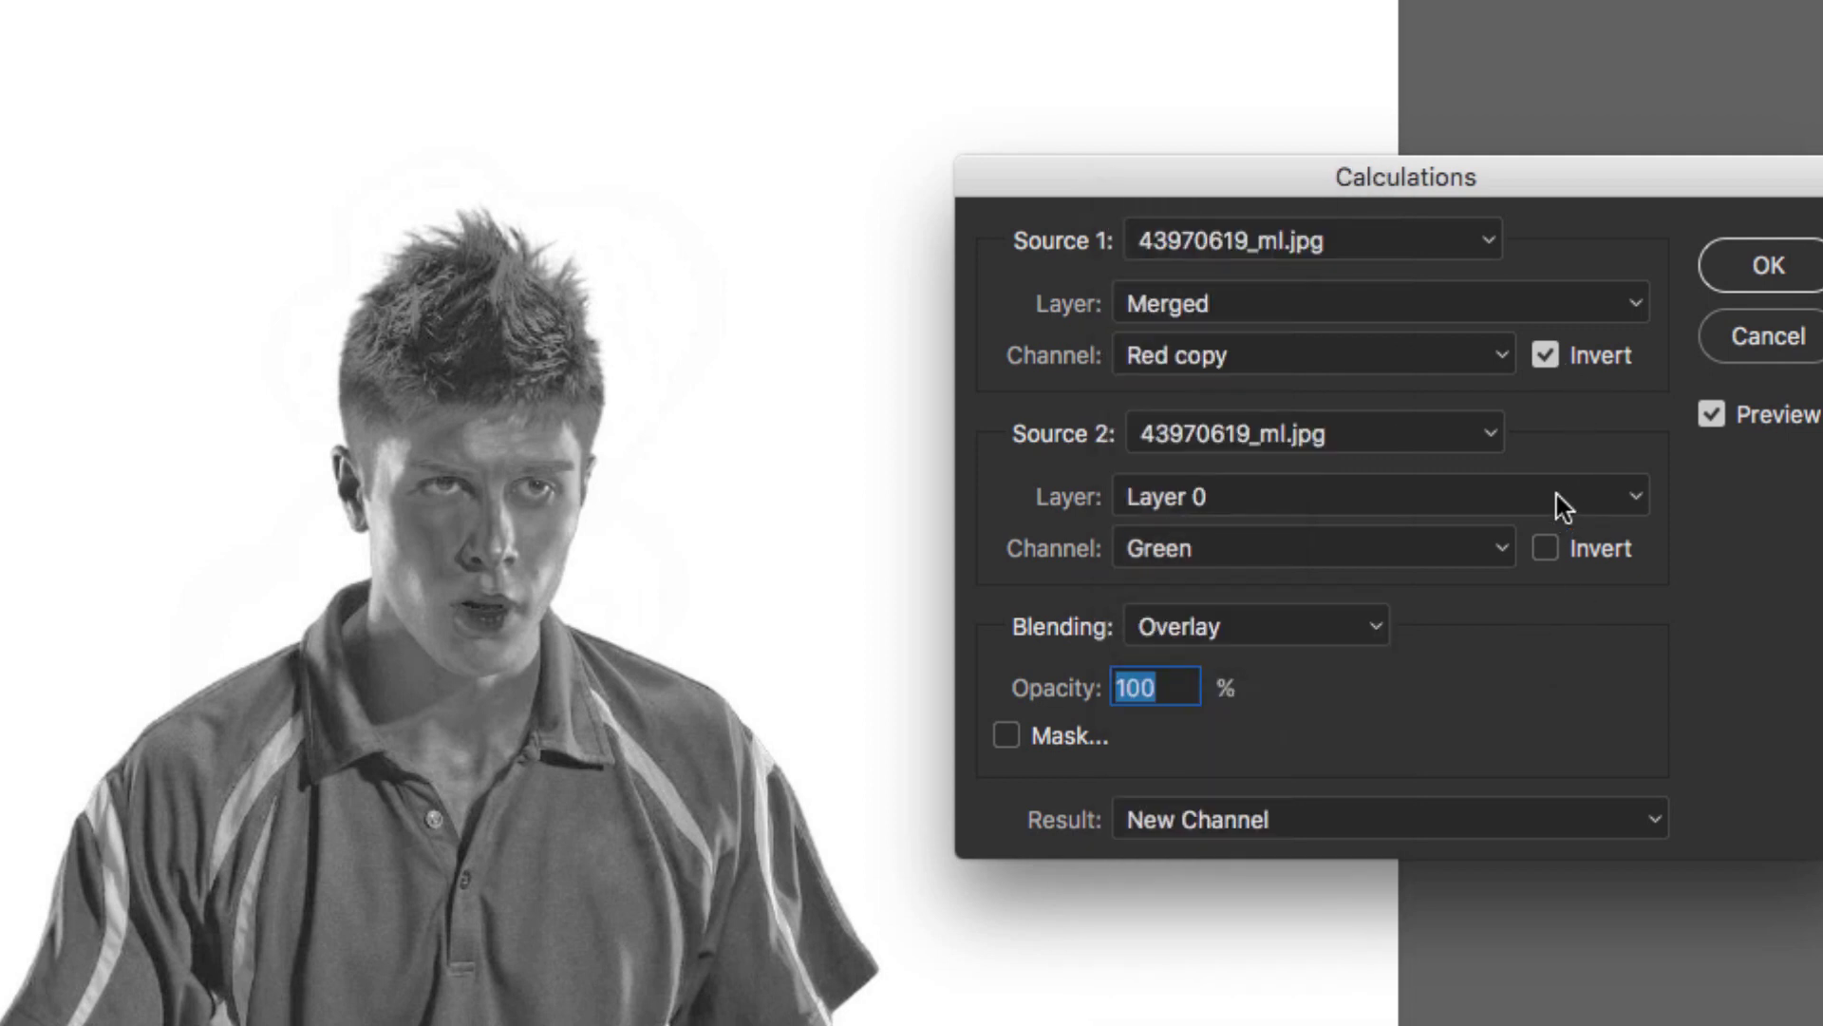
Invert only the Green source channel and output the Overlay calculation to a new channel.
click(1545, 355)
click(1545, 547)
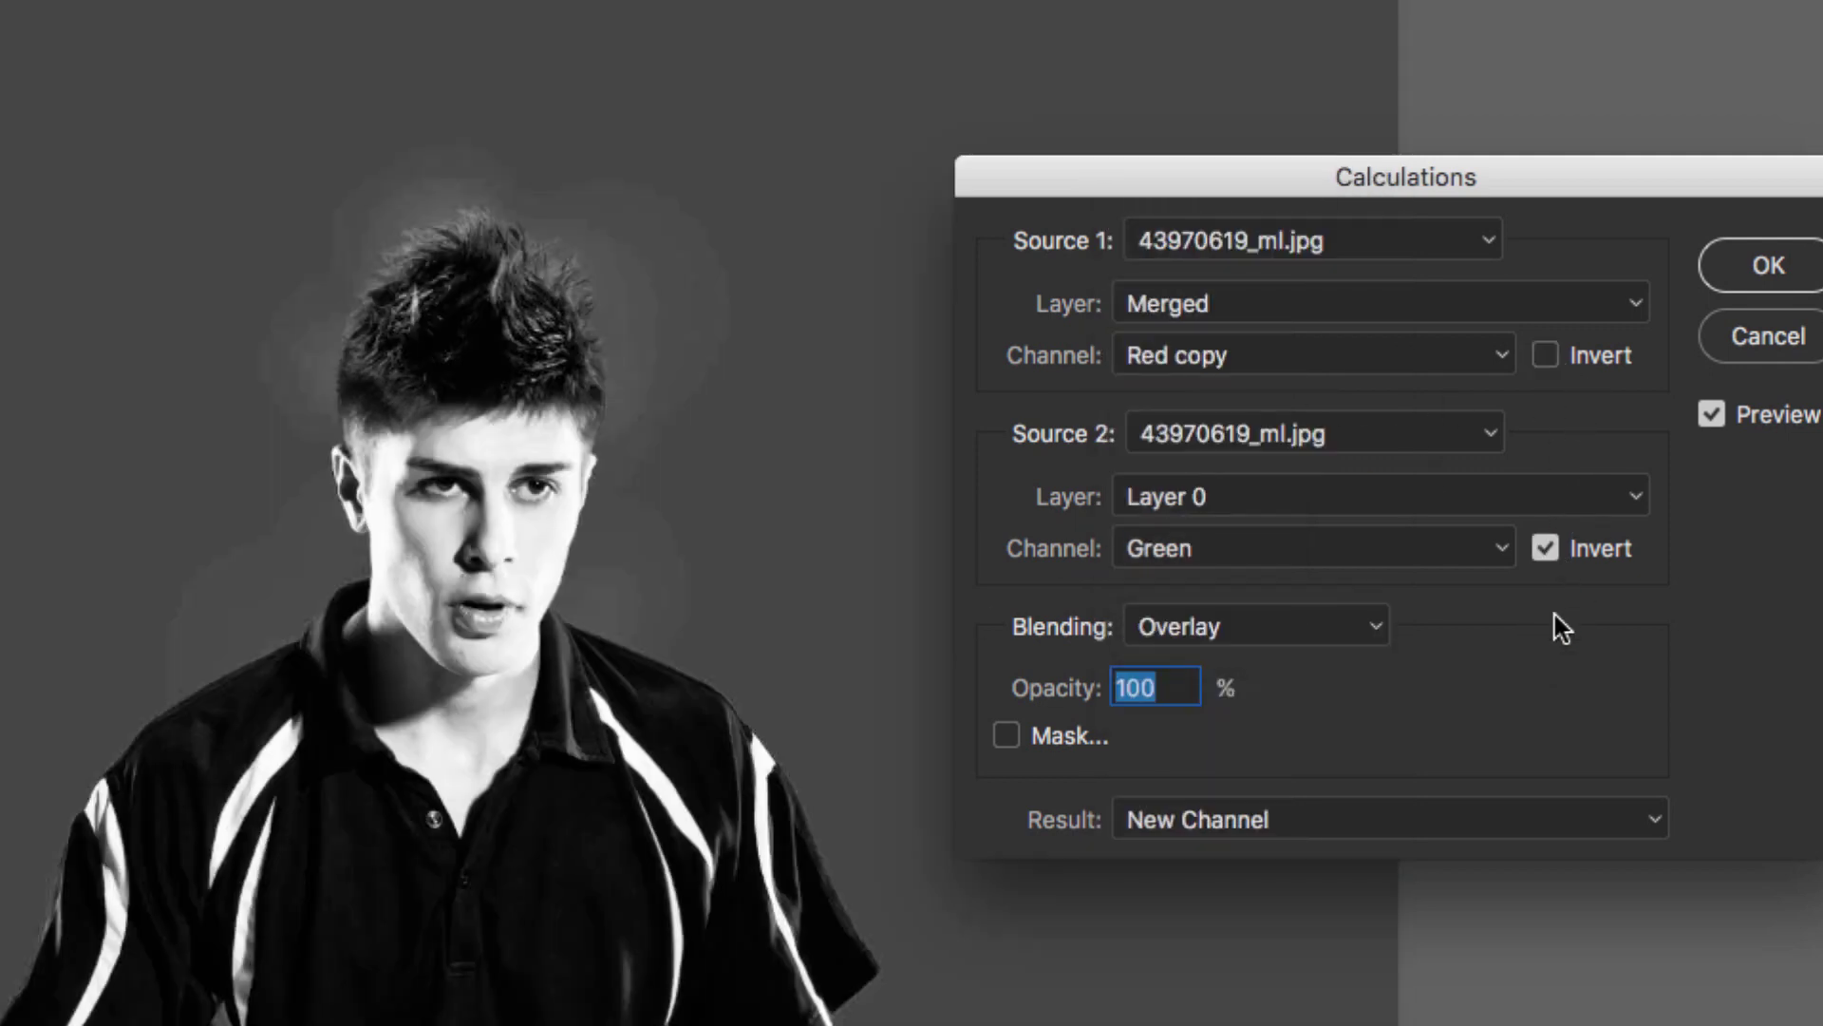
click(1545, 548)
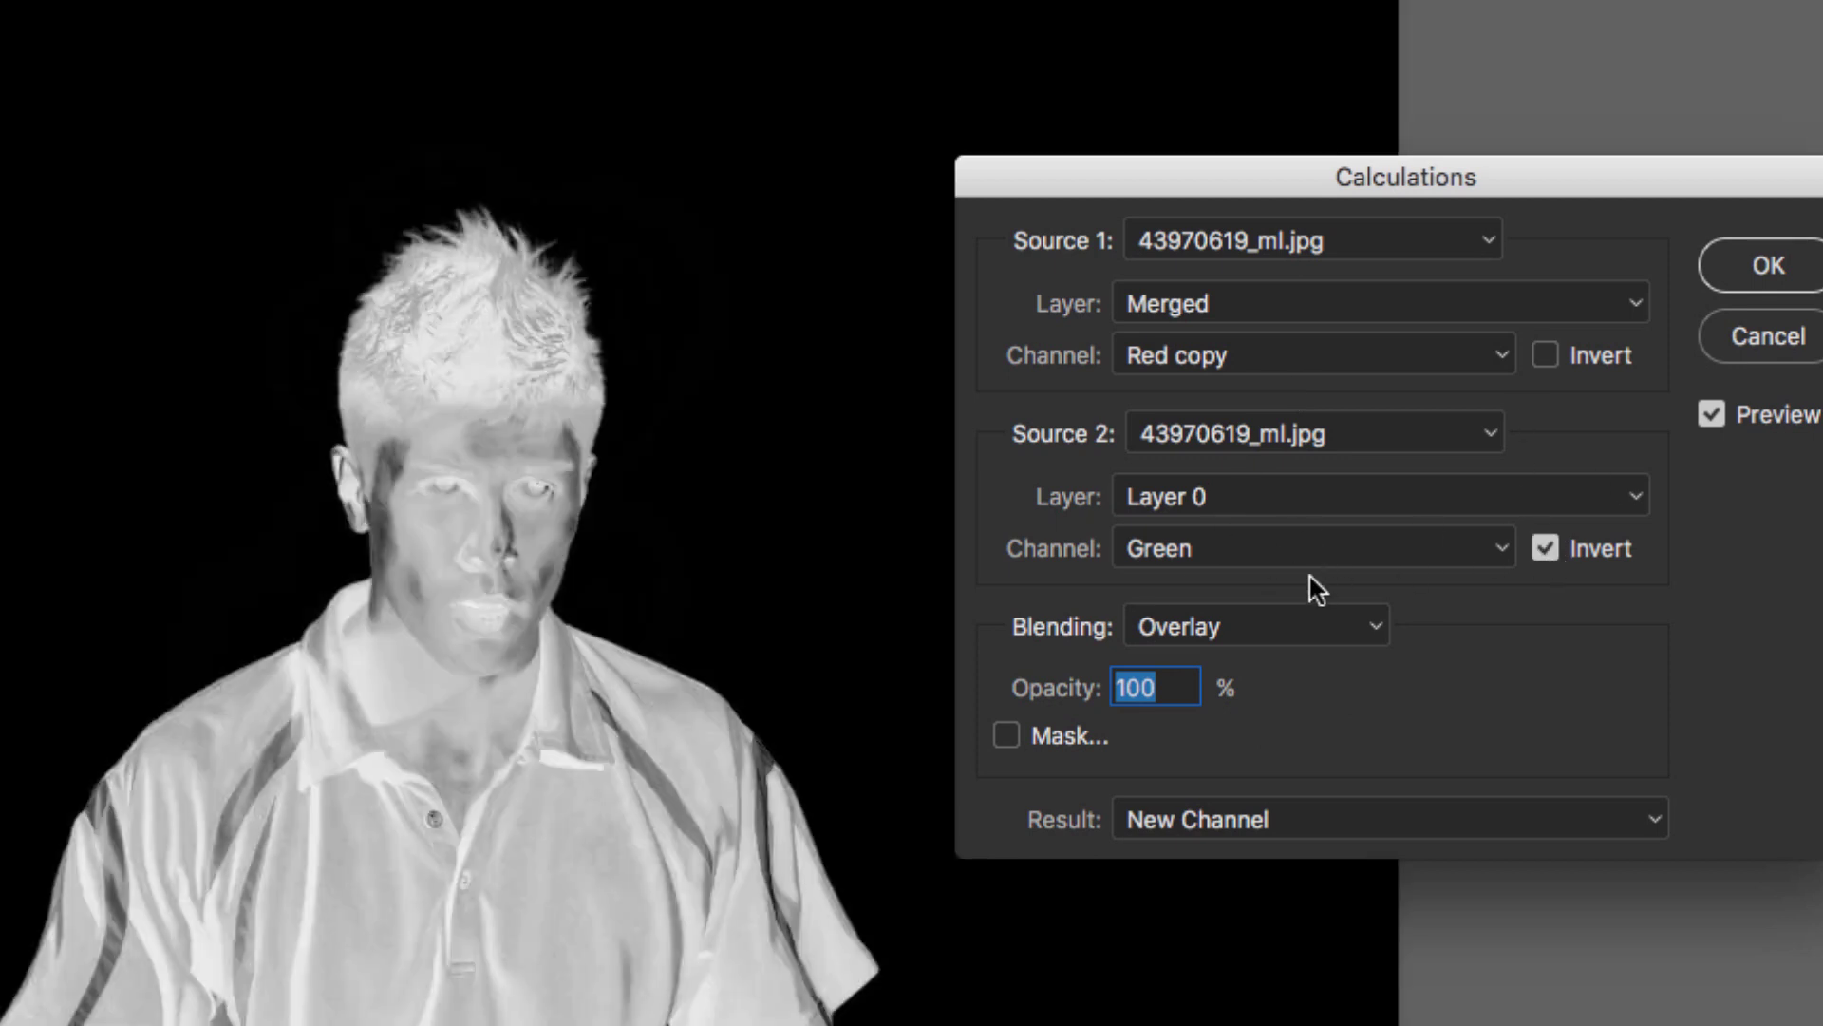
click(1767, 266)
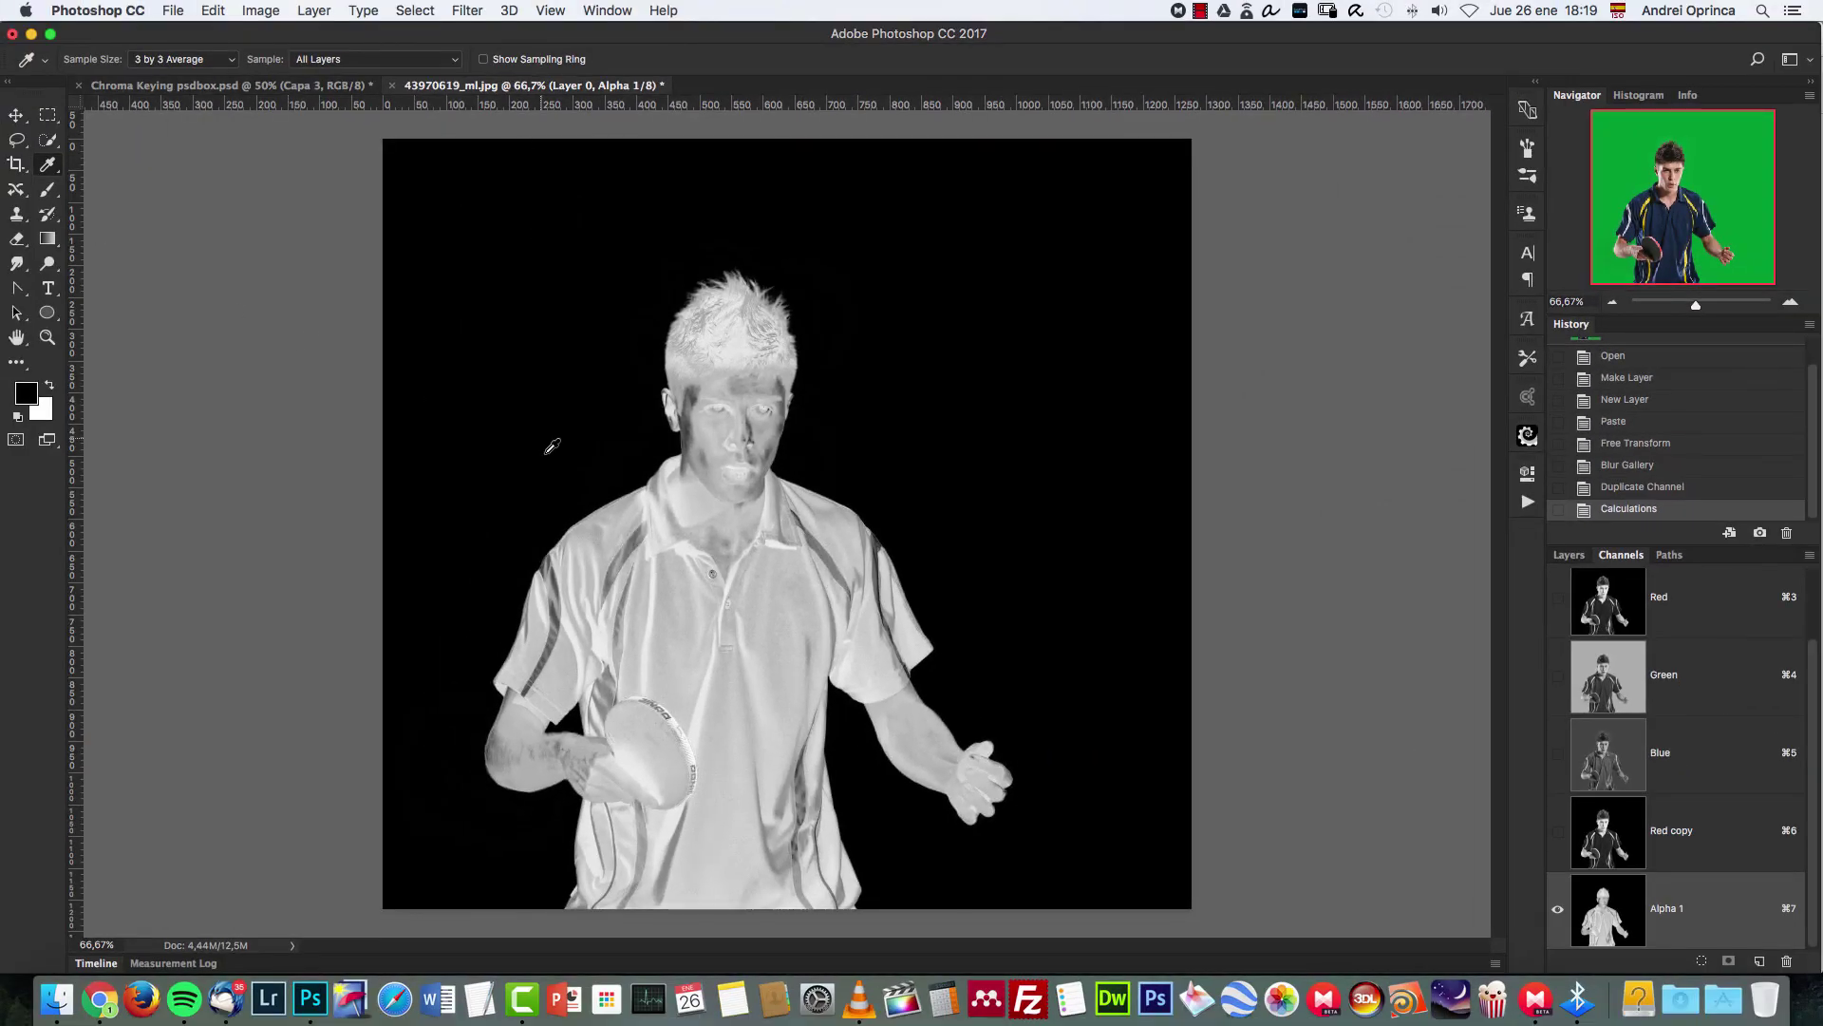
Open Levels for the Alpha 1 channel, try a white input level of 190, and restore it to 255.
key(super+l)
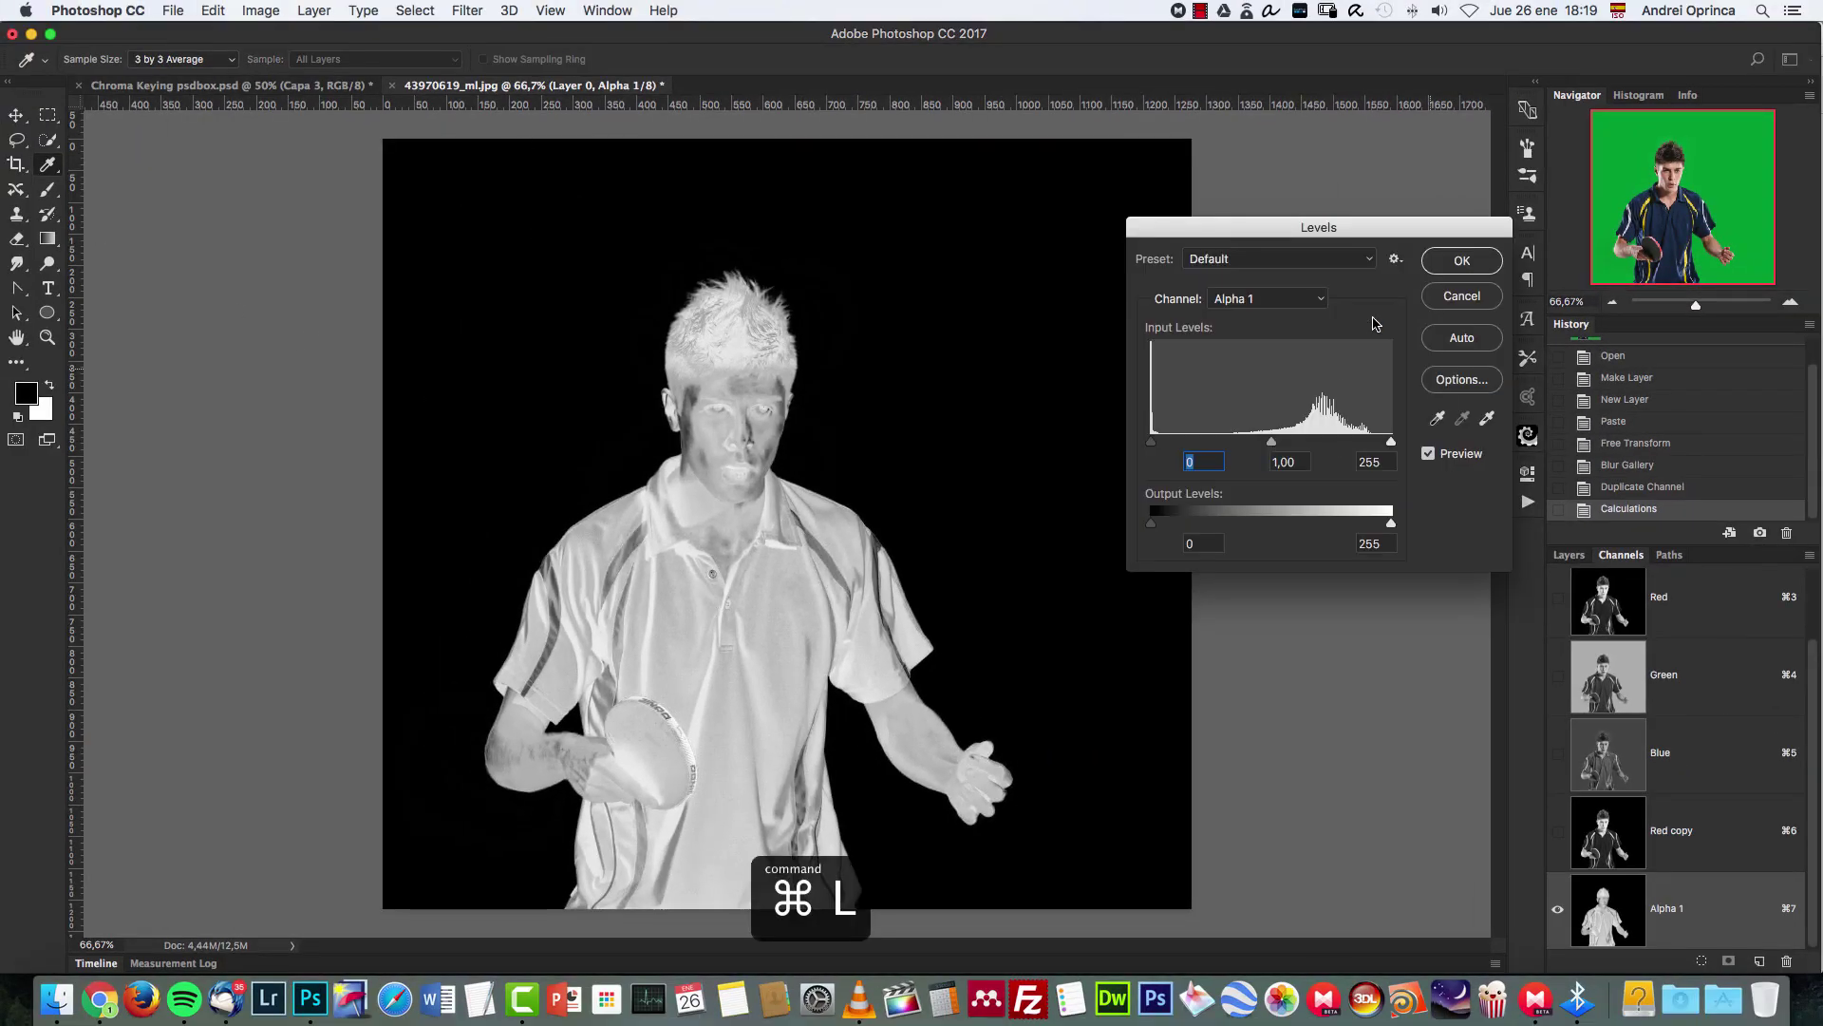
drag(1337, 228, 1256, 226)
drag(1311, 441, 1235, 442)
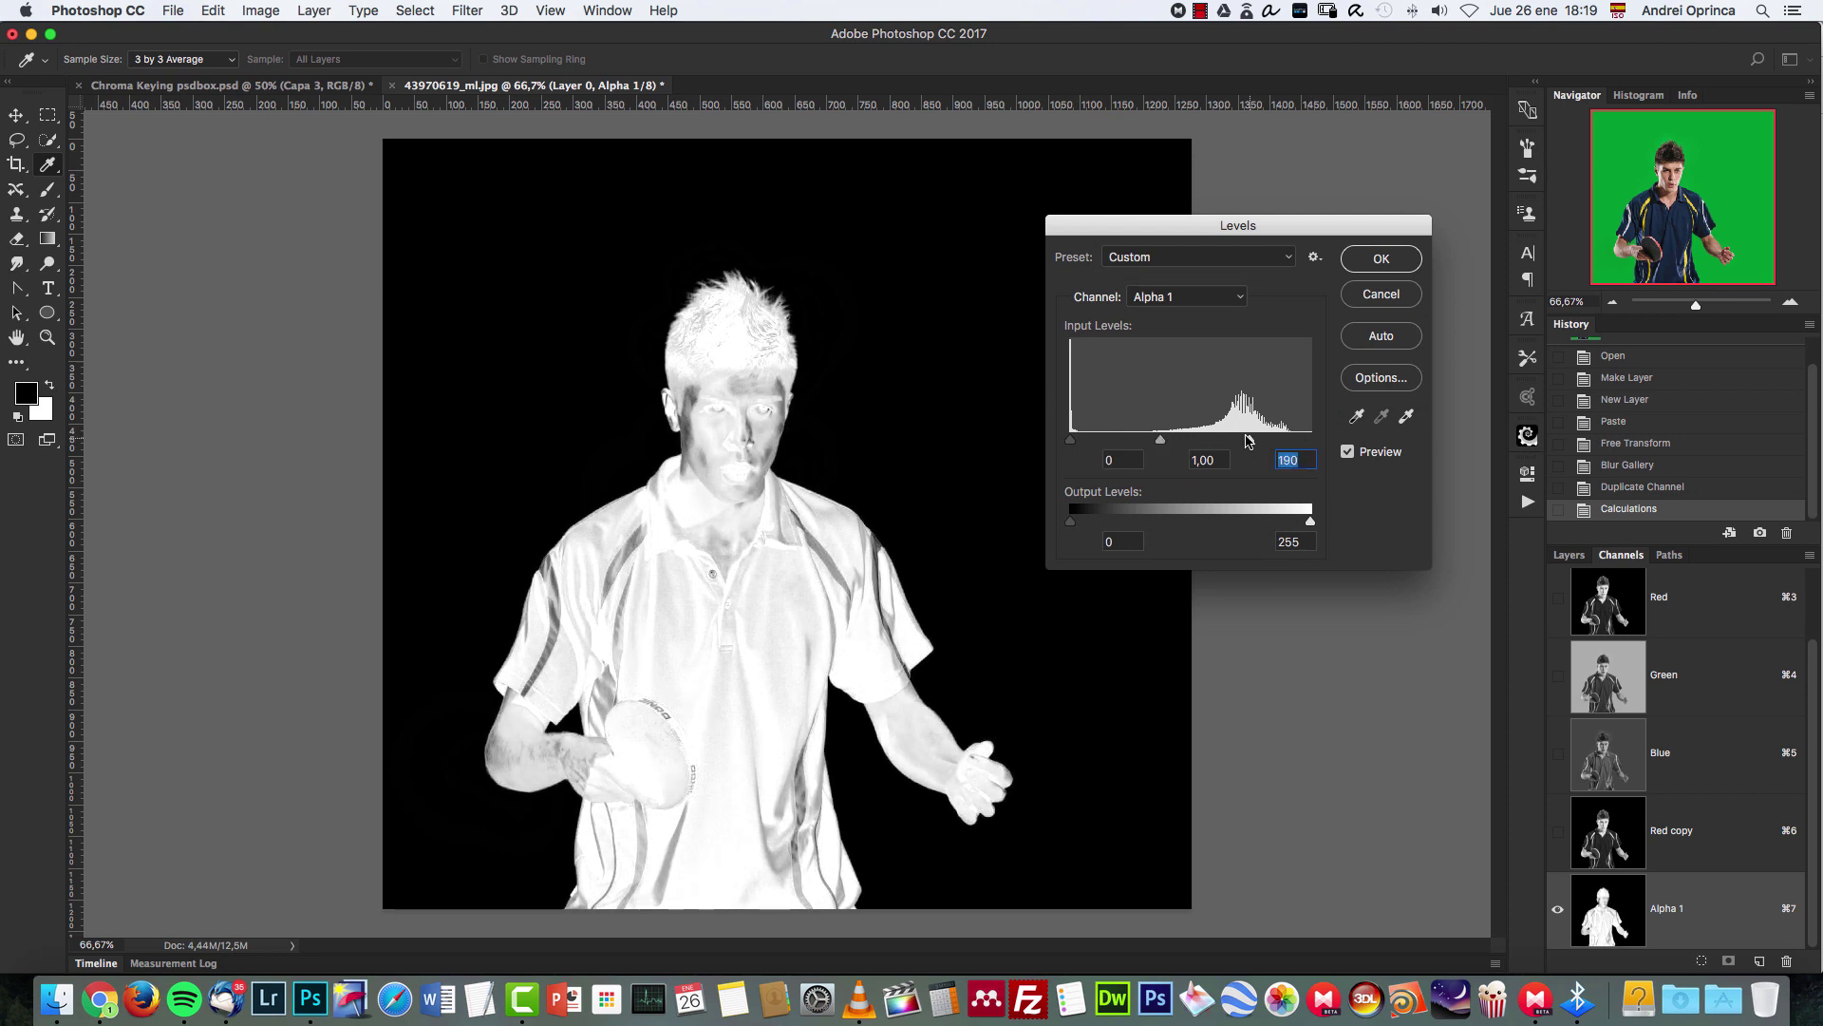
text(255)
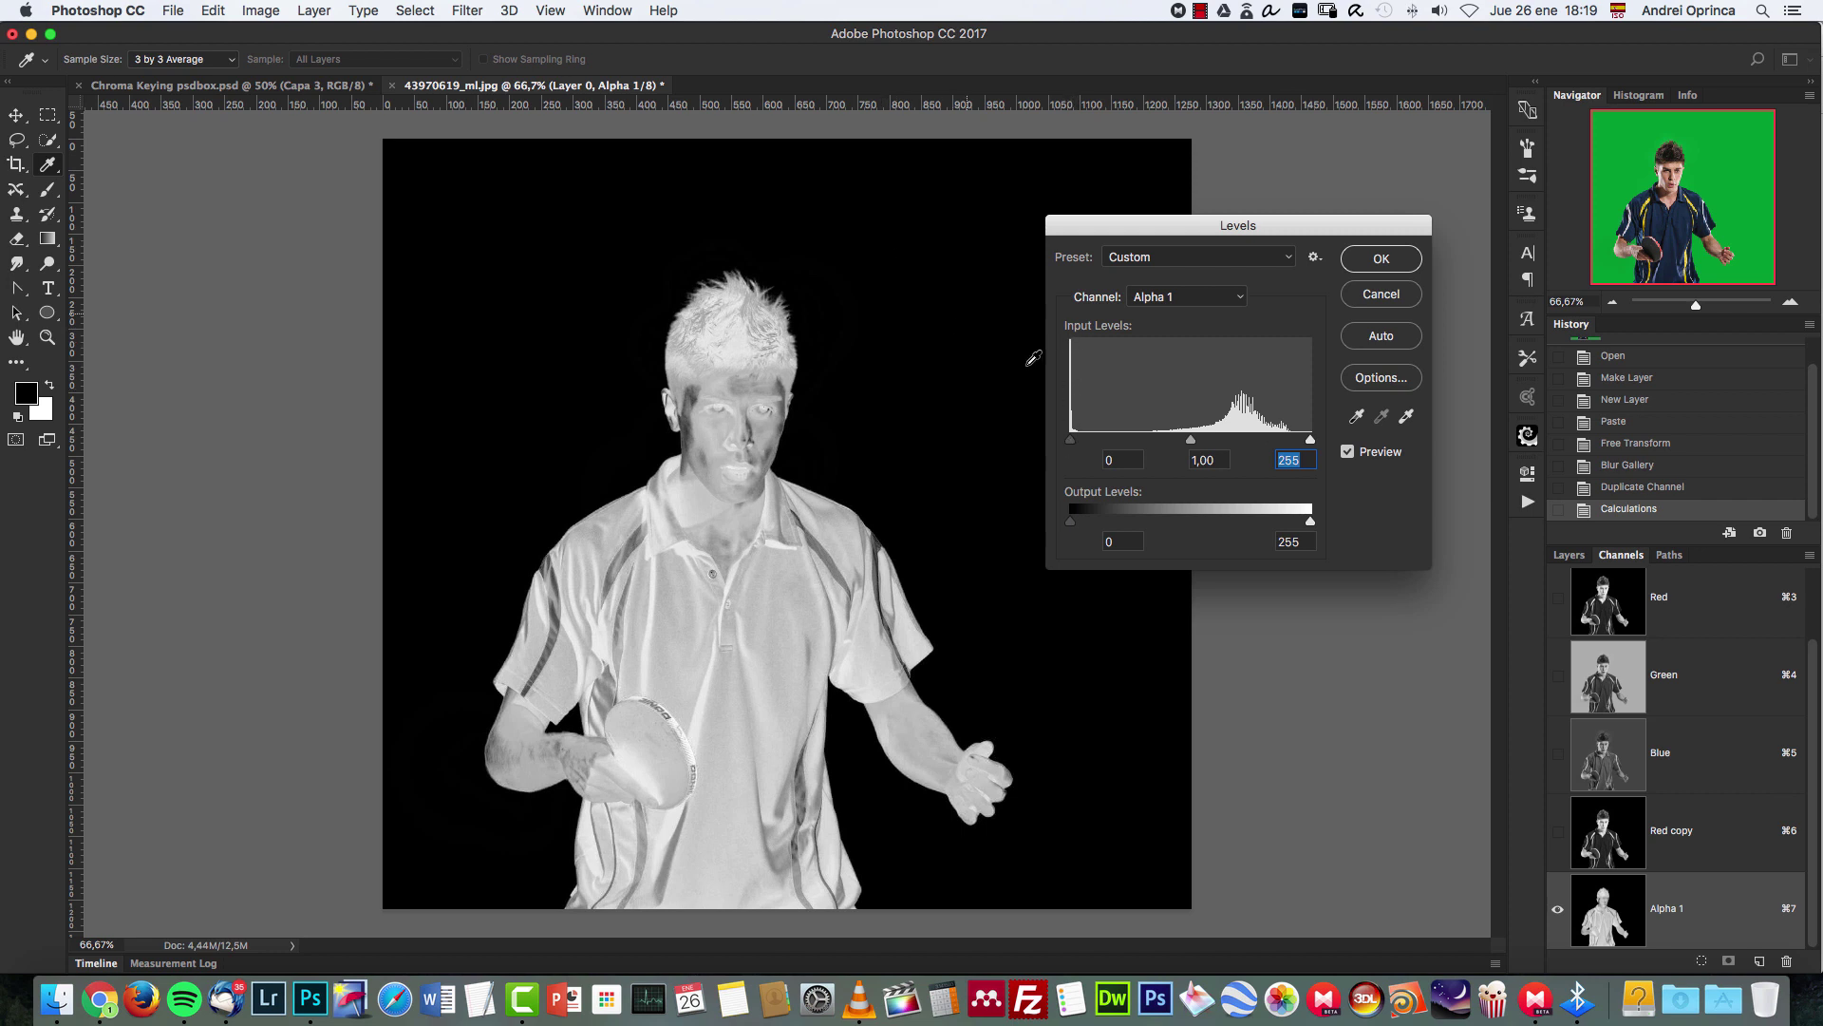
Keep the black input level at 0, lower the white input level below 216, and apply the Levels adjustment to Alpha 1.
drag(1074, 440, 1070, 439)
mouse_move(1071, 440)
mouse_down()
mouse_move(1128, 440)
mouse_move(1070, 439)
mouse_up()
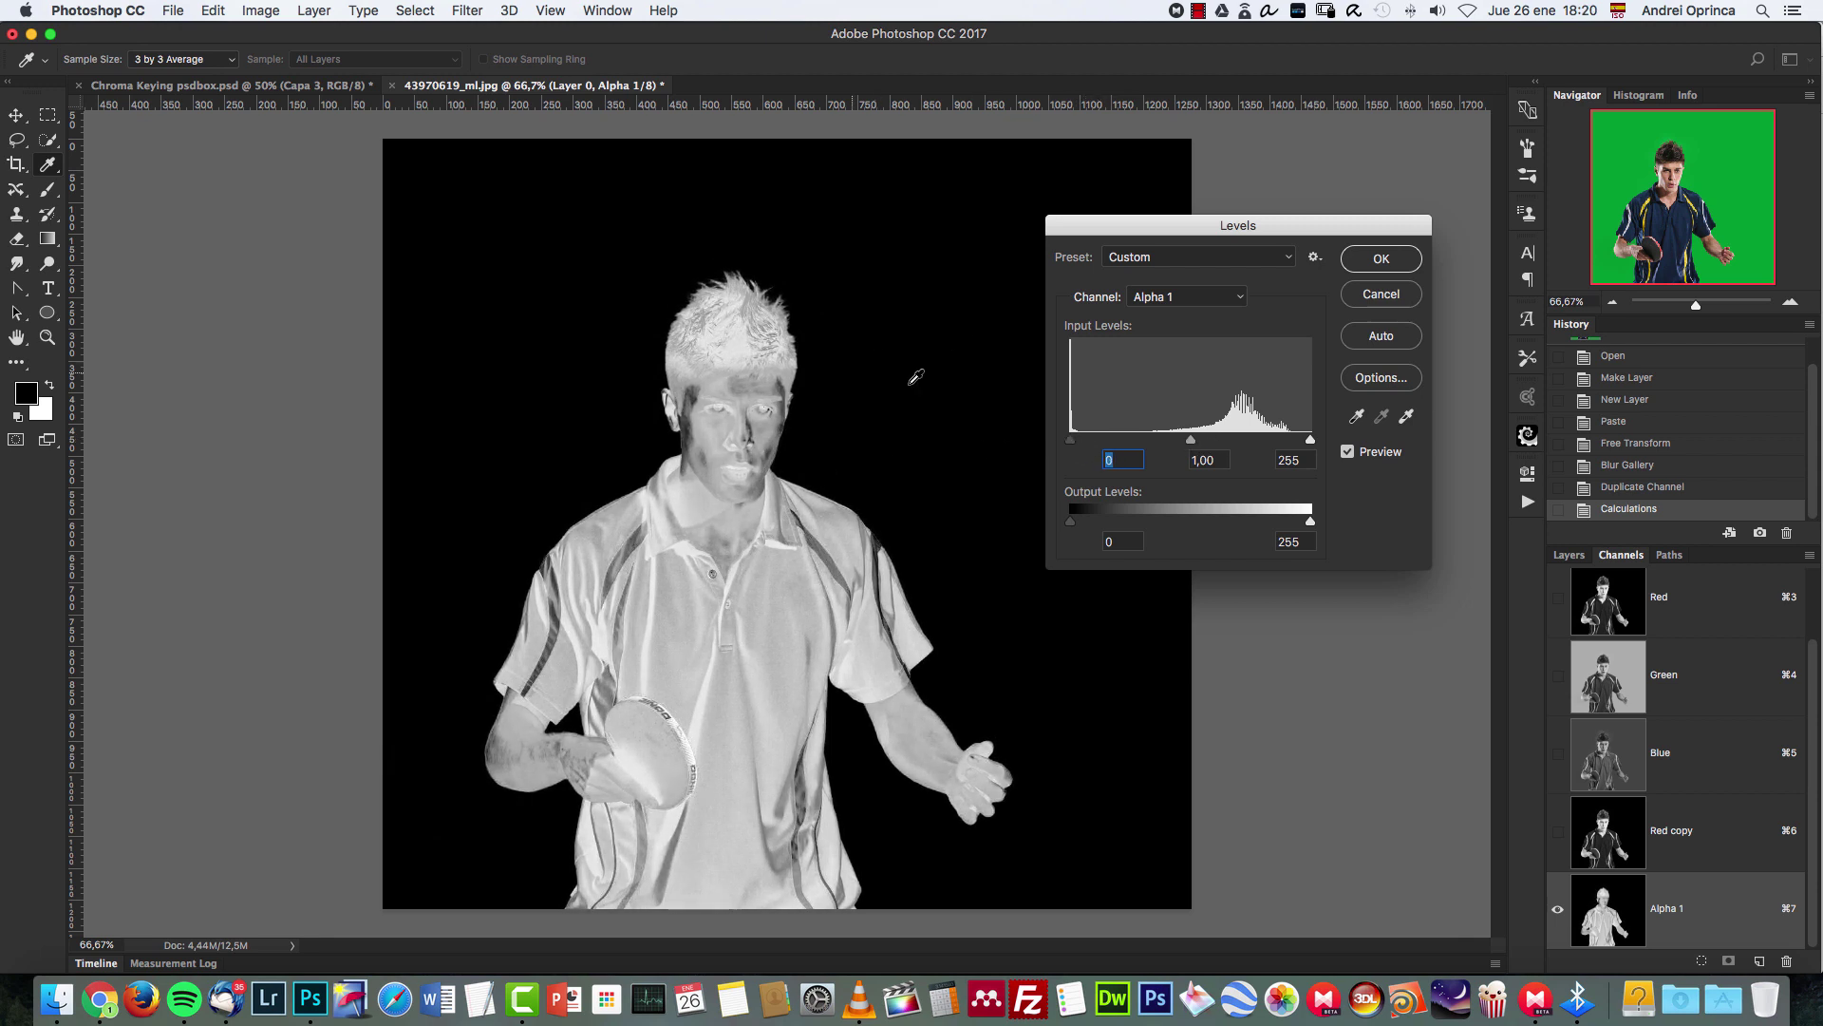
drag(1067, 446, 1026, 446)
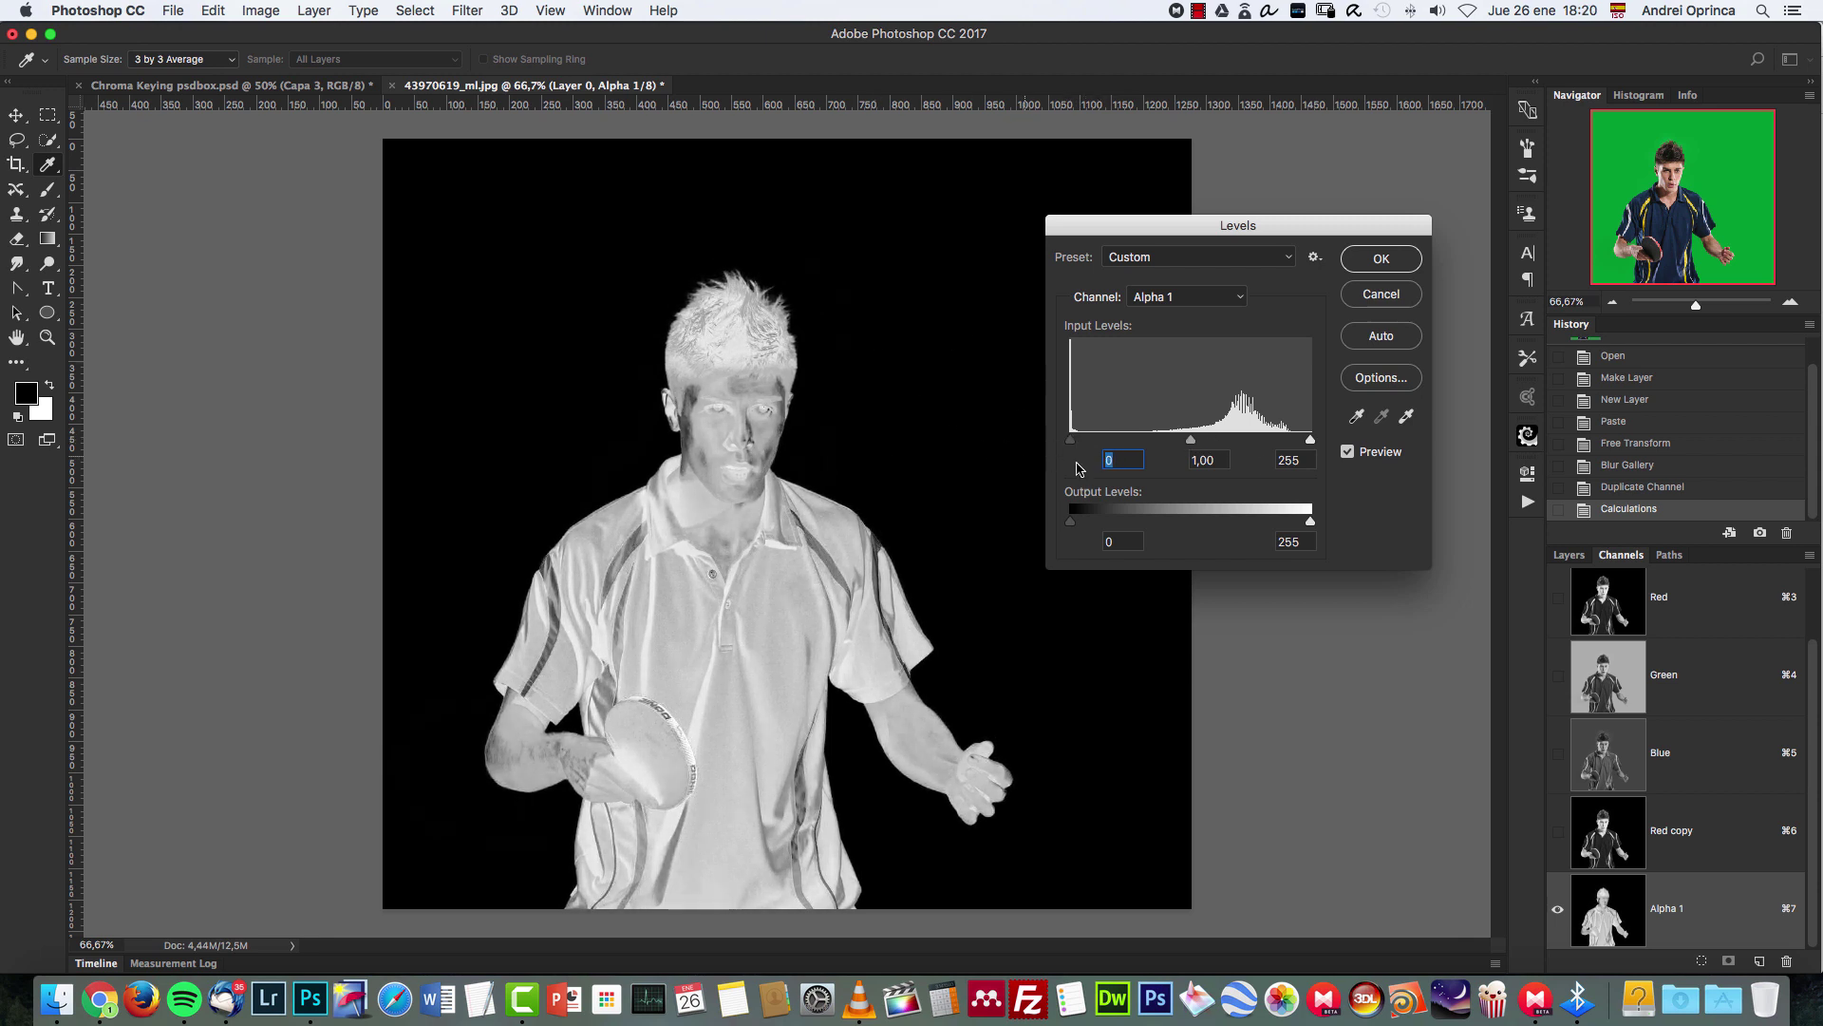
drag(1312, 442, 1275, 447)
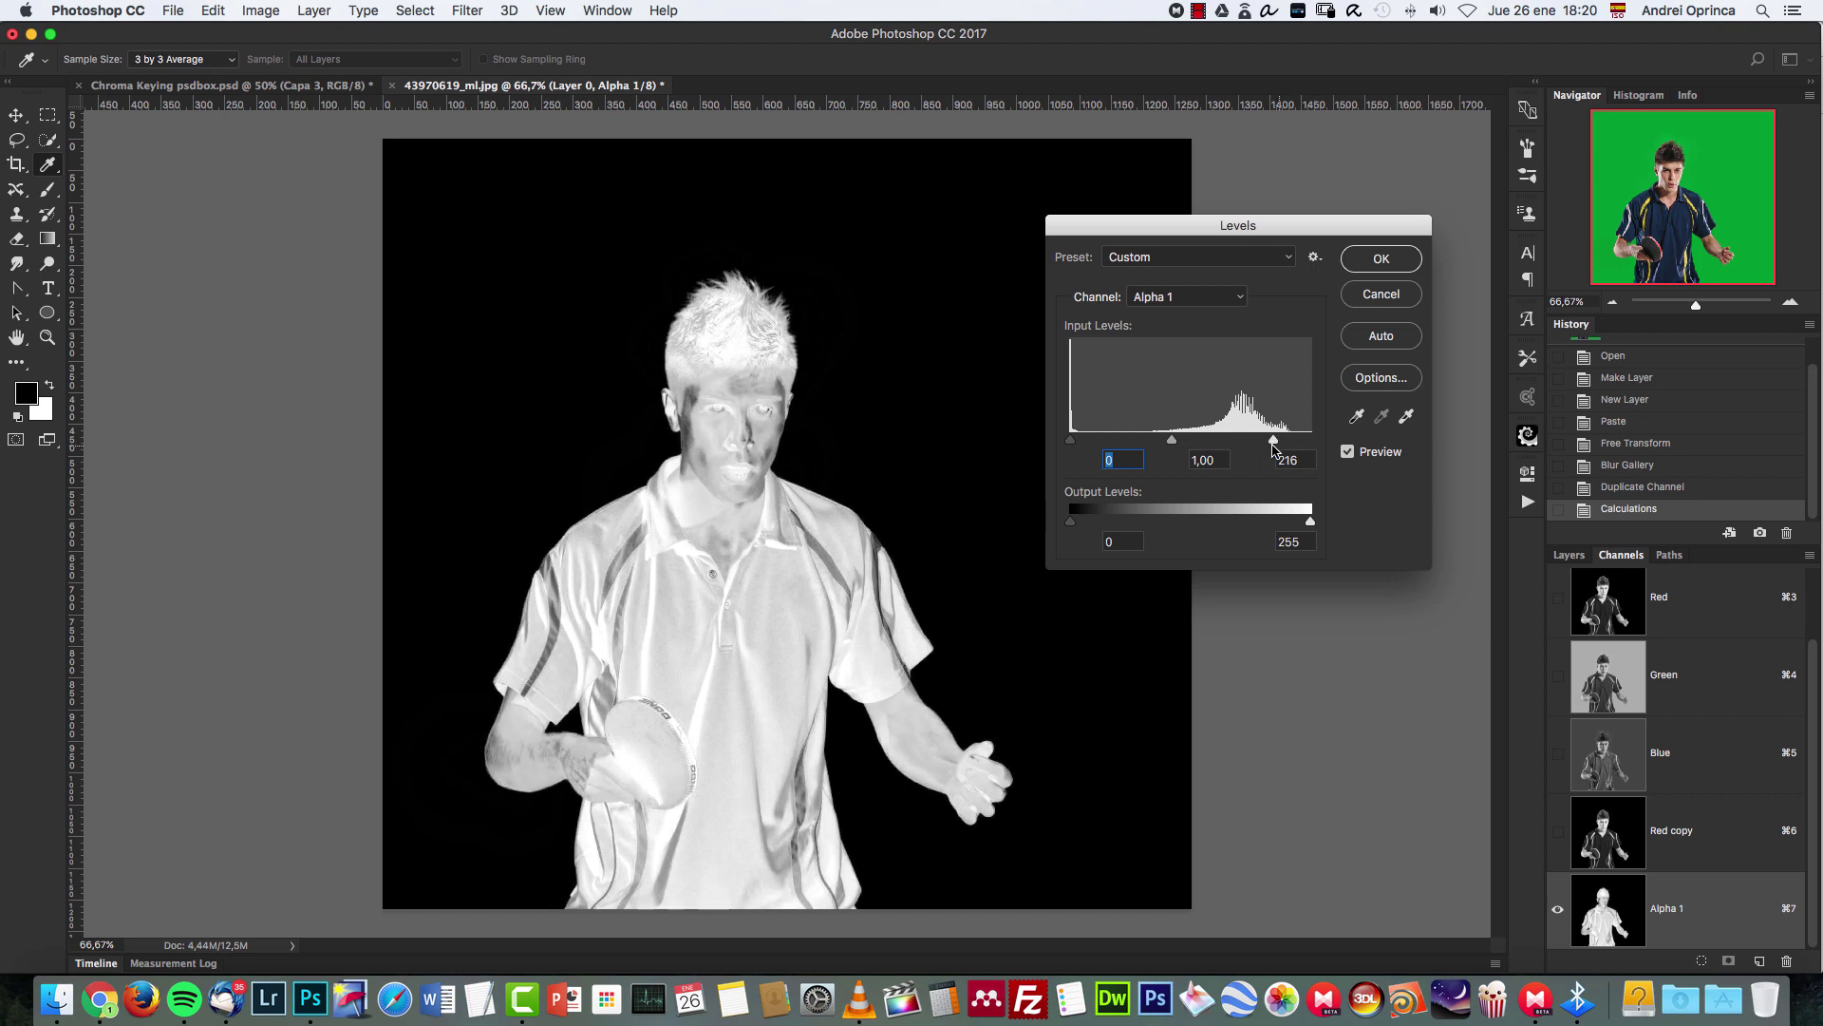
click(1272, 444)
drag(1276, 446, 1251, 448)
key(Return)
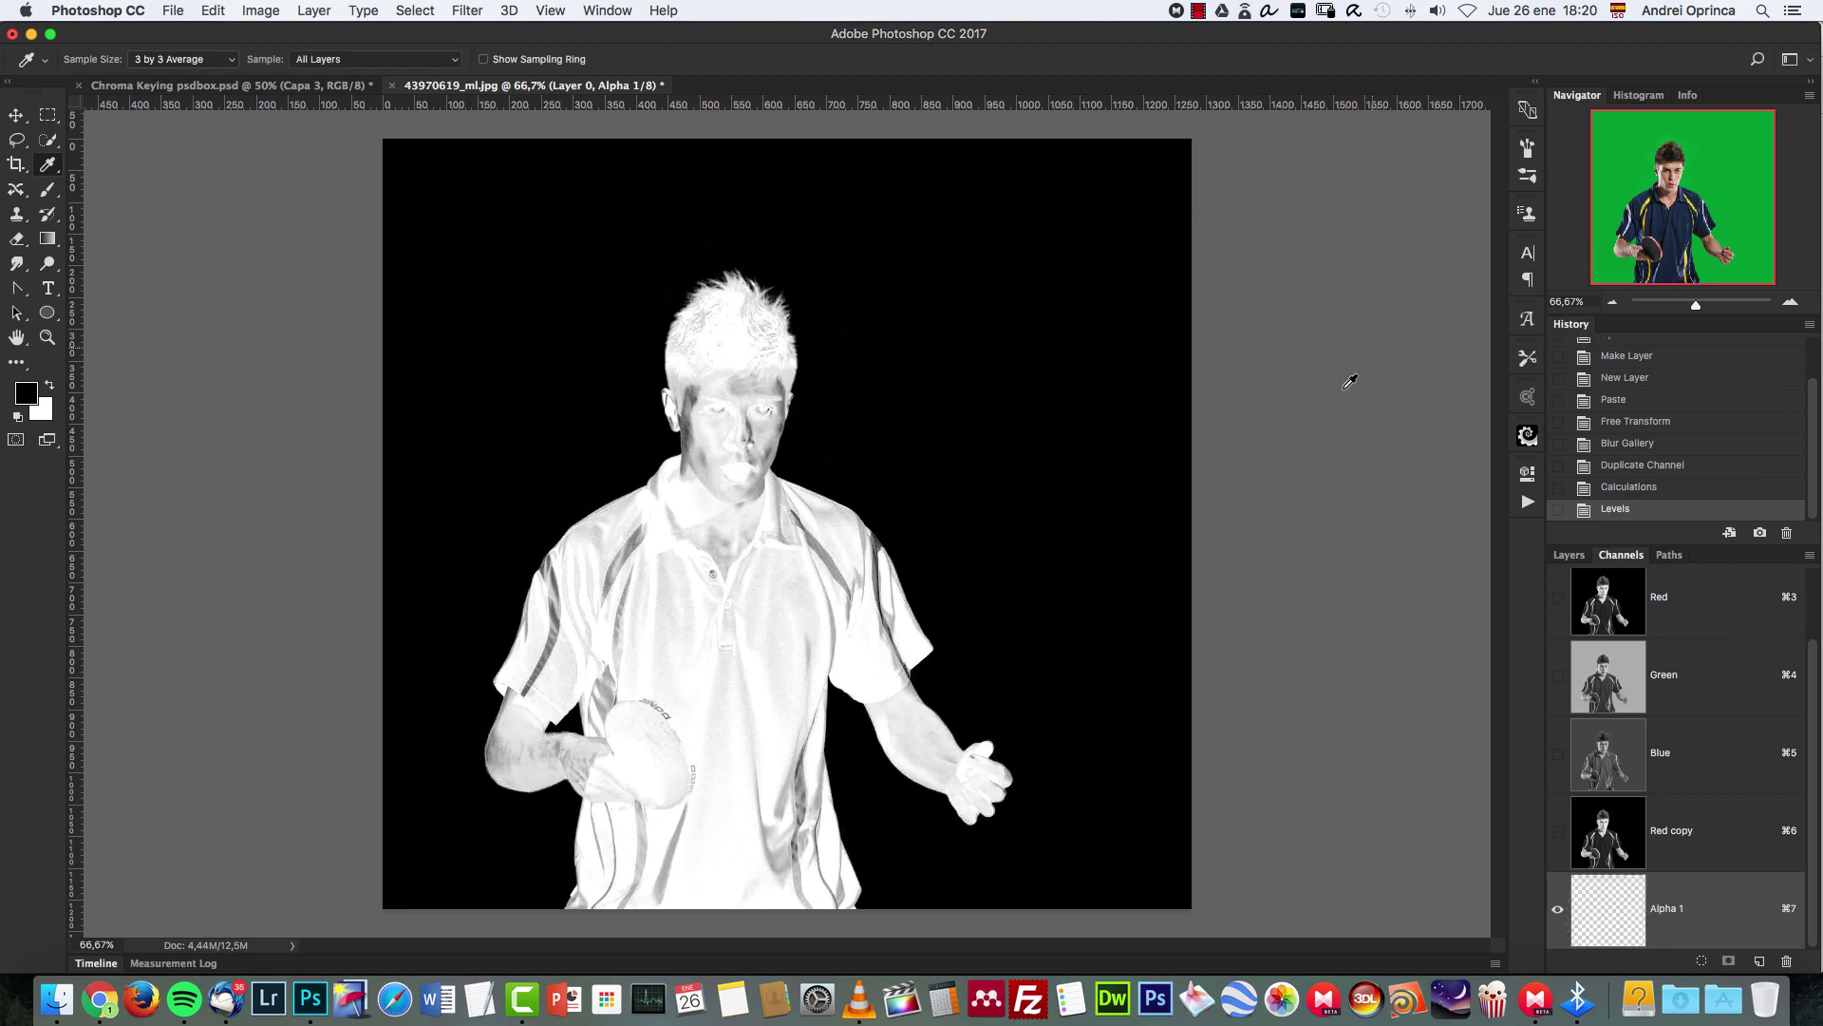
key(ctrl+1)
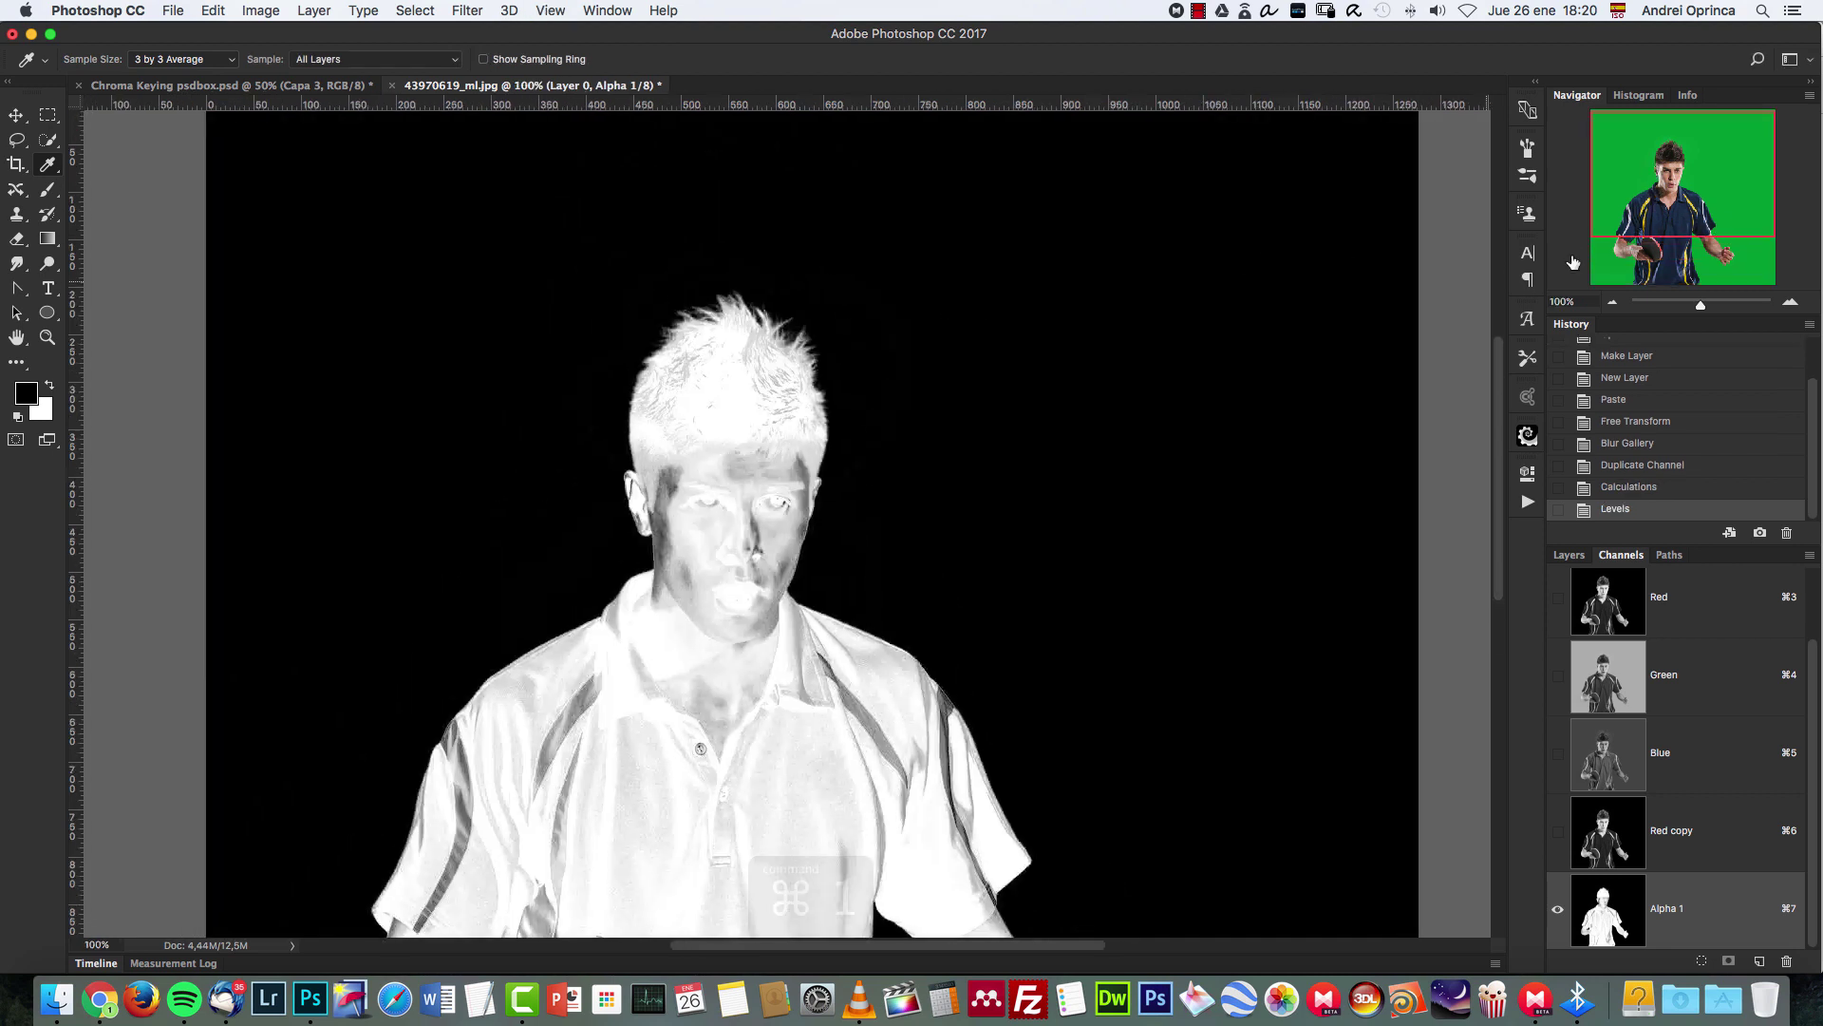
Set up the Brush tool in Overlay mode at 80 px with white as the foreground color.
click(1610, 303)
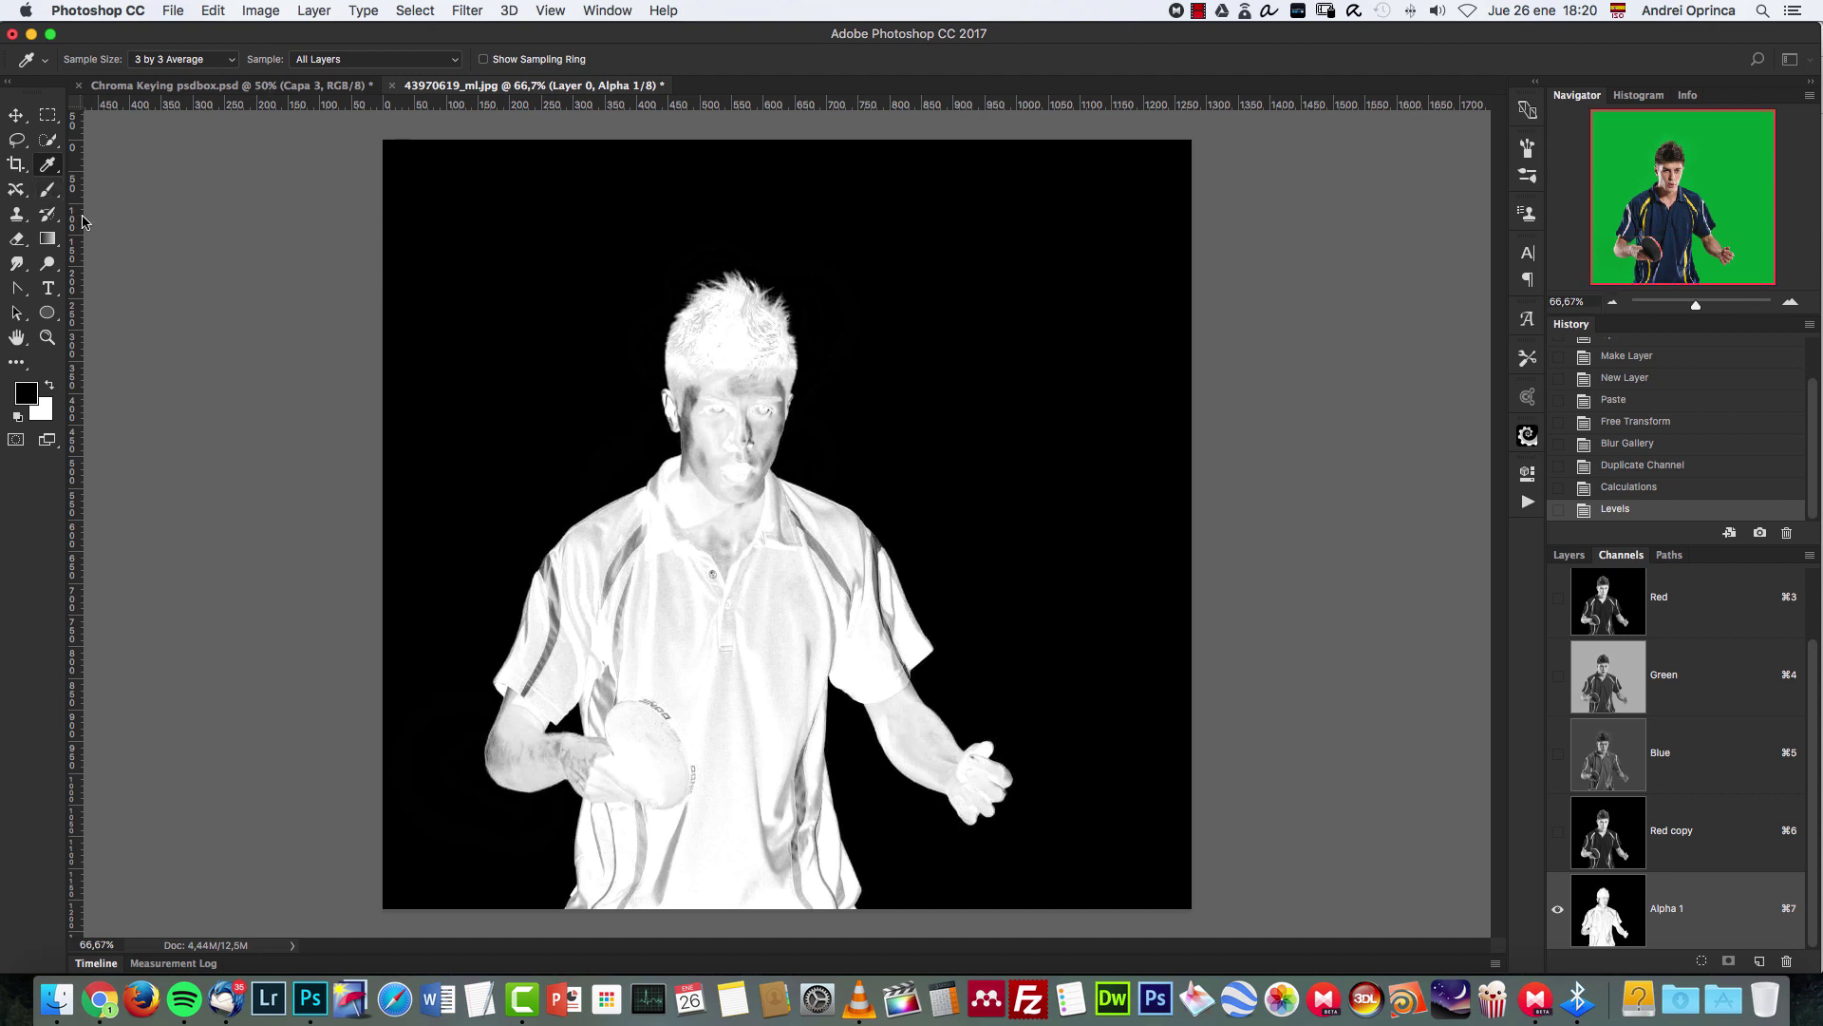
click(52, 193)
click(249, 59)
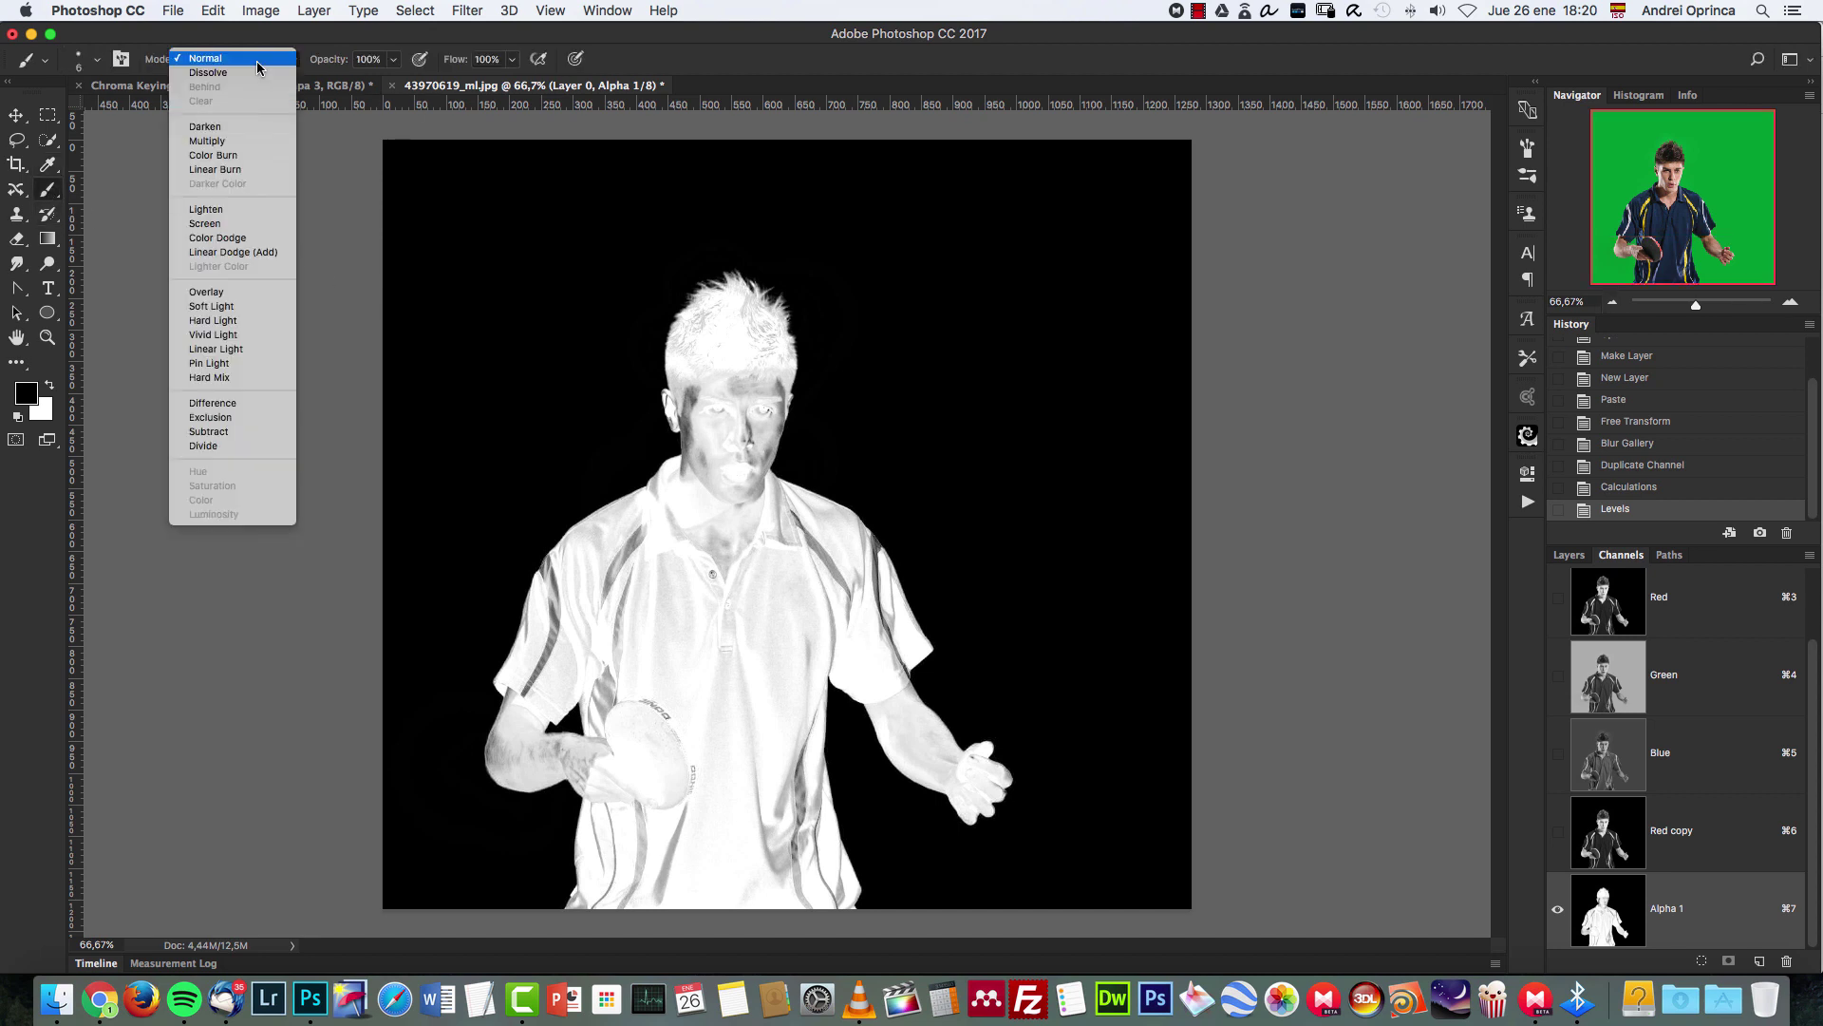
click(218, 294)
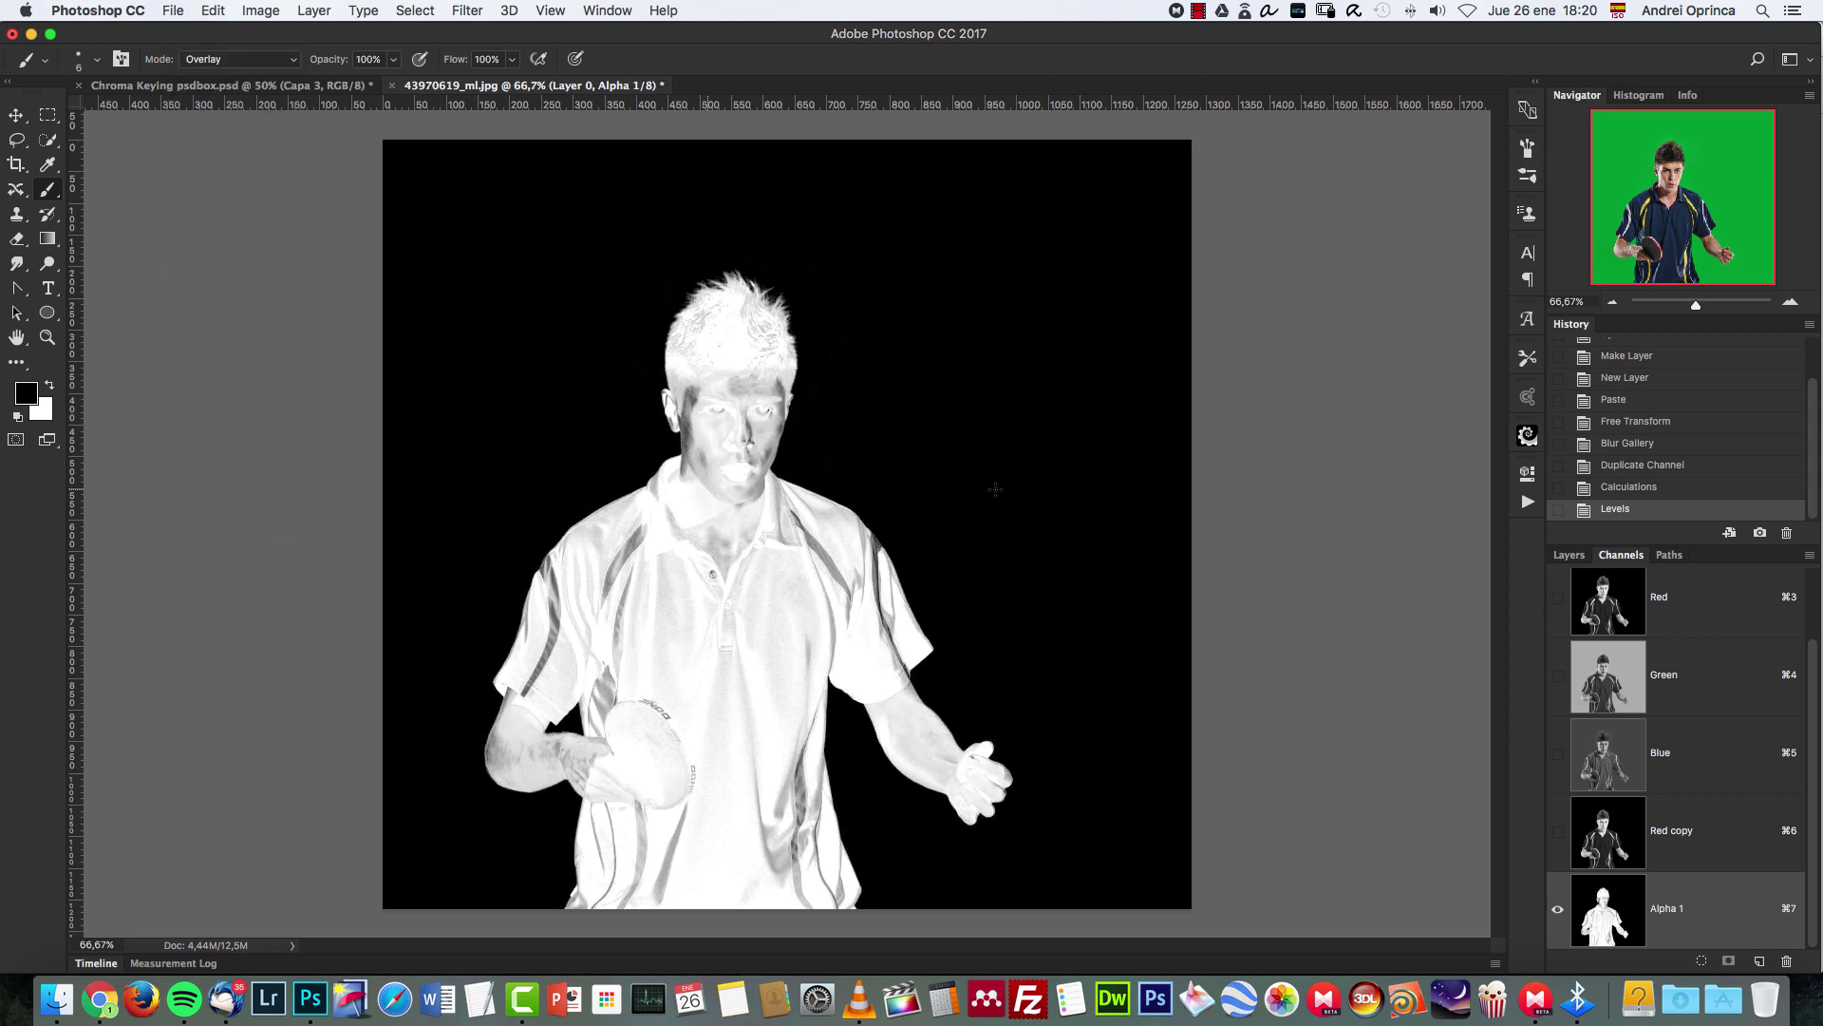
key(bracketright)
key(bracketright)
key(bracketright)
key(bracketright)
key(bracketright)
key(bracketright)
key(bracketright)
click(52, 388)
Paint white over the player's shirt, arms, face and hair in the Alpha 1 channel.
mouse_move(622, 525)
mouse_down()
mouse_move(502, 676)
mouse_move(501, 716)
mouse_move(532, 762)
mouse_move(562, 736)
mouse_move(543, 669)
mouse_move(526, 661)
mouse_move(603, 715)
mouse_move(677, 809)
mouse_move(598, 815)
mouse_move(625, 932)
mouse_move(820, 815)
mouse_move(841, 909)
mouse_move(720, 630)
mouse_move(627, 561)
mouse_move(611, 598)
mouse_move(696, 553)
mouse_move(715, 567)
mouse_move(705, 614)
mouse_move(842, 568)
mouse_move(873, 588)
mouse_move(811, 656)
mouse_move(839, 662)
mouse_move(781, 759)
mouse_move(917, 704)
mouse_move(990, 731)
mouse_move(940, 823)
mouse_move(875, 801)
mouse_up()
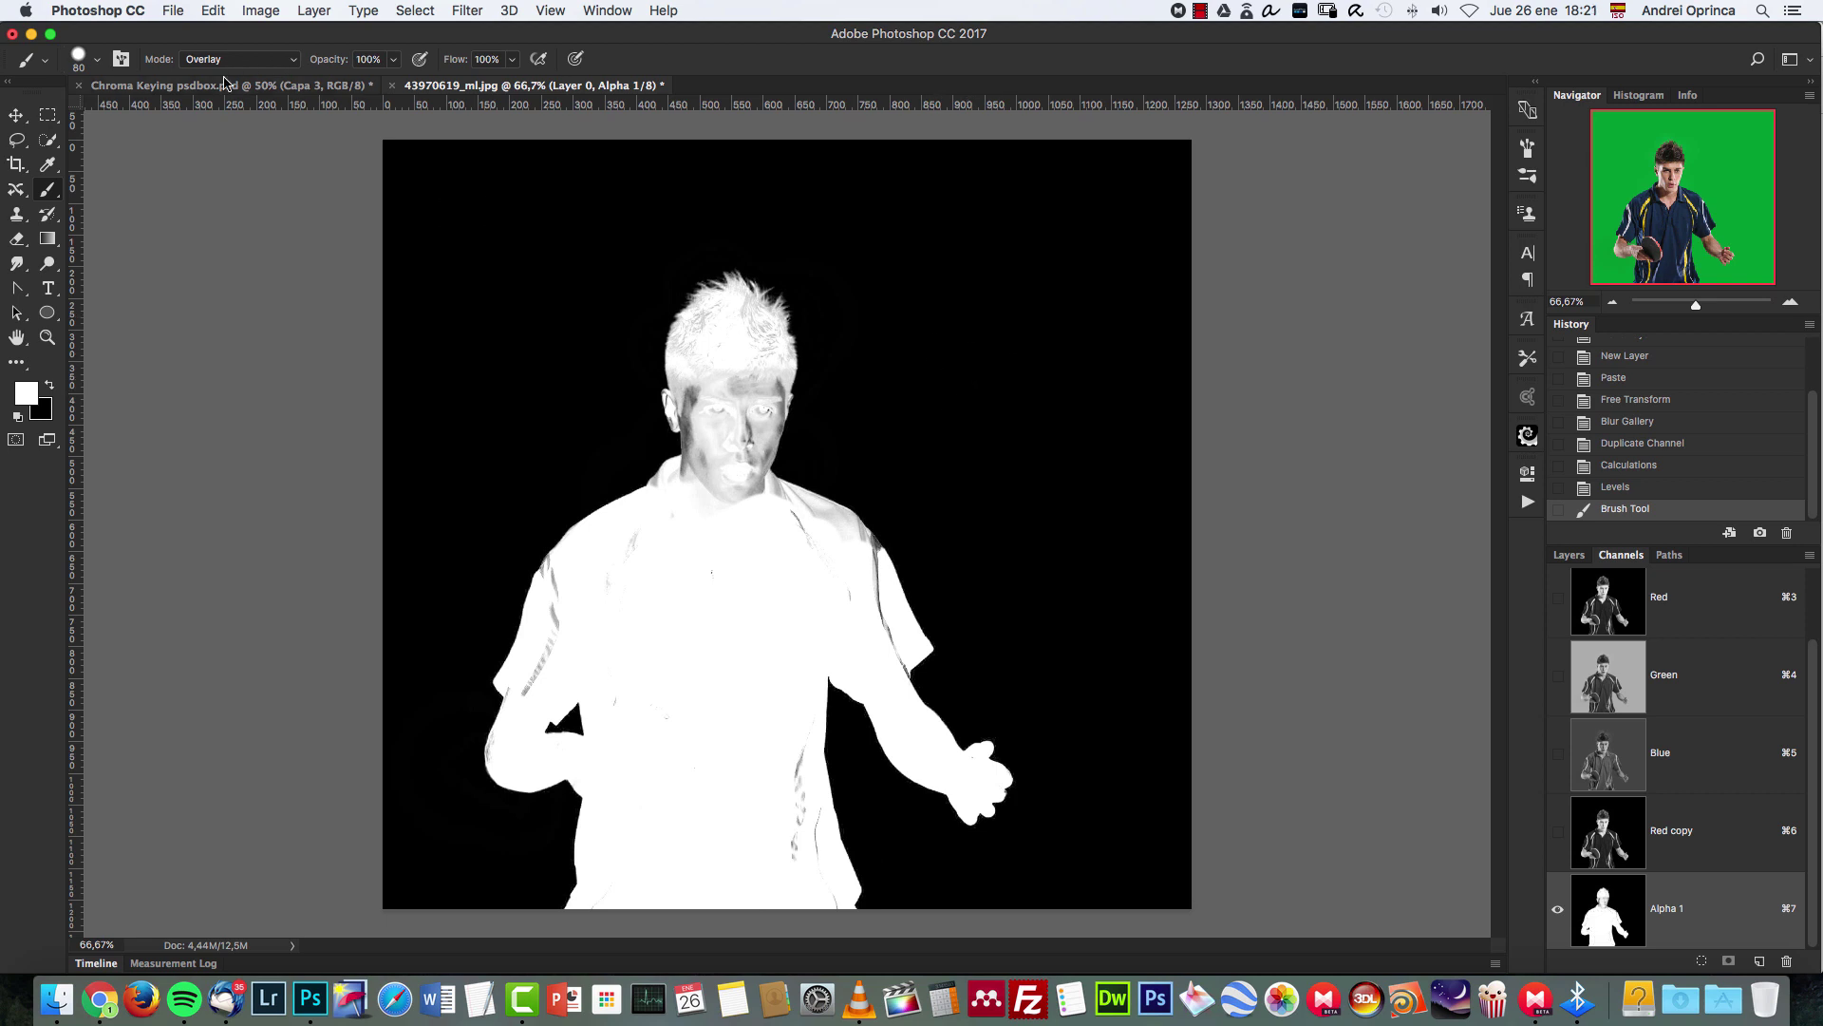
click(797, 520)
mouse_move(759, 480)
mouse_down()
mouse_move(706, 371)
mouse_move(712, 440)
mouse_move(725, 293)
mouse_move(700, 309)
mouse_move(639, 574)
mouse_move(862, 842)
mouse_move(860, 949)
mouse_up()
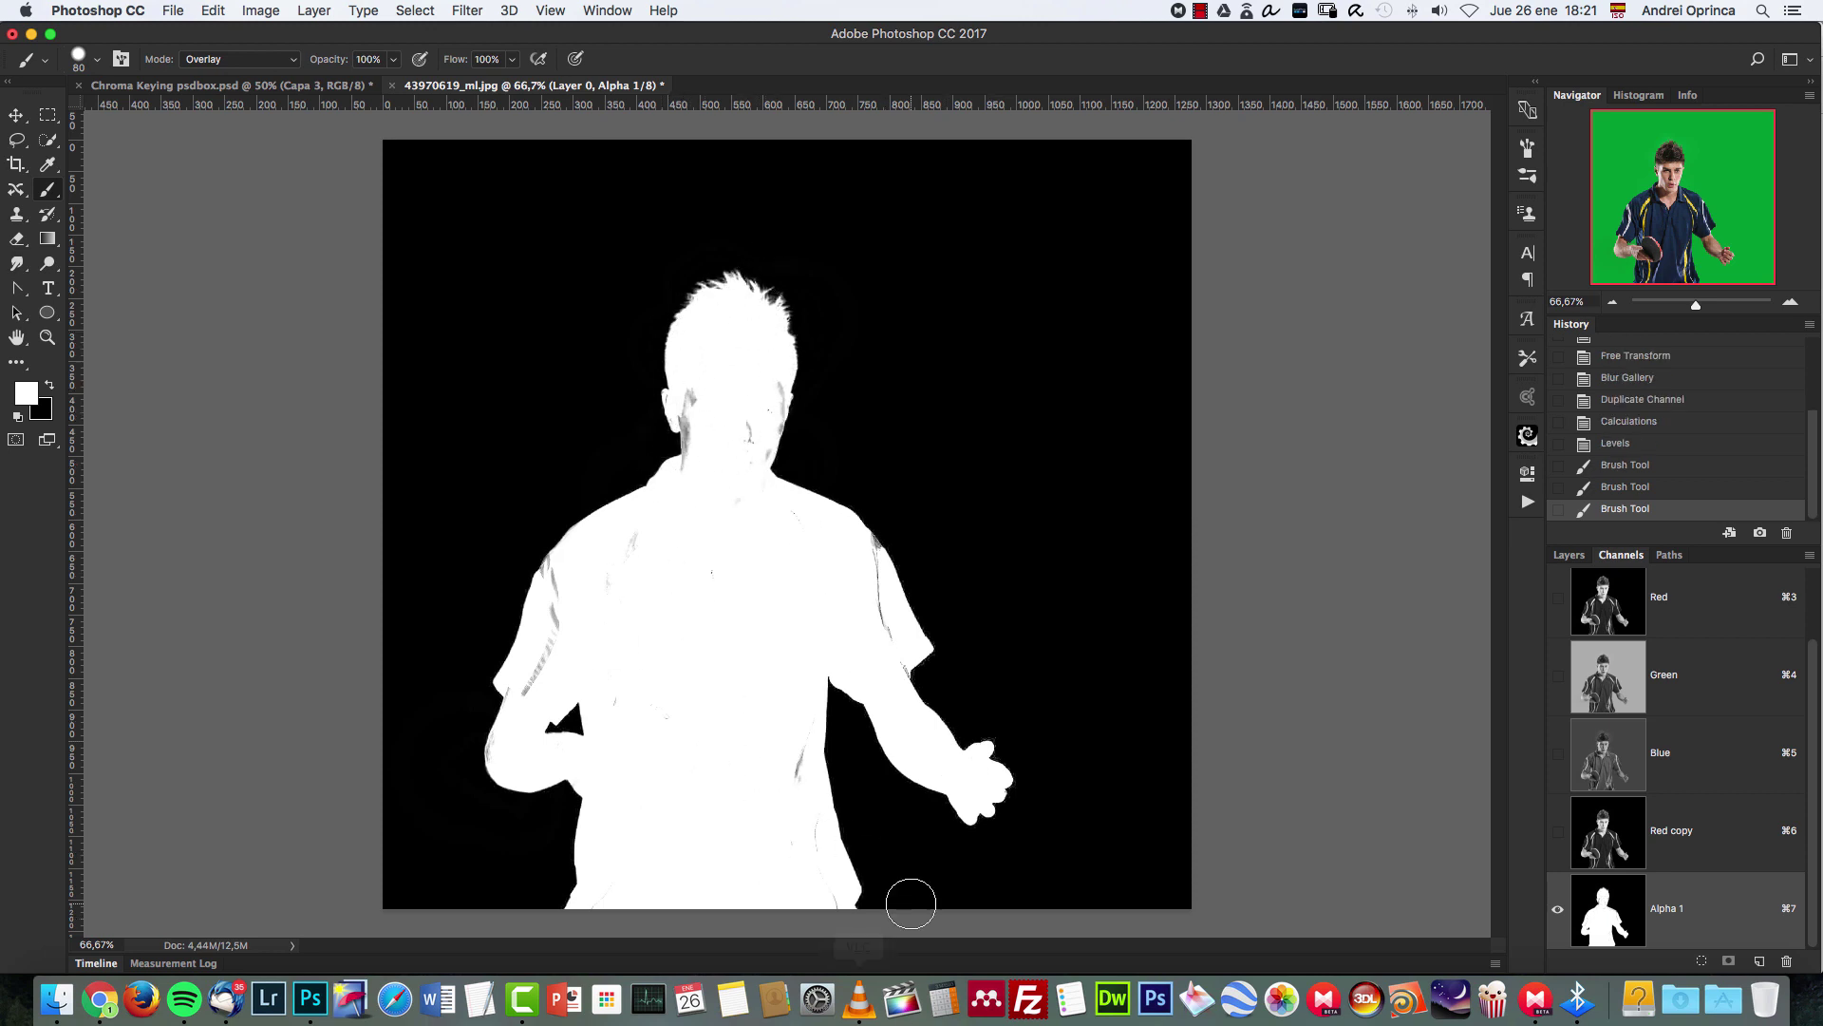
Paint over the gray patches left on the neck, the free-arm sleeve and the lower shirt in Alpha 1.
key(super+1)
scroll(1107, 671, down, 3)
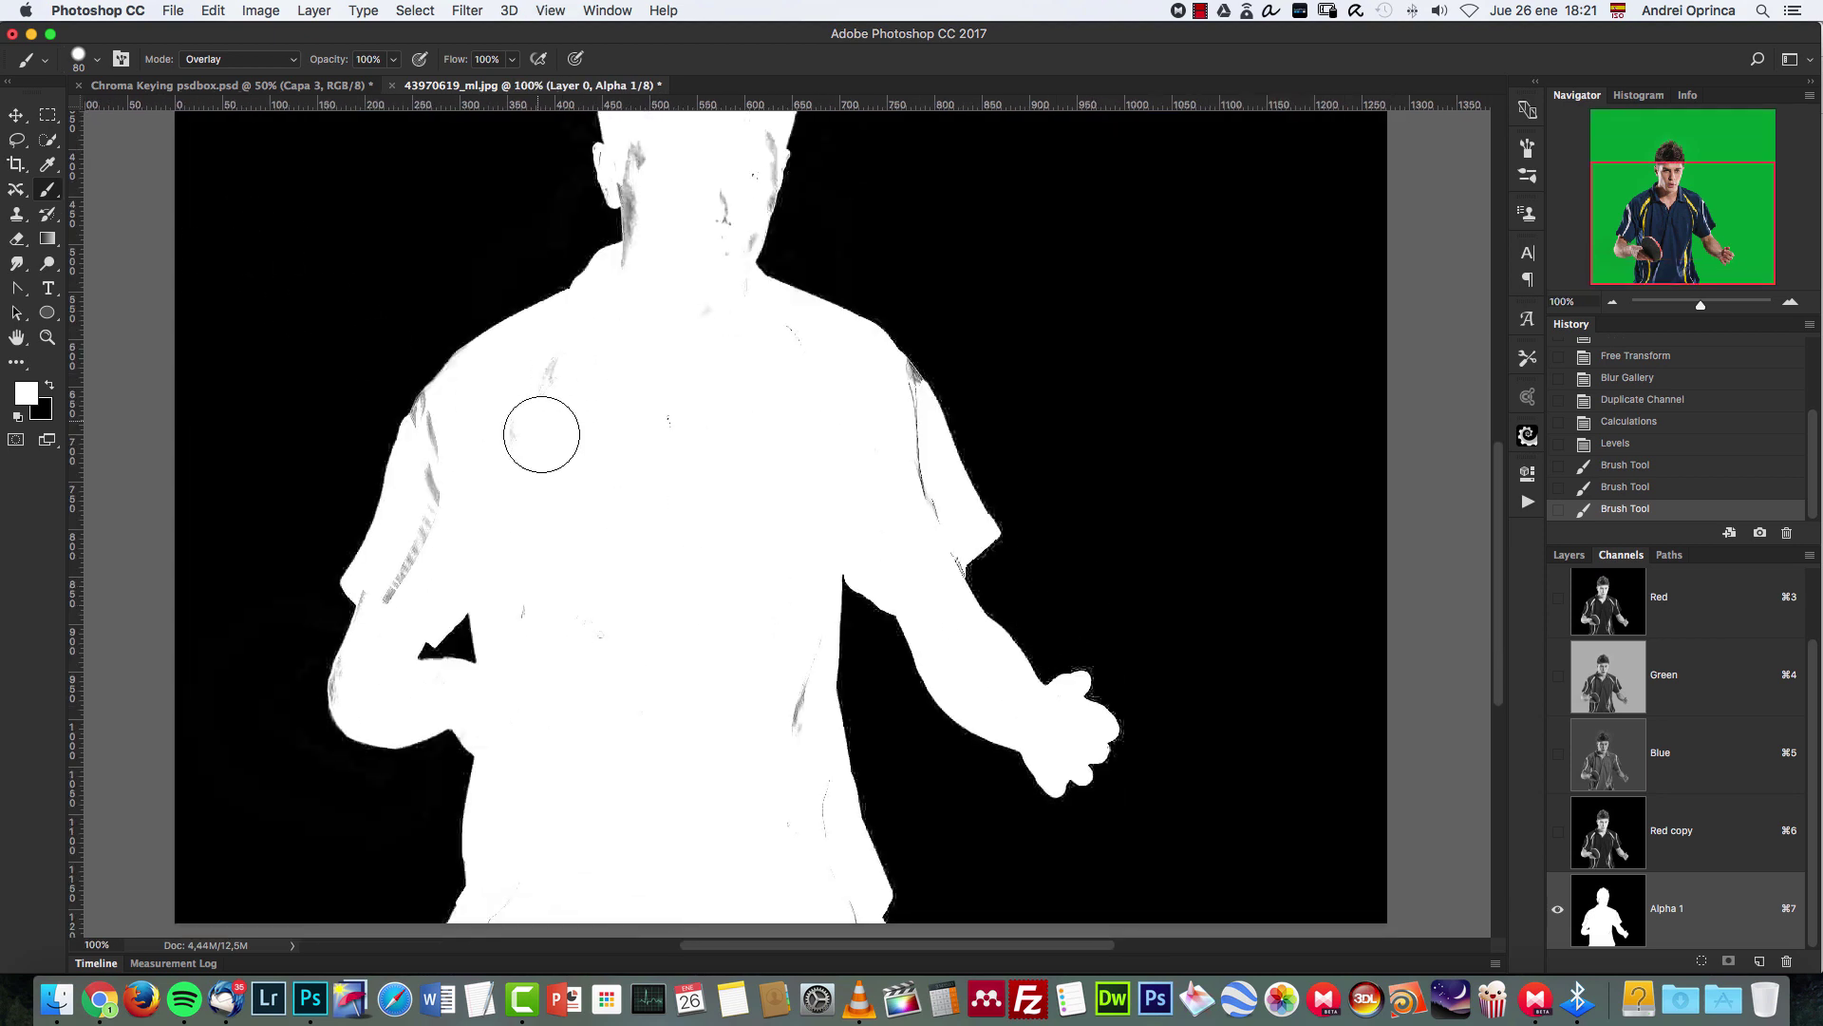
mouse_move(732, 171)
mouse_down()
mouse_move(768, 147)
mouse_move(630, 171)
mouse_up()
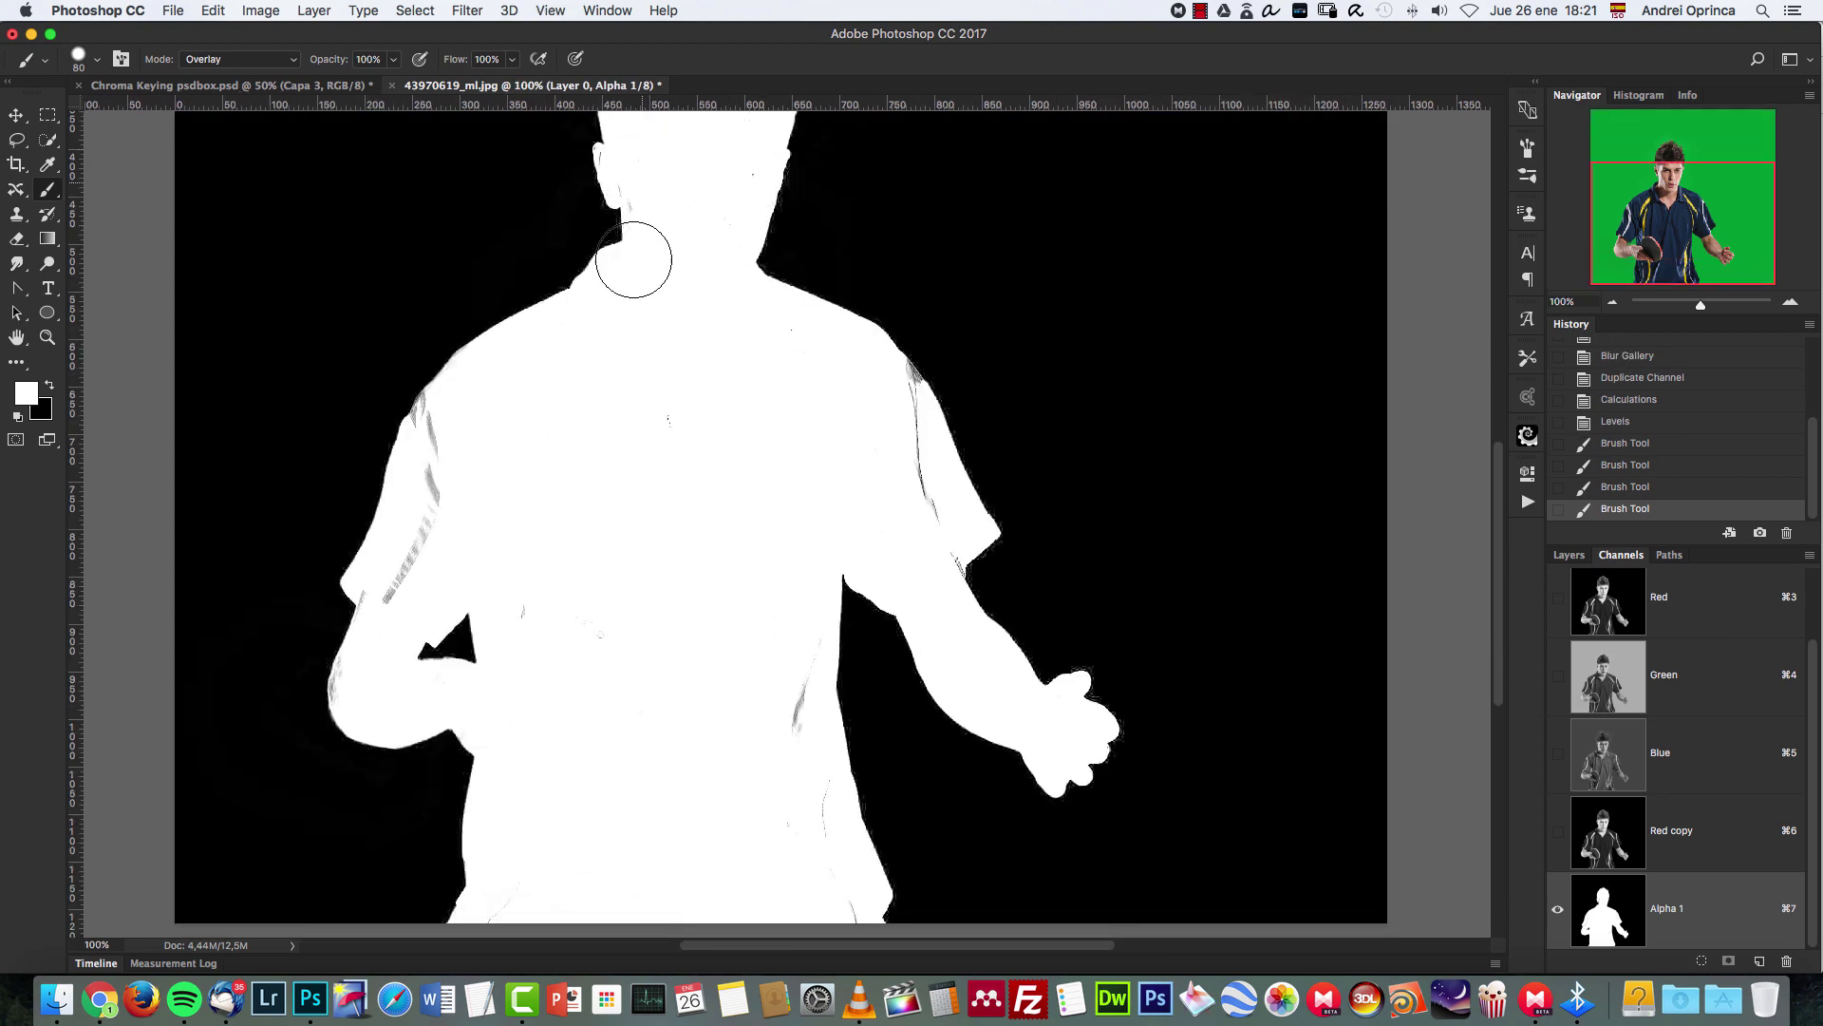
drag(913, 405, 955, 480)
drag(842, 671, 759, 789)
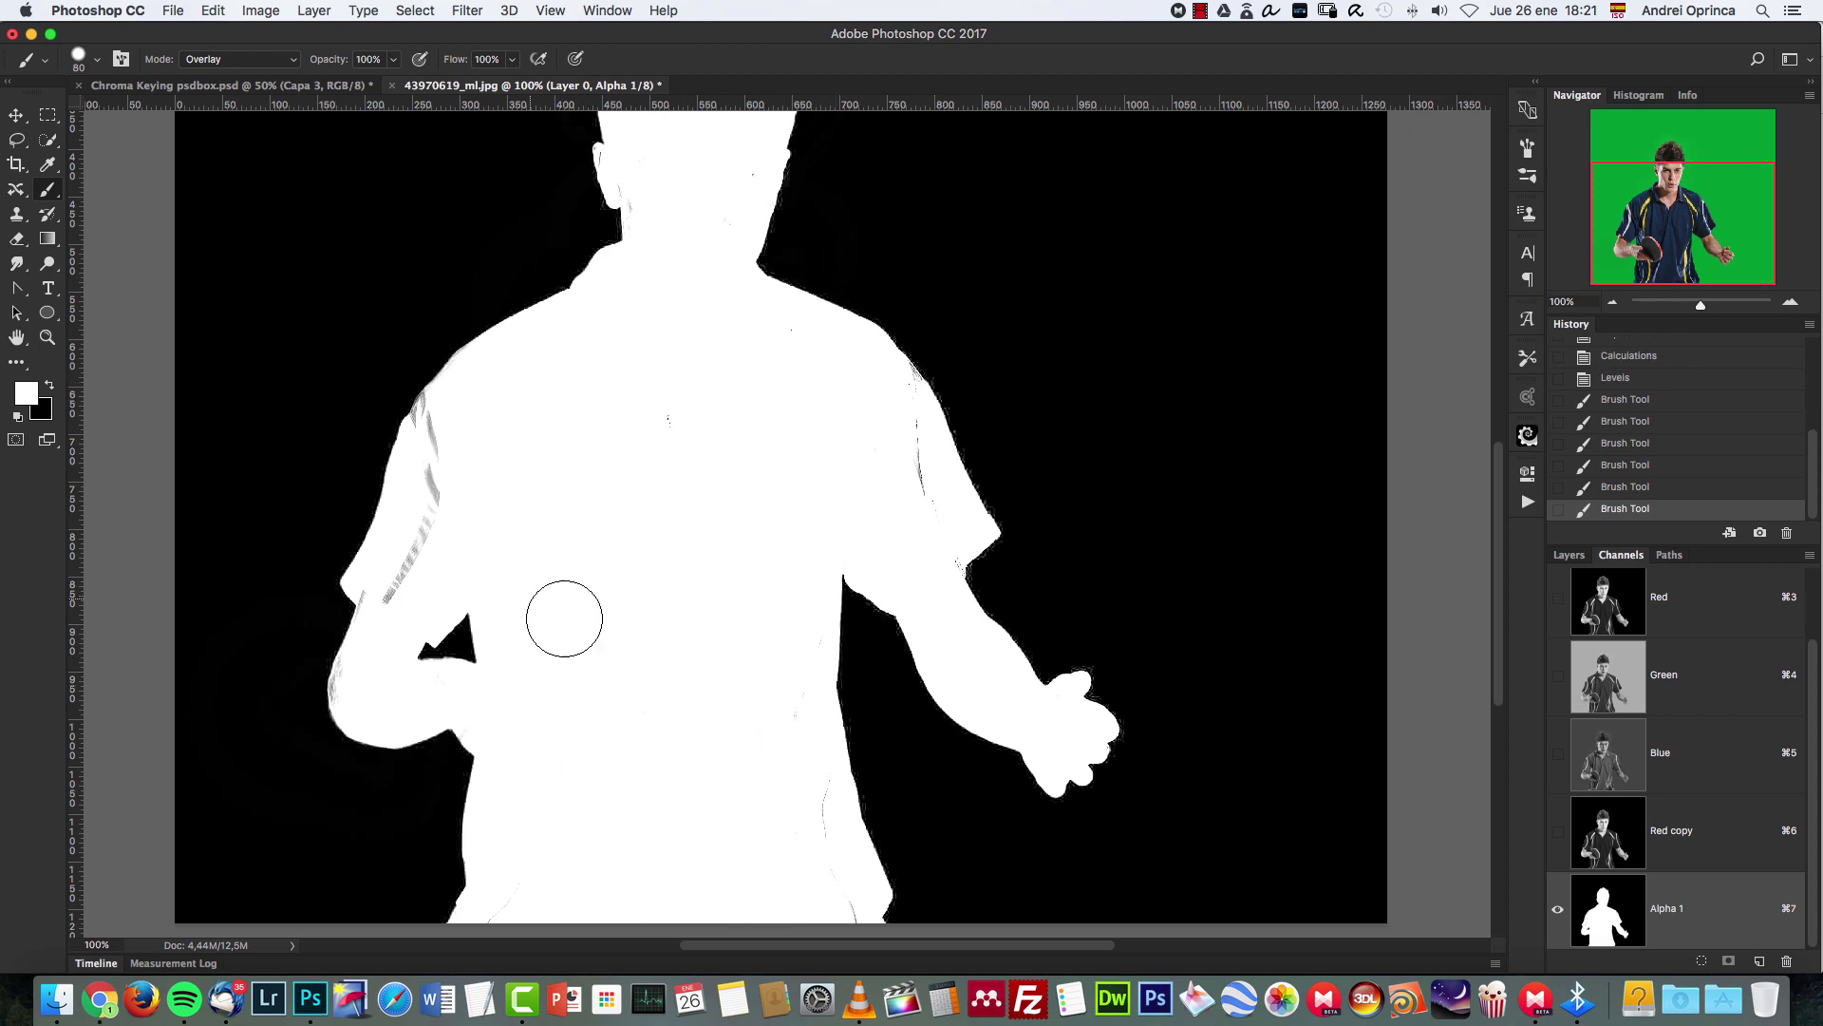
Apply Levels to Alpha 1 with the black input level at about 8 and the white input level at 240.
key(super+l)
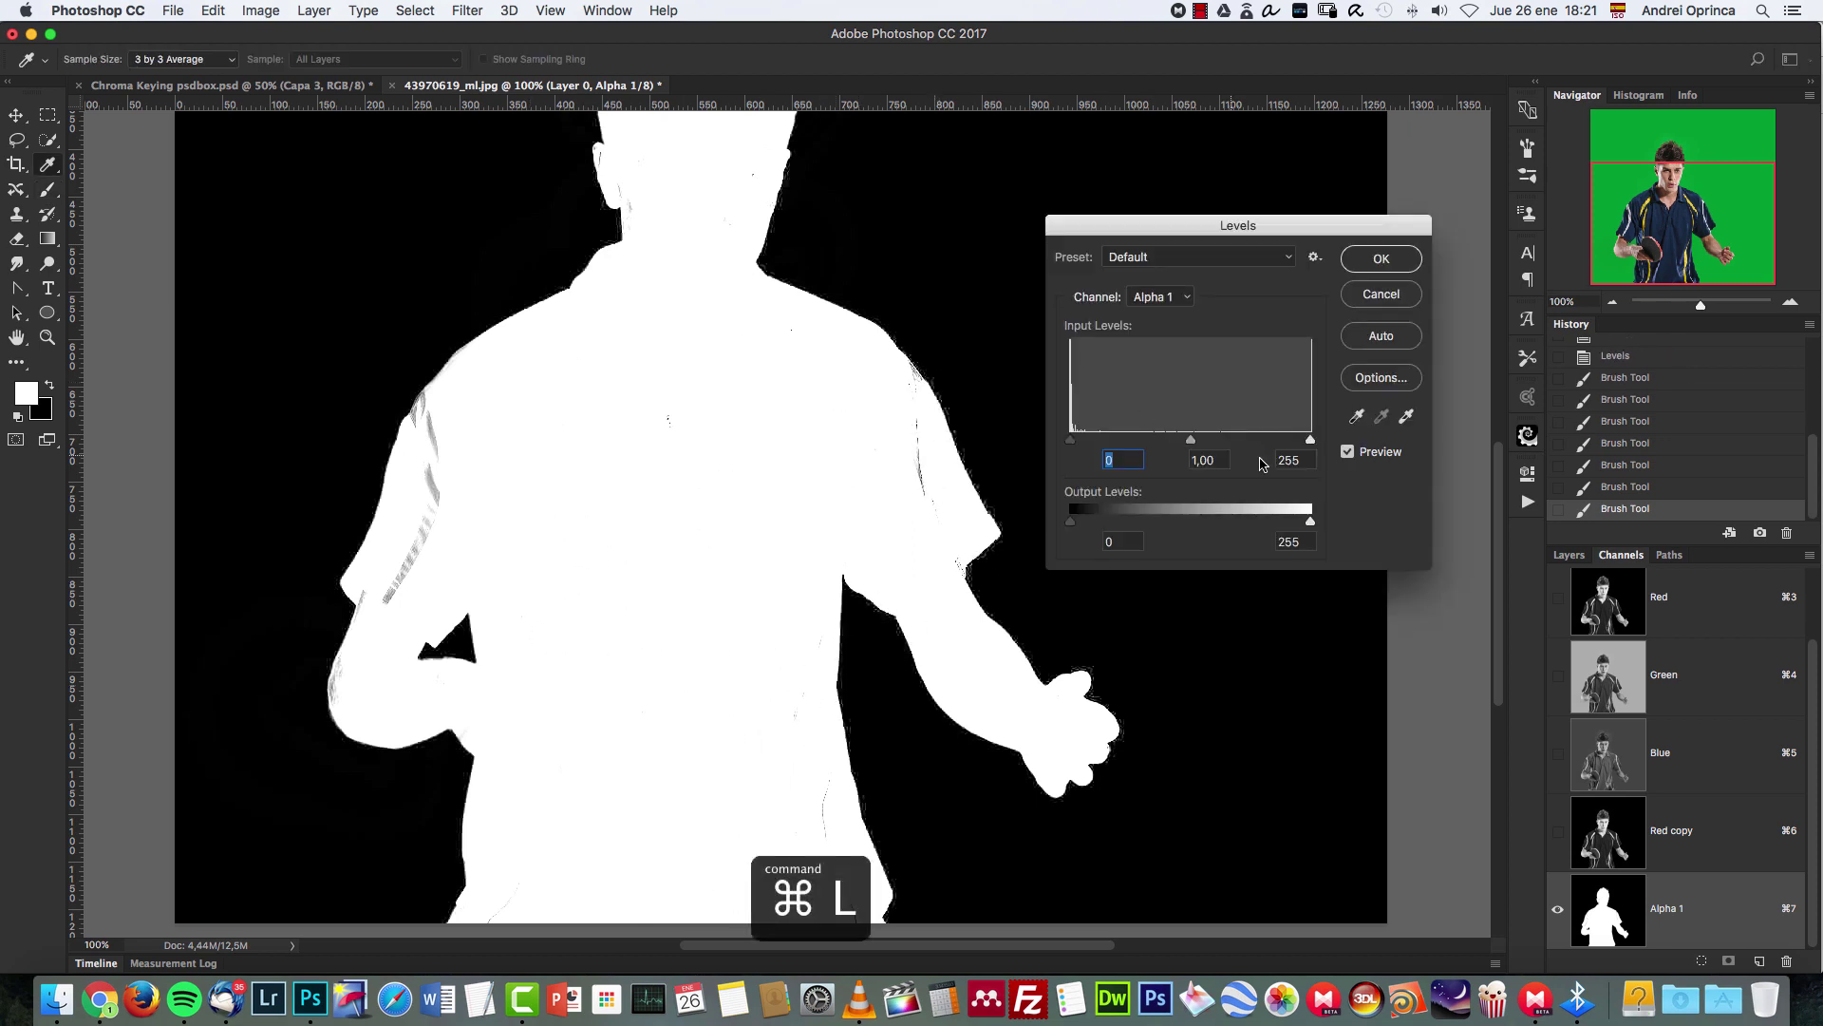
drag(1318, 441, 1303, 441)
drag(1071, 441, 1078, 441)
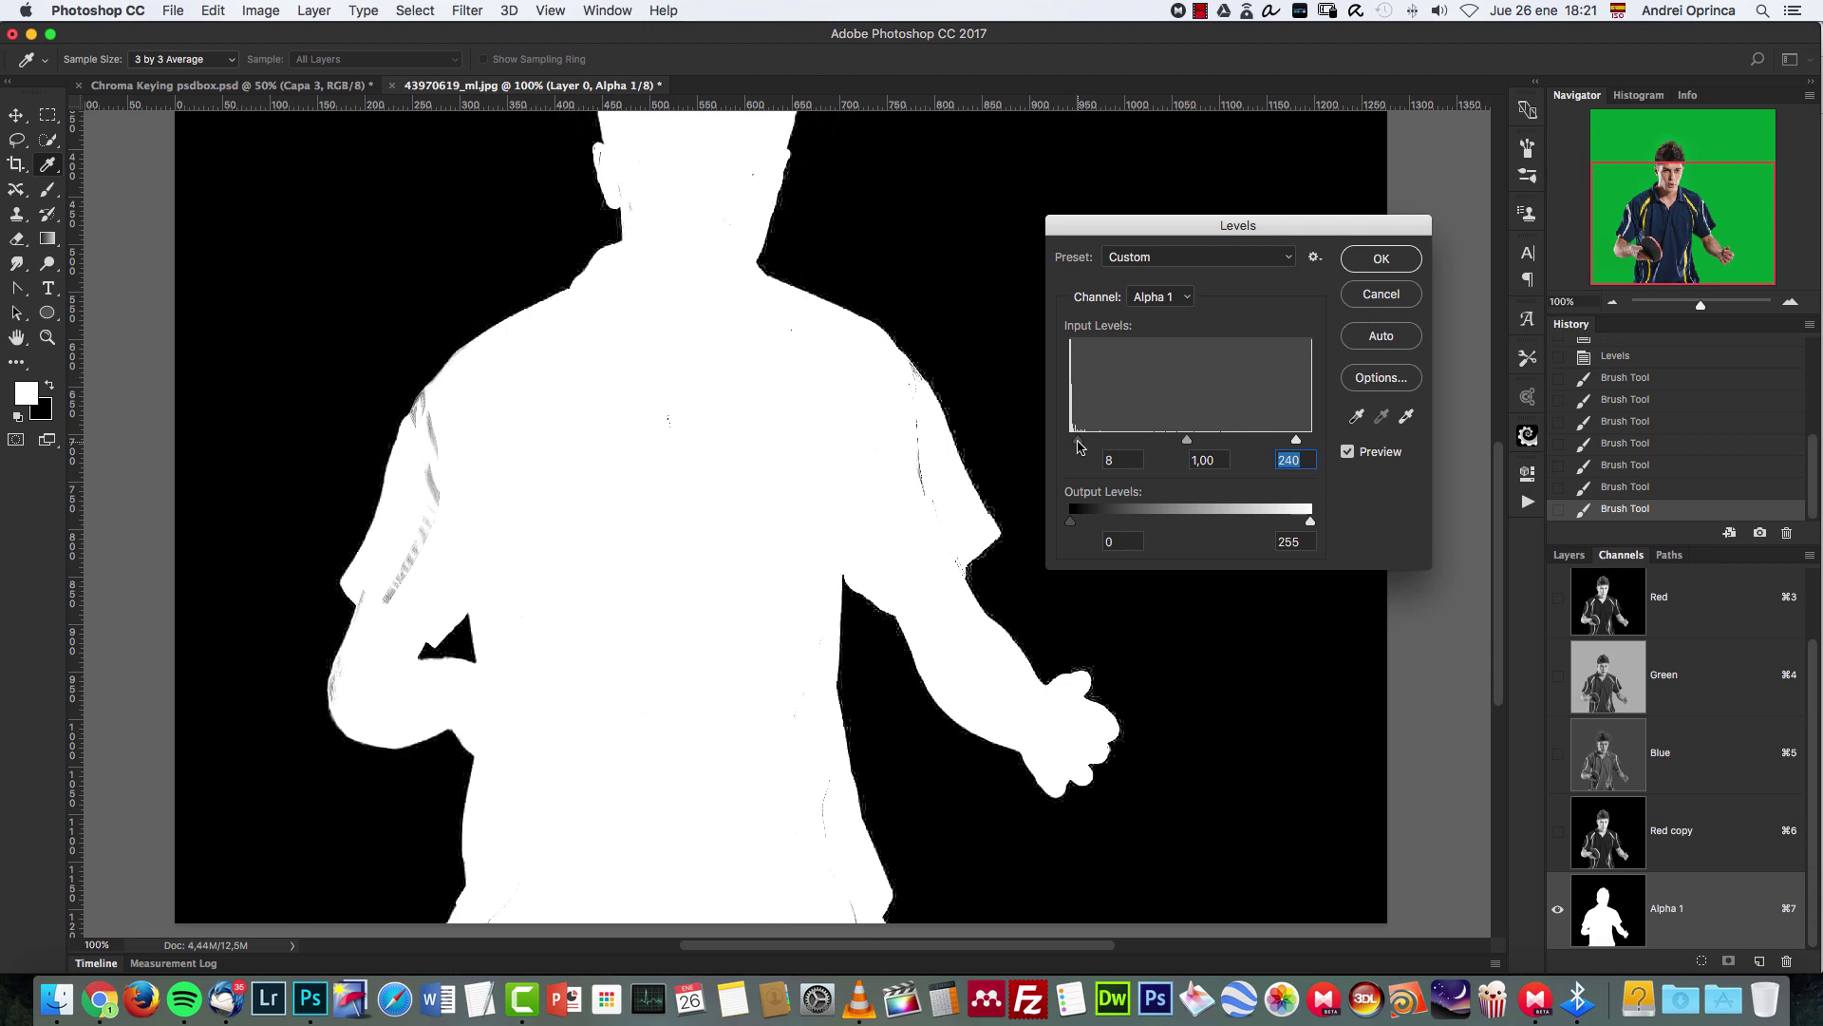
click(1372, 260)
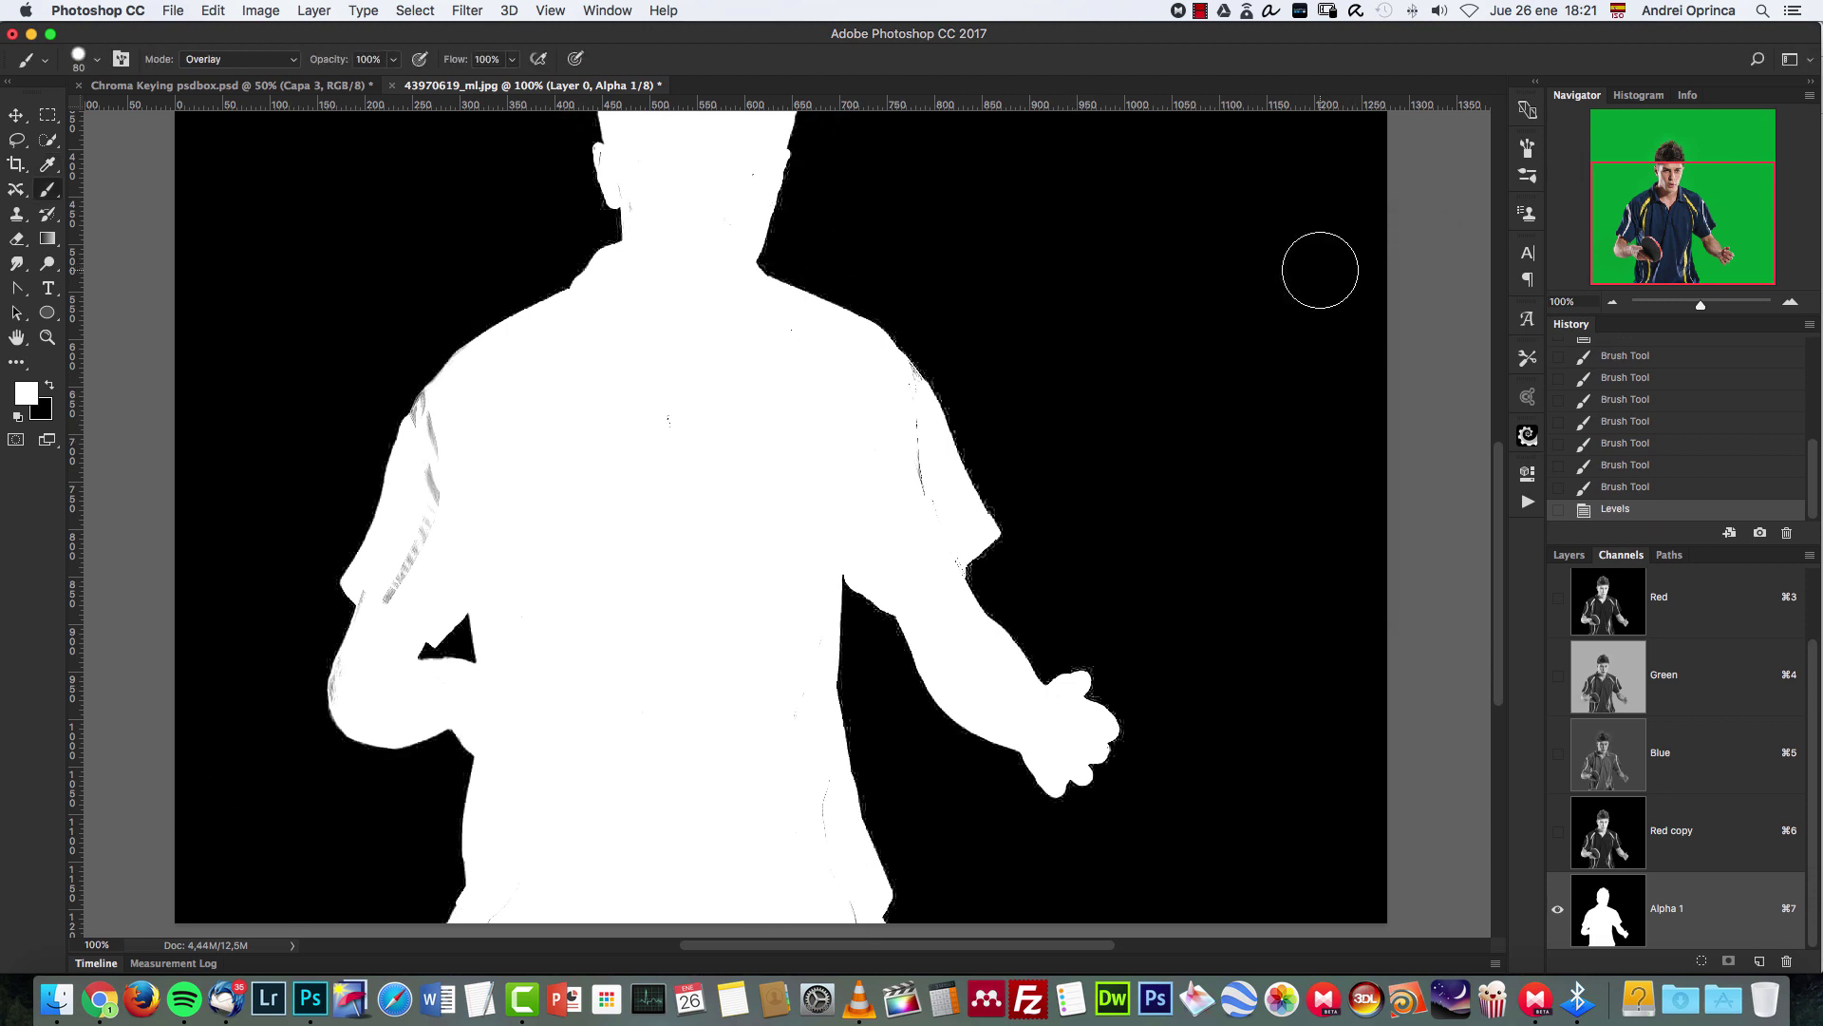
Switch the brush to Normal mode, whiten the racket-arm sleeve stripes, and fill the chest specks with a 50 px brush.
click(249, 61)
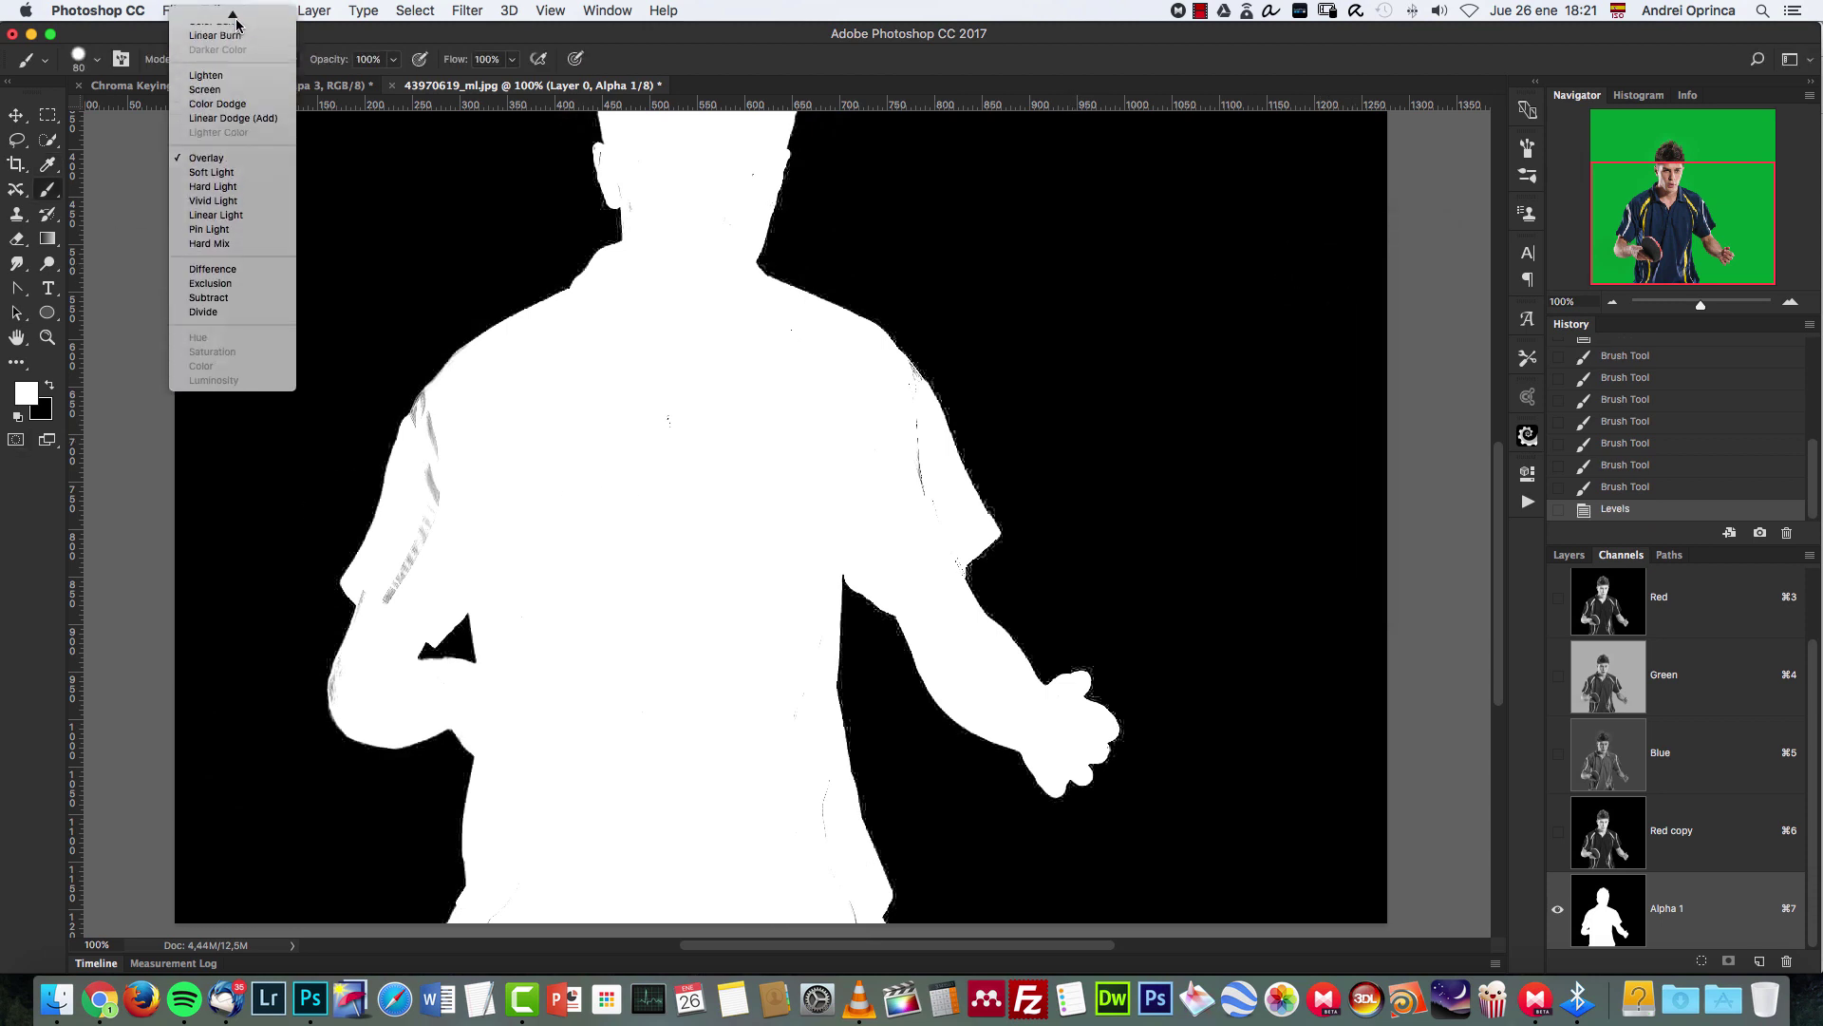
click(232, 25)
drag(456, 447, 415, 570)
key(bracketleft)
key(bracketleft)
key(bracketleft)
click(659, 395)
click(798, 355)
click(655, 395)
Undo the brush stroke on the free-arm sleeve and reduce the brush to 35 px.
drag(920, 412, 916, 480)
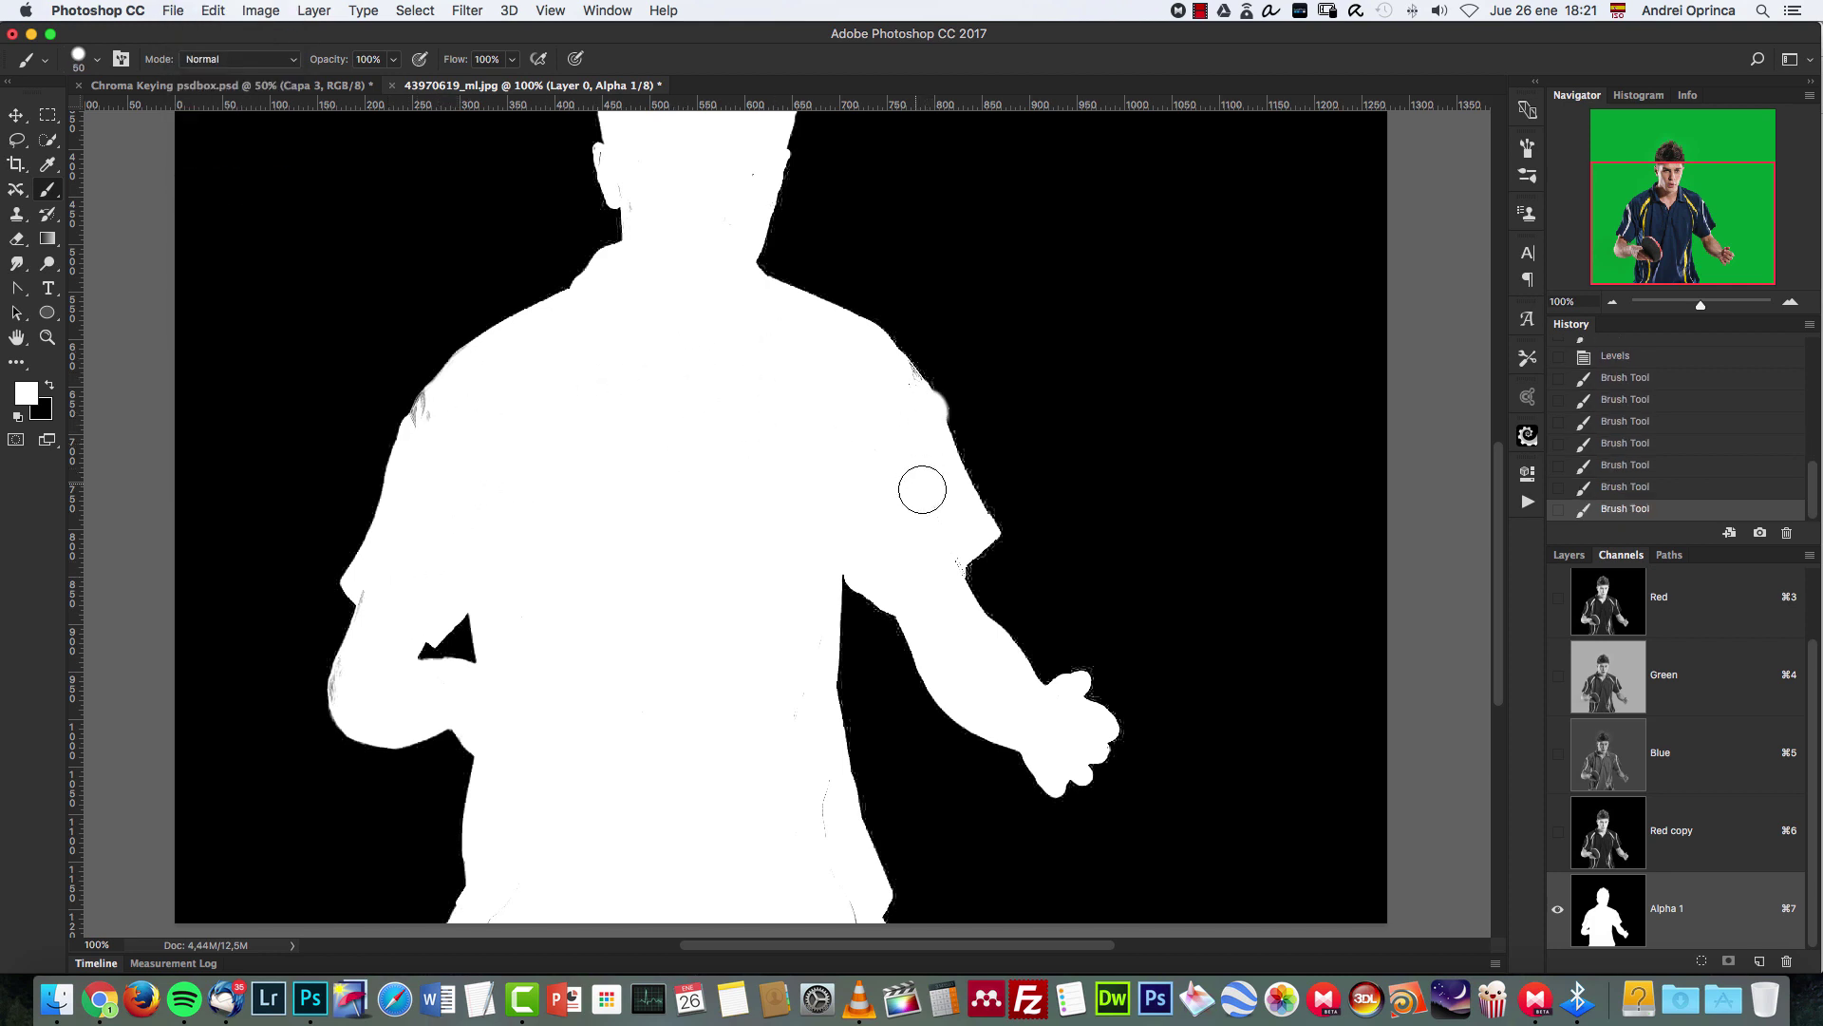
key(cmd+z)
key(bracketleft)
key(bracketleft)
key(bracketleft)
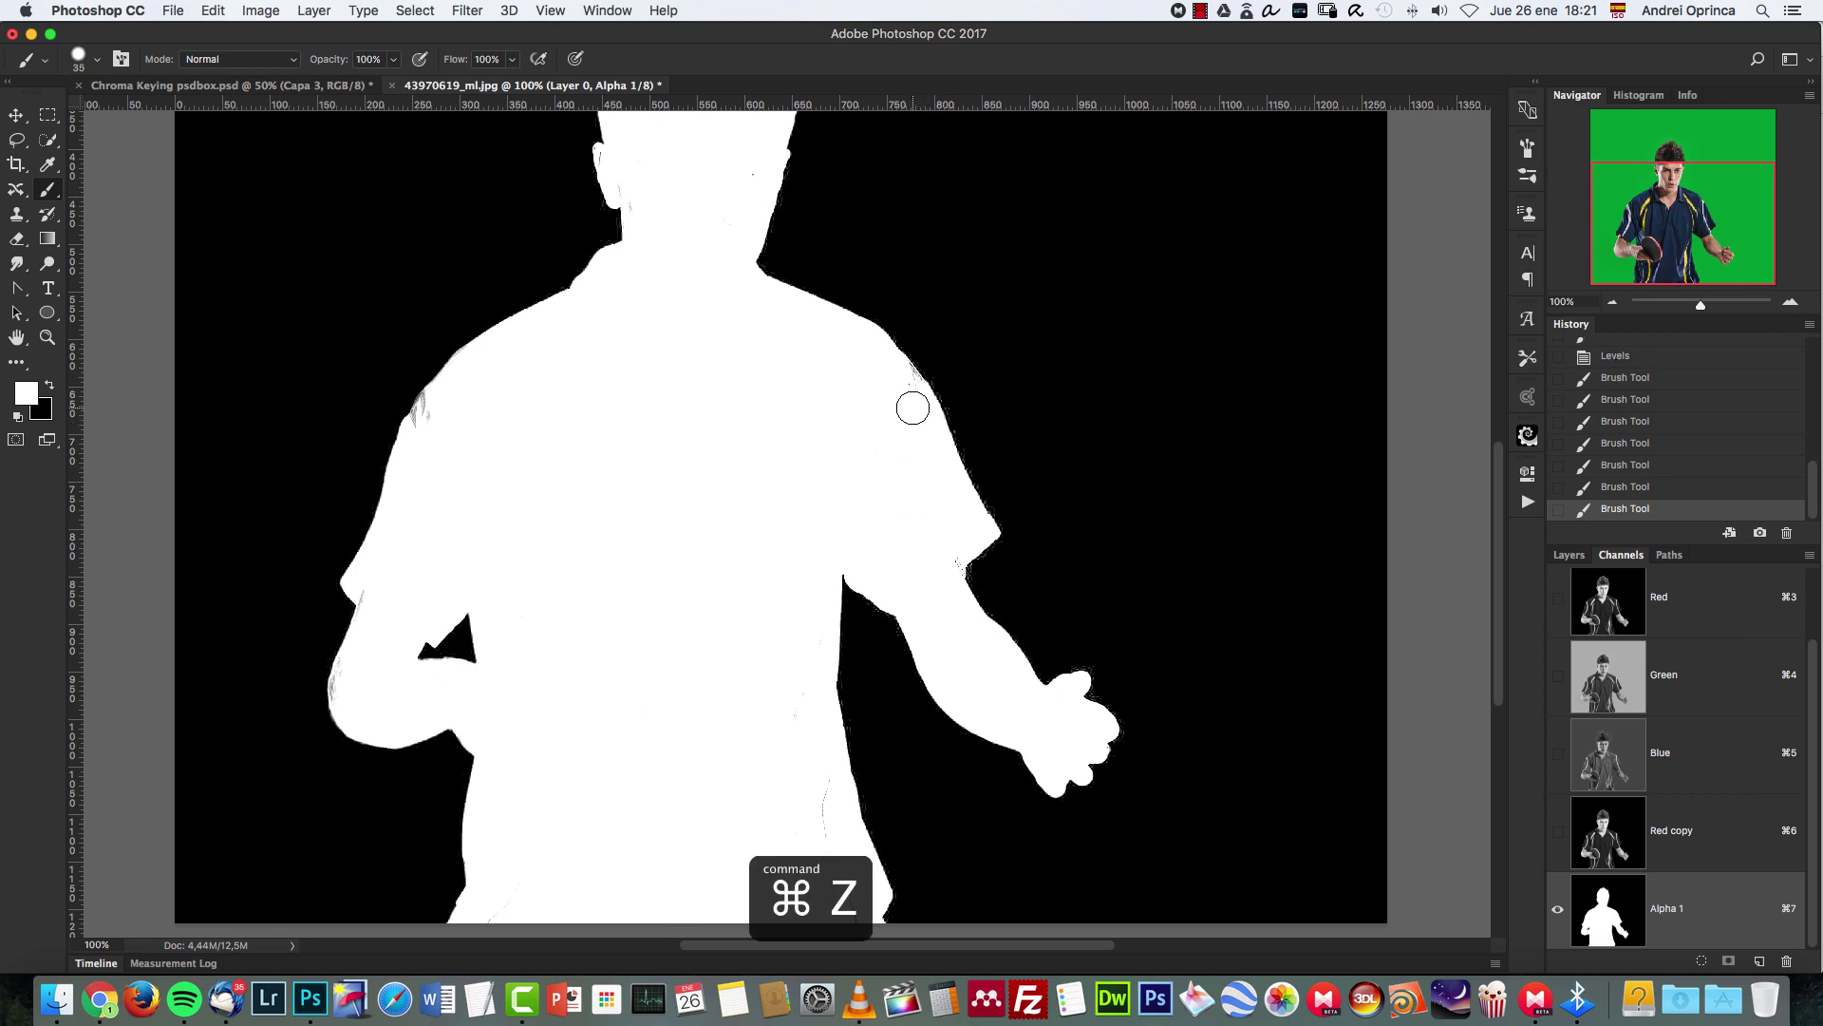
Paint white over the remaining specks on the lower shirt, the racket-side forearm and the shoulder.
drag(826, 545, 768, 338)
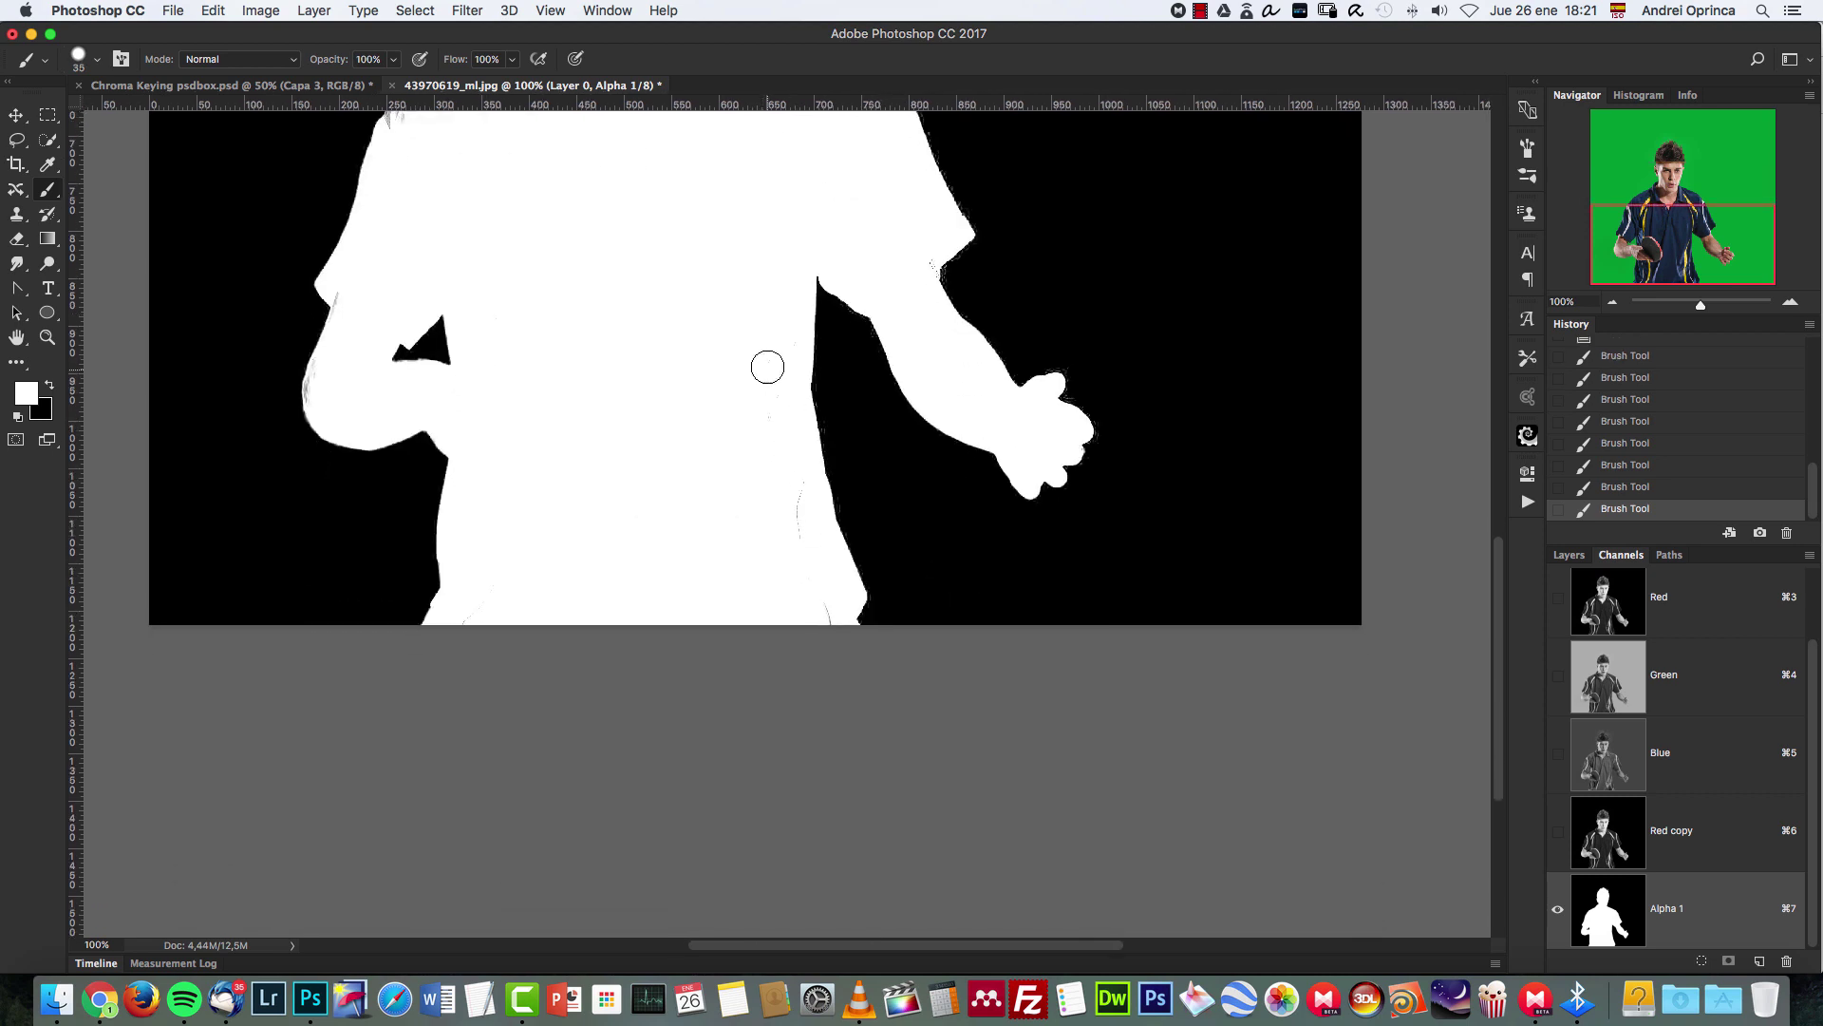
click(708, 504)
drag(349, 304, 320, 388)
key(space)
drag(563, 269, 623, 529)
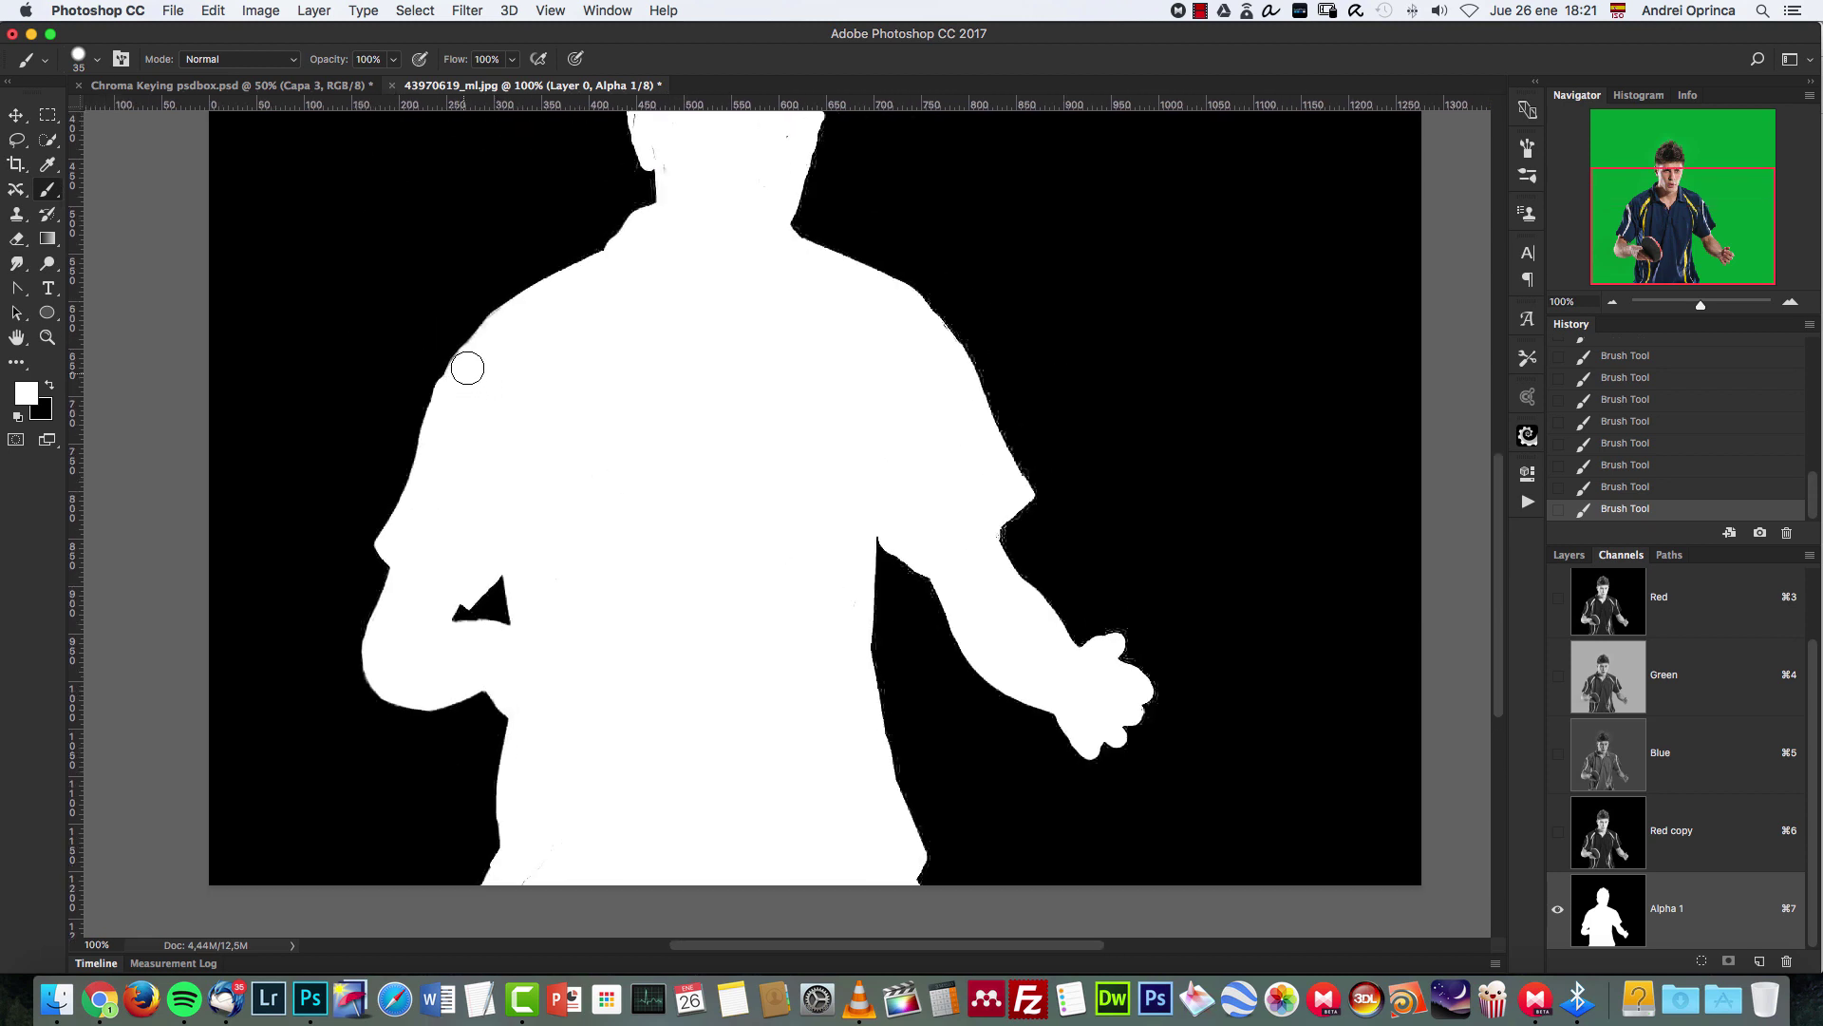
Reduce the brush to 15 px, fill the specks on the face, and undo the last unwanted stroke.
scroll(502, 345, up, 10)
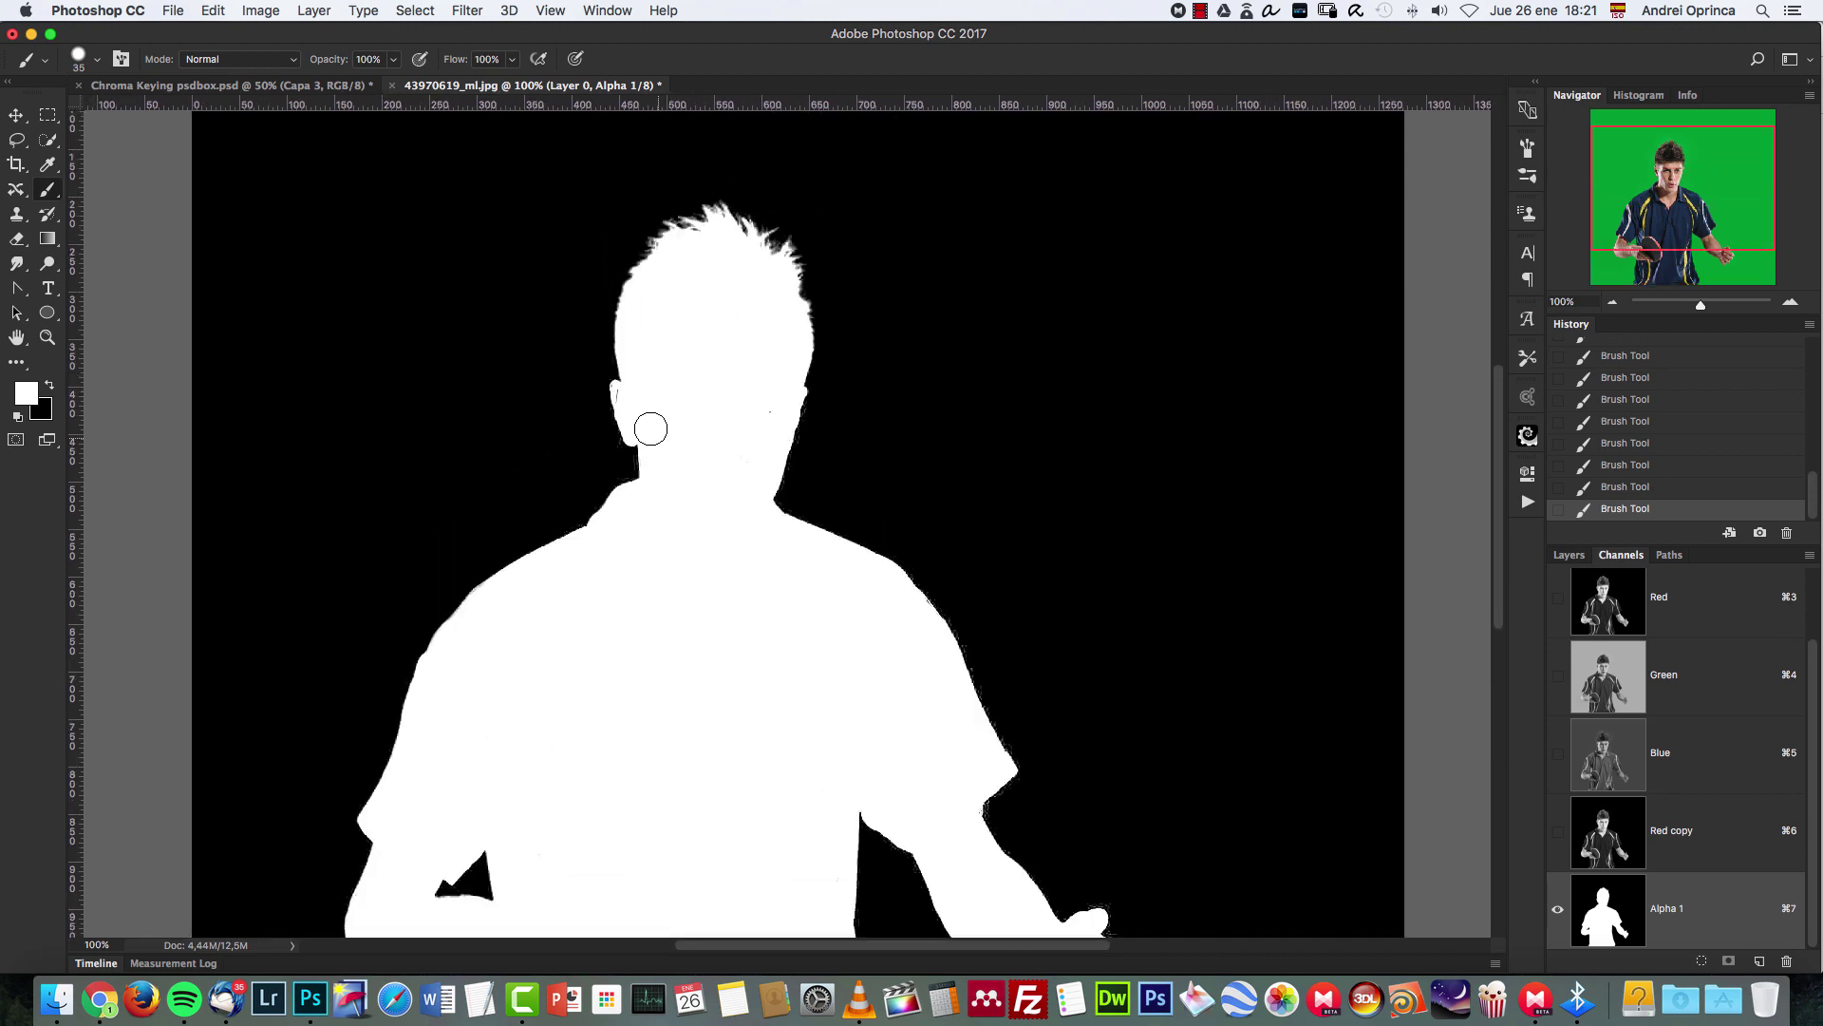
key(bracketleft)
key(bracketleft)
key(super+z)
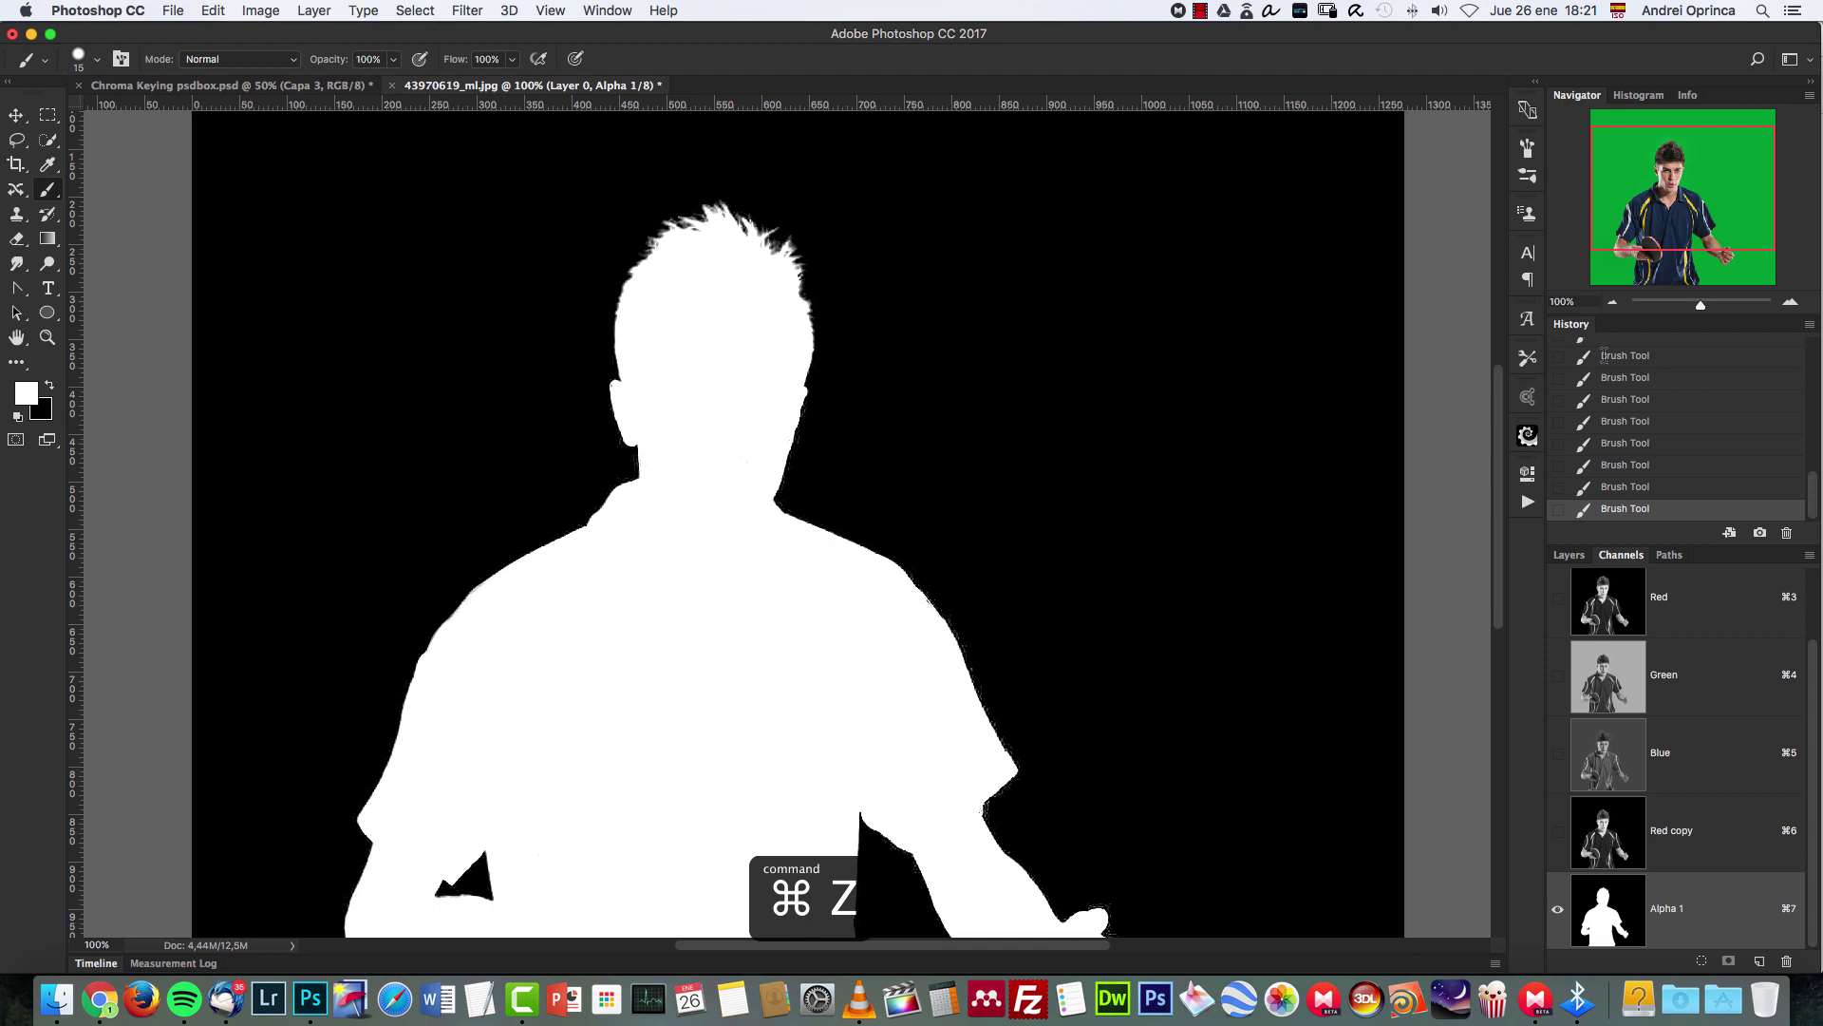
key(super+minus)
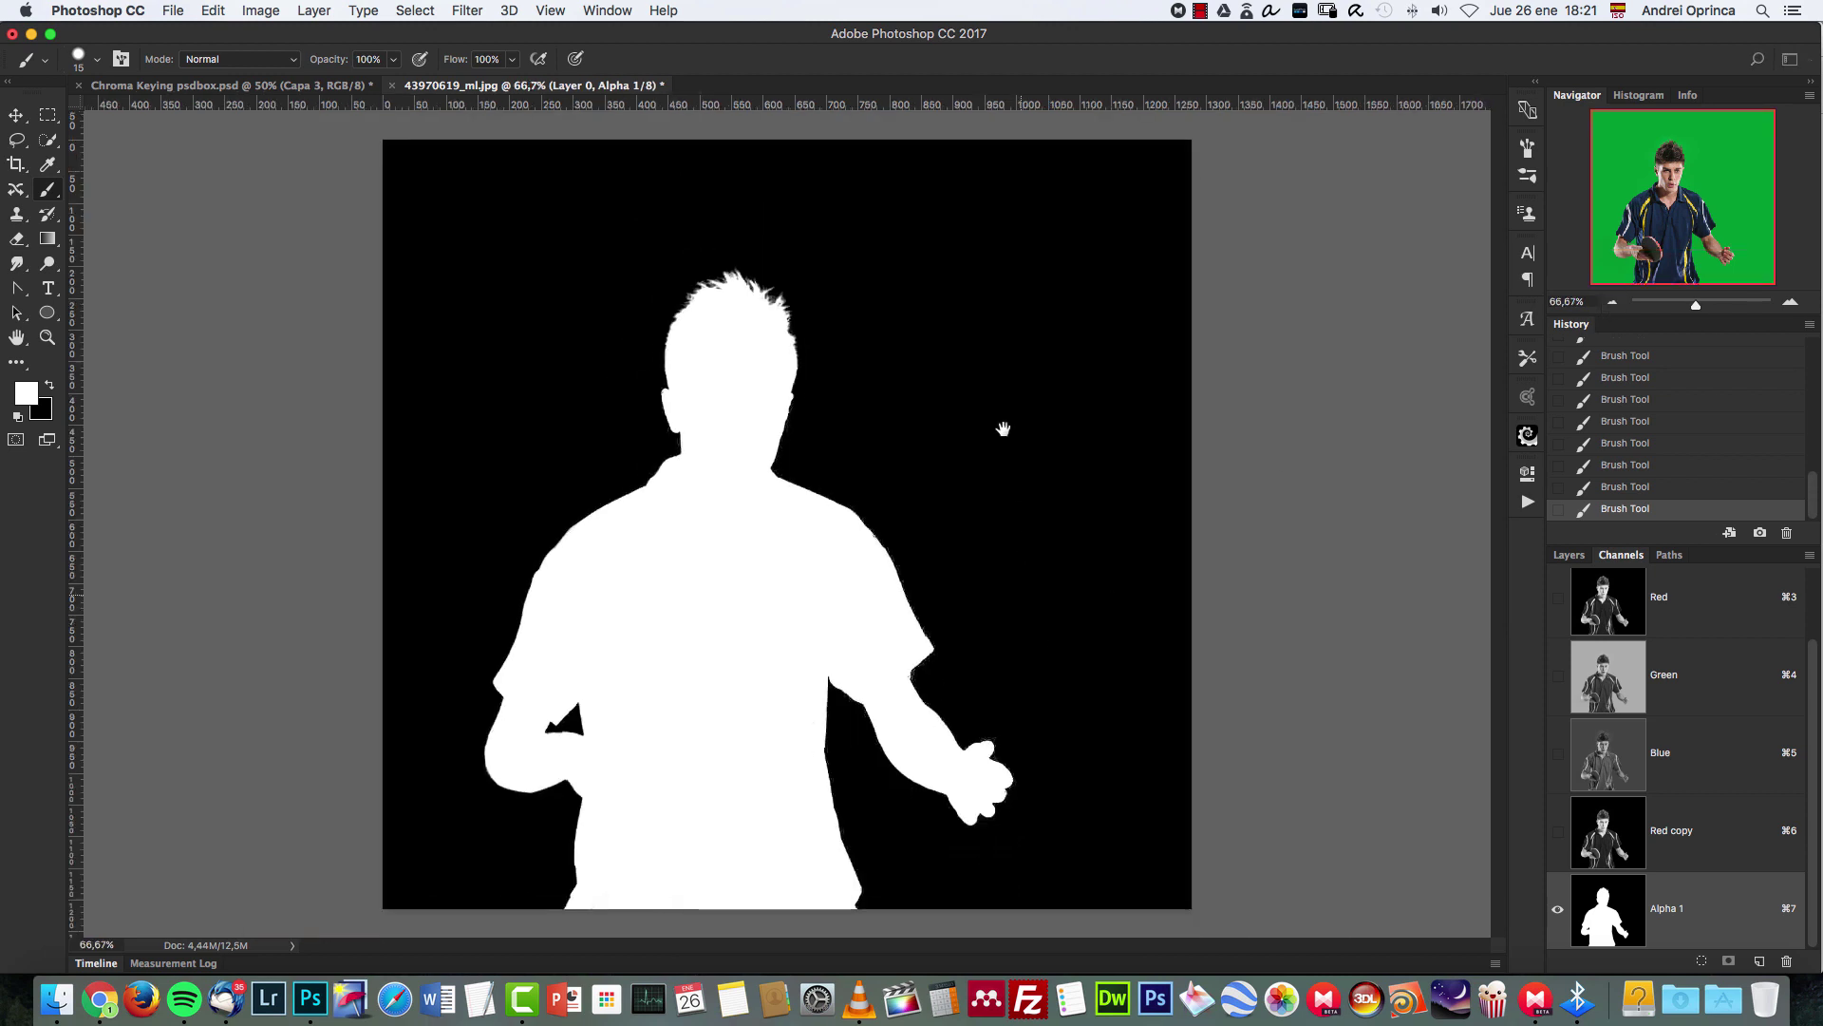
Load Alpha 1 as a selection and, from the RGB composite, use it to add a layer mask to Layer 0.
super+click(1603, 913)
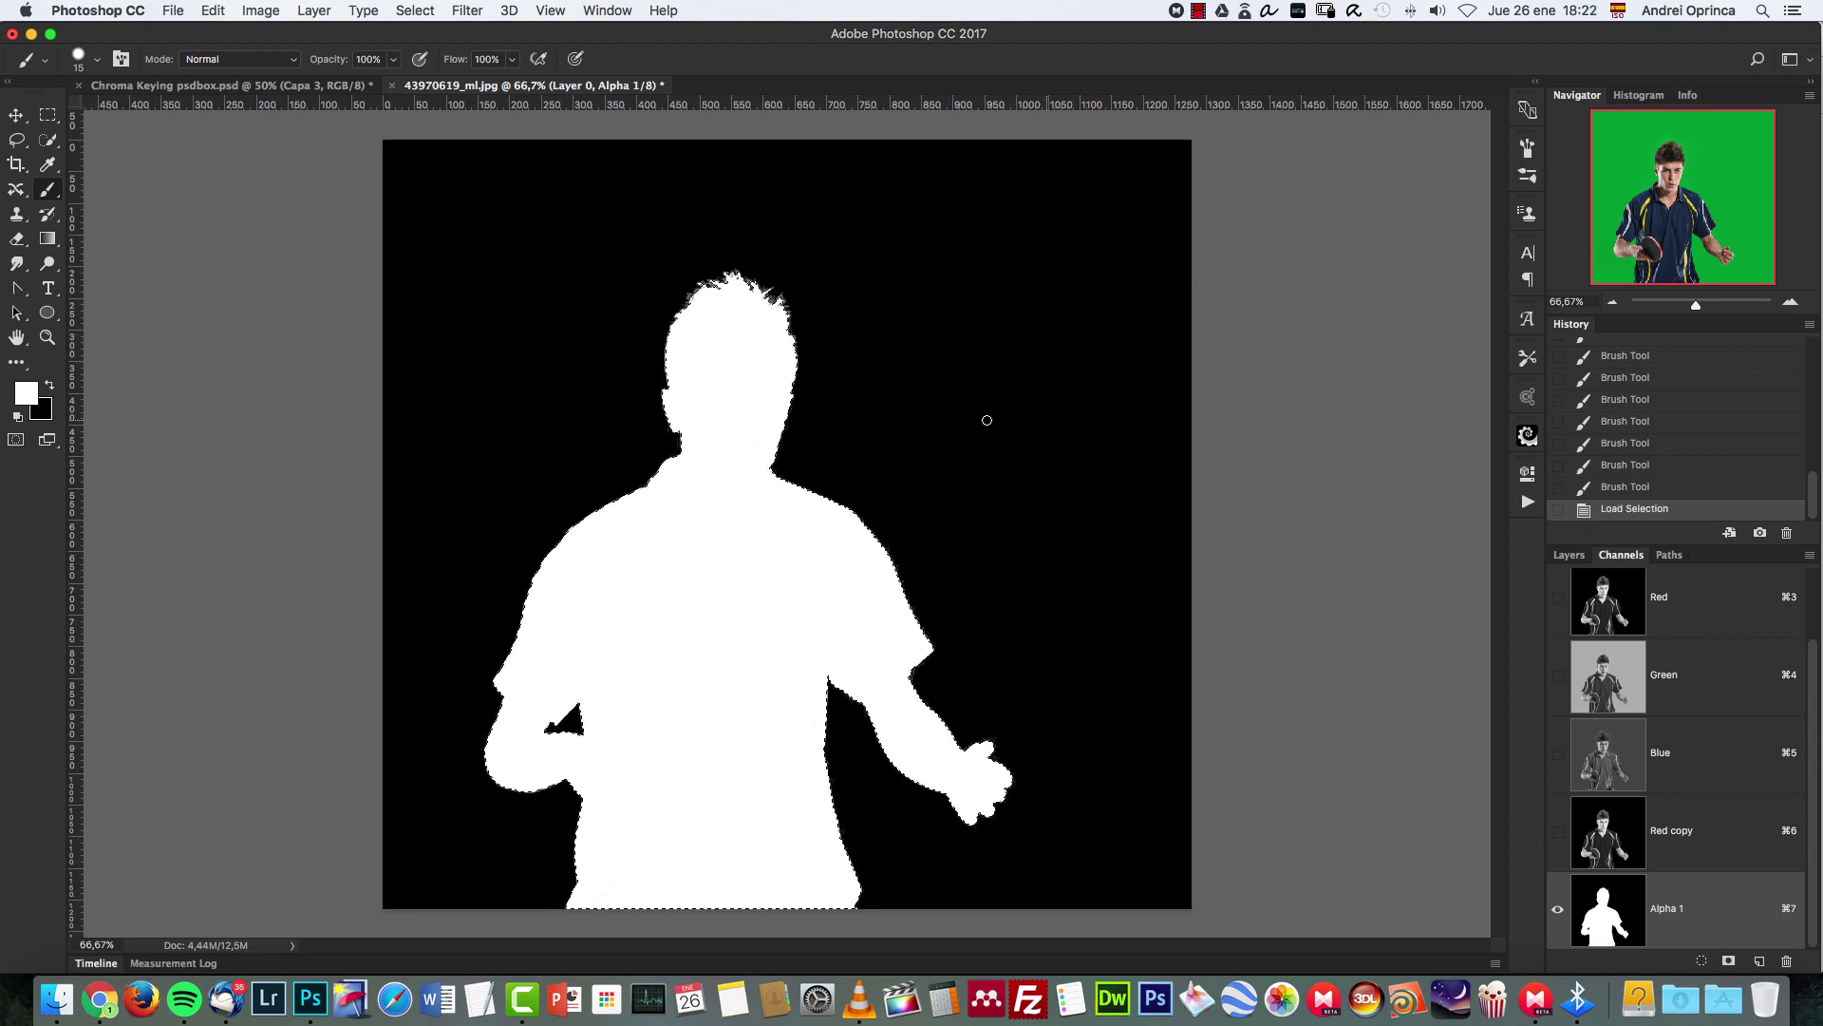
scroll(1717, 606, up, 2)
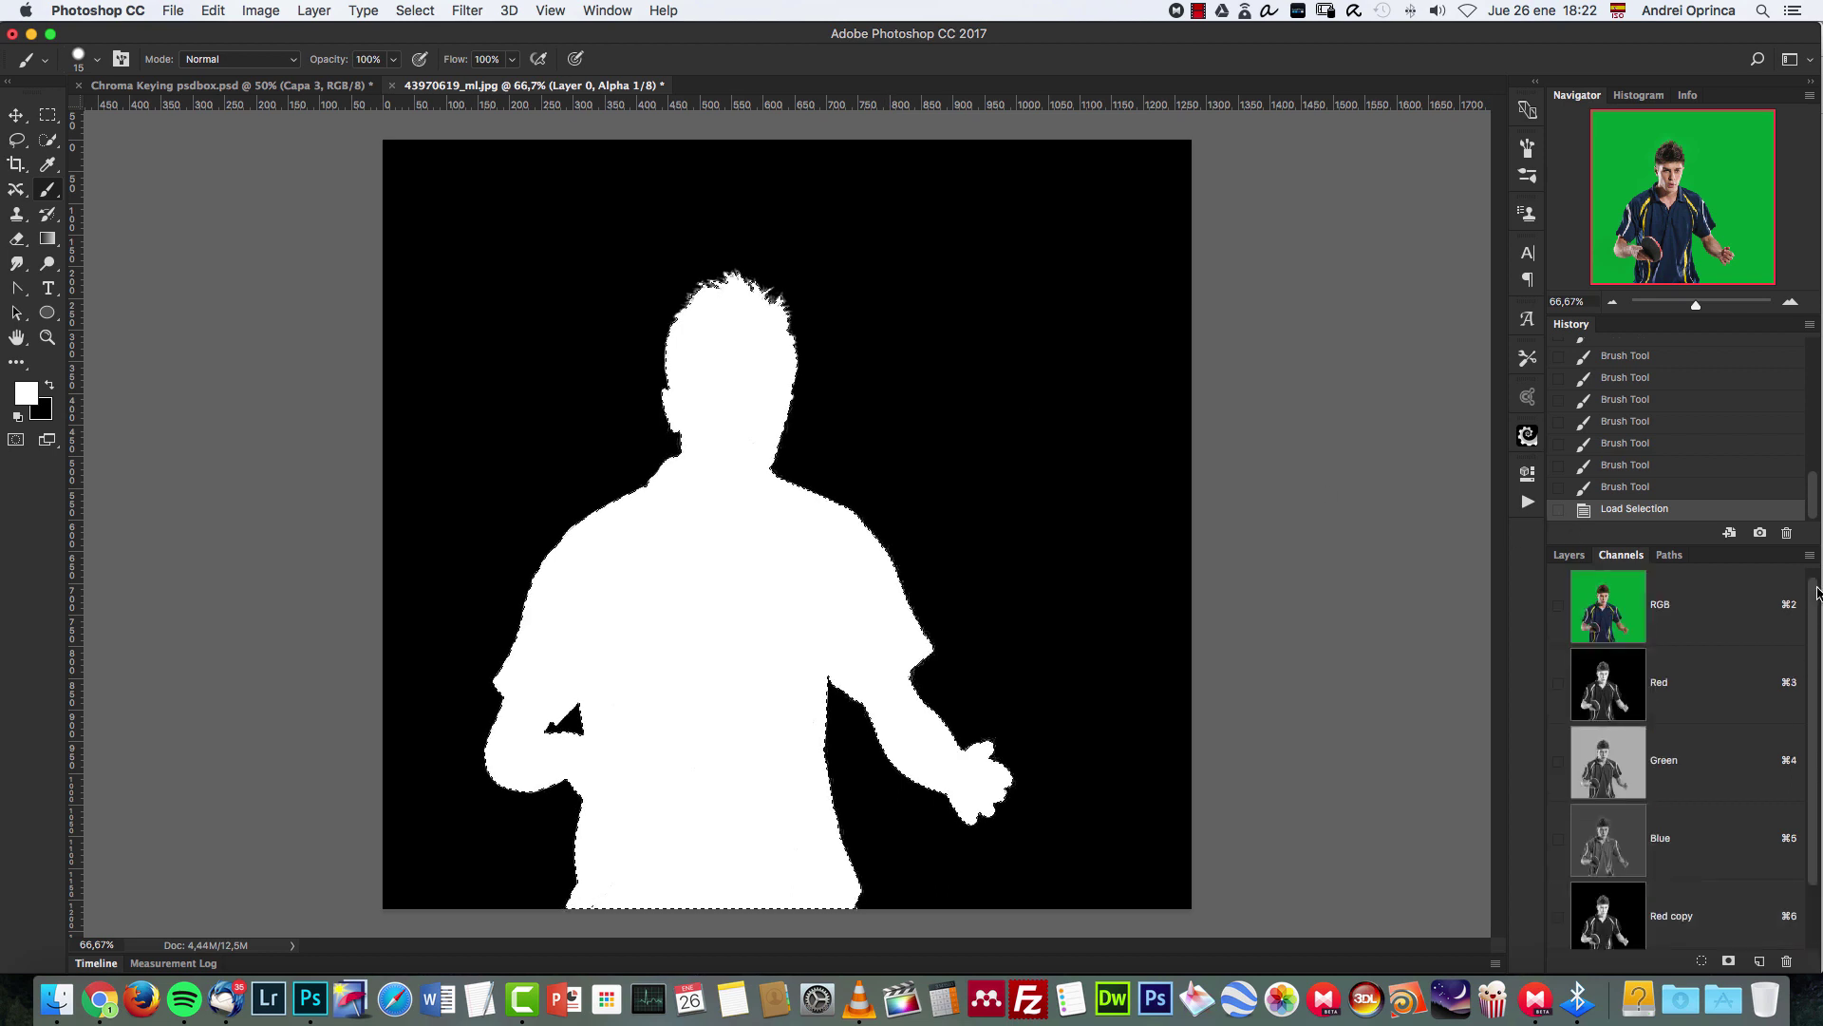
click(1717, 606)
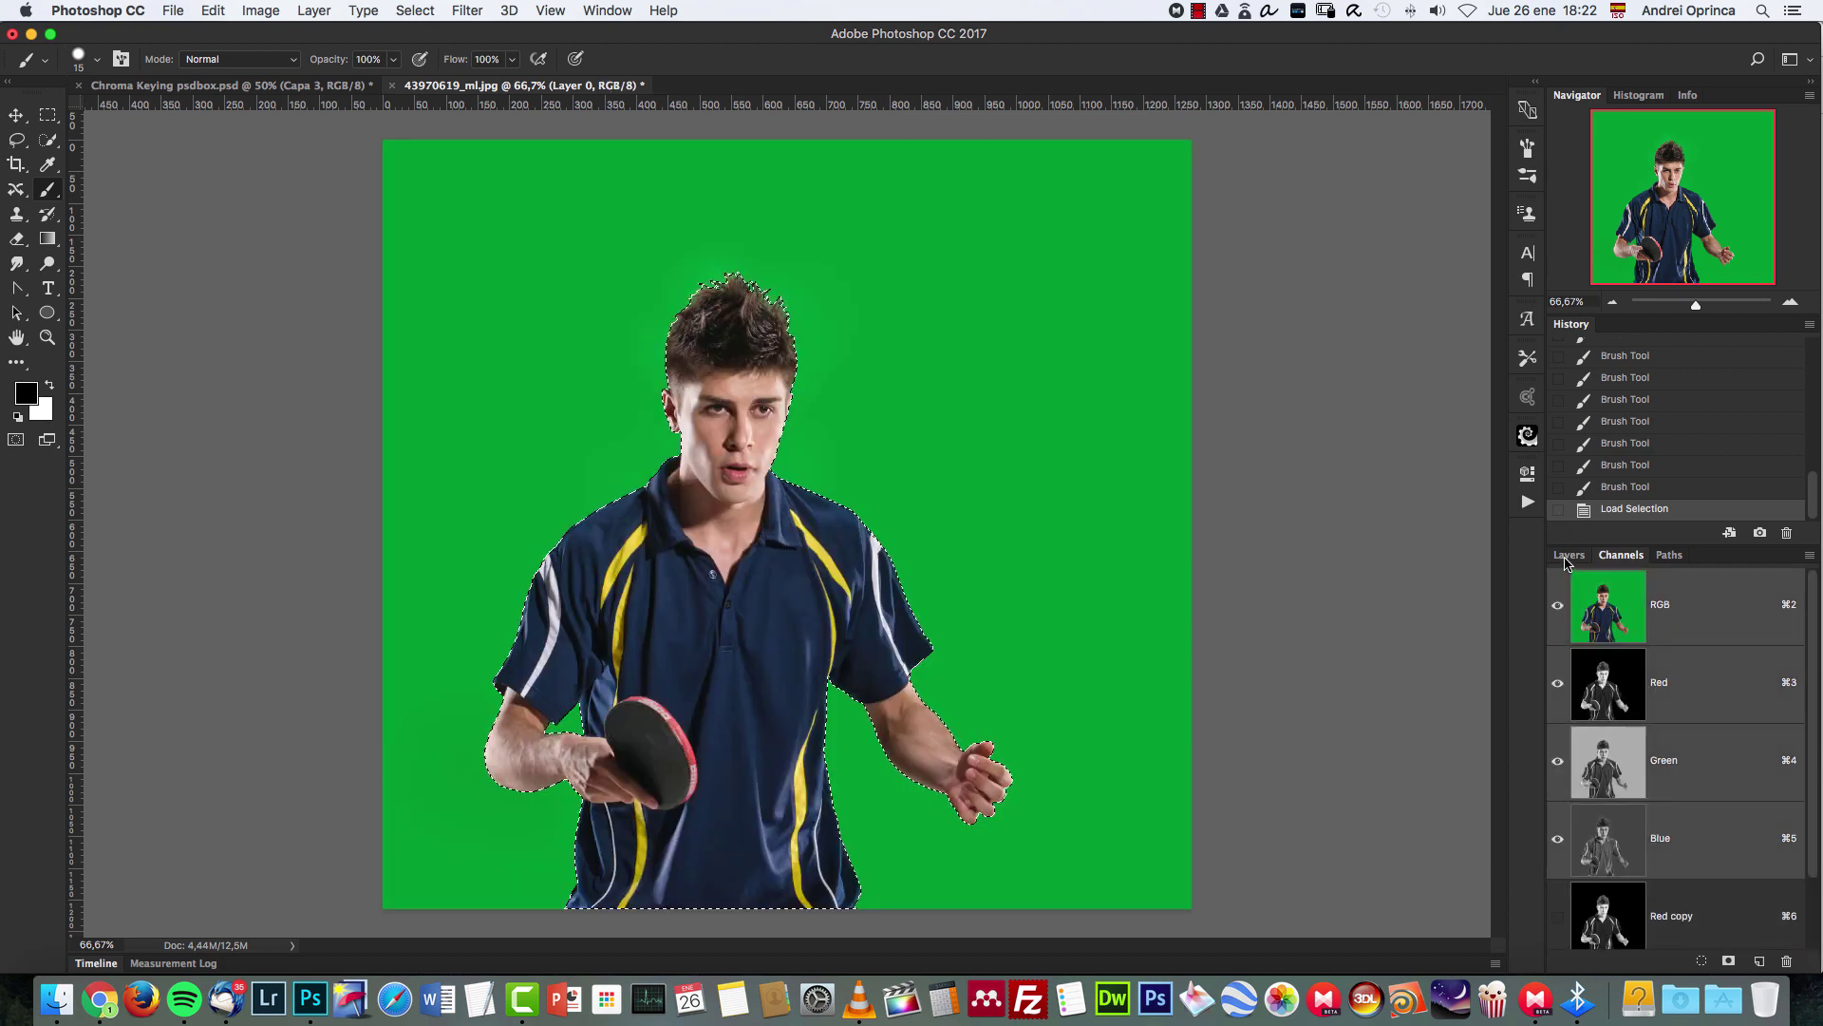
click(1569, 555)
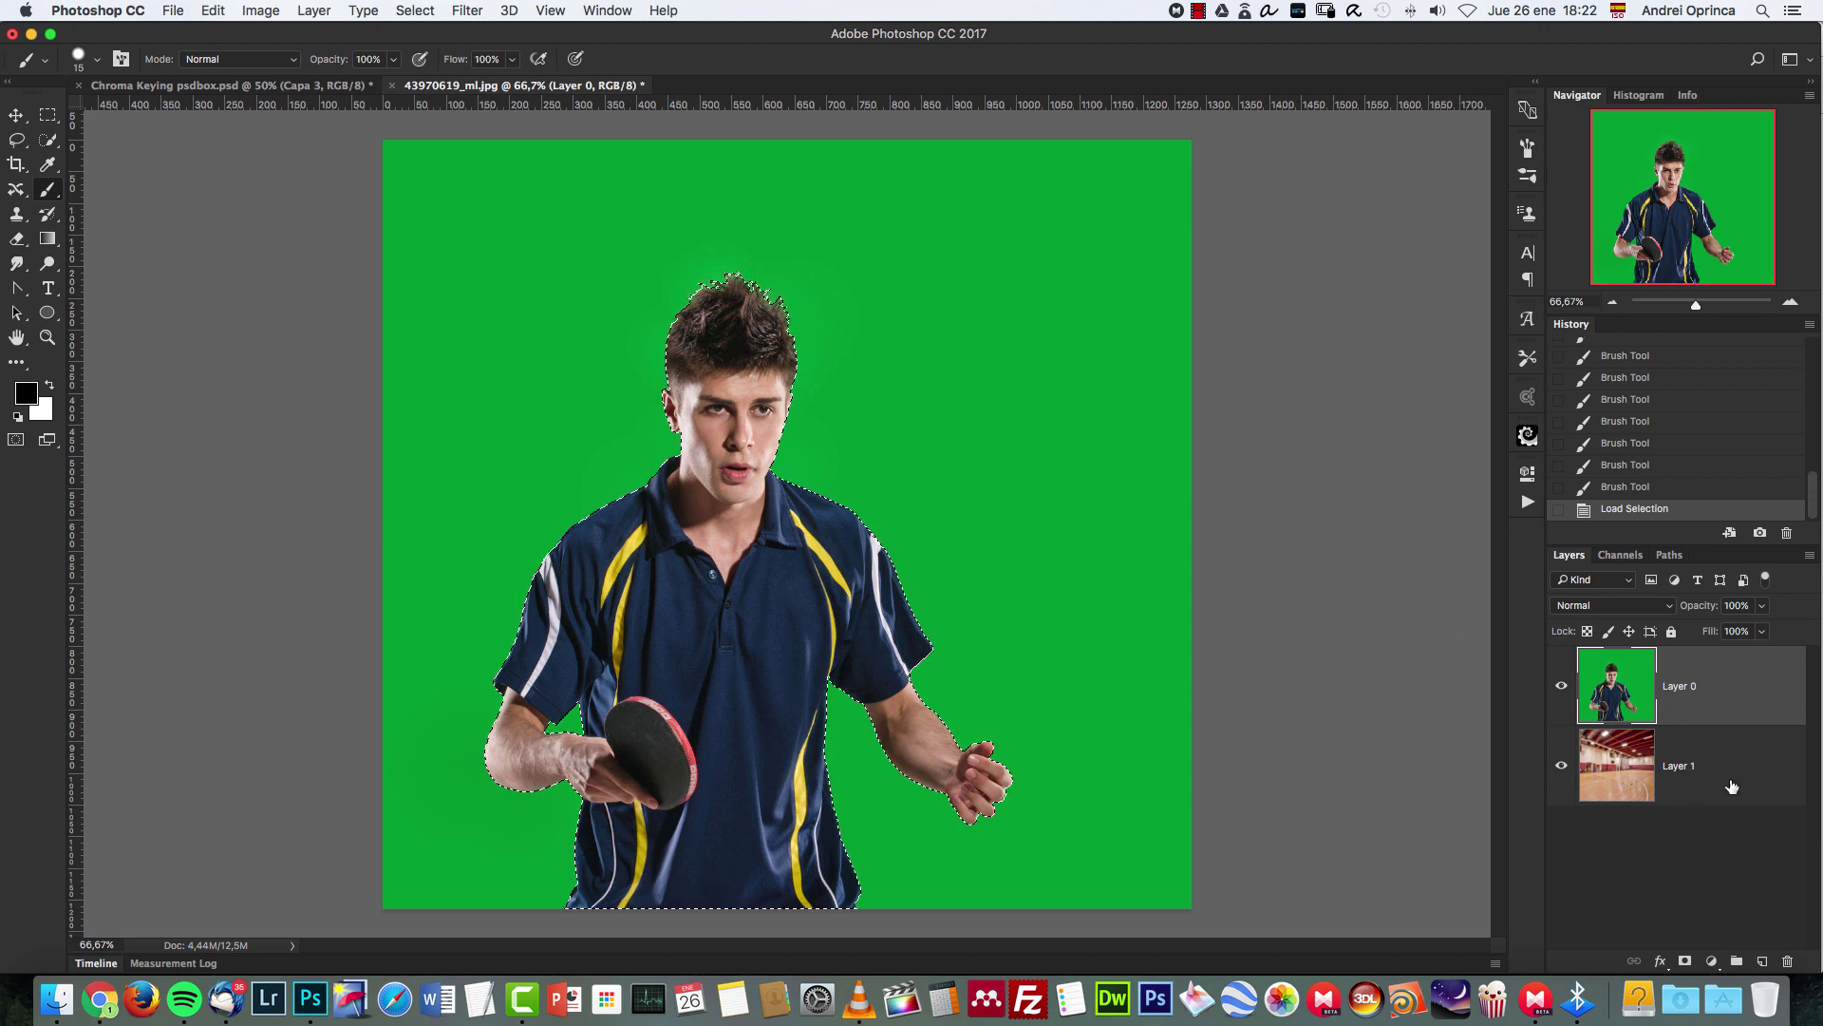
click(1685, 961)
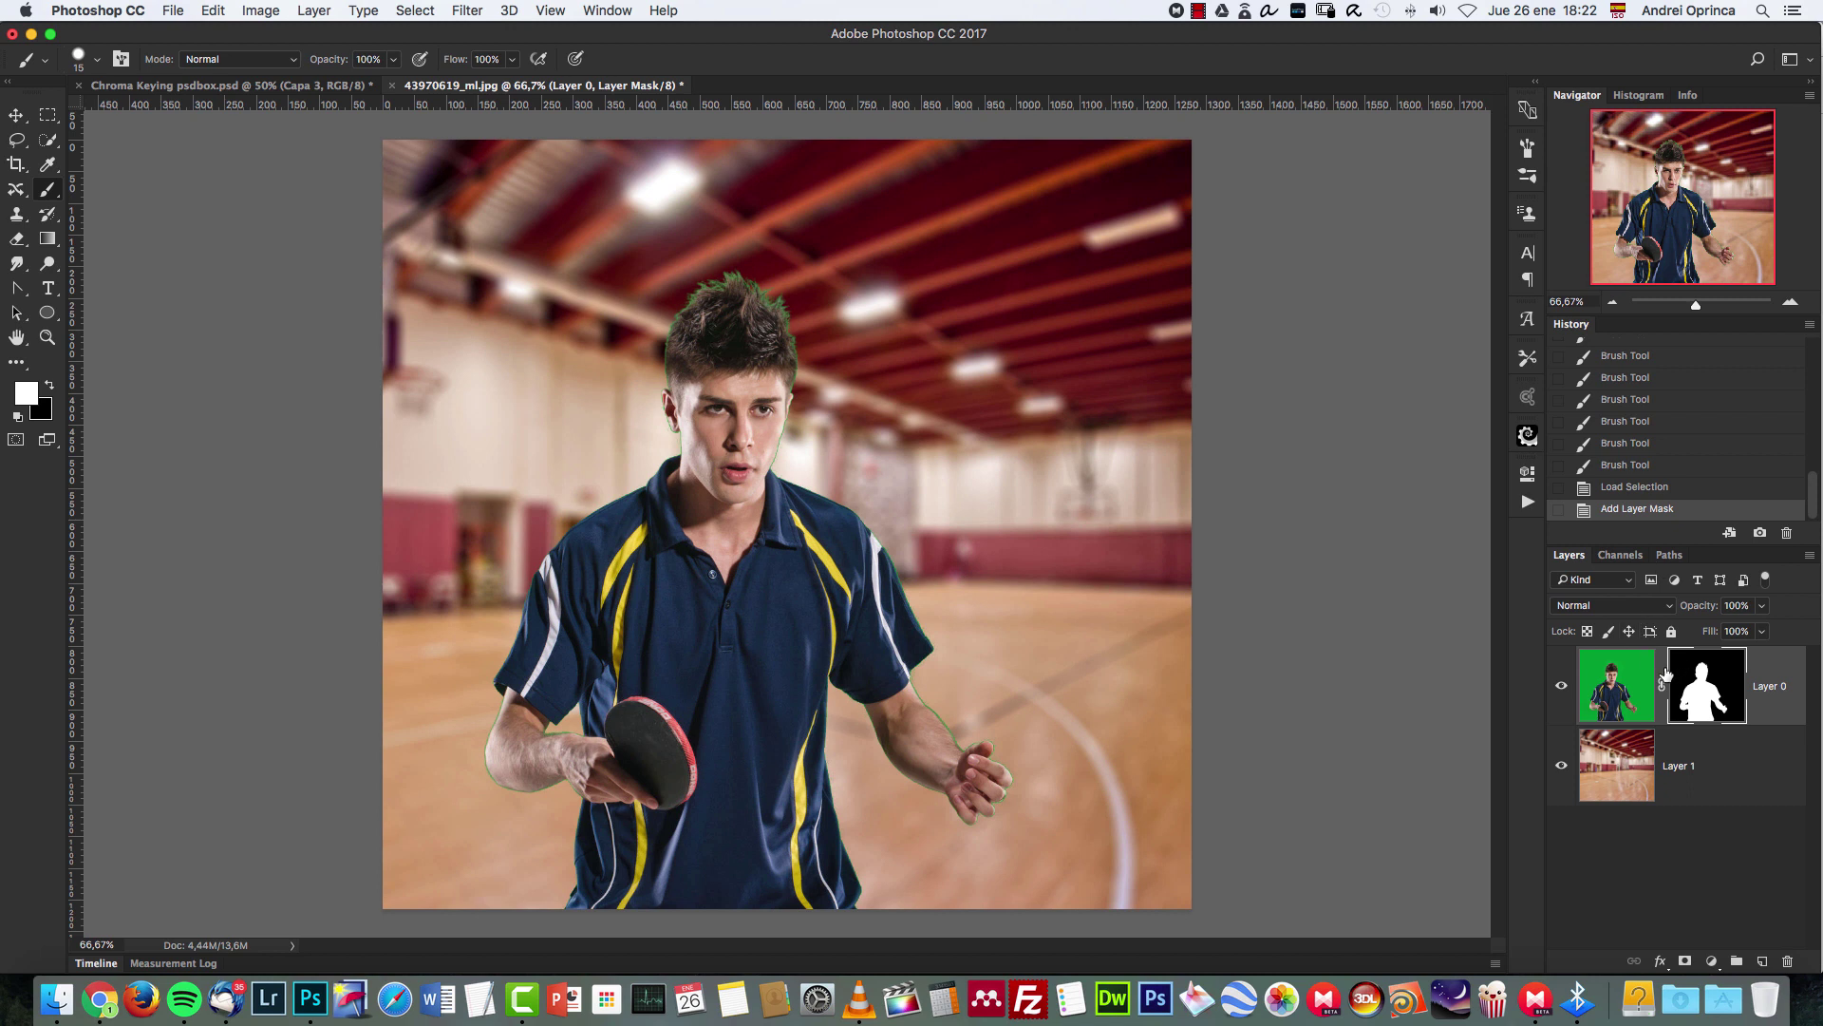
Examine the masked player's edges around the hair, shirt, arms and hands at 100% zoom.
key(super+1)
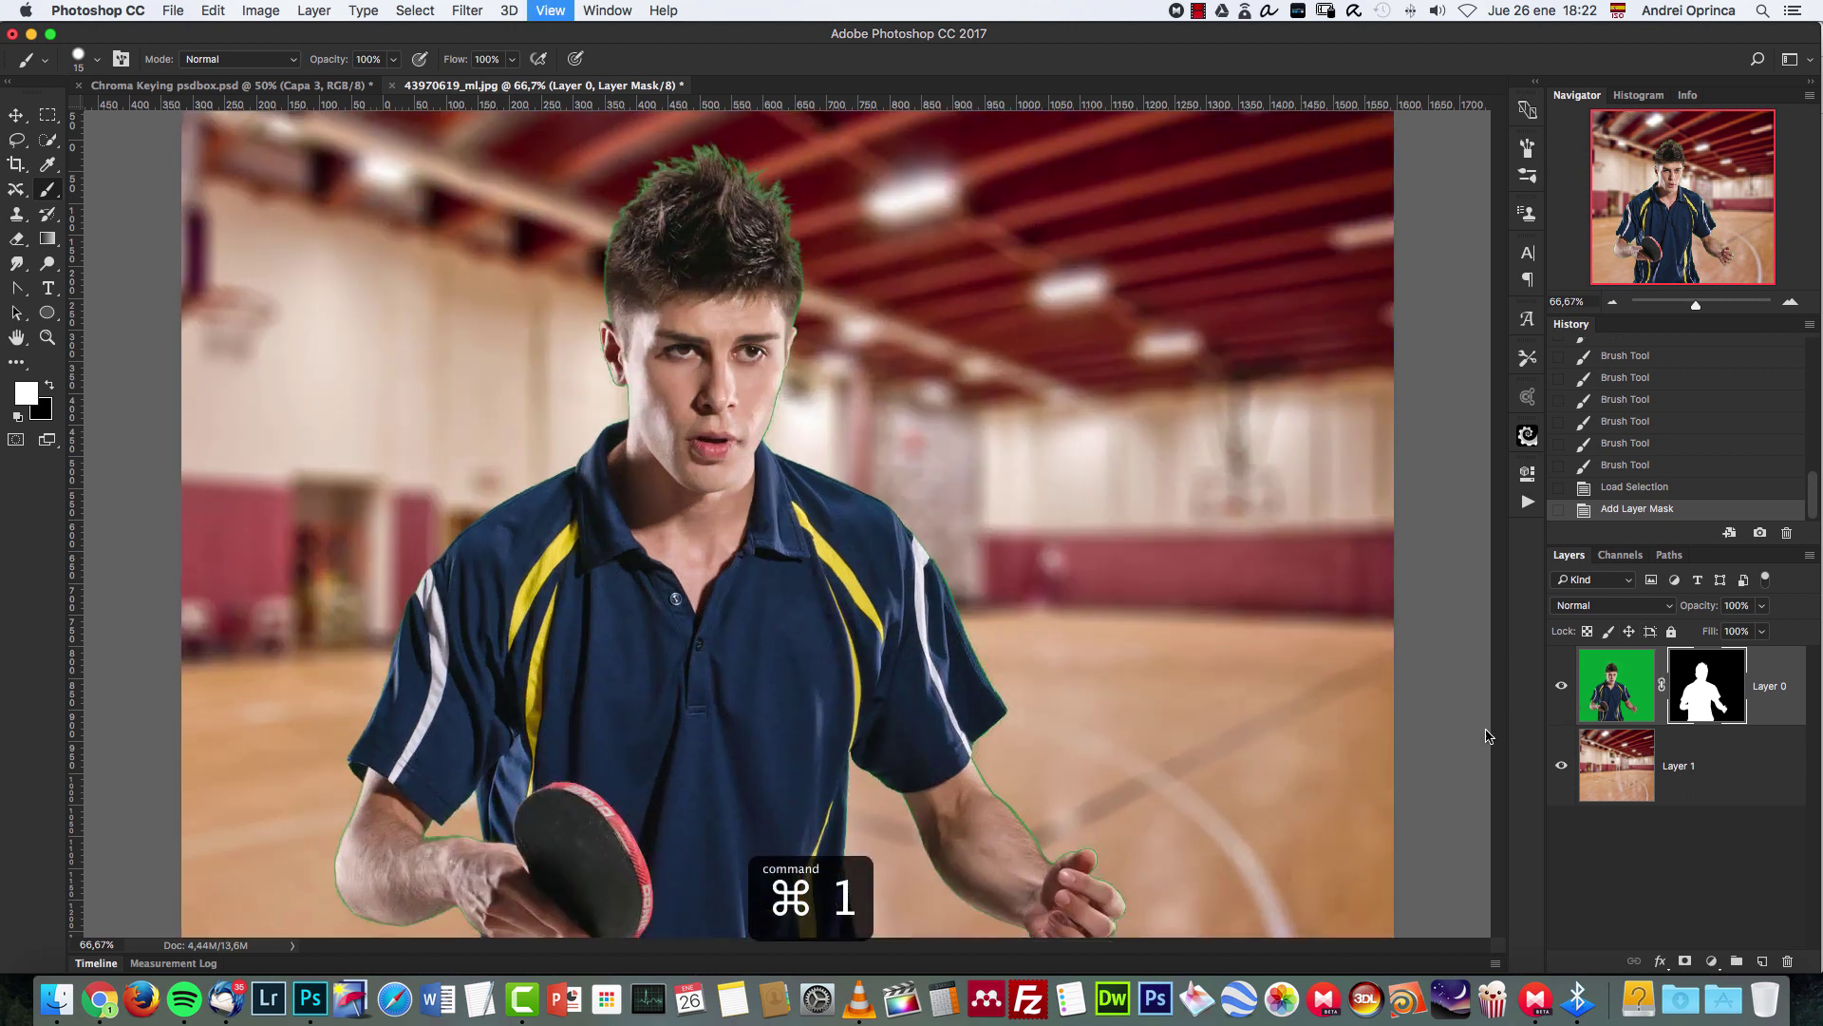
drag(1696, 225, 1695, 251)
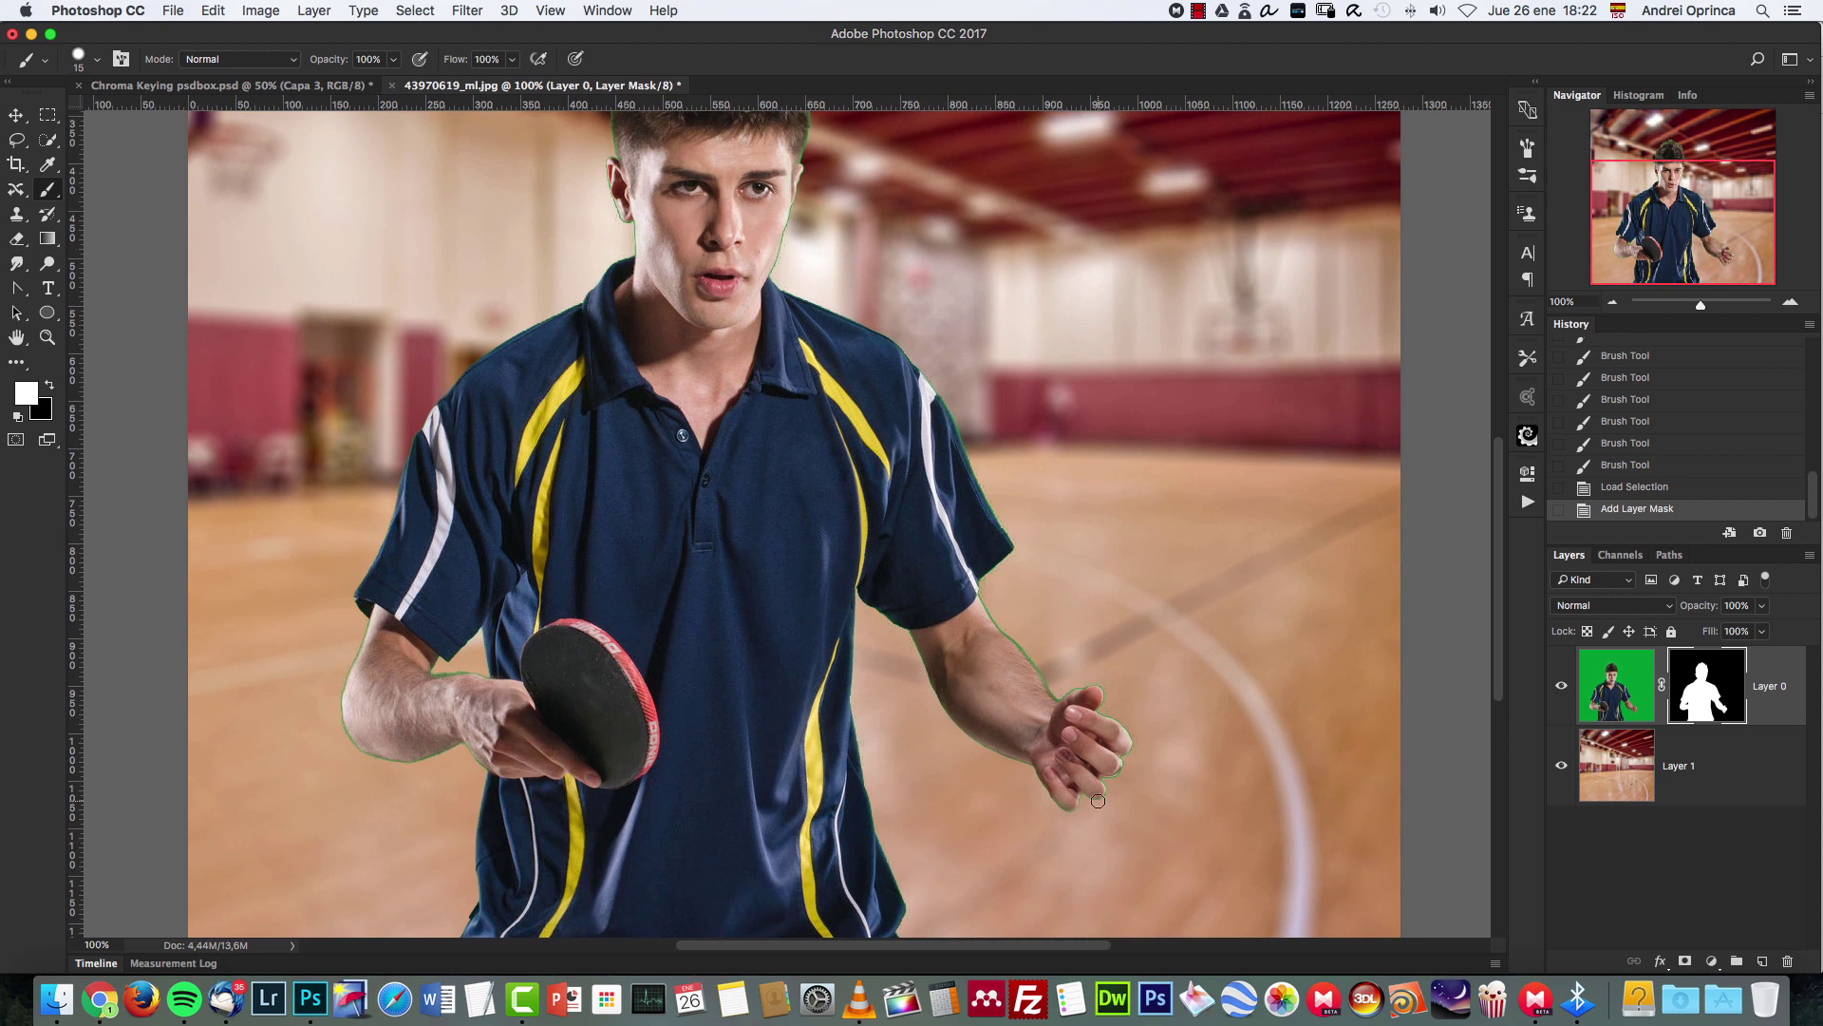
drag(1012, 594, 1018, 974)
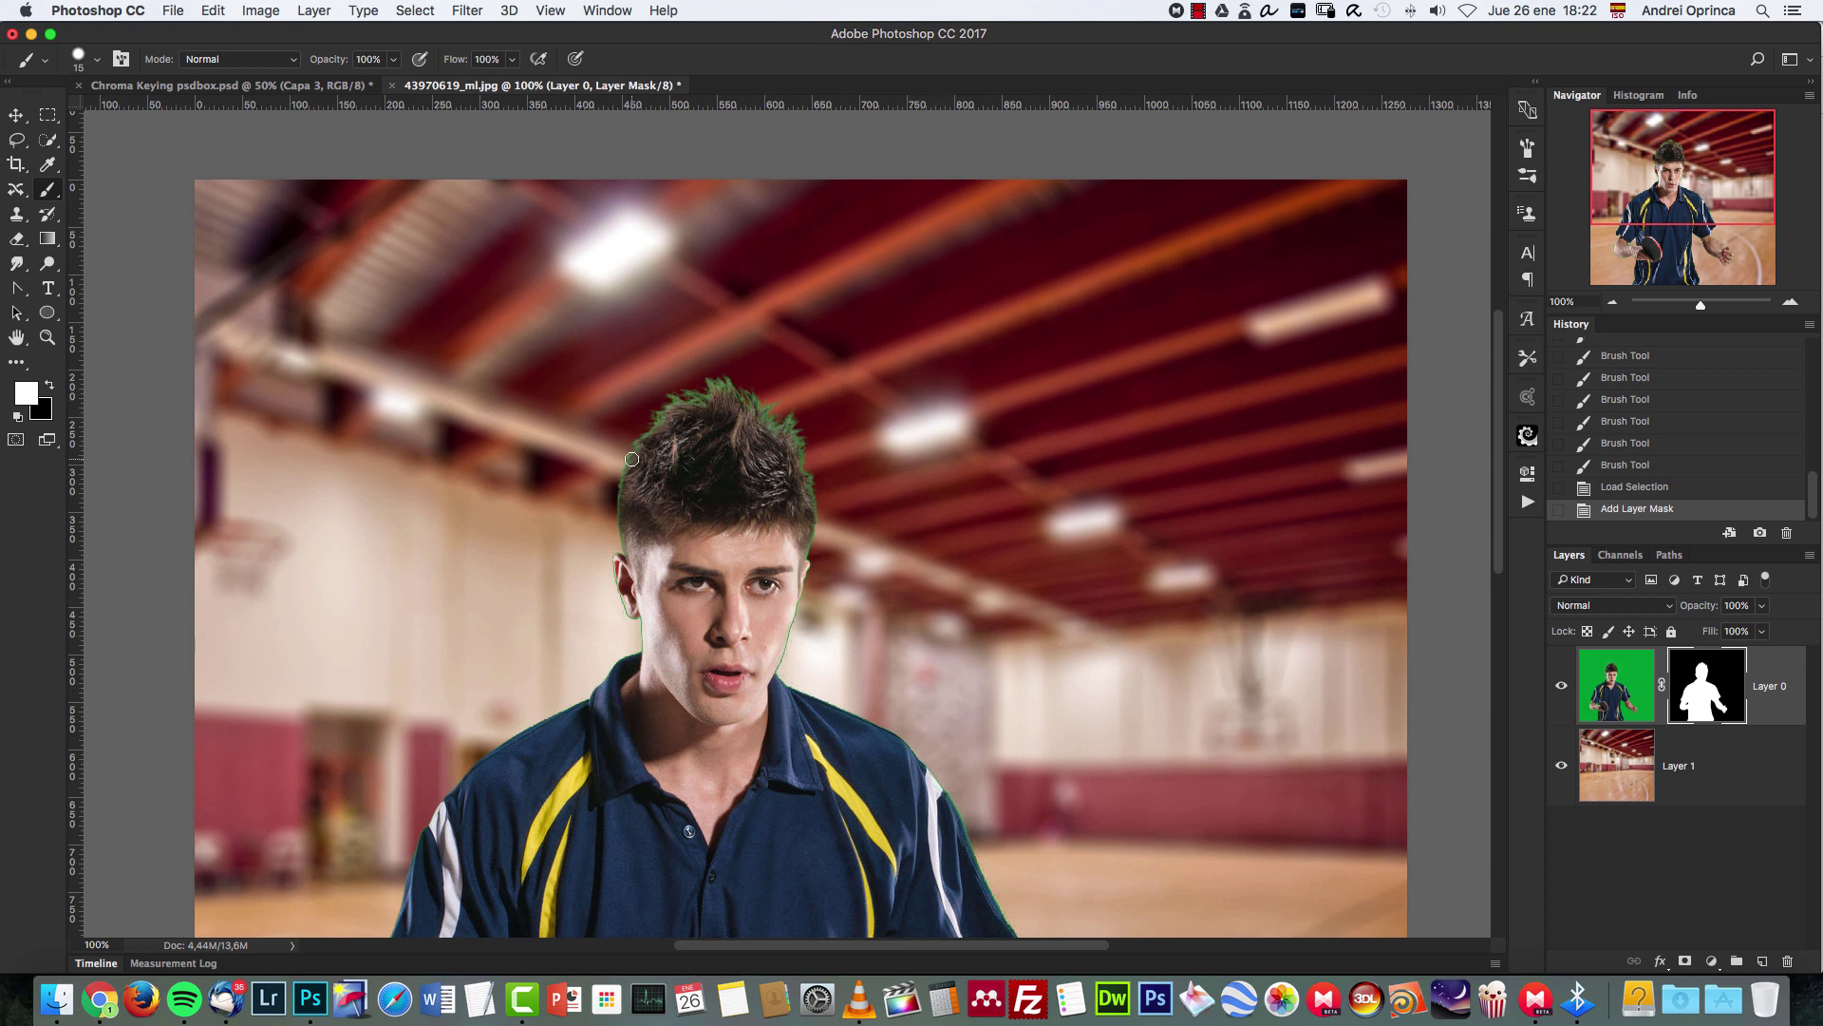
scroll(771, 435, down, 10)
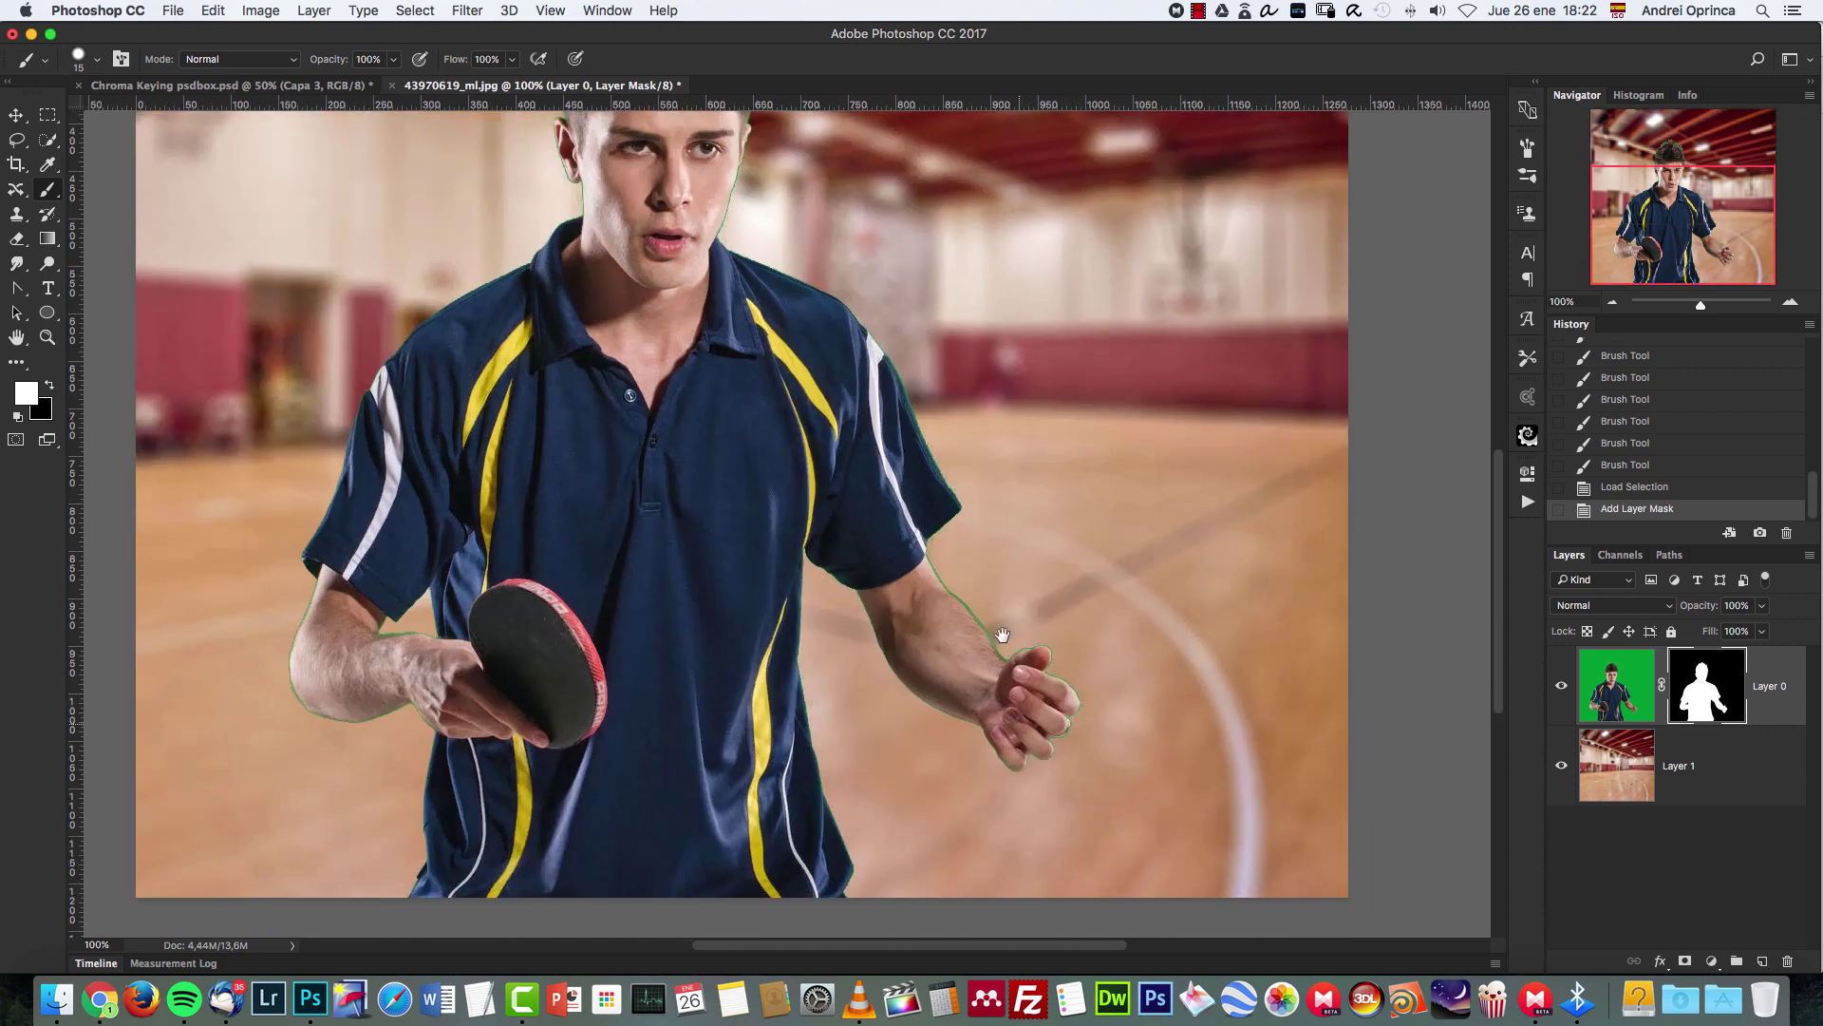
scroll(1019, 739, up, 5)
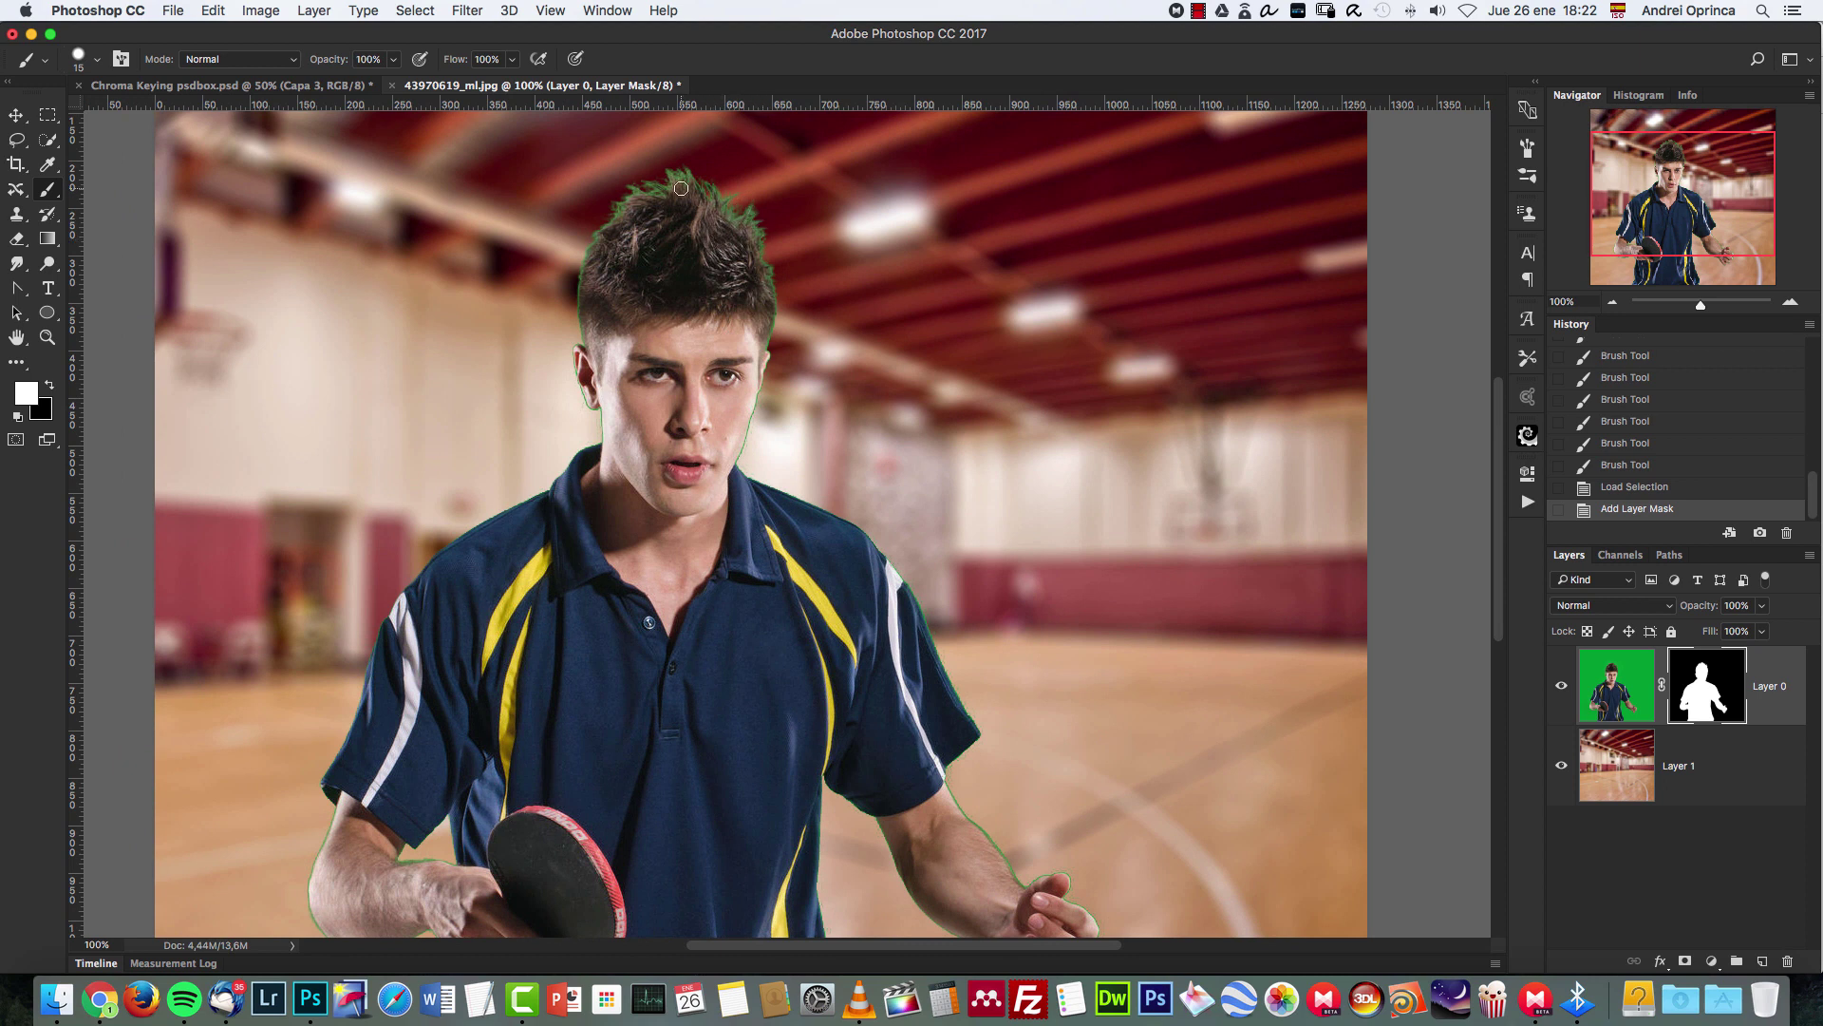
Try Decontaminate Colors, a 0.9 px feather, and shift edge and contrast changes on Layer 0's mask in Select and Mask, and cancel.
right_click(1717, 680)
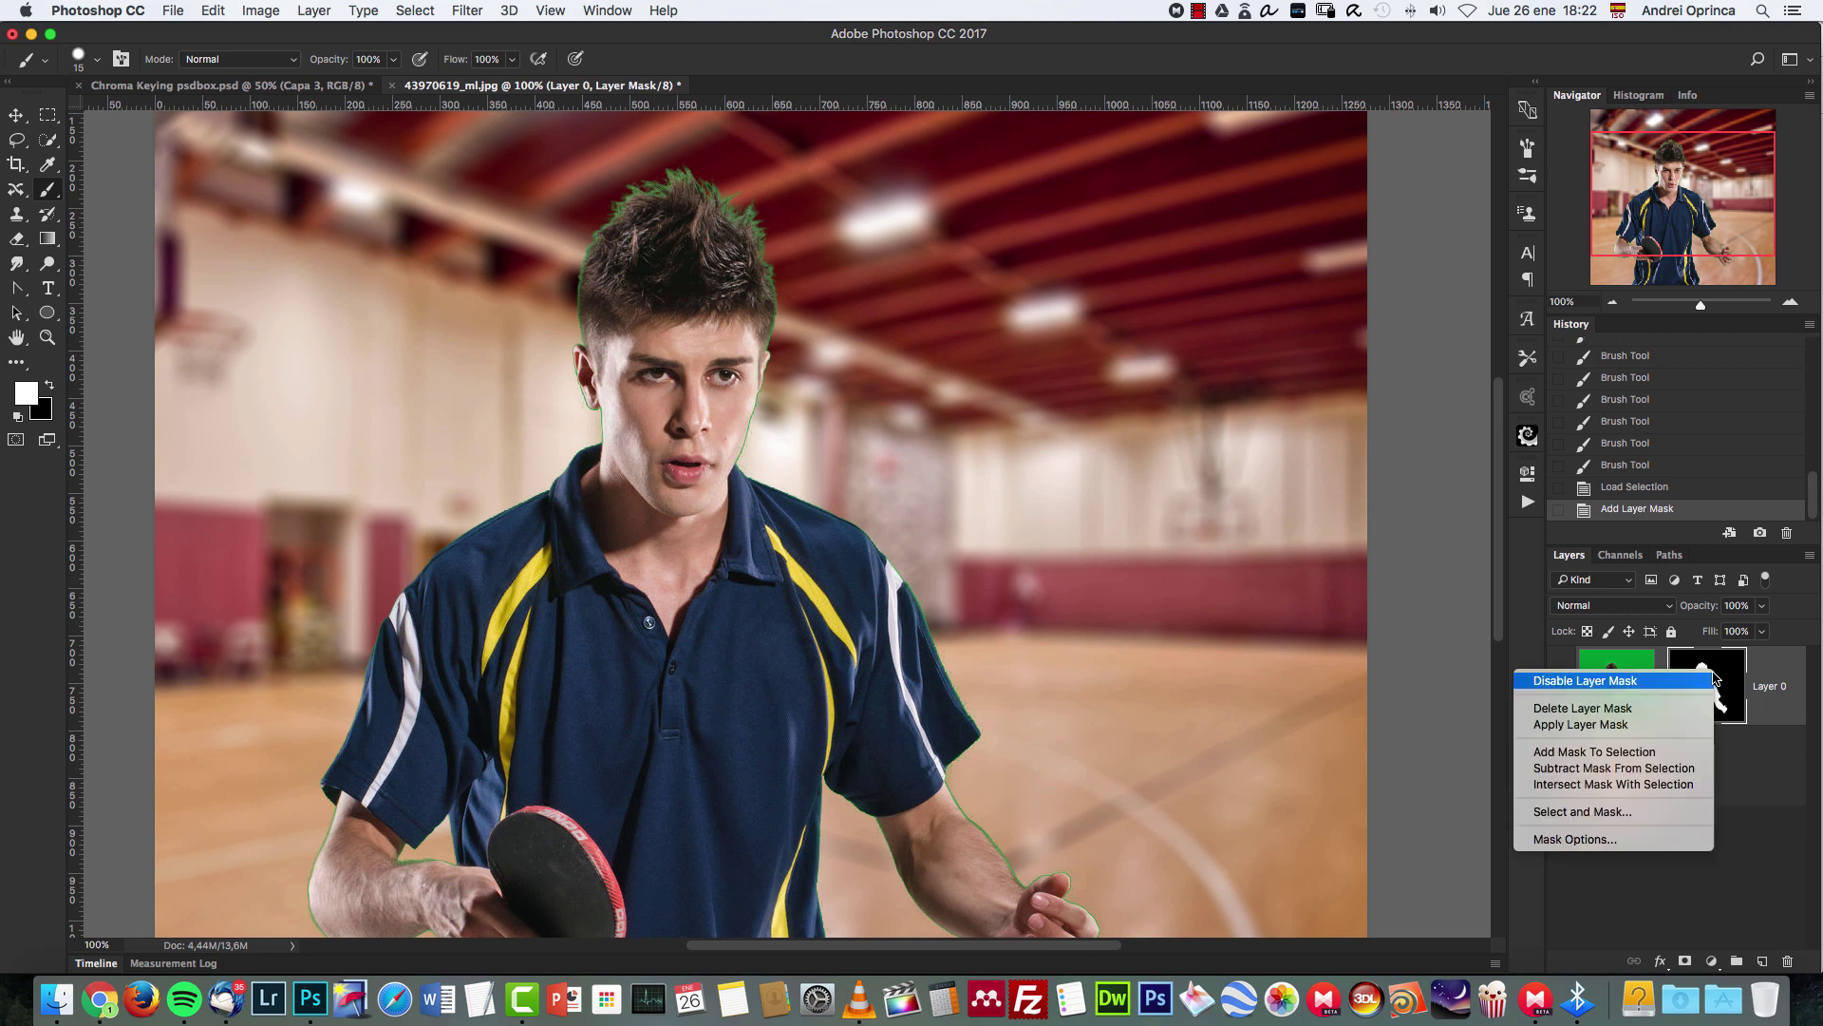
click(1567, 812)
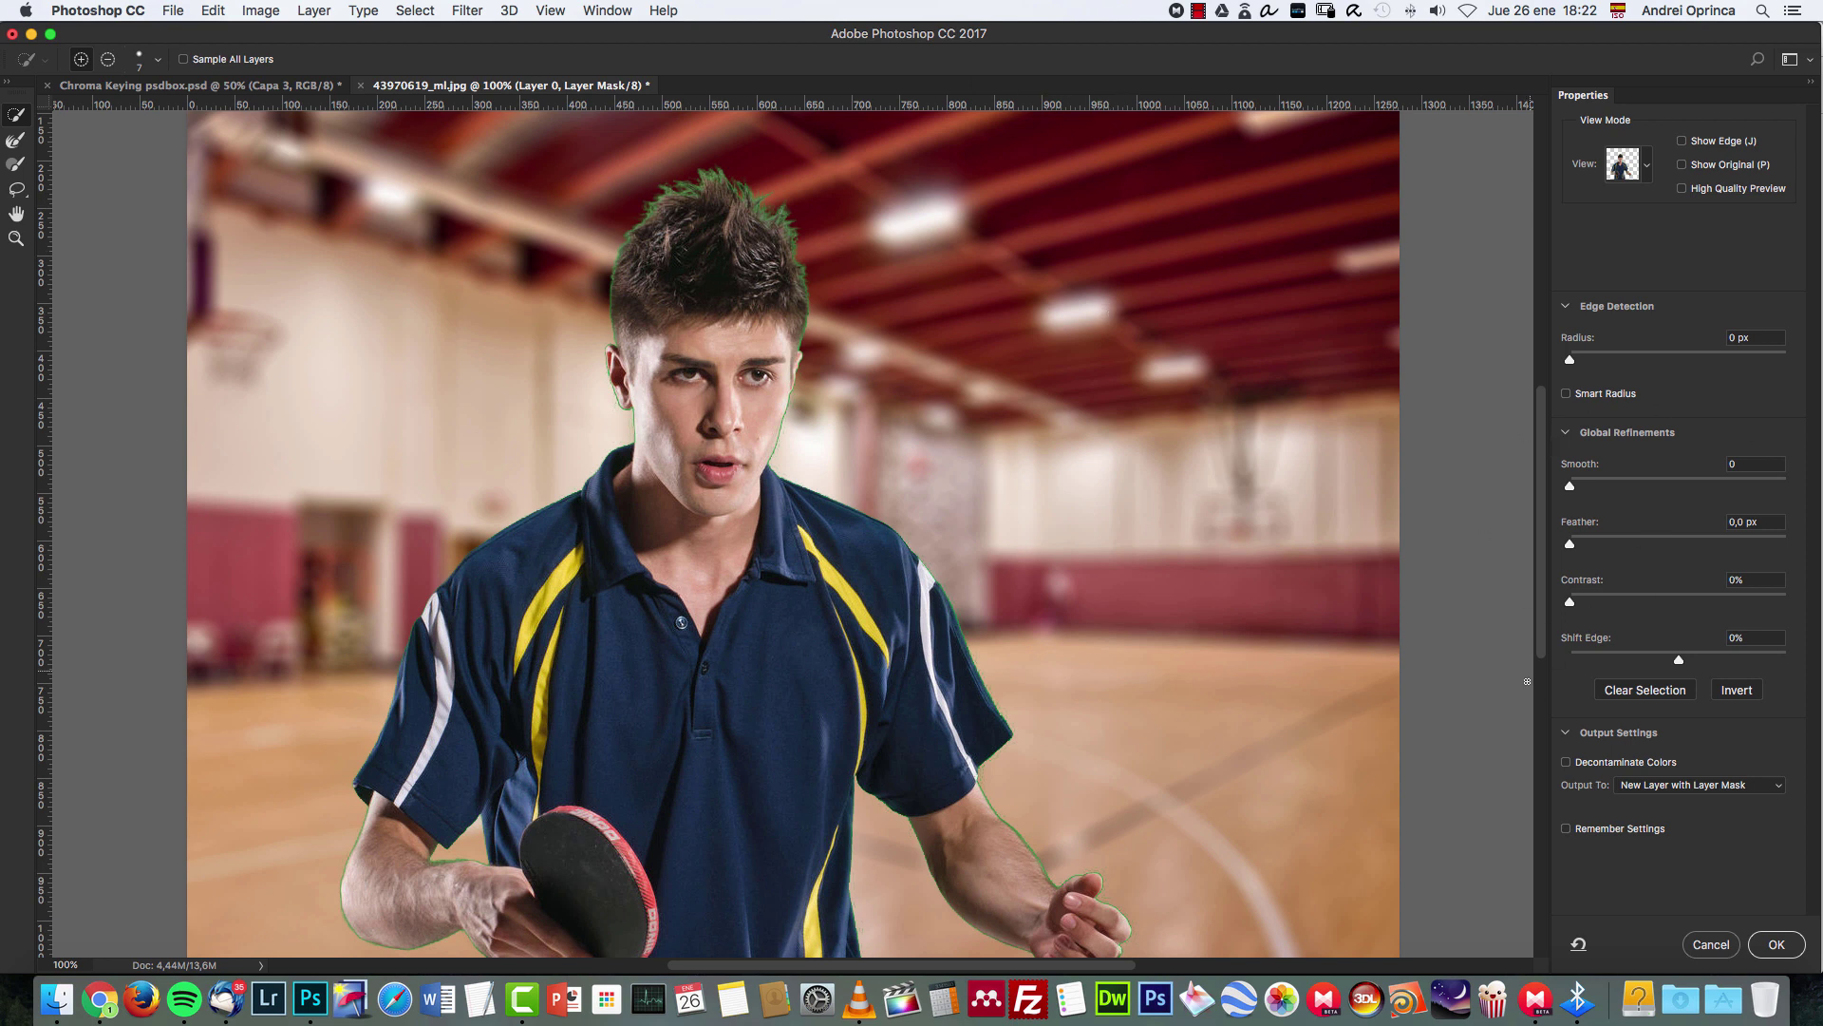
scroll(763, 219, up, 3)
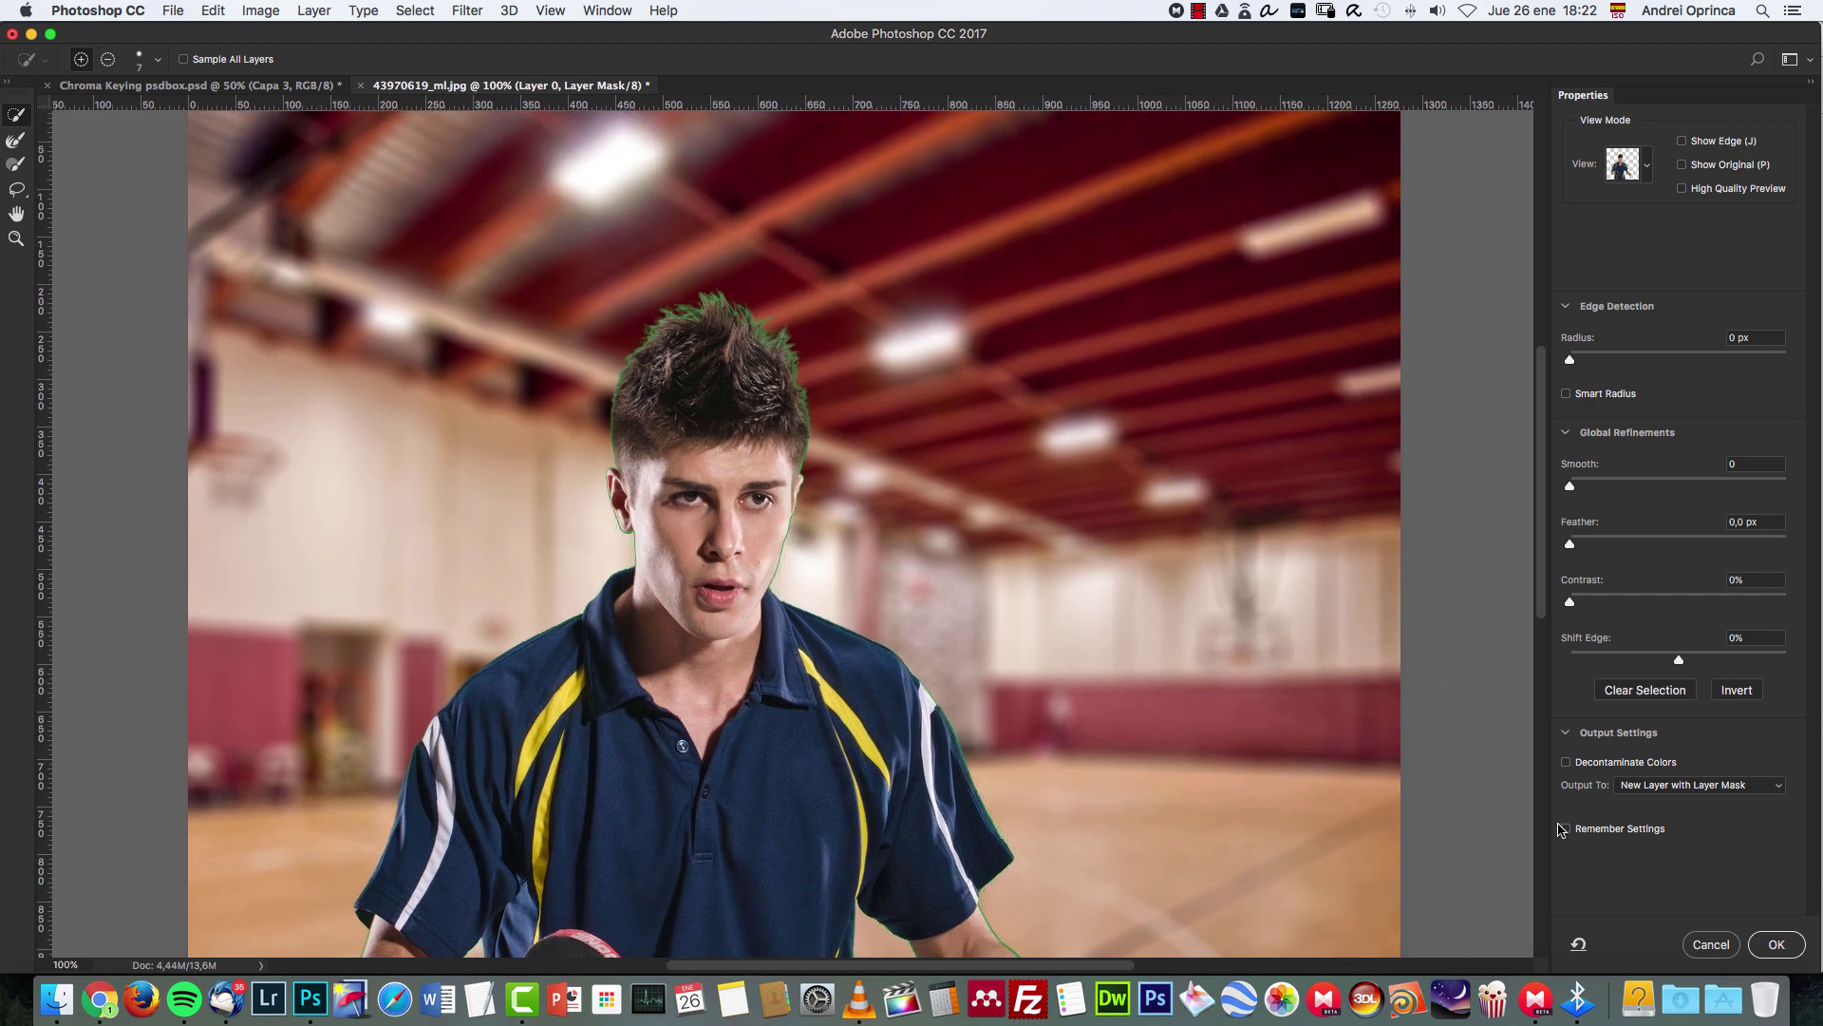
click(1566, 762)
drag(1571, 544, 1580, 546)
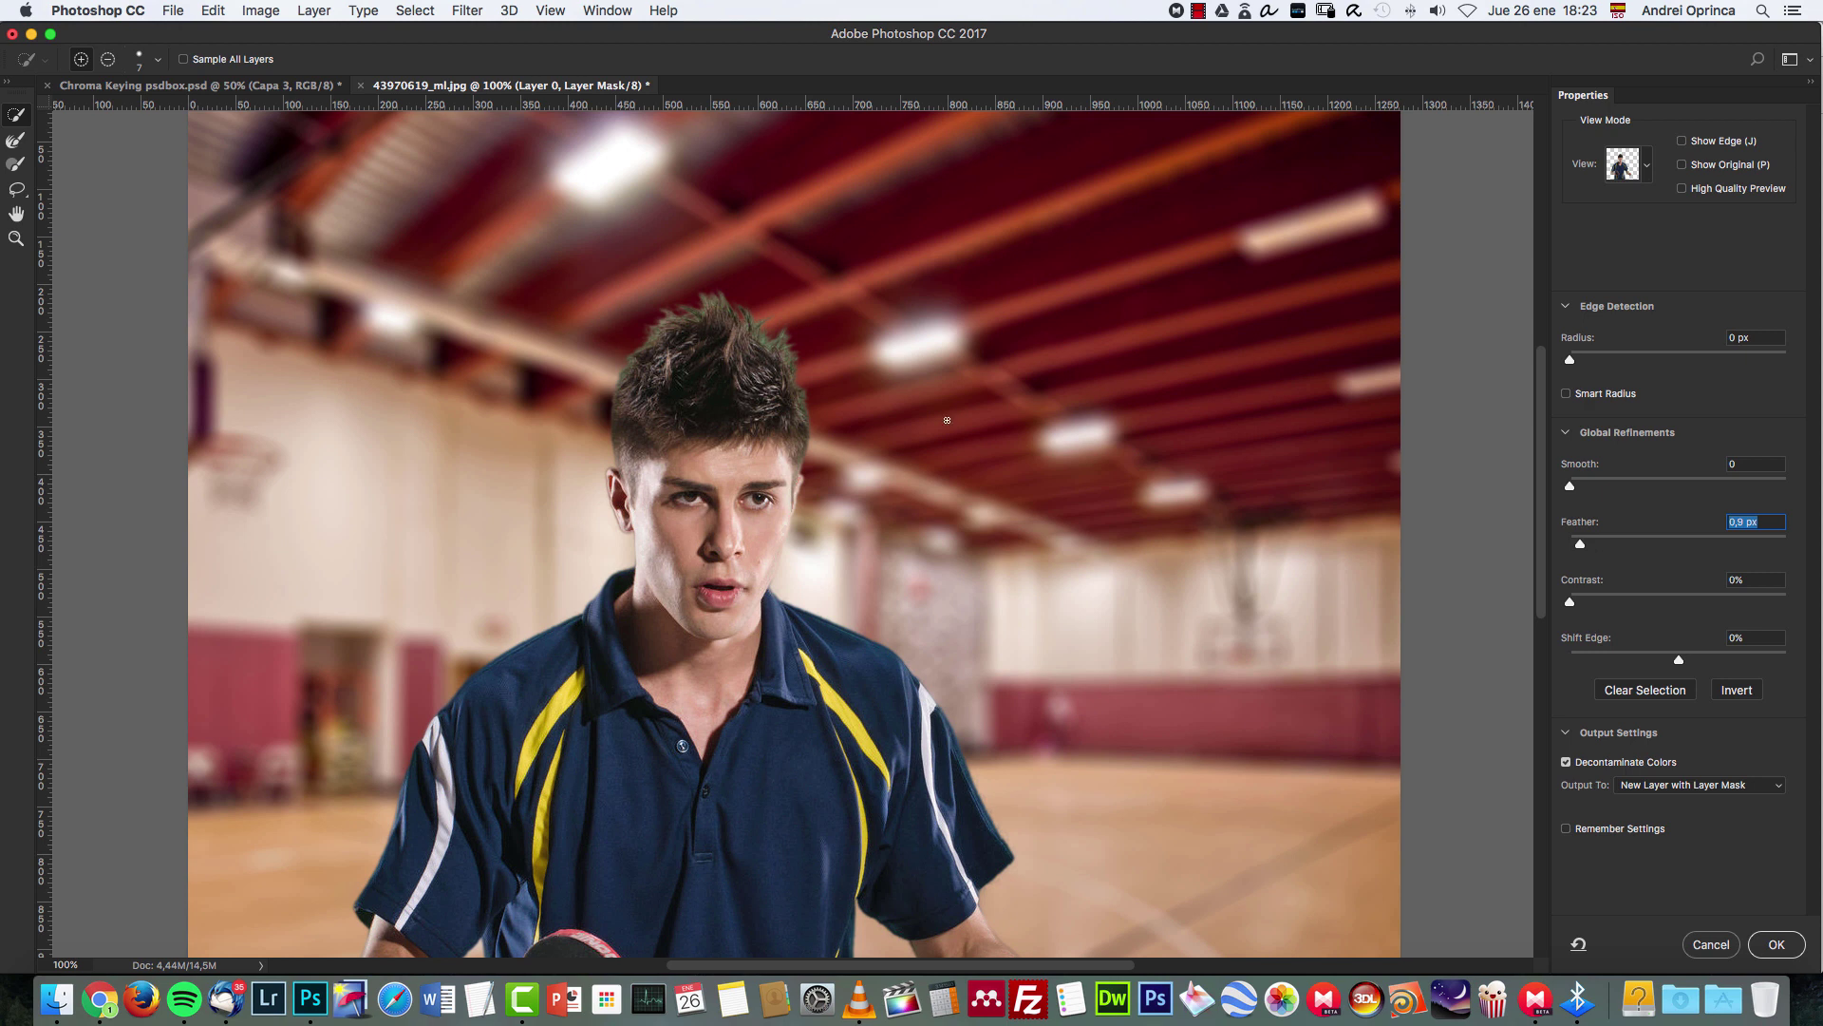
drag(1581, 545, 1579, 545)
drag(1580, 547, 1569, 547)
drag(1674, 657, 1662, 662)
drag(1568, 597, 1576, 540)
click(1711, 943)
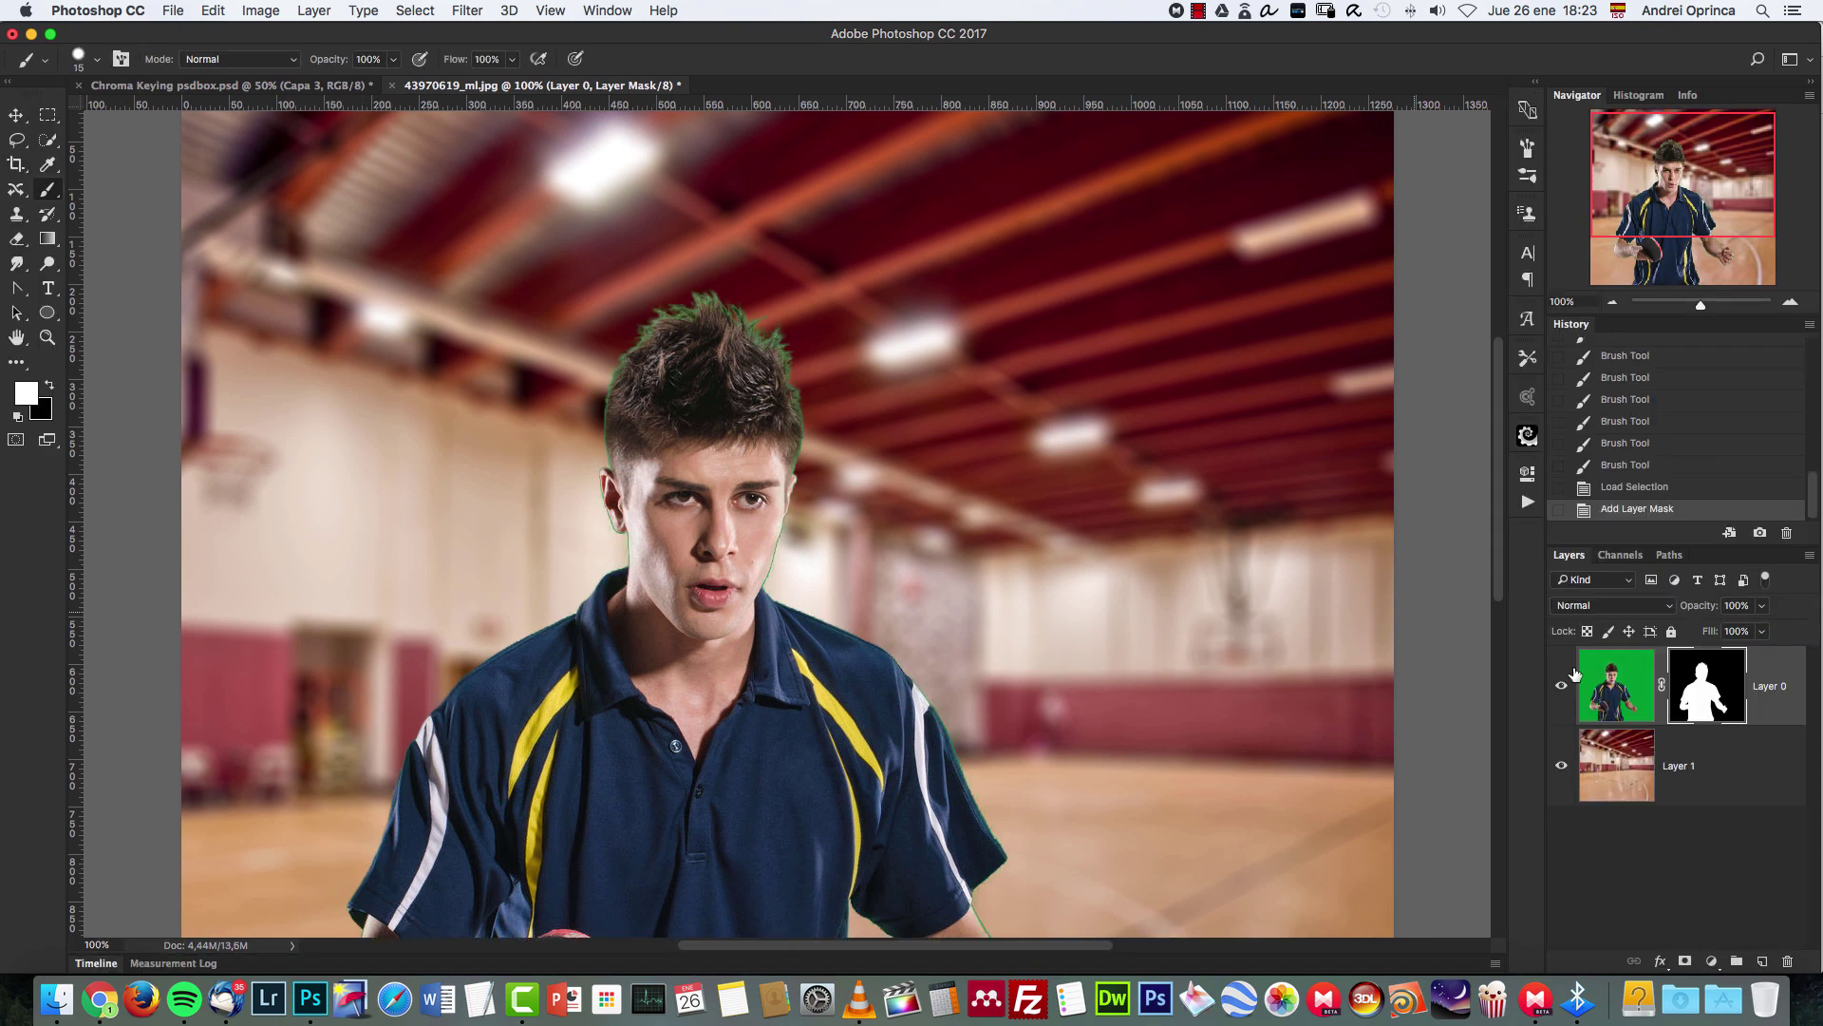
Add a Hue/Saturation adjustment layer, target the Greens from the hair's green edge, and lower their saturation to -58.
click(1712, 961)
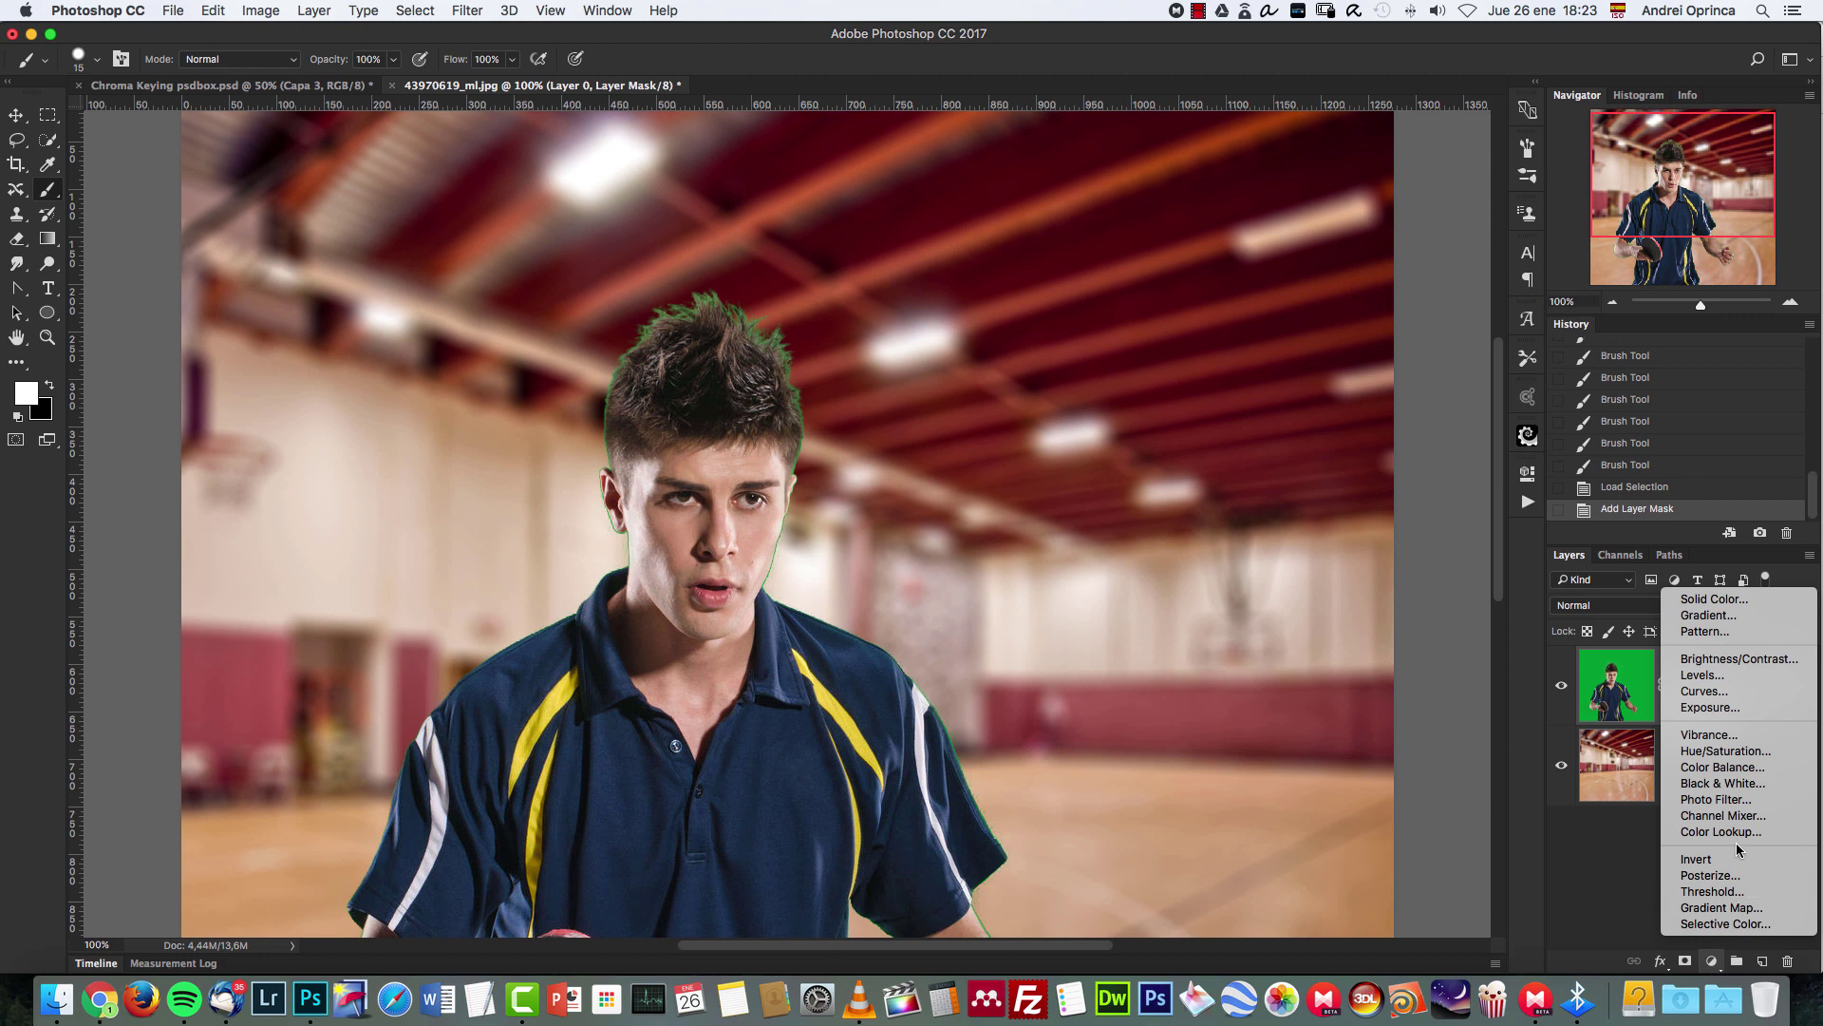
click(1759, 751)
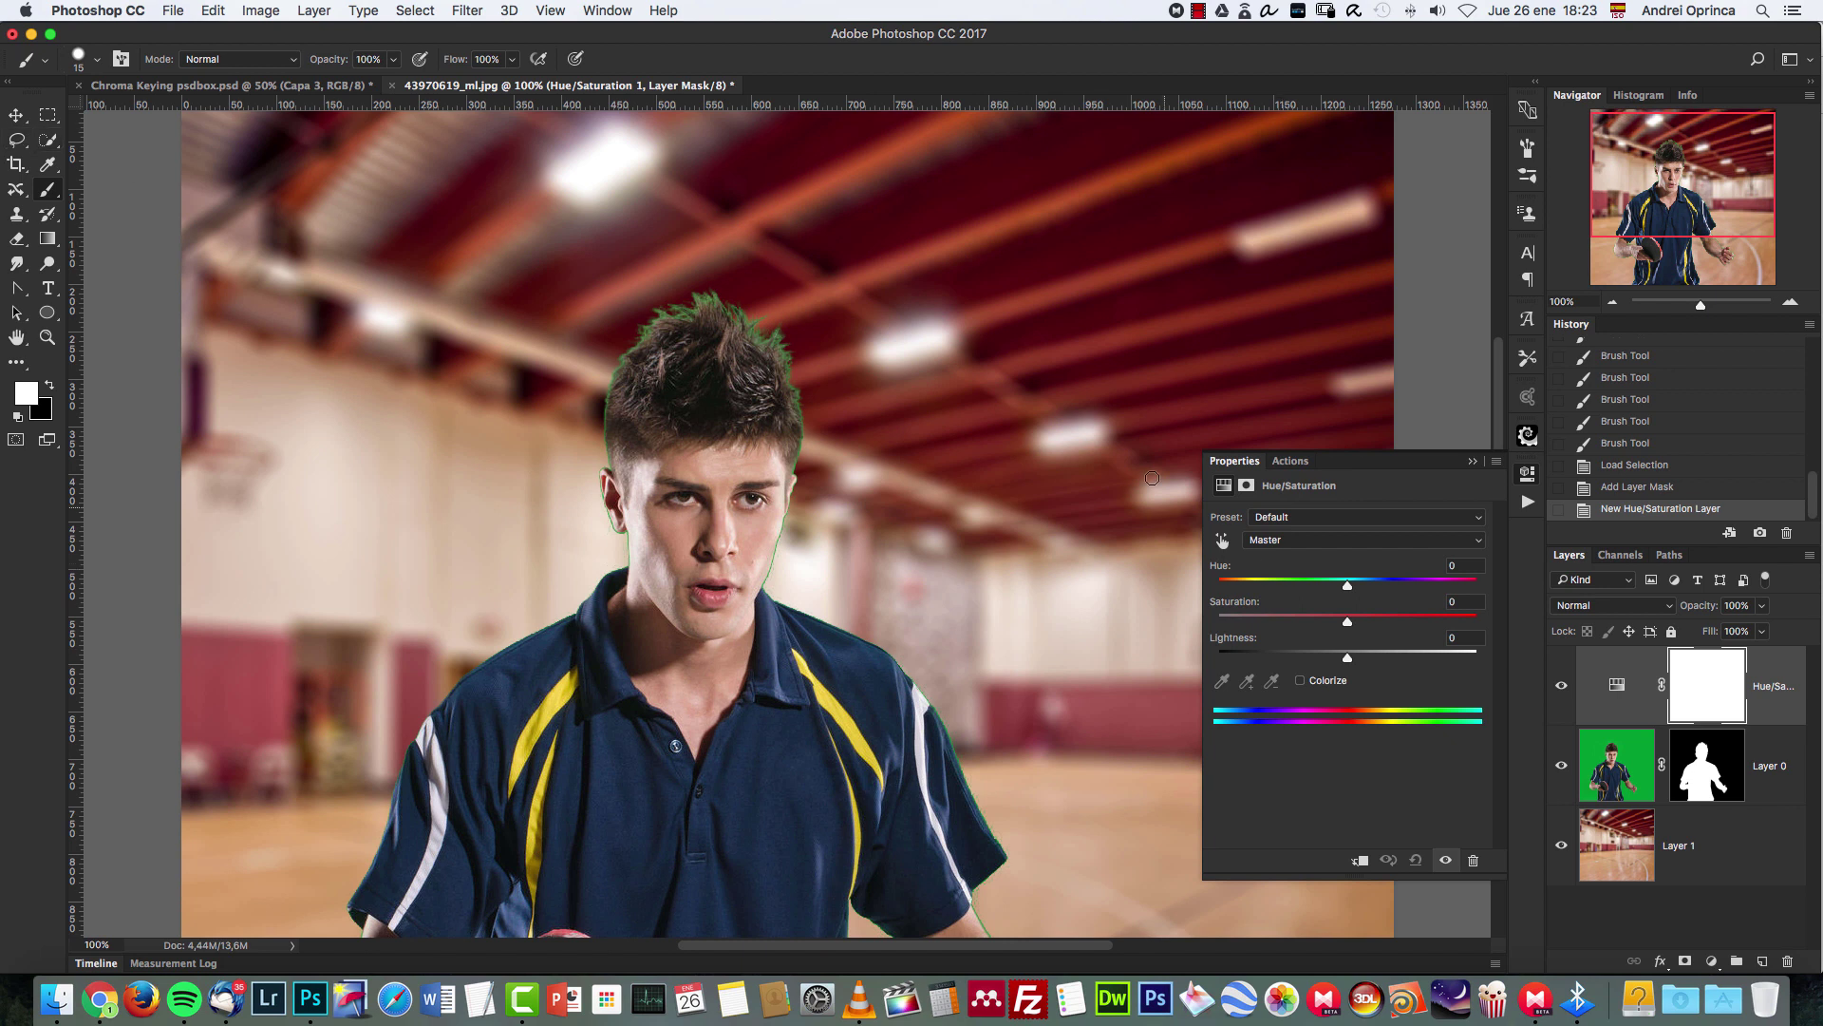
click(1789, 296)
drag(736, 260, 898, 729)
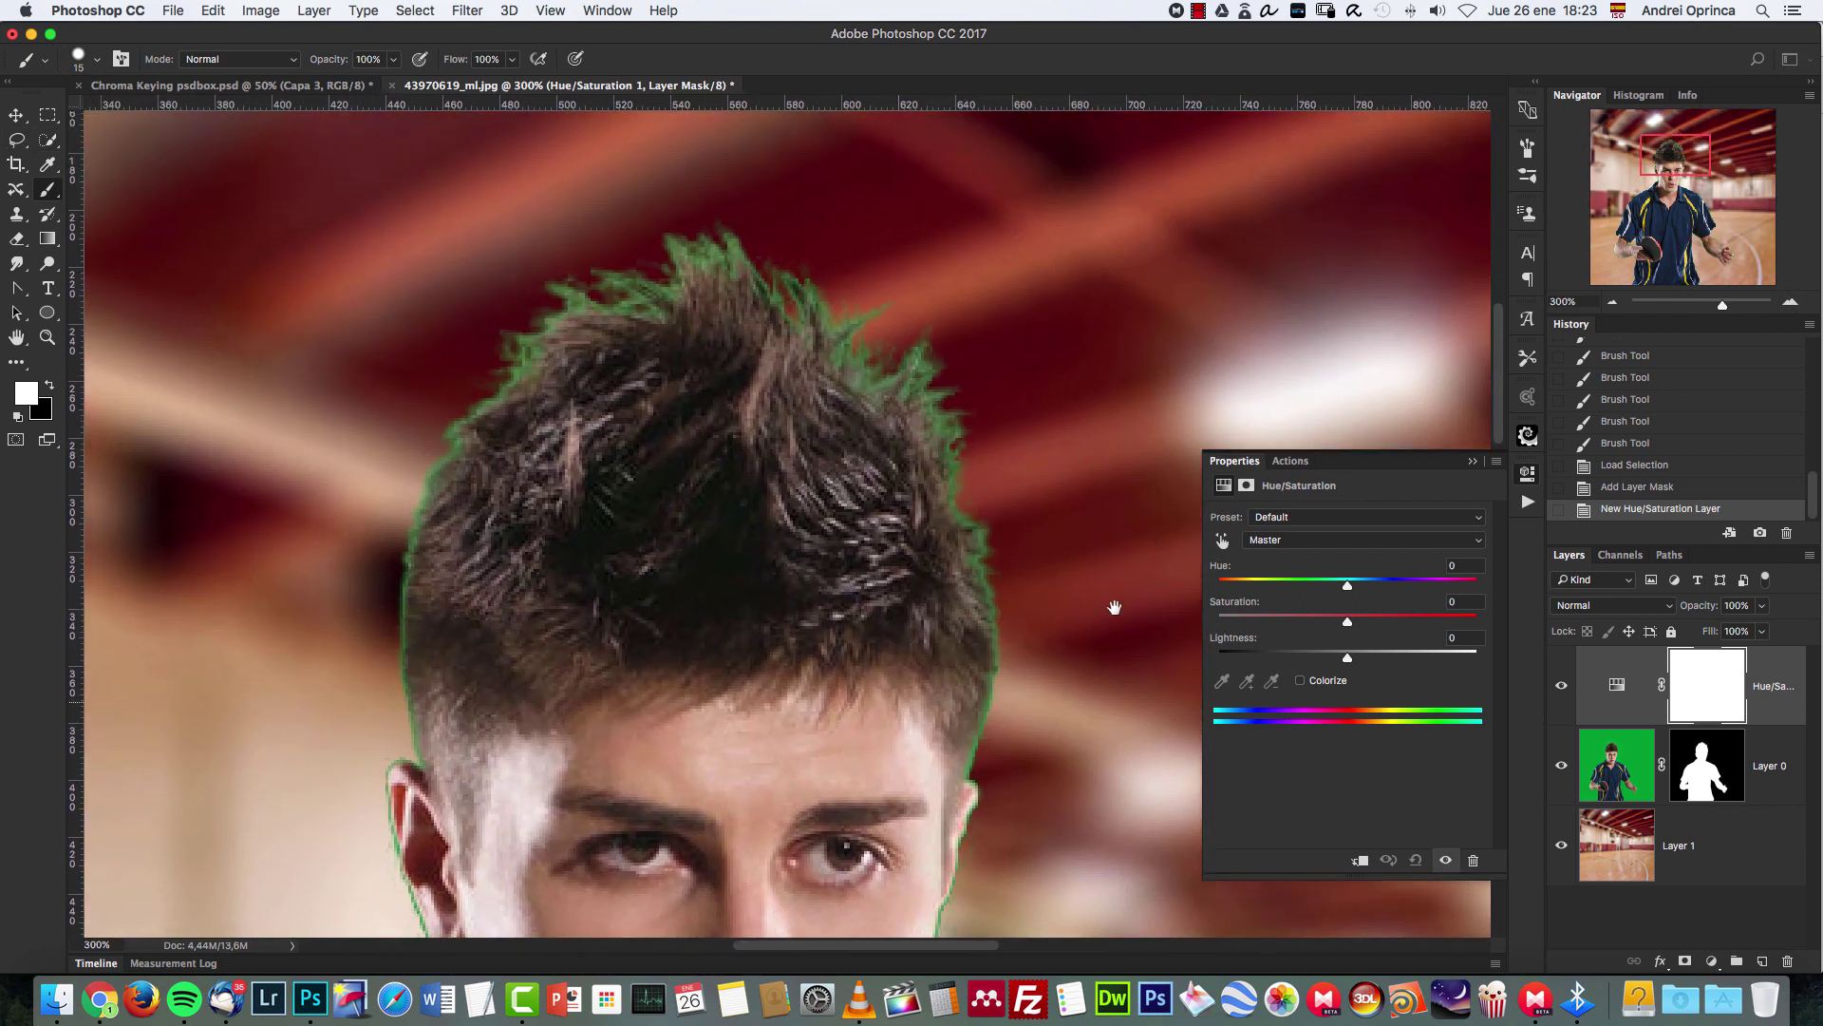
click(1223, 541)
key(Tab)
key(Tab)
click(680, 245)
drag(1346, 620, 1272, 620)
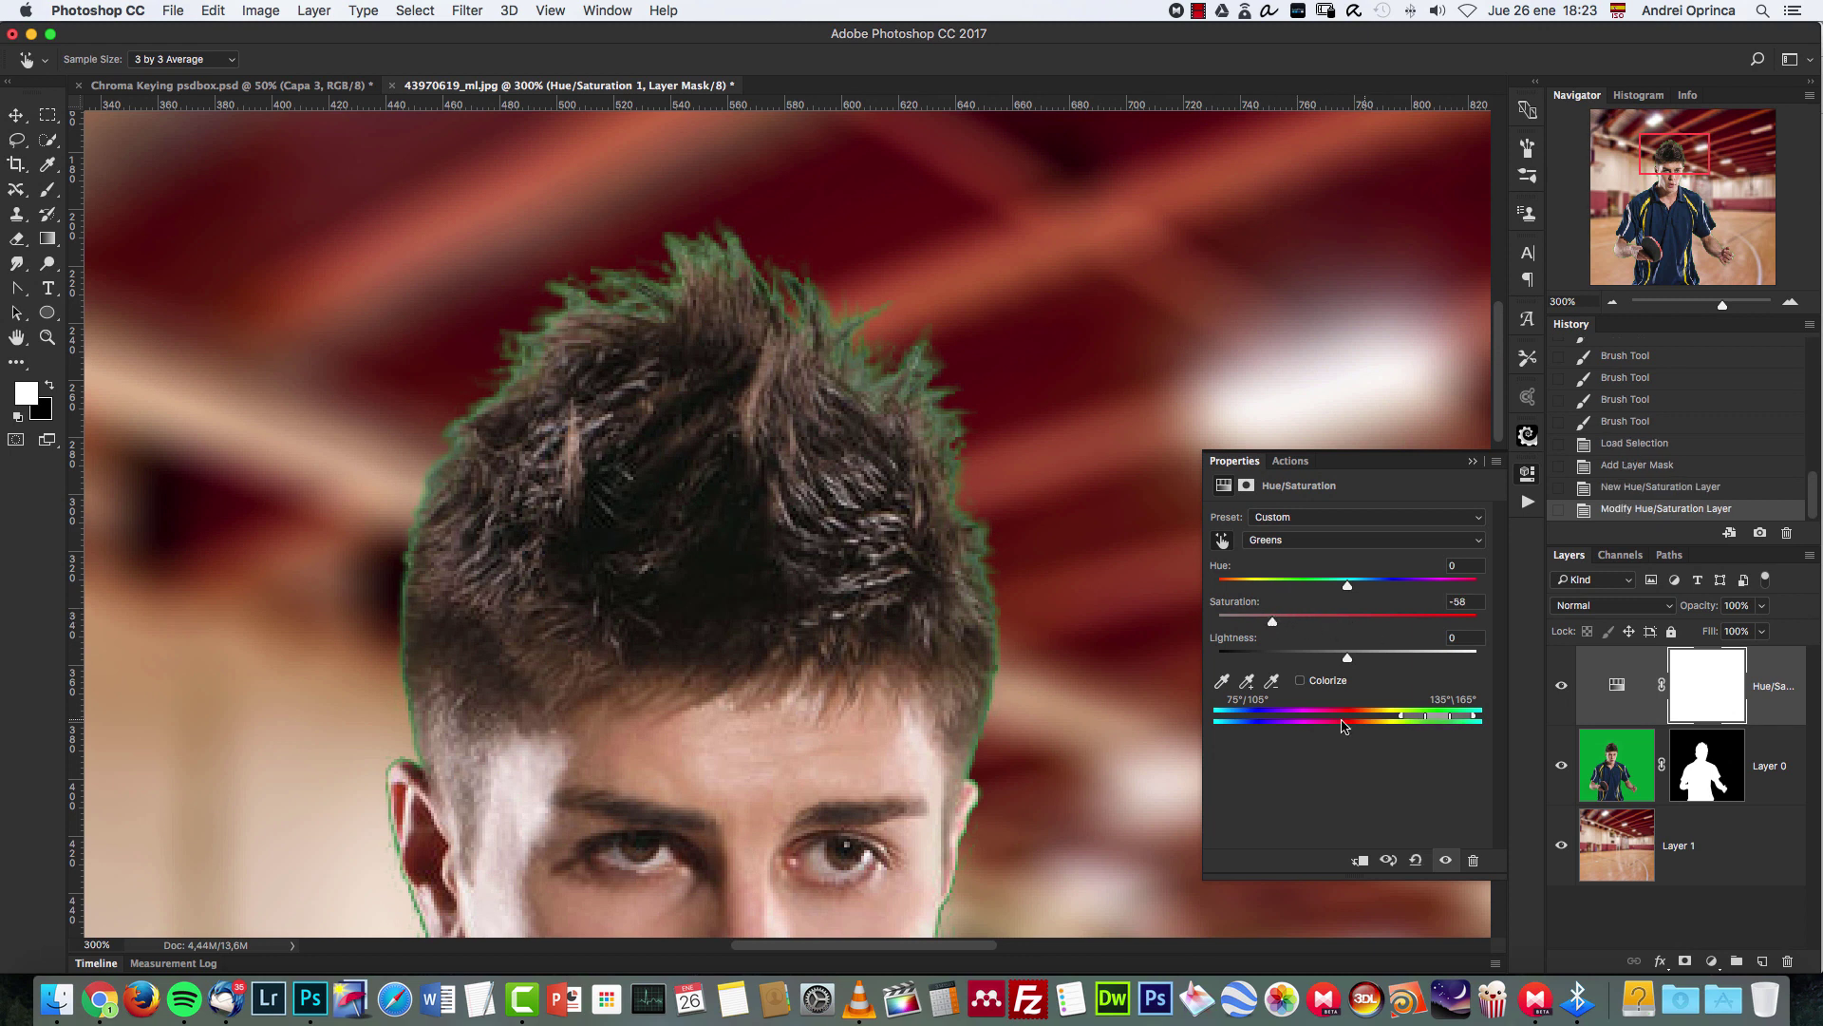
Colorize the Hue/Saturation adjustment to a hair-like brown with hue 18, saturation 17 and lightness -9.
click(1301, 682)
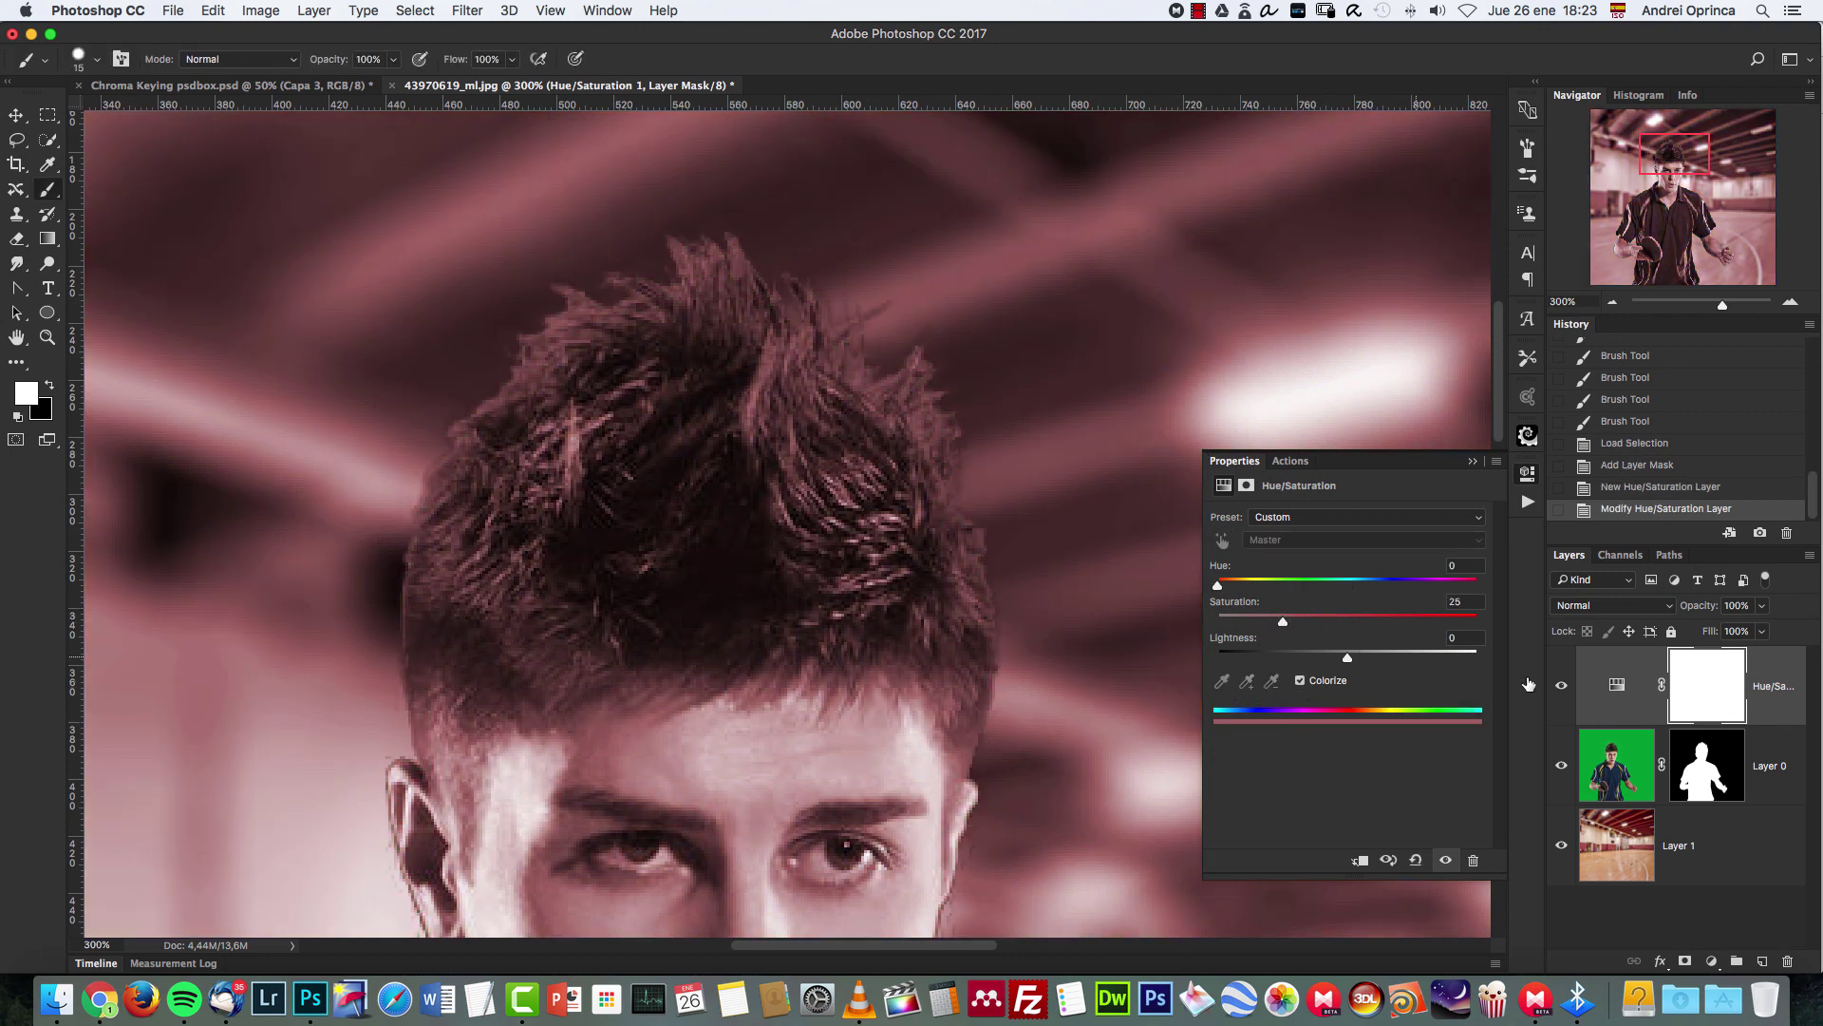
click(1561, 684)
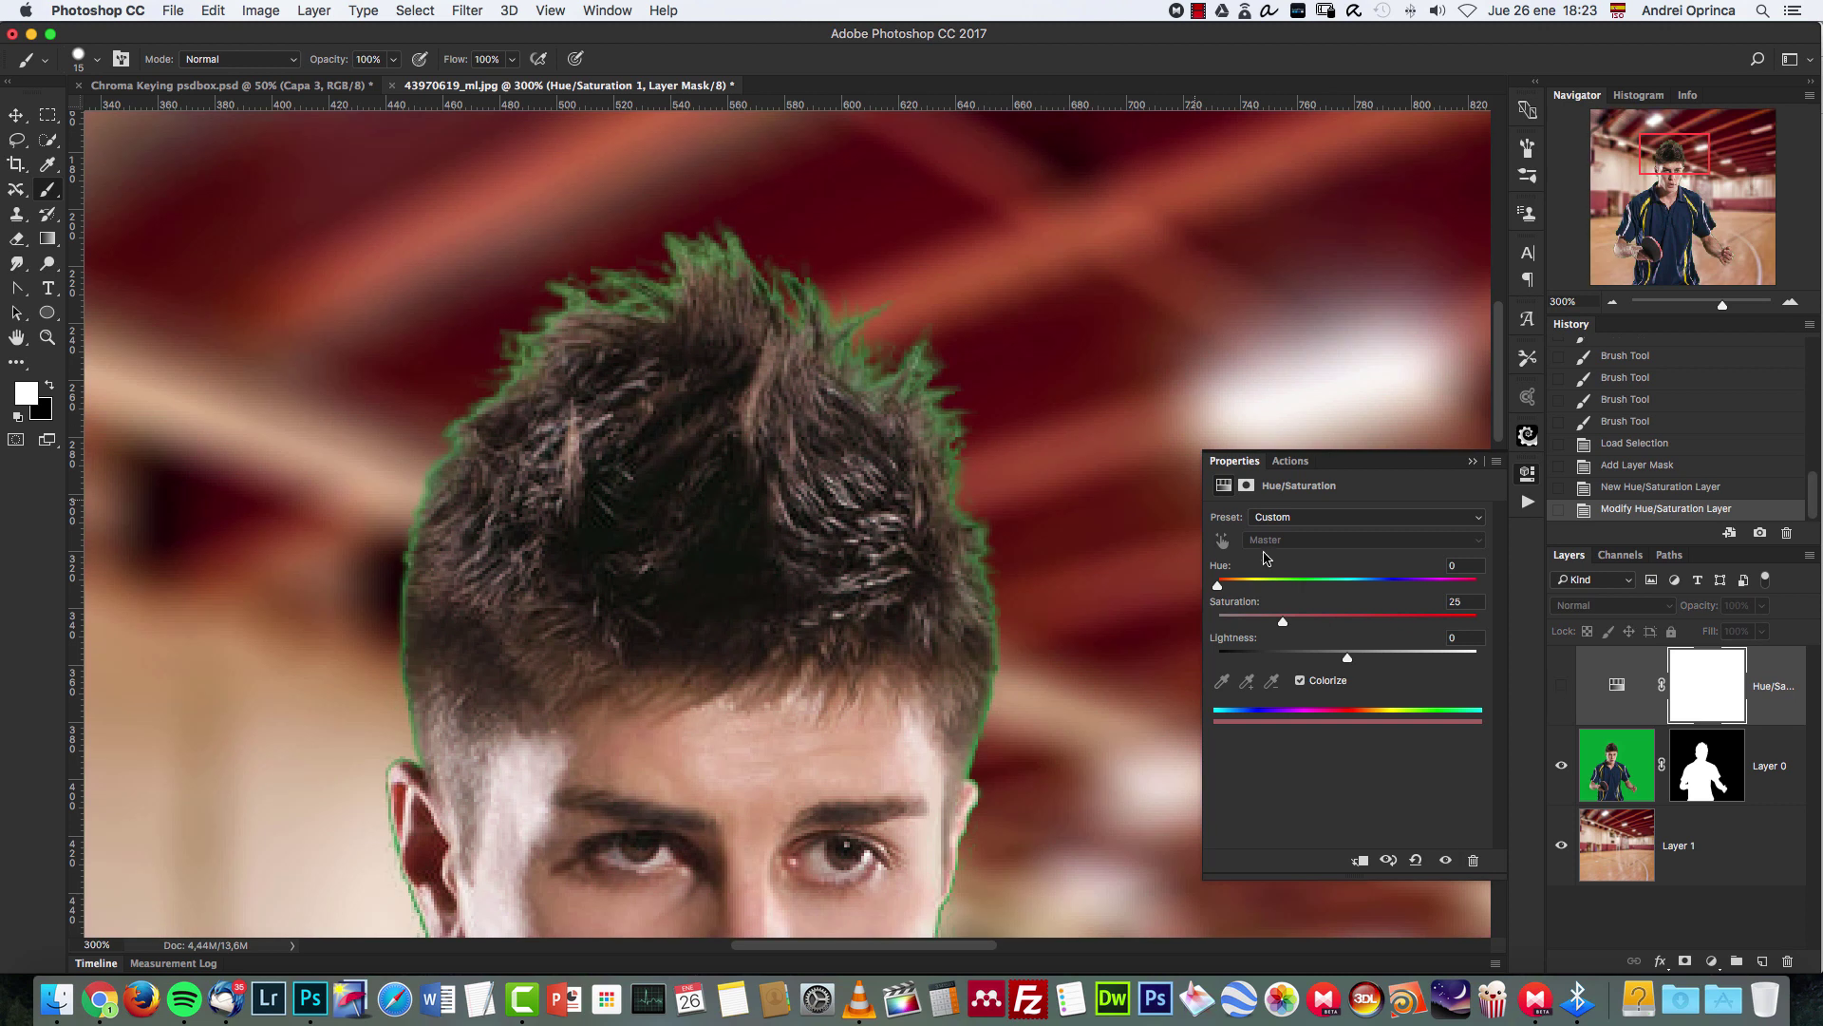
click(1561, 684)
drag(1219, 585, 1259, 620)
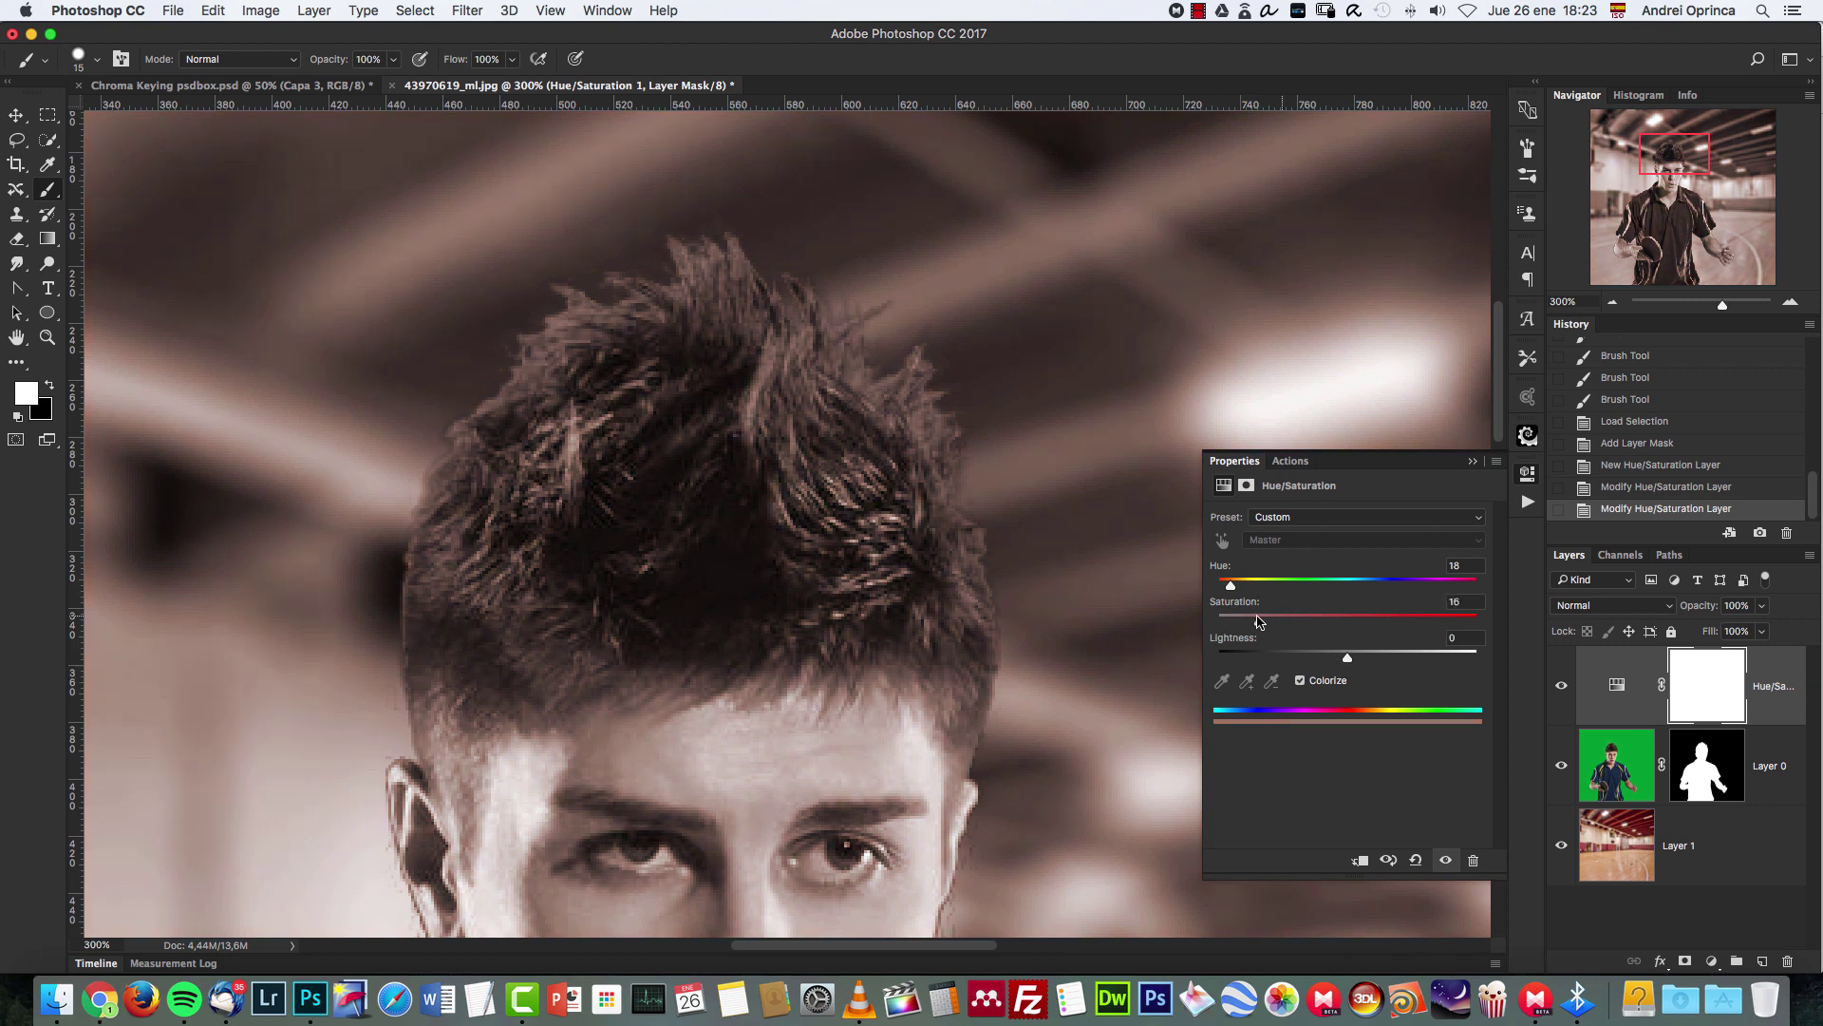
drag(1347, 661, 1336, 661)
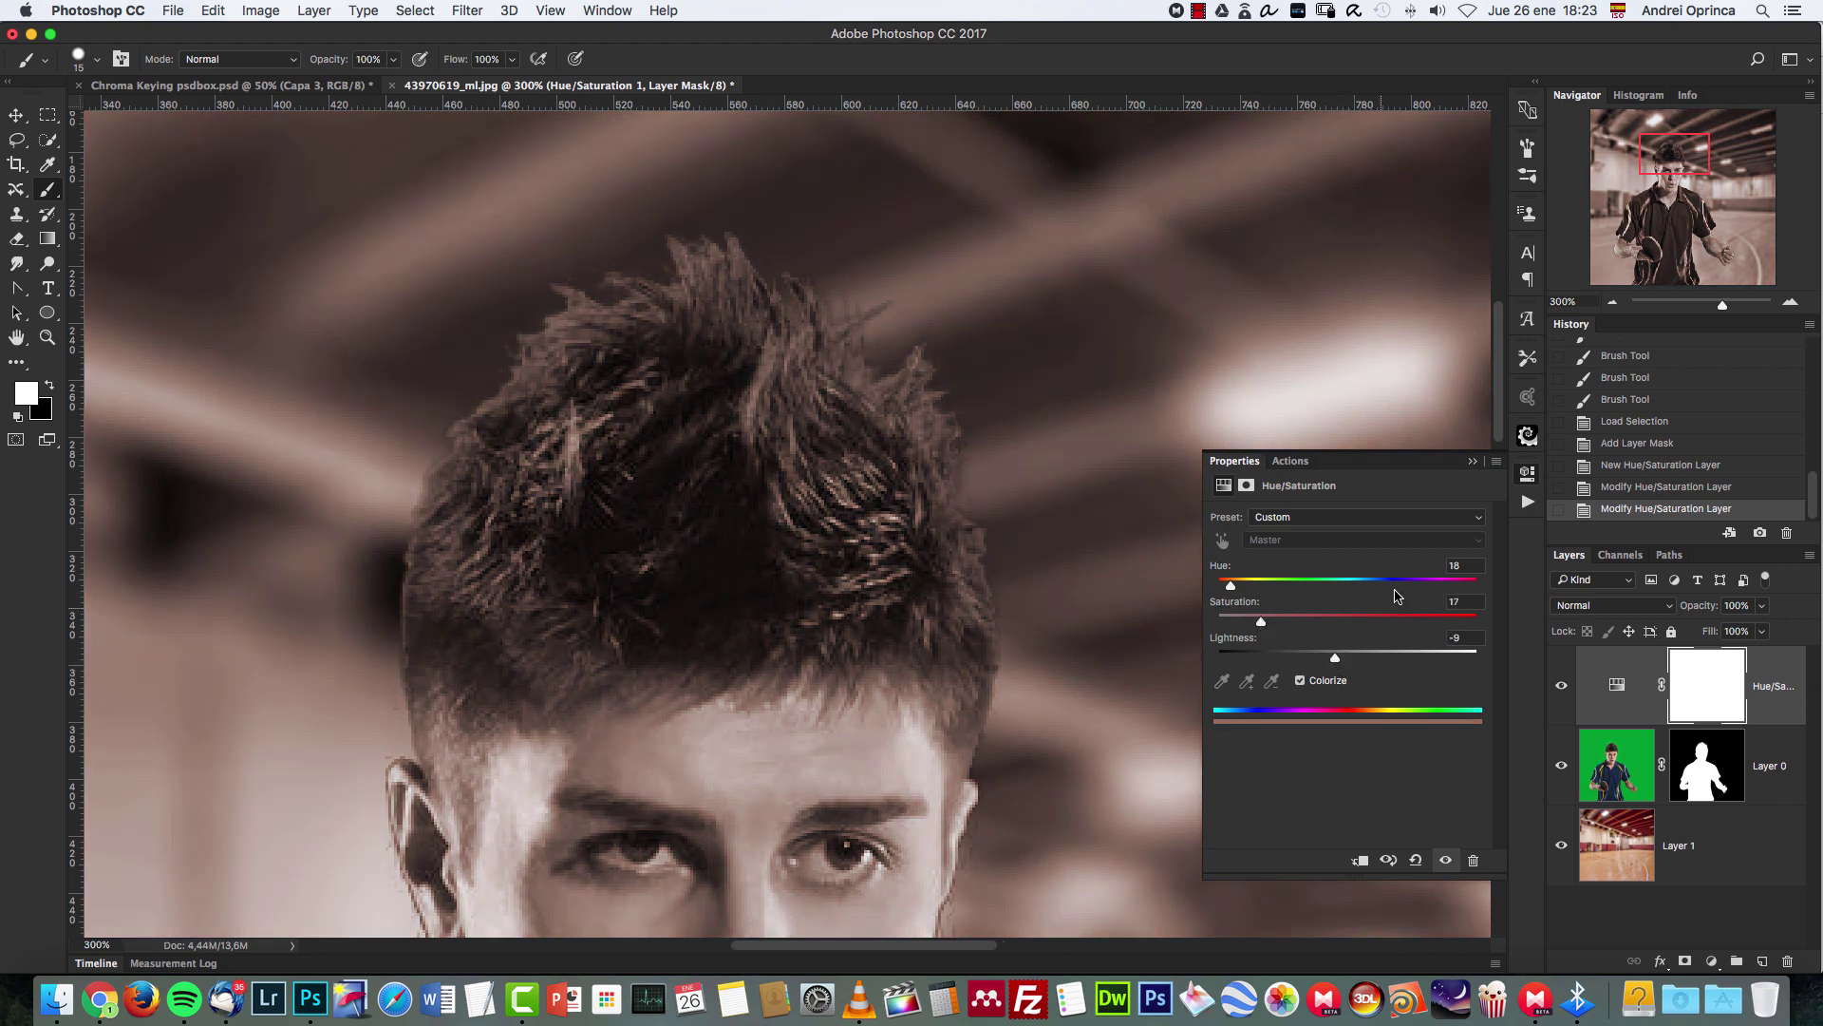
Invert the adjustment's mask and paint white with a 25 px brush over the green fringe at the hair's upper left.
click(1472, 461)
key(super+i)
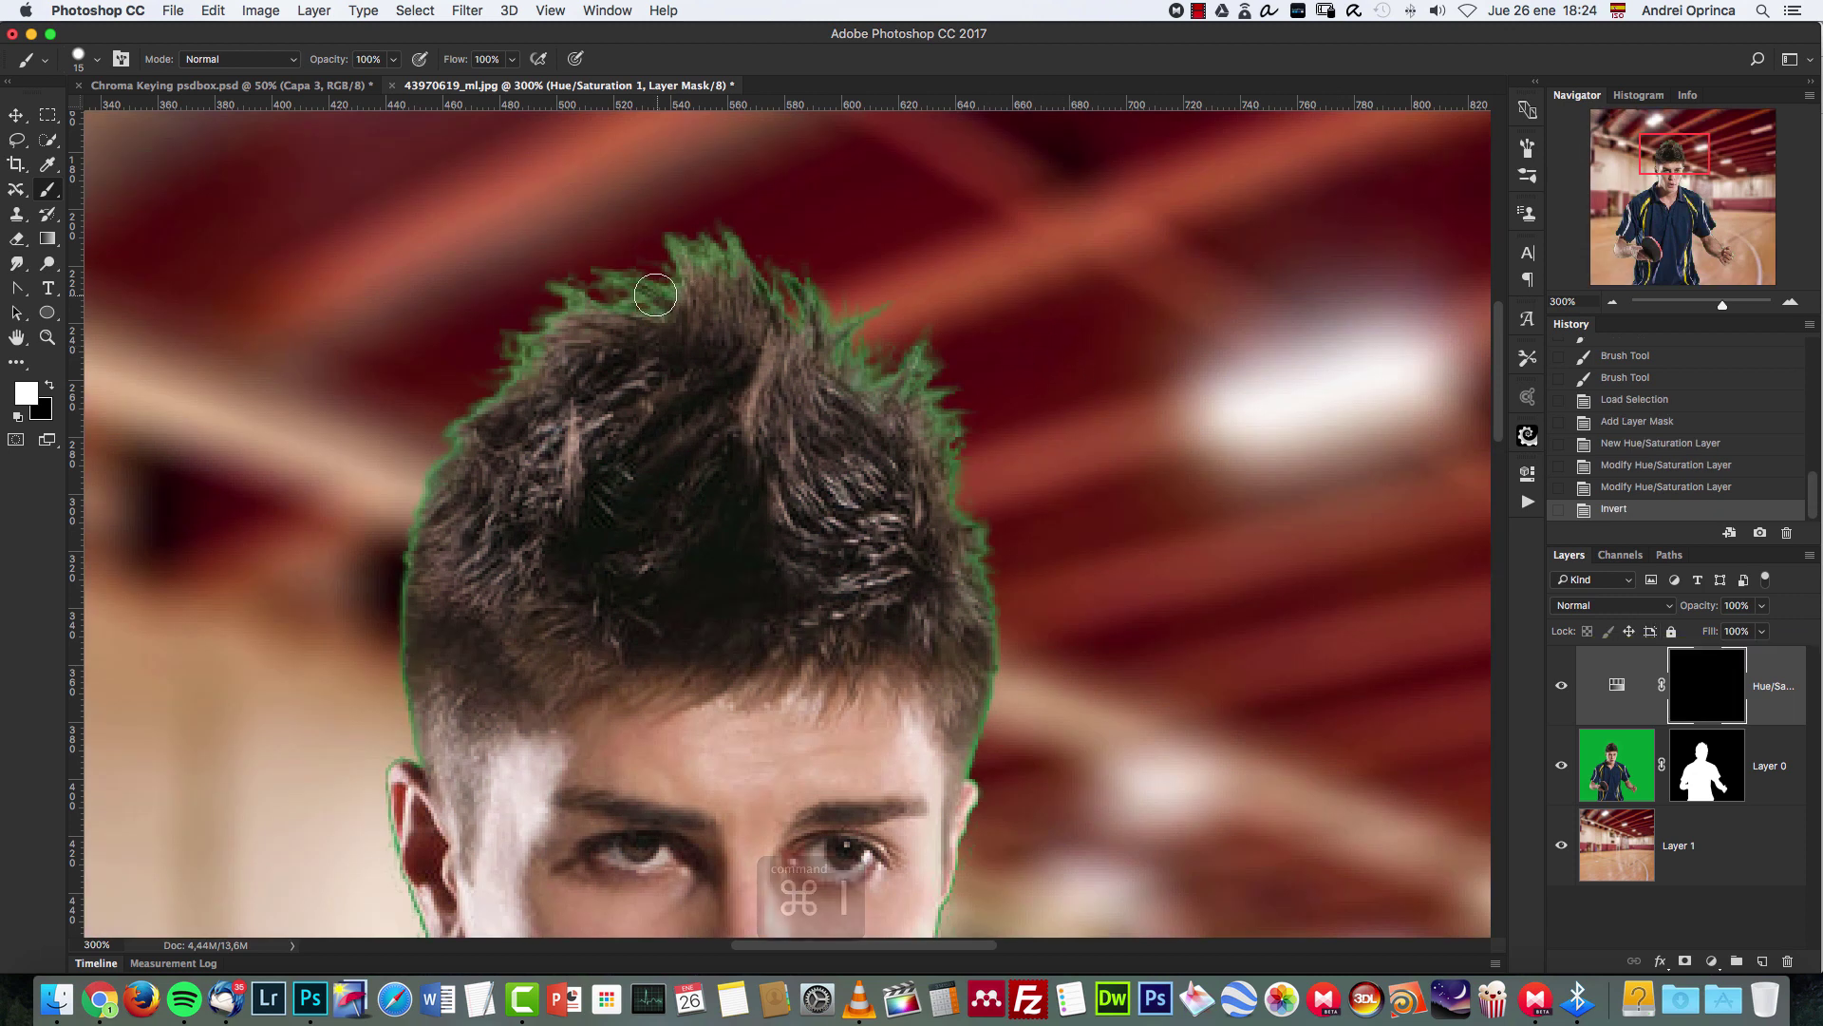
right_click(652, 194)
drag(784, 297, 794, 297)
mouse_move(589, 242)
mouse_down()
mouse_move(566, 282)
mouse_move(617, 284)
mouse_up()
drag(627, 266, 665, 284)
drag(655, 247, 689, 284)
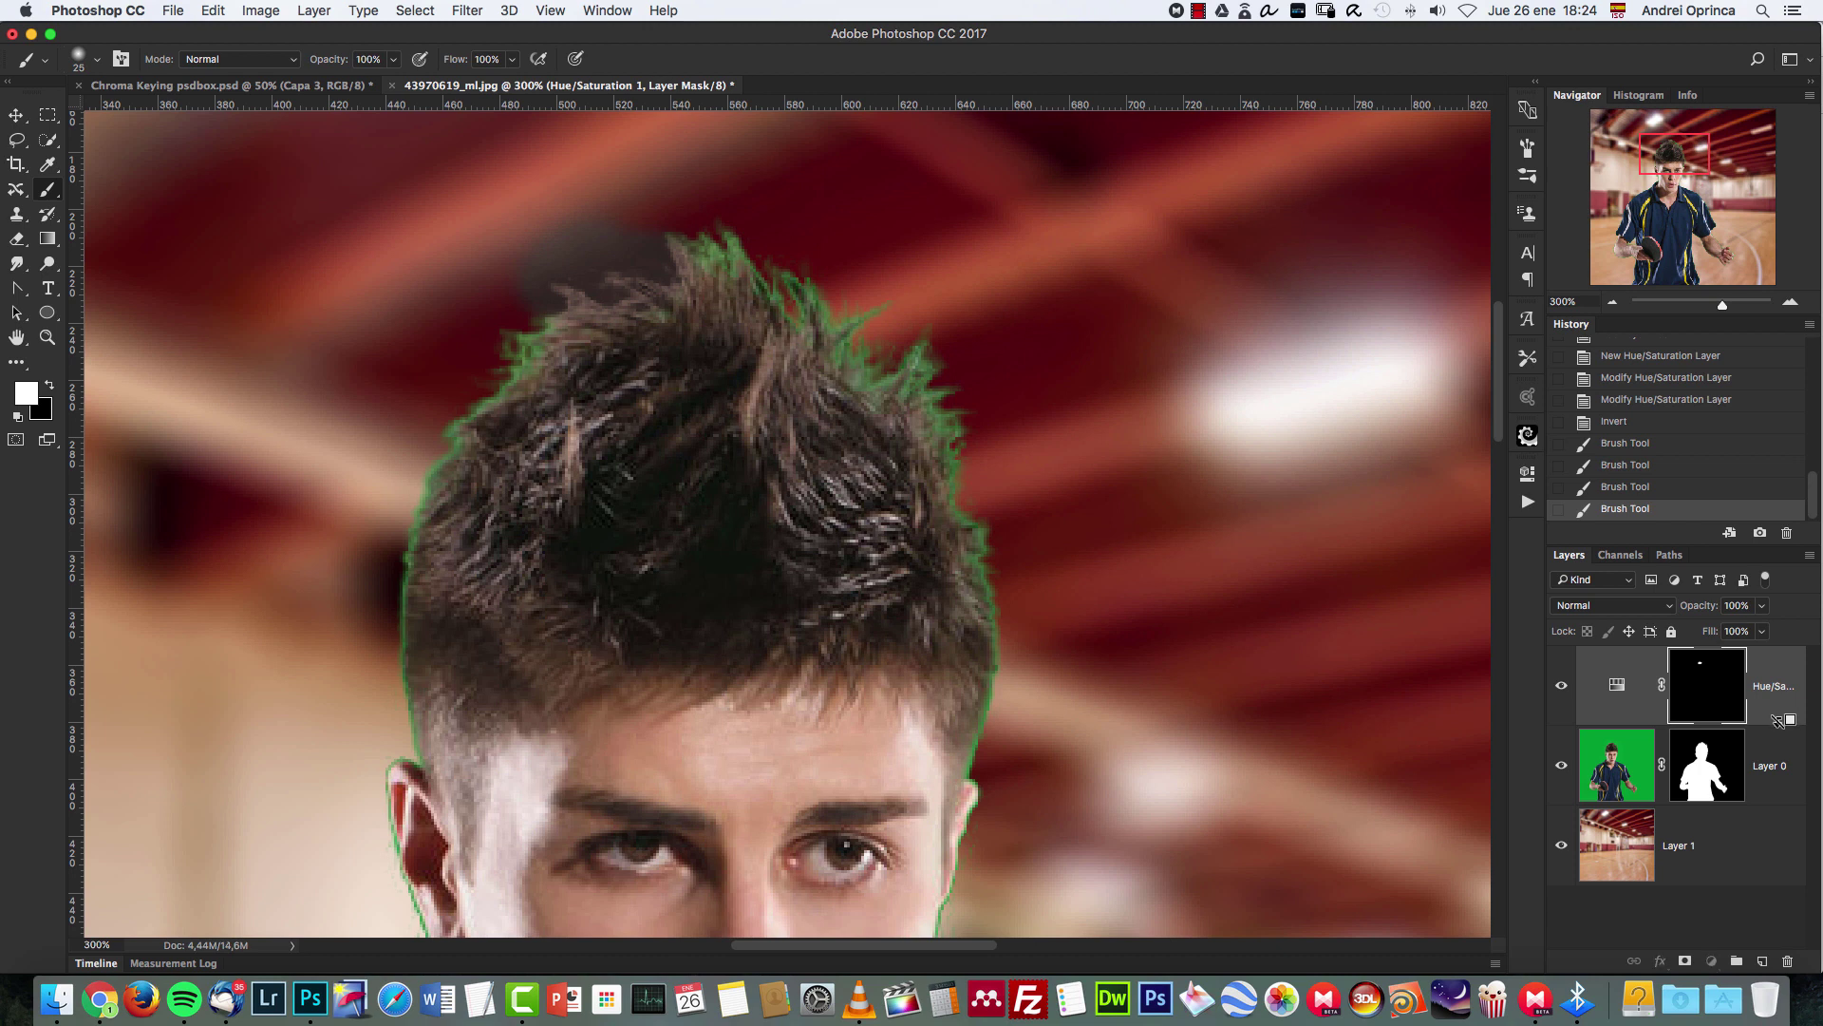
Clip the Hue/Saturation layer to Layer 0 and paint its mask white along the remaining green hair edges, varying the brush size.
alt+click(1777, 720)
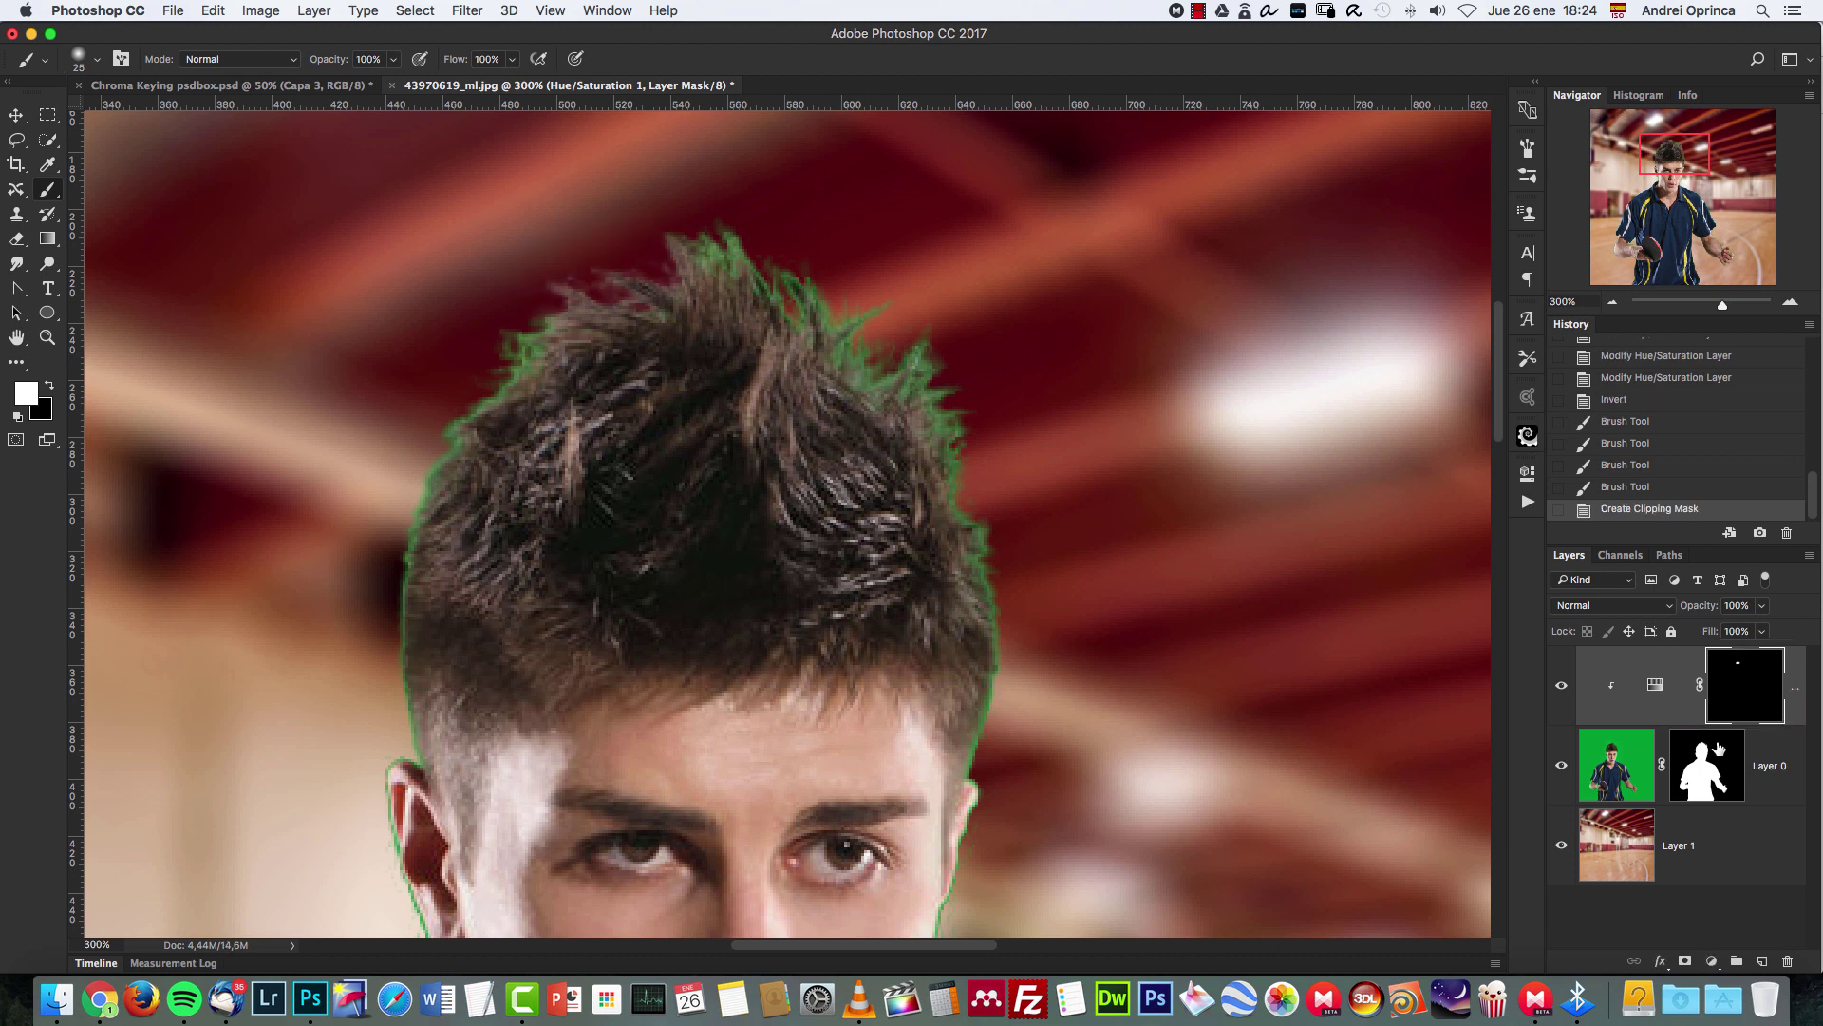
drag(693, 240, 760, 249)
mouse_move(751, 238)
mouse_down()
mouse_move(878, 328)
mouse_move(855, 352)
mouse_up()
key(bracketright)
key(bracketright)
key(bracketright)
mouse_move(826, 337)
mouse_down()
mouse_move(959, 389)
mouse_move(993, 570)
mouse_up()
key(bracketright)
key(bracketleft)
key(bracketleft)
key(bracketleft)
mouse_move(532, 313)
mouse_down()
mouse_move(420, 425)
mouse_move(384, 570)
mouse_up()
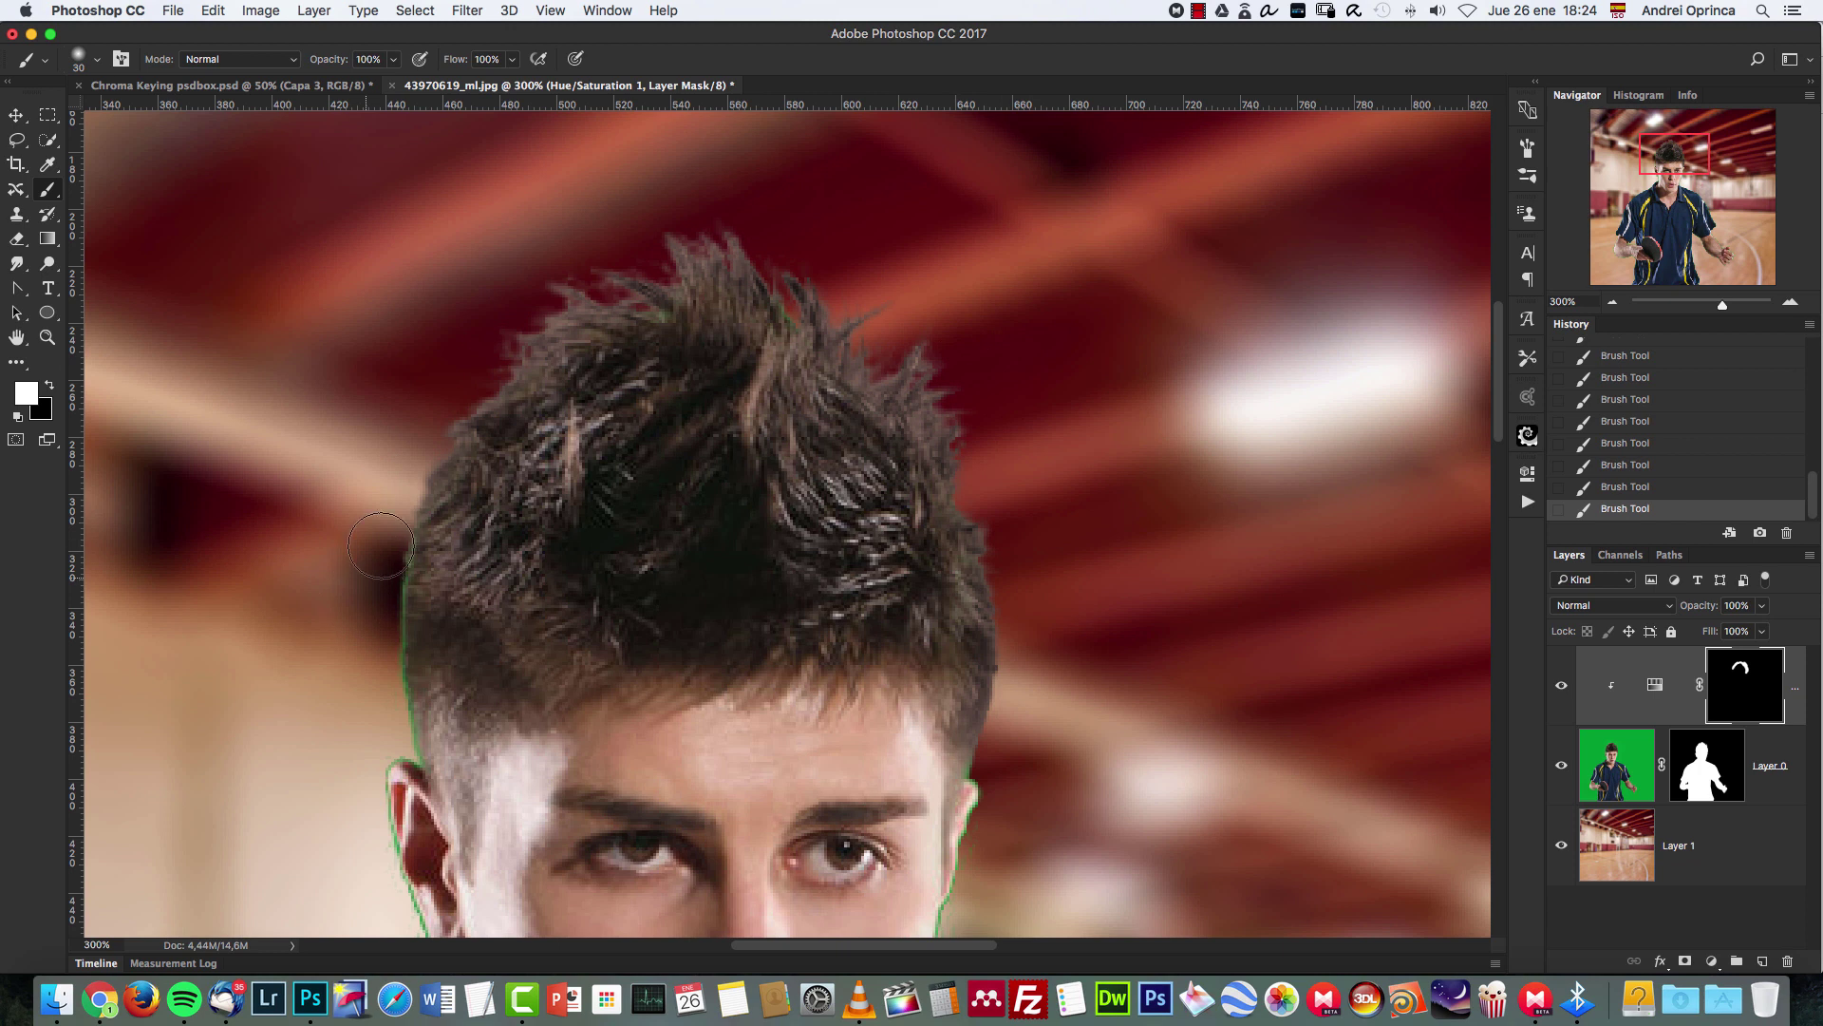
key(bracketleft)
key(bracketleft)
drag(390, 672, 420, 764)
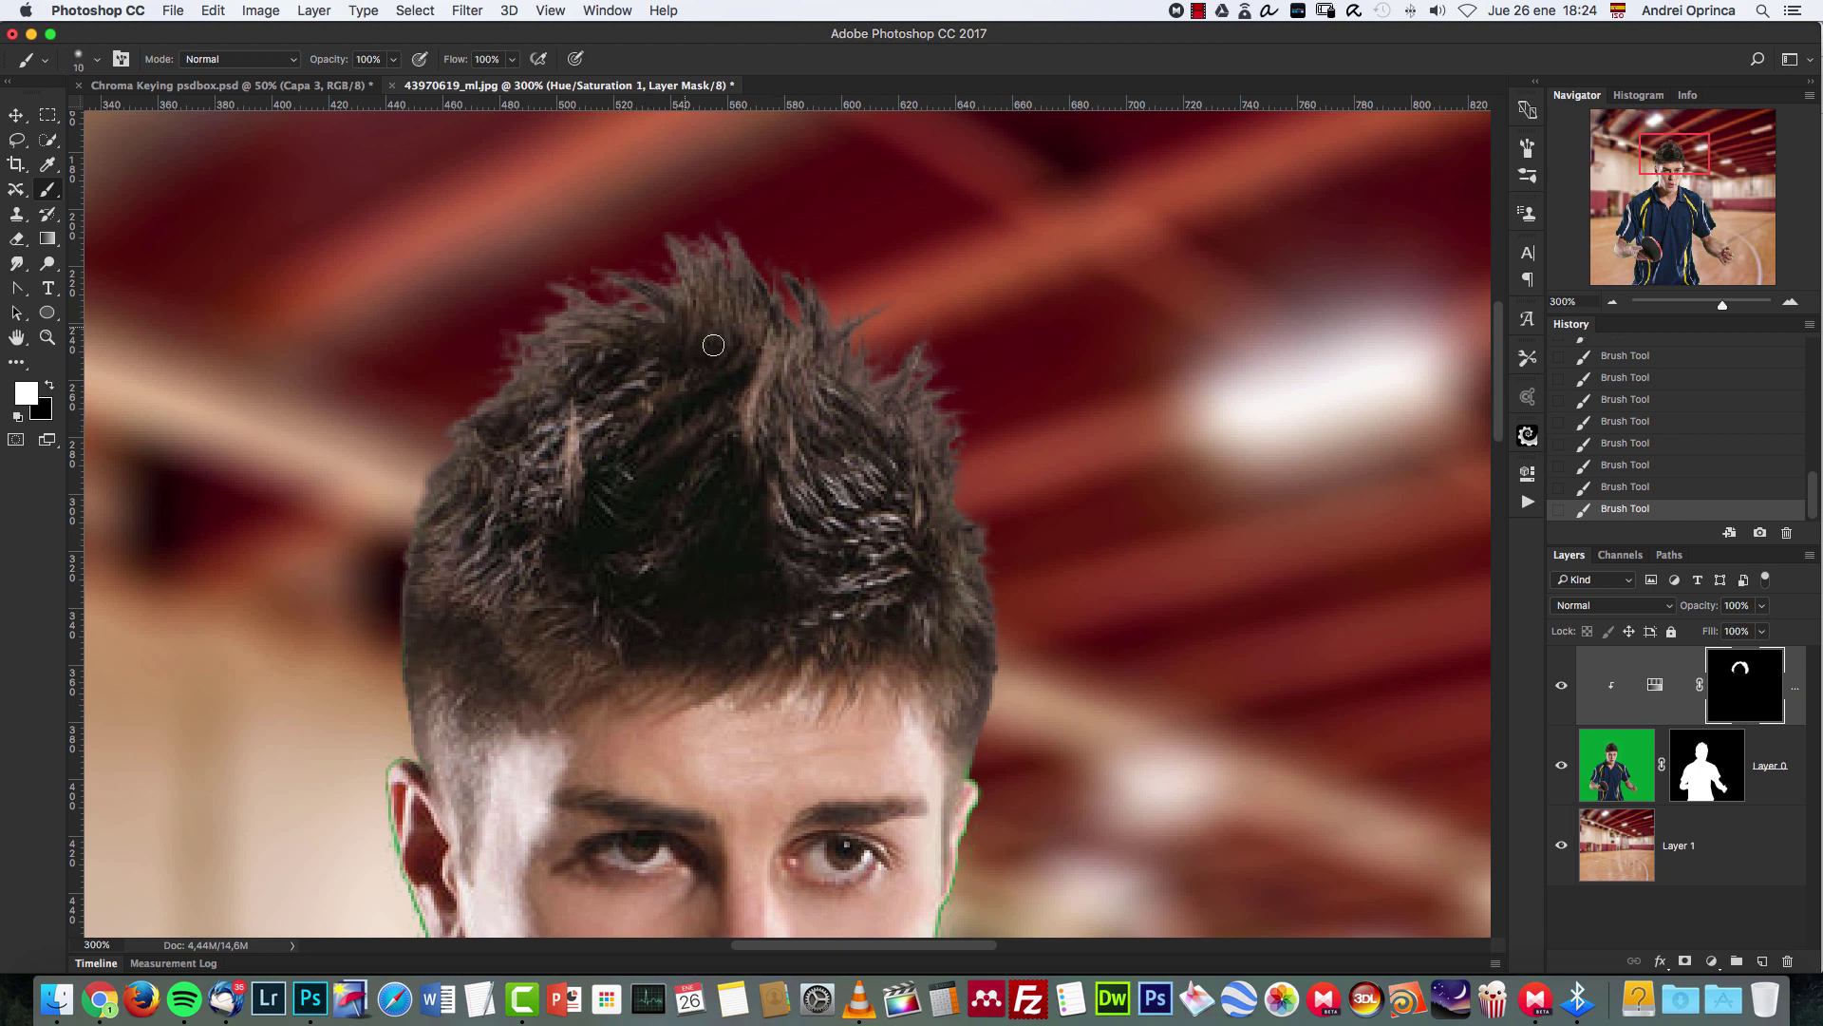
Set the hair's Hue/Saturation adjustment to saturation 23 while judging the result at 100% zoom.
key(super+1)
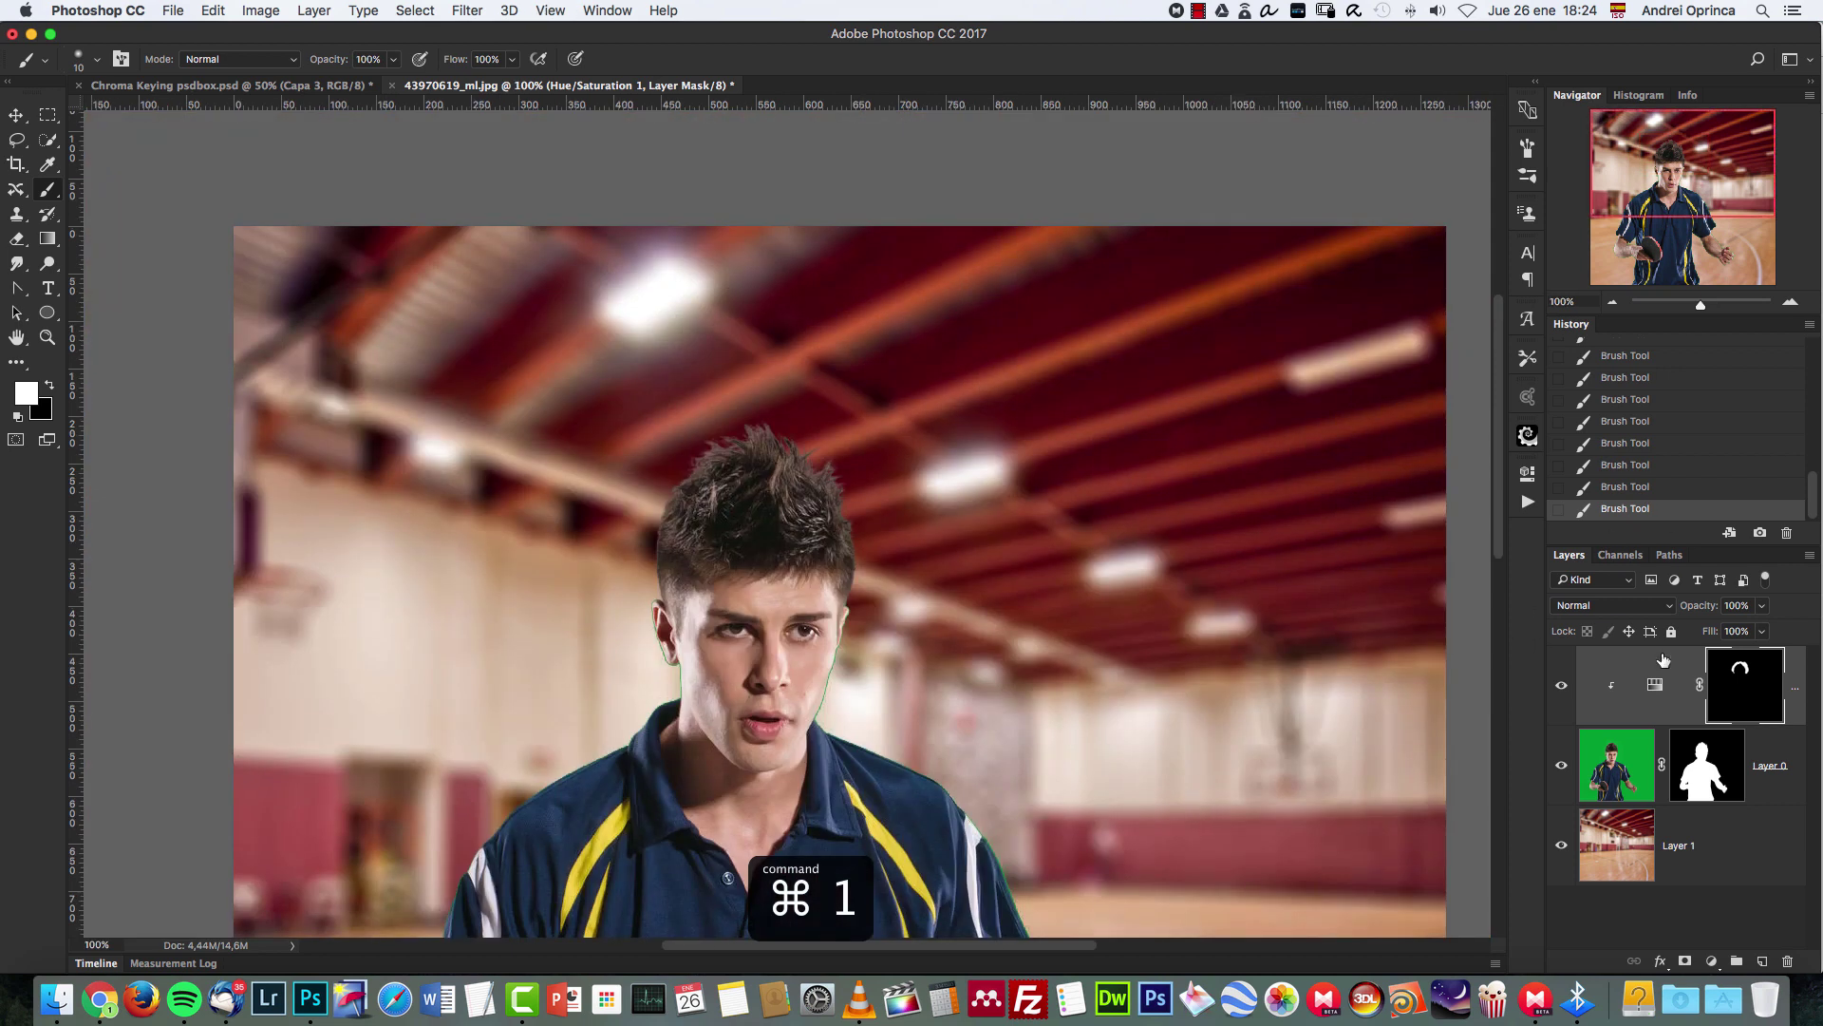
double_click(1657, 686)
drag(1261, 627, 1279, 627)
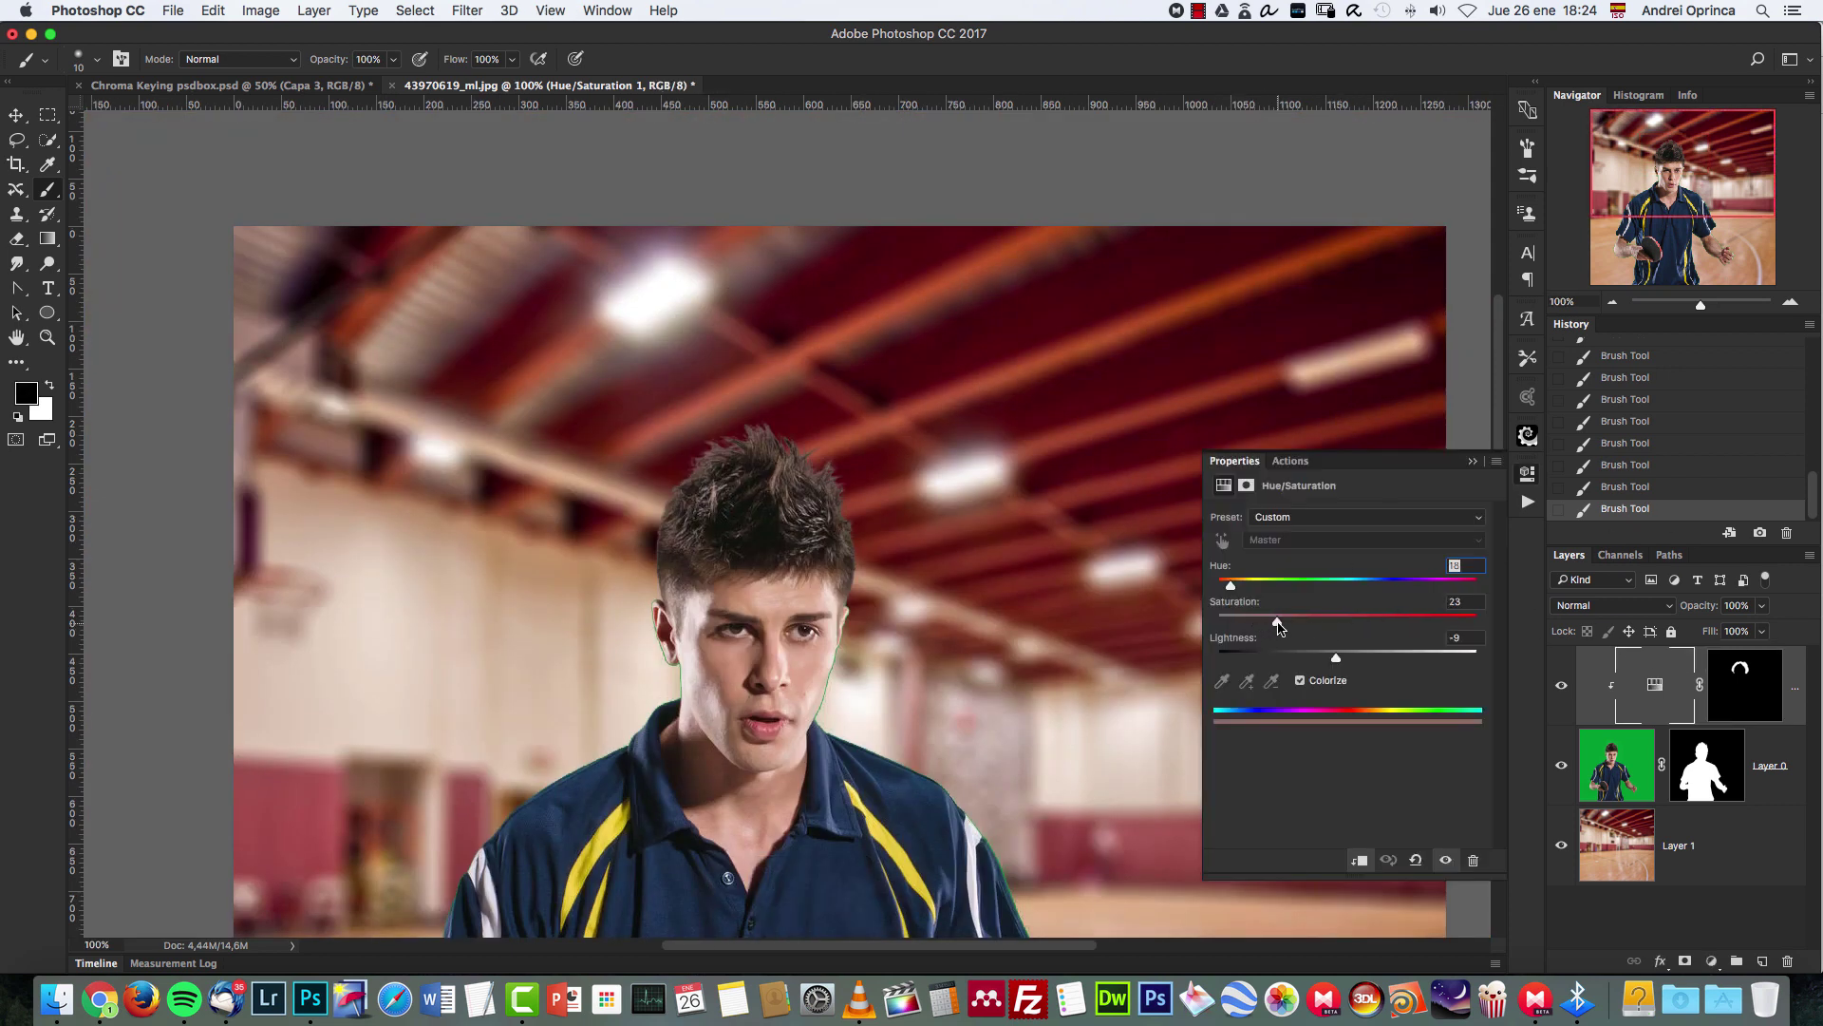
click(1470, 465)
Duplicate Layer 0 with its mask beneath the original, and hide the copy.
scroll(1111, 676, down, 5)
scroll(1111, 676, right, 2)
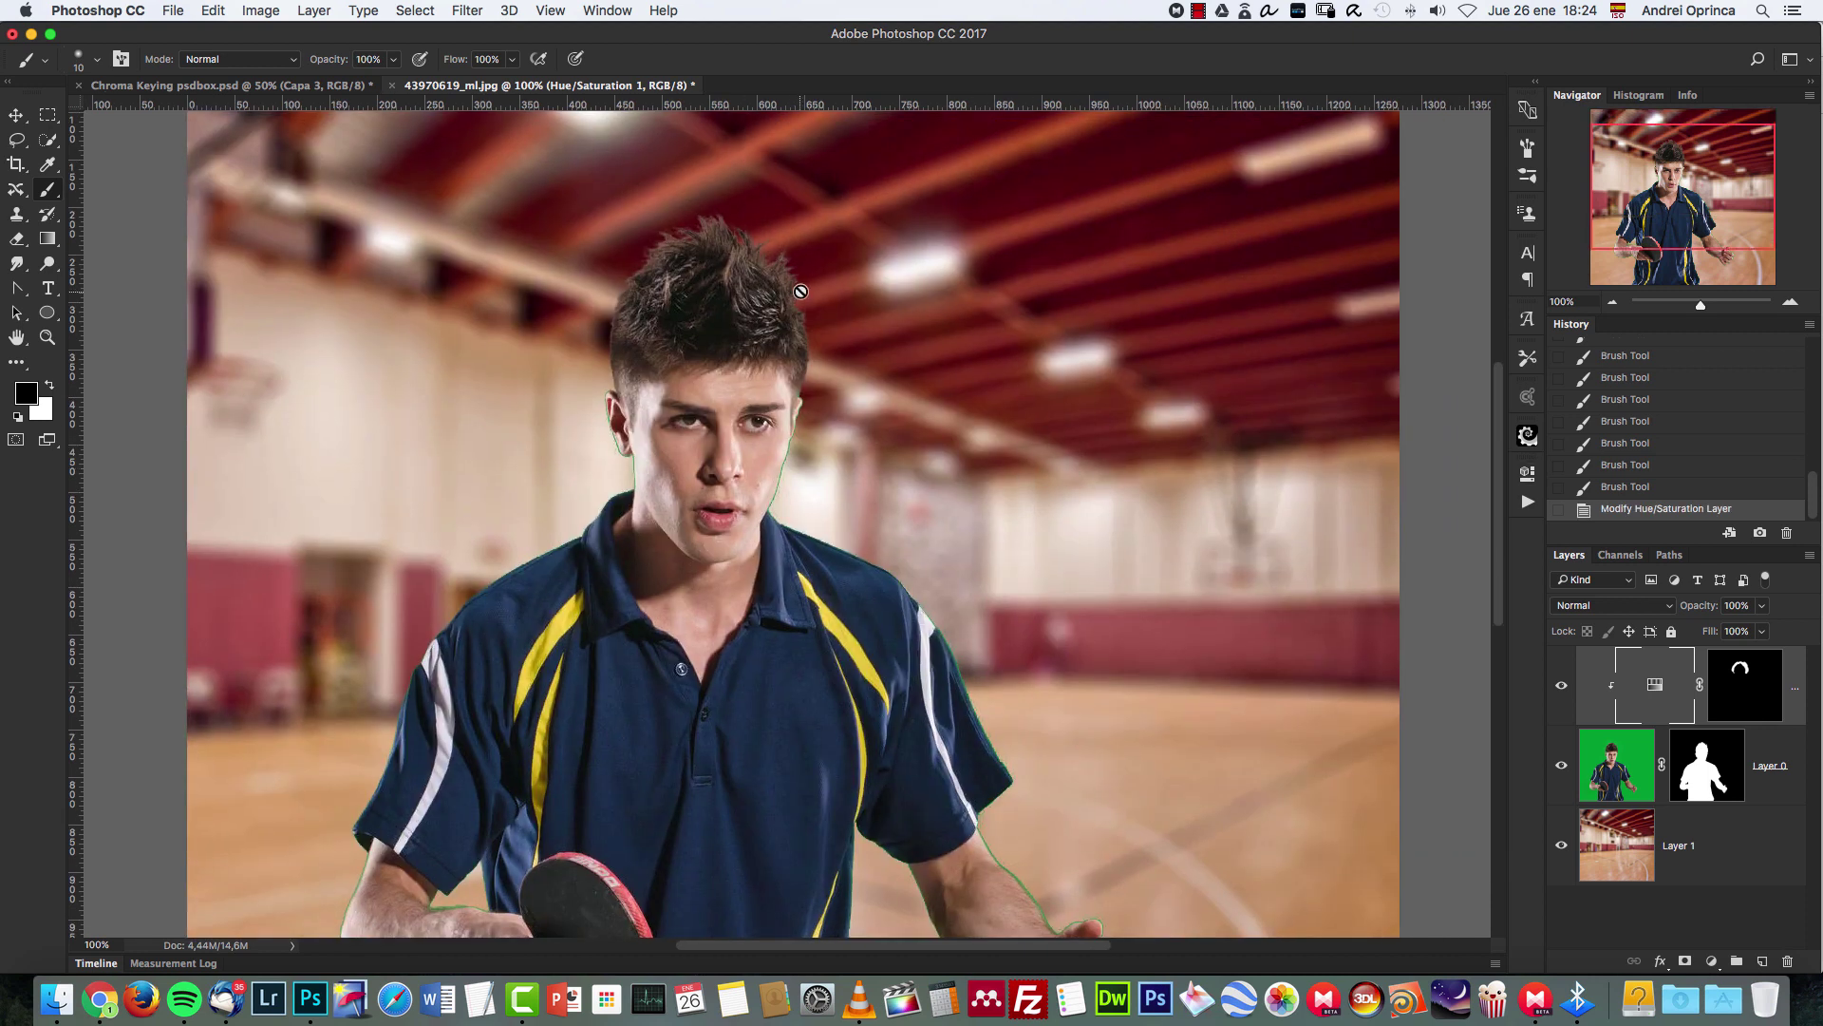
scroll(1029, 753, down, 10)
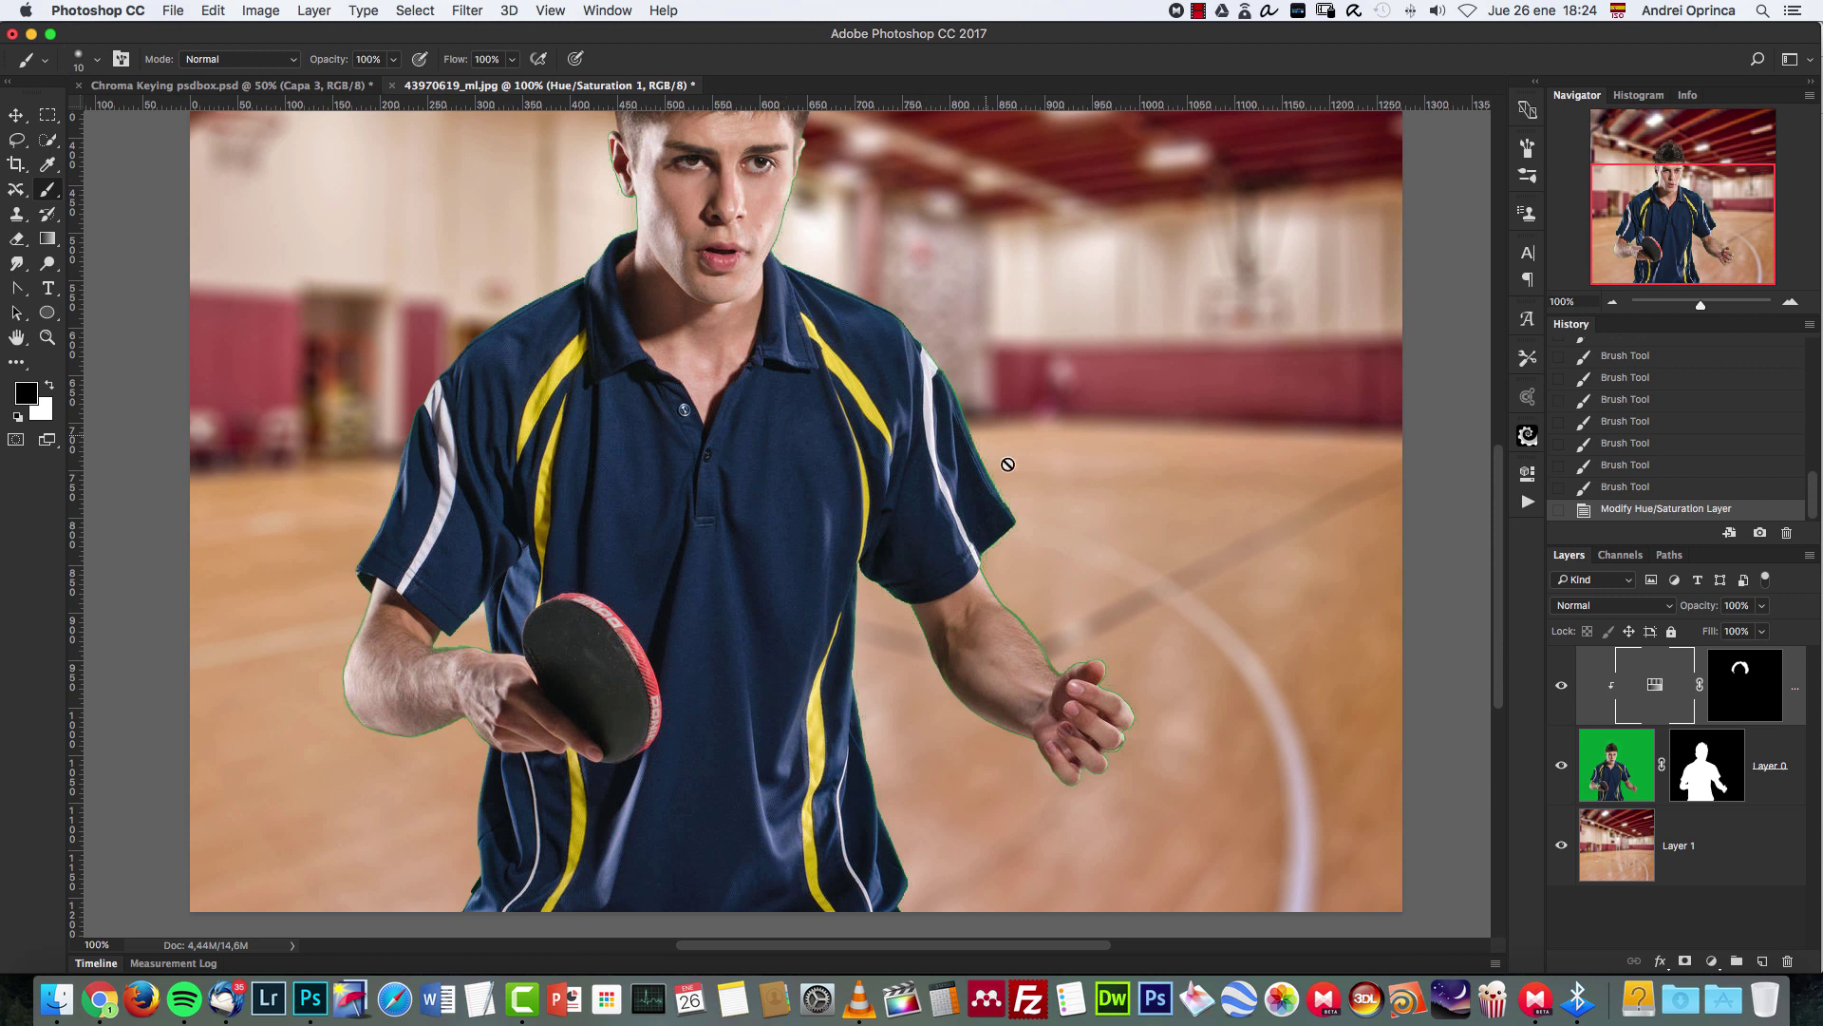
drag(1694, 228, 1681, 197)
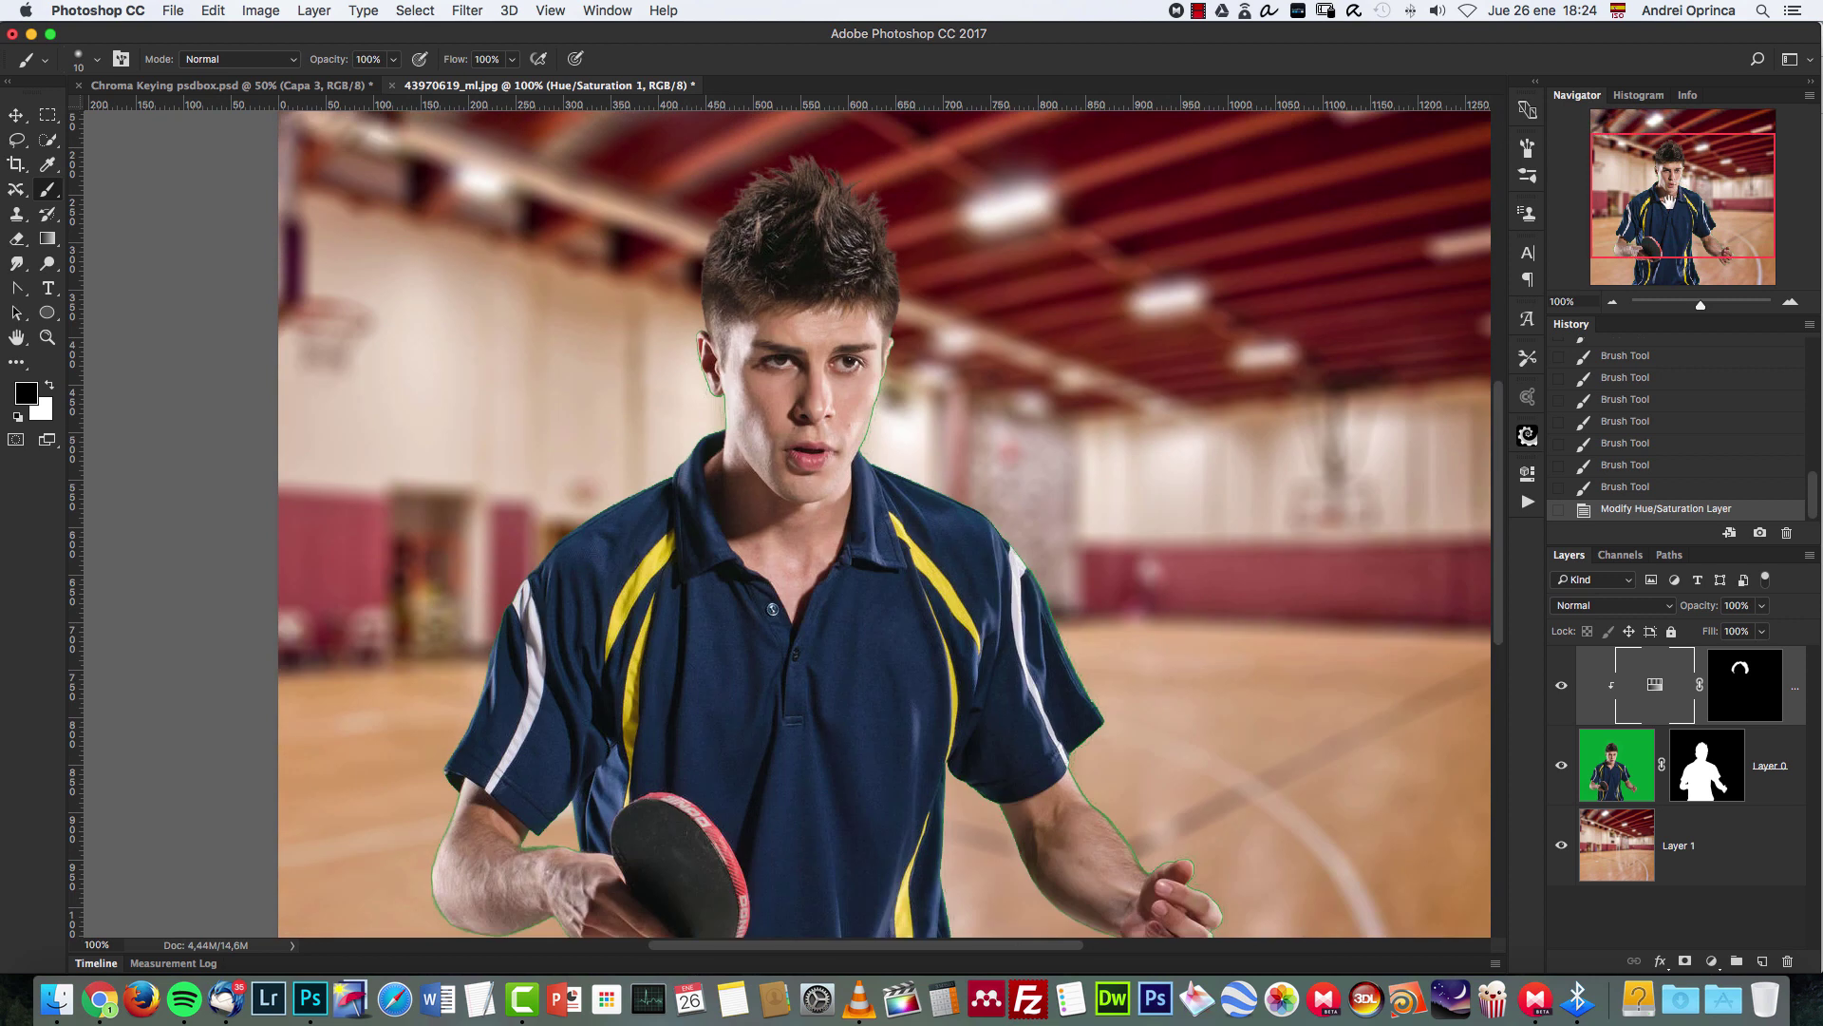
click(1780, 767)
drag(1773, 805, 1762, 836)
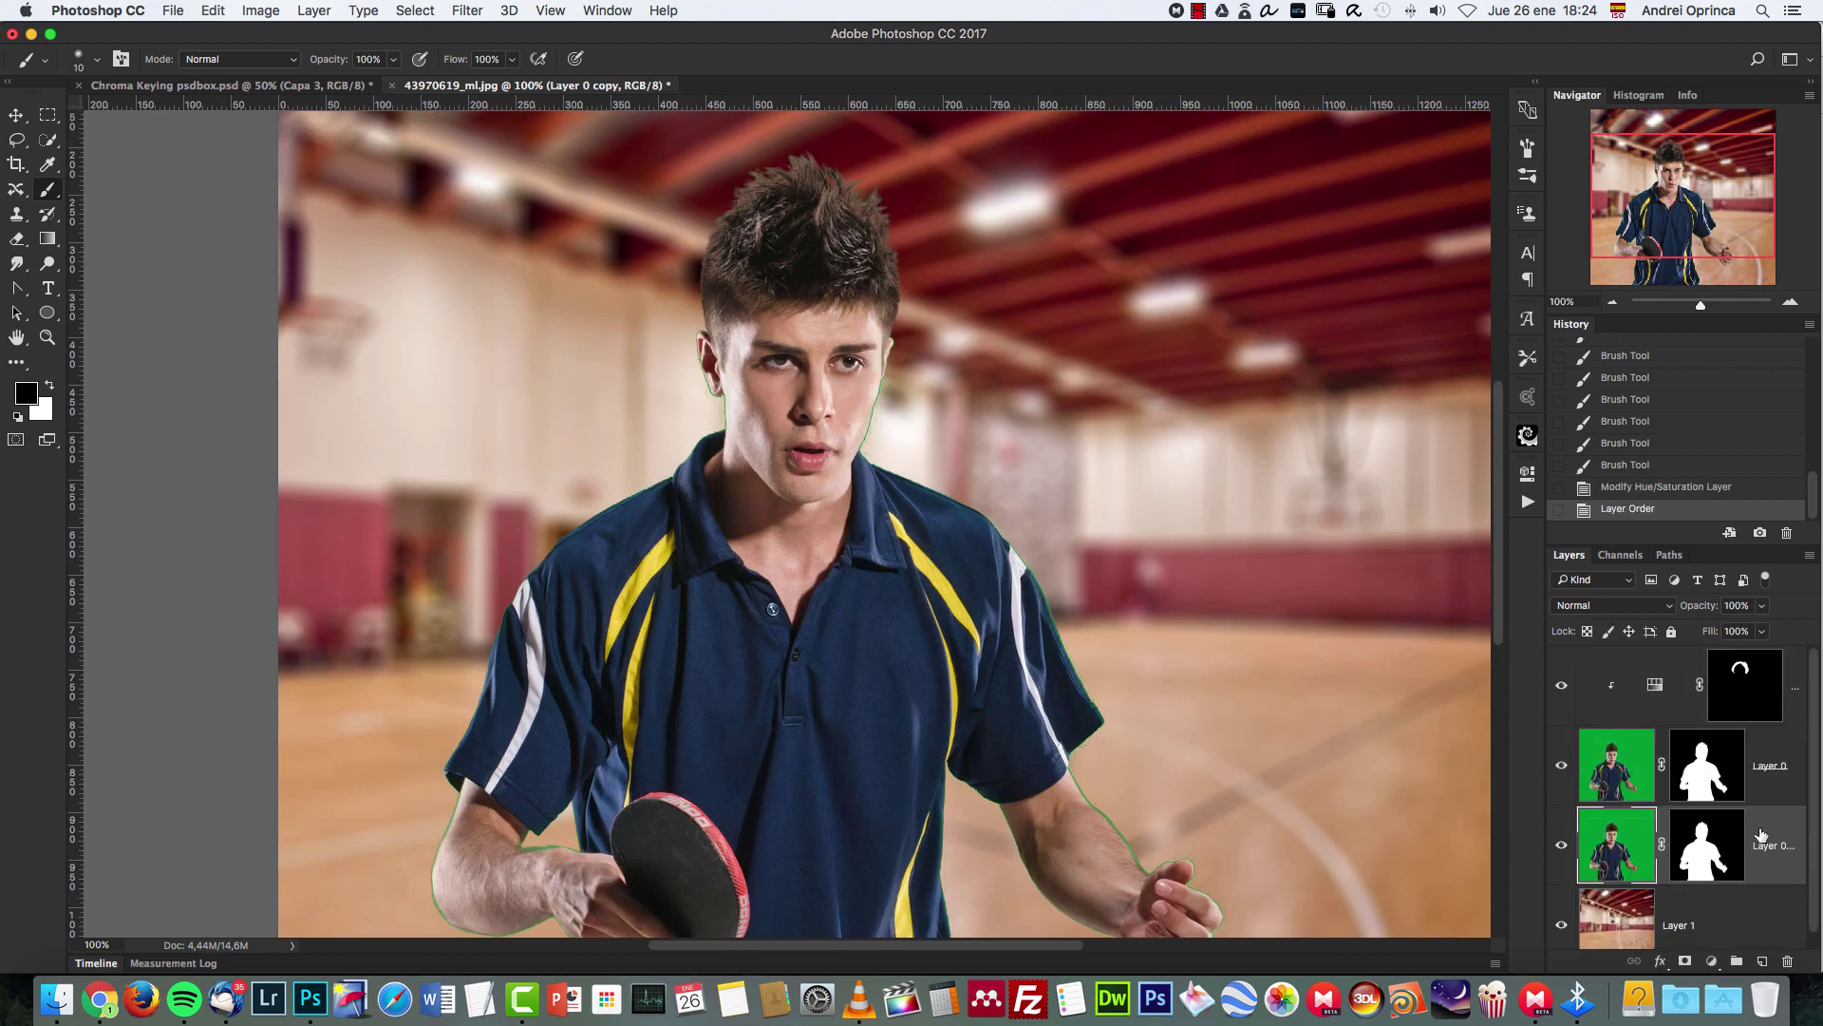
click(1561, 845)
Apply Layer 0's mask permanently and merge the layer with its Hue/Saturation adjustment.
right_click(1712, 755)
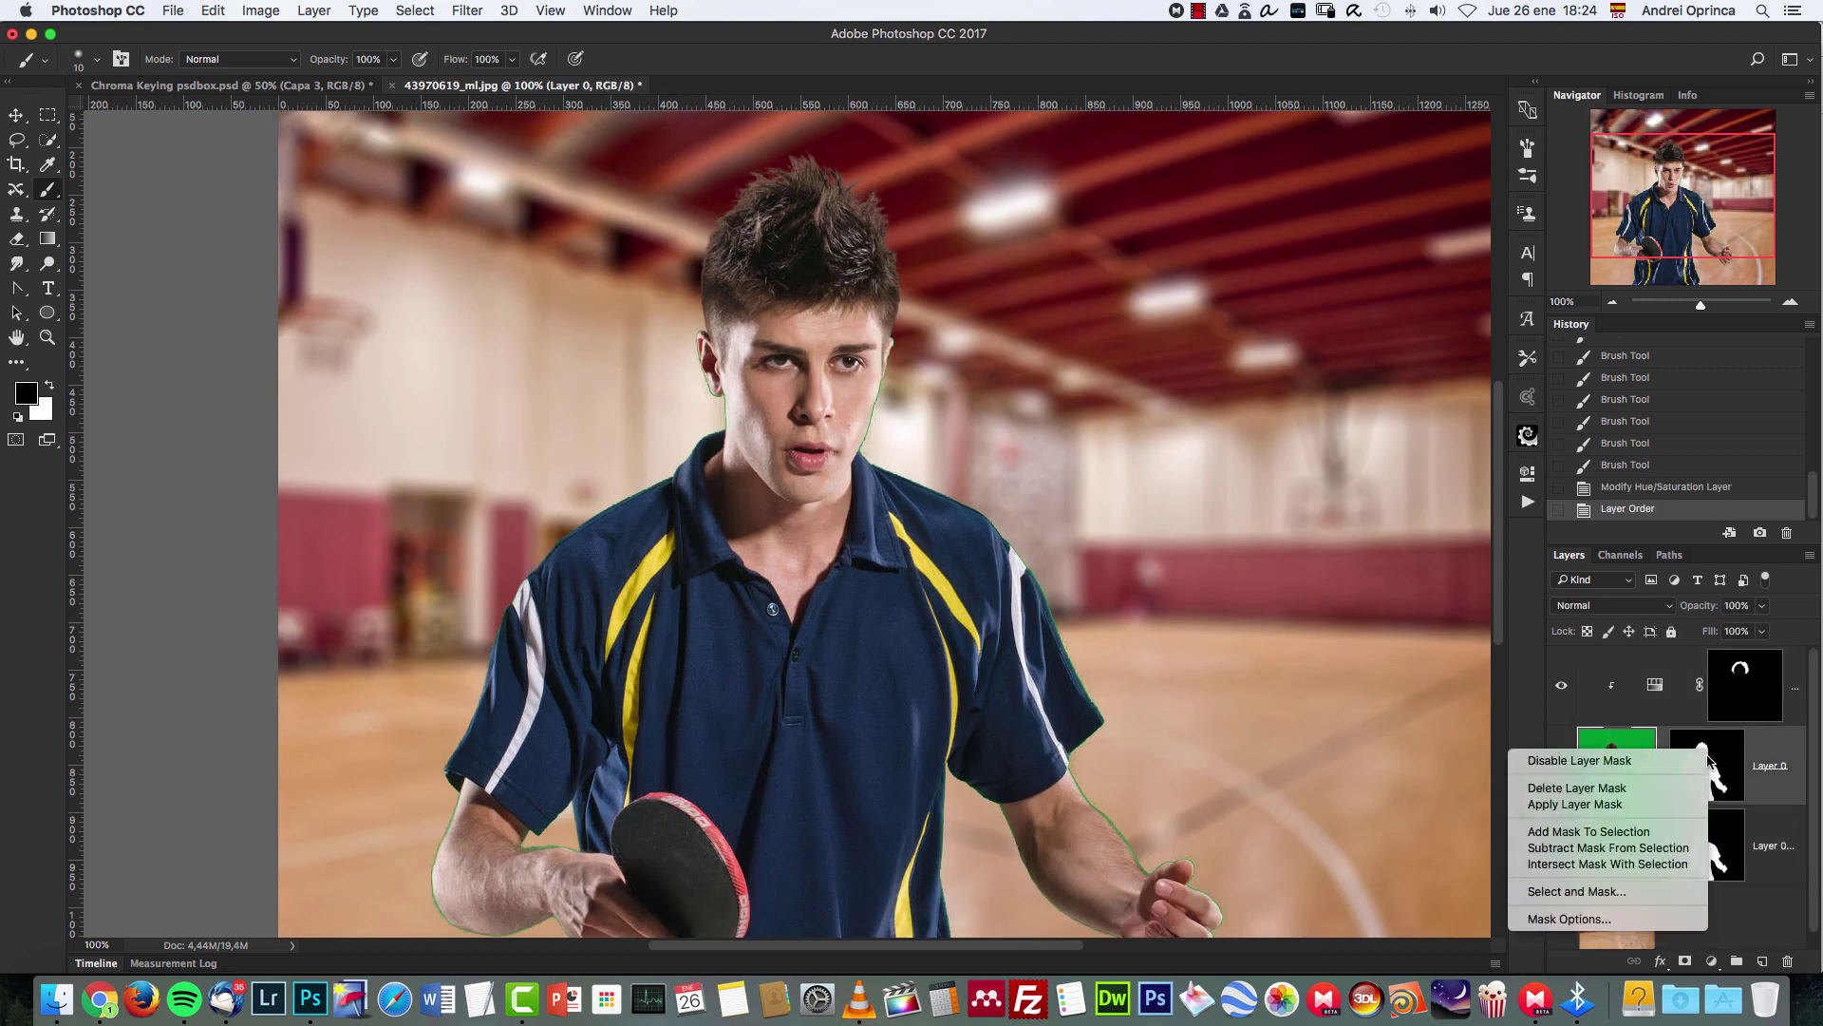
click(1619, 802)
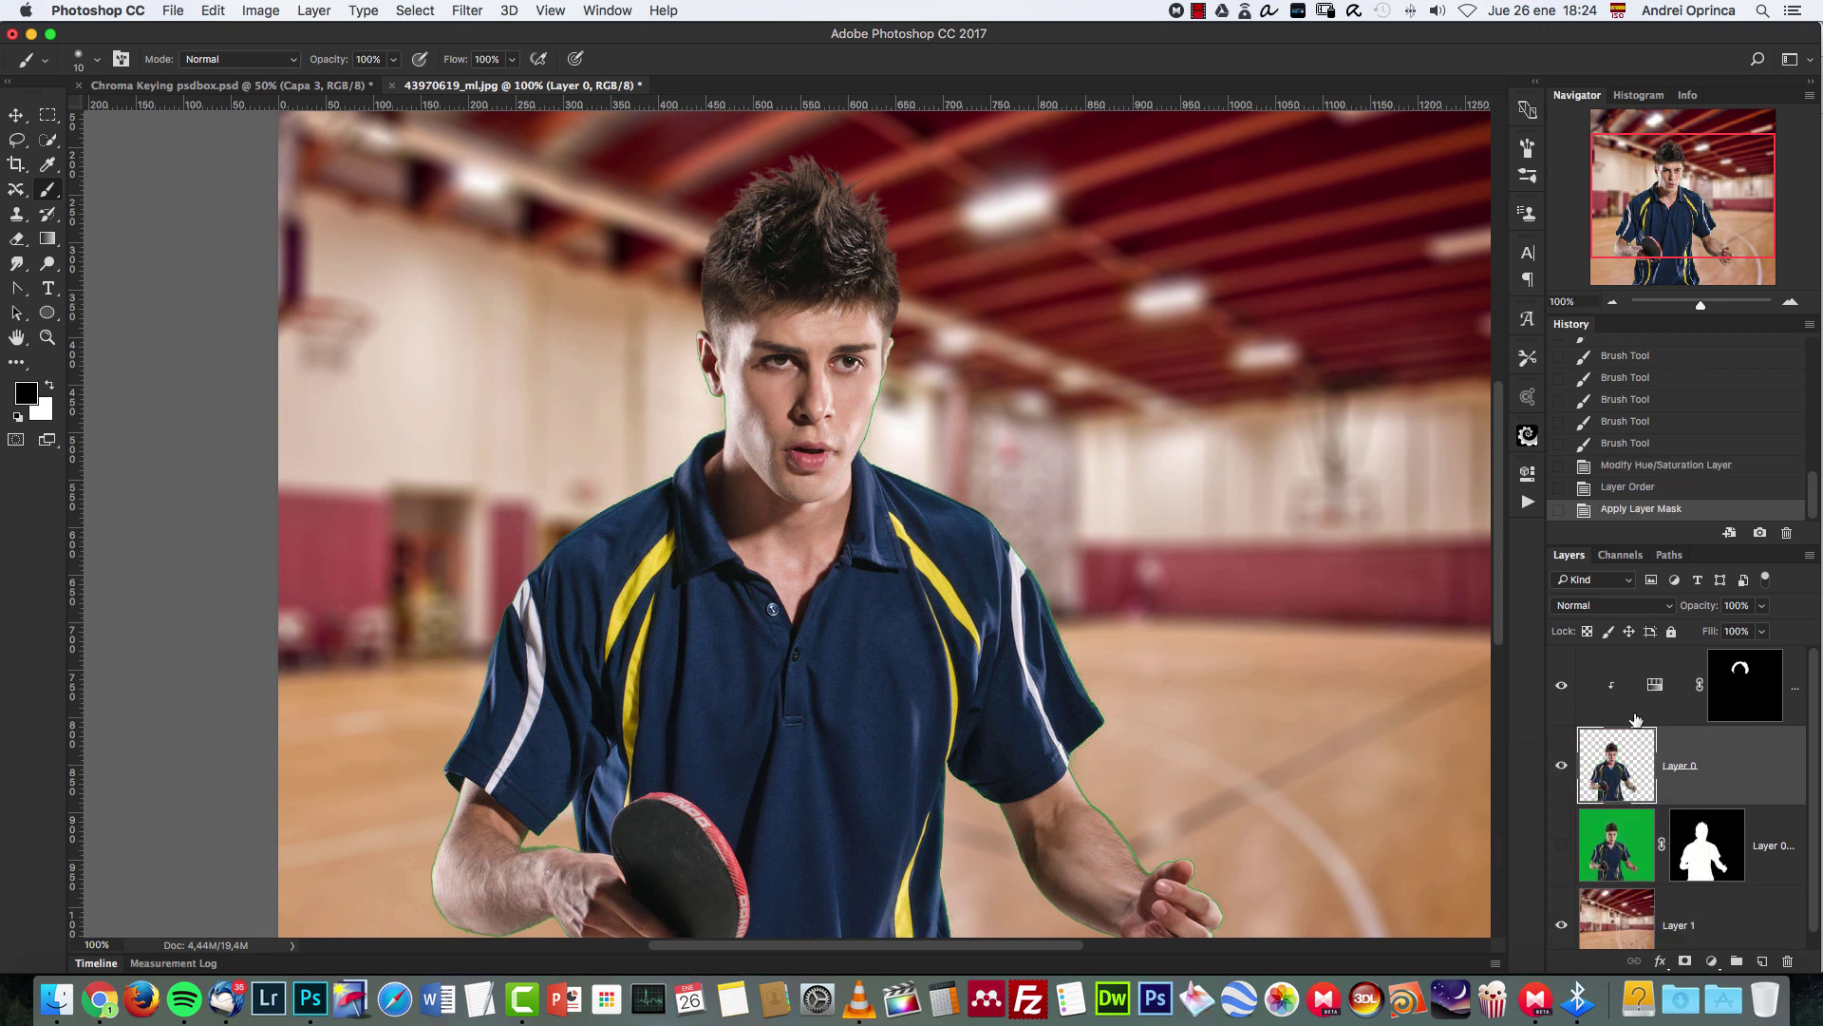
drag(1669, 710, 1669, 714)
key(super+d)
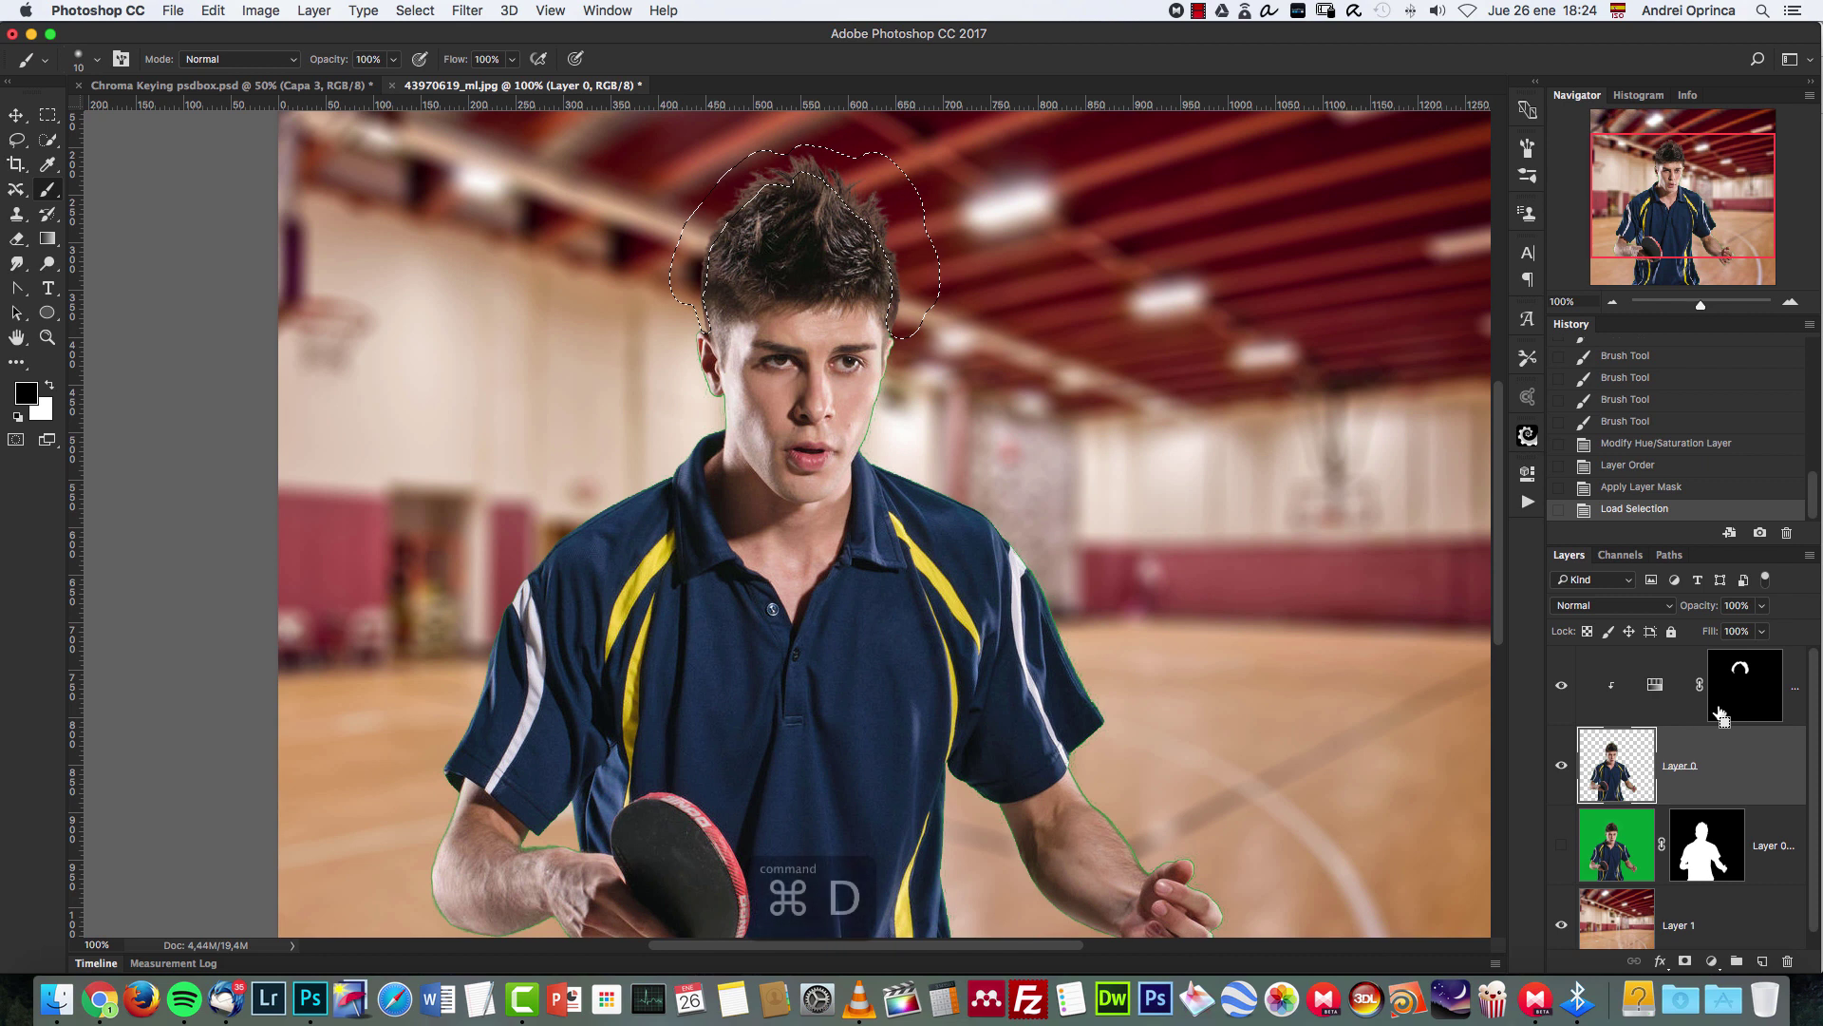
shift+click(1795, 682)
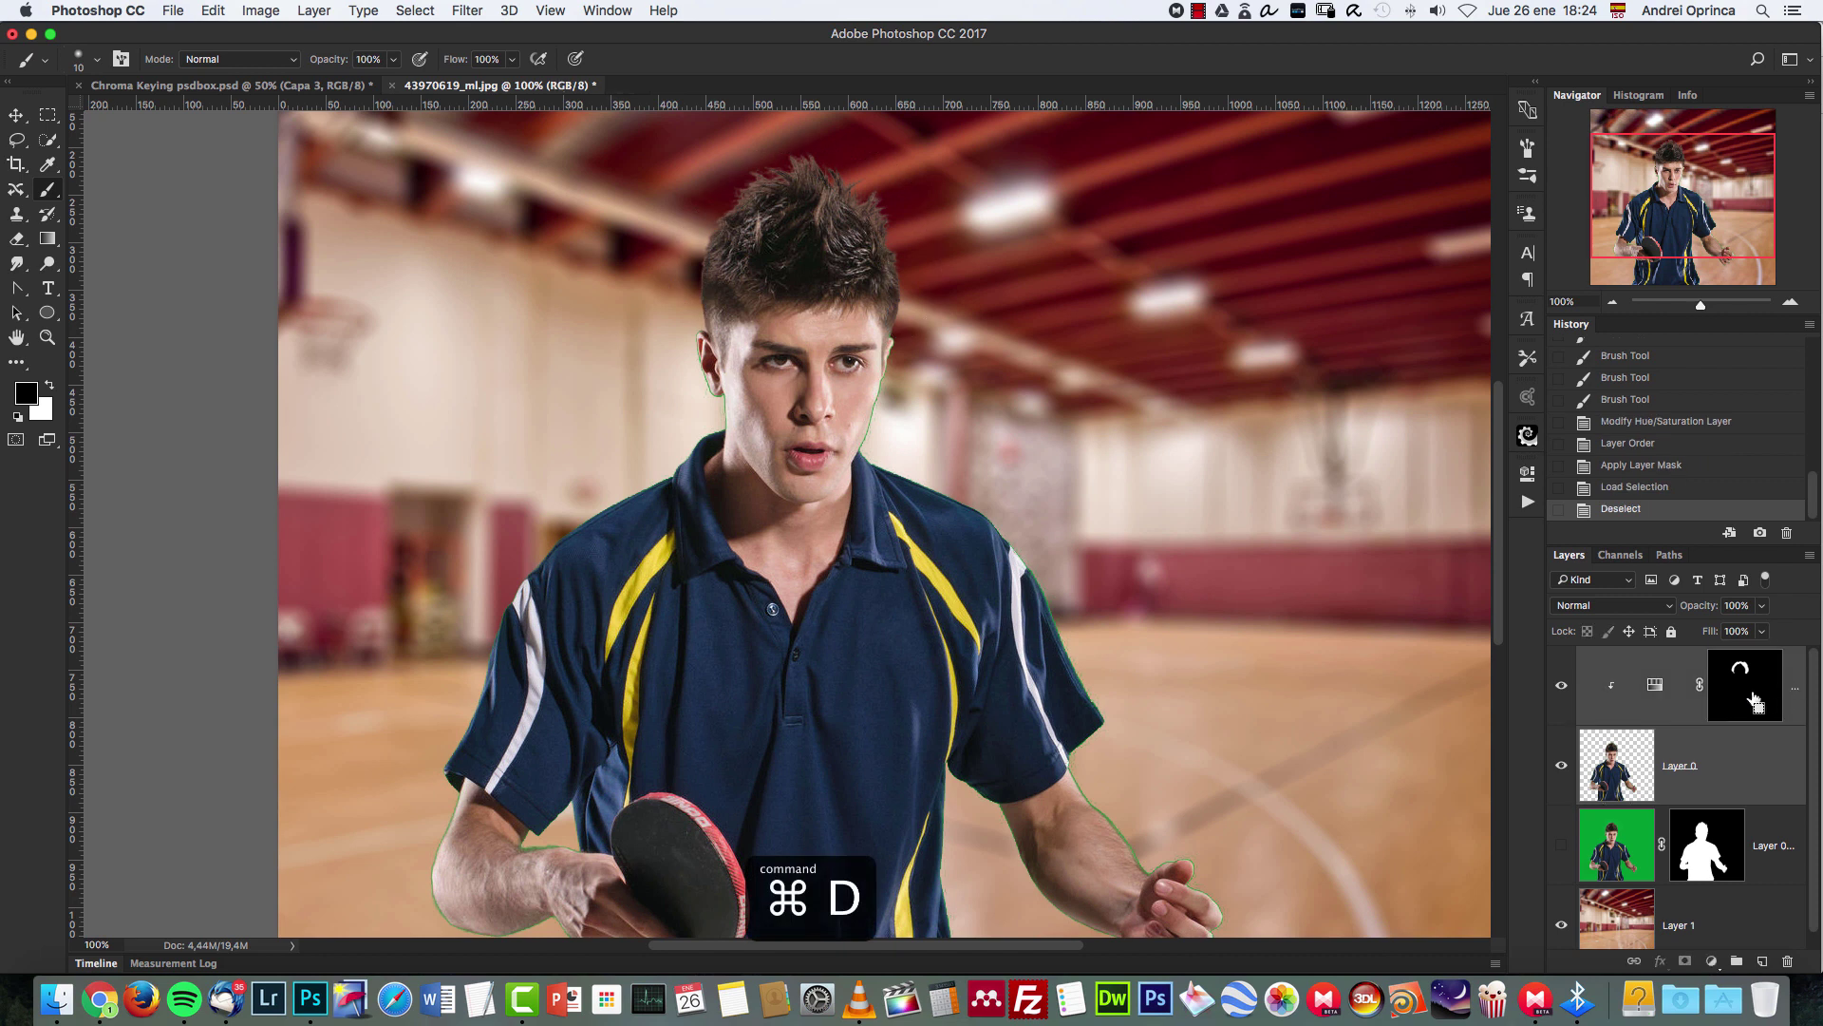
key(super+e)
Hide the merged layer, show Layer 0 copy, and open its mask in Select and Mask with Decontaminate Colors enabled.
click(1563, 685)
click(1563, 766)
click(1705, 781)
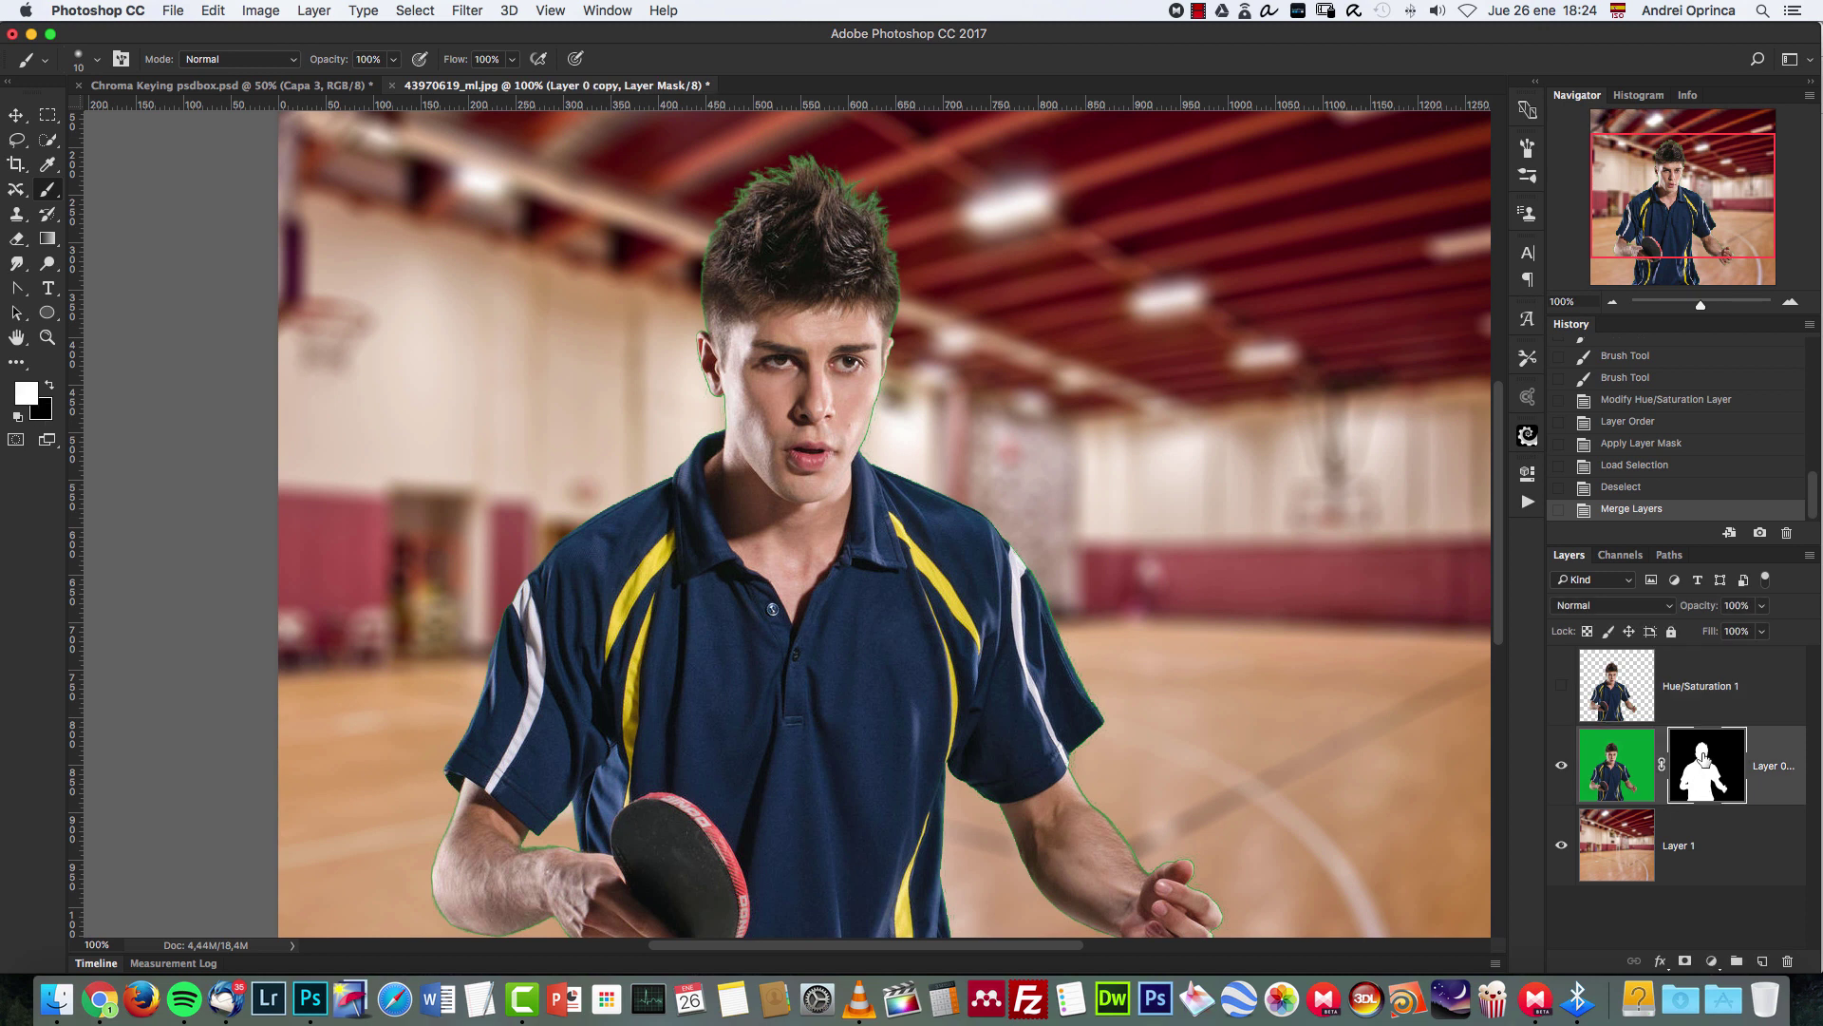
right_click(1705, 753)
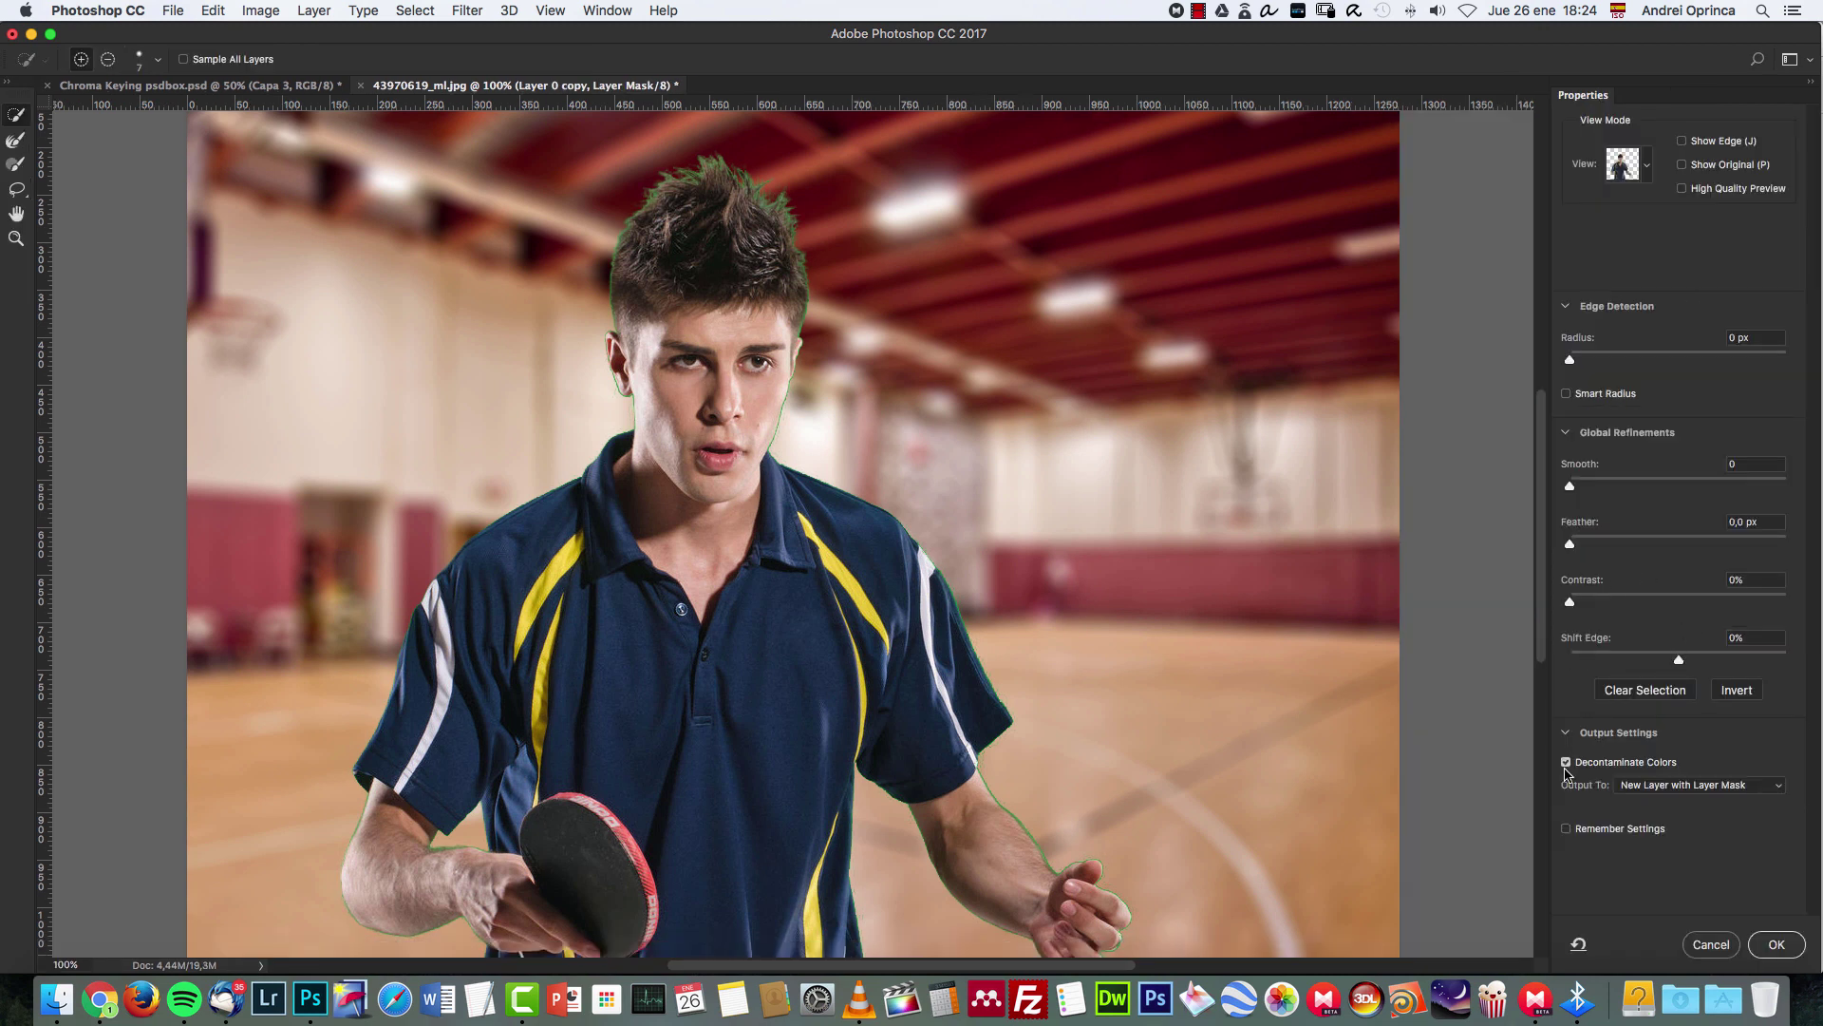
Refine the mask with an -18% edge shift and fine-tuned feather and contrast, outputting to a new layer with layer mask.
scroll(1095, 613, down, 4)
drag(1570, 601, 1585, 542)
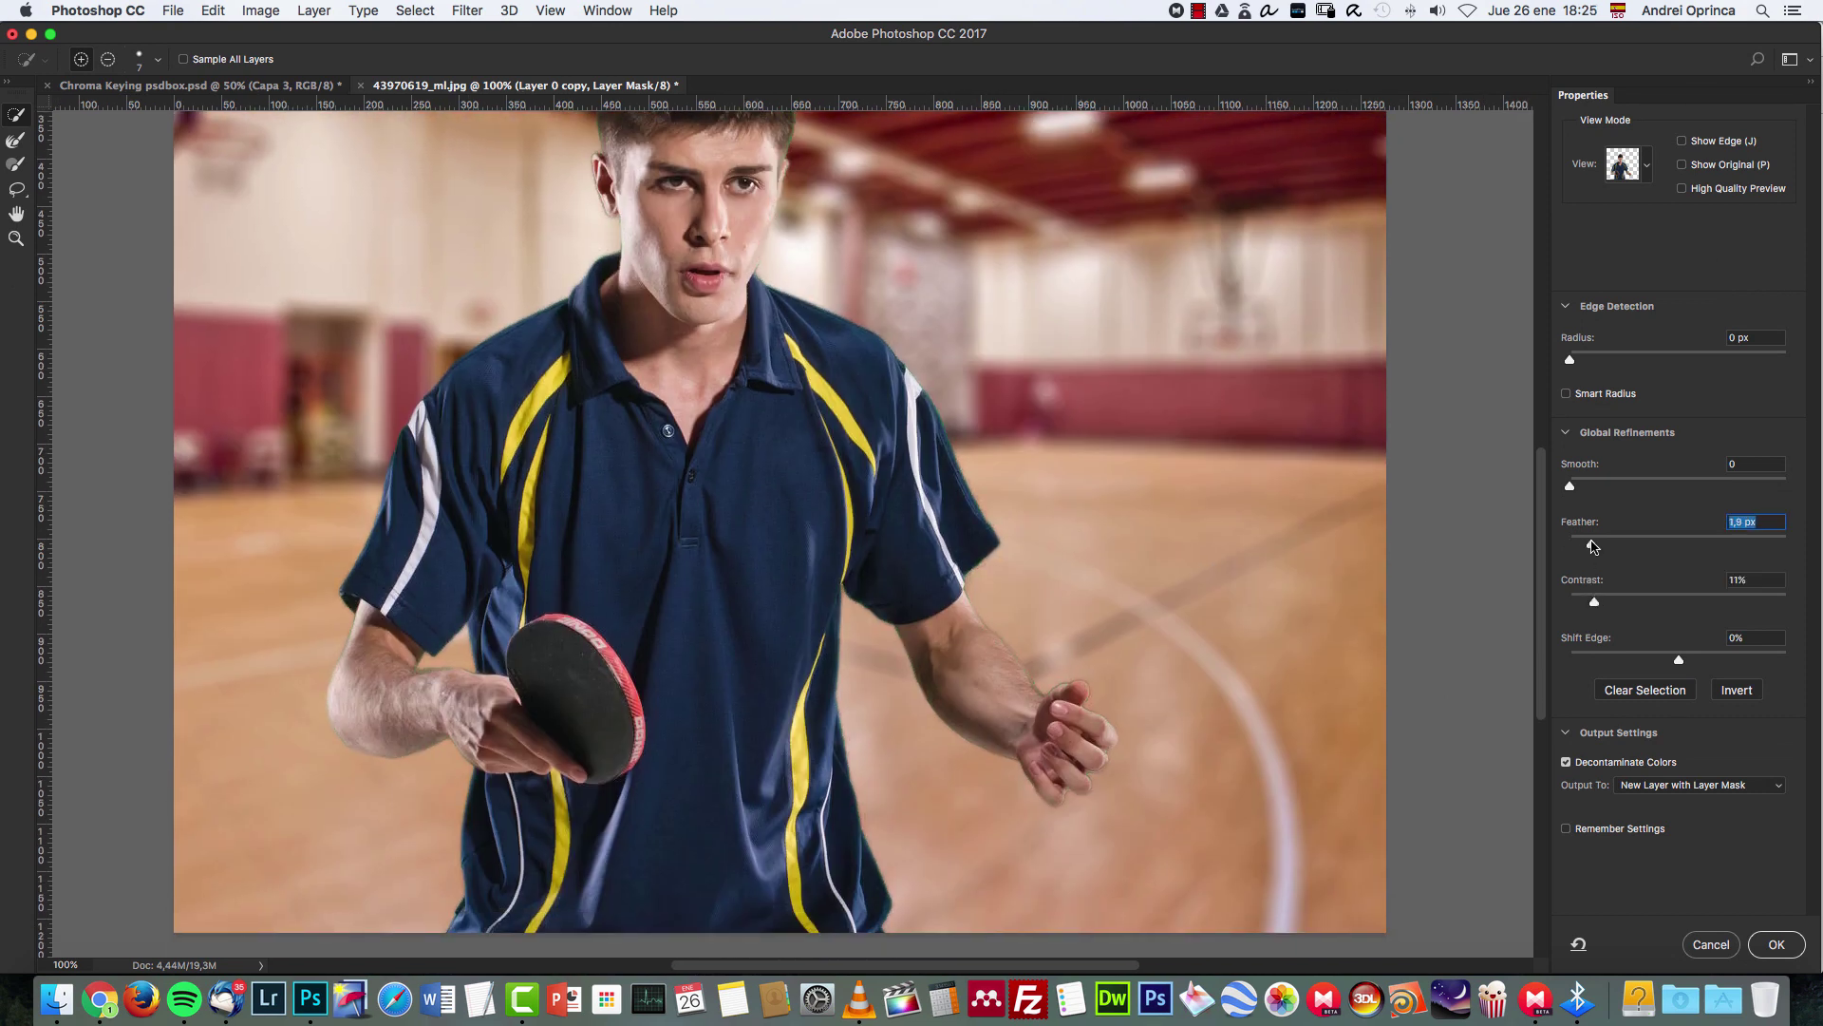
drag(1679, 659, 1662, 662)
drag(1594, 596, 1612, 600)
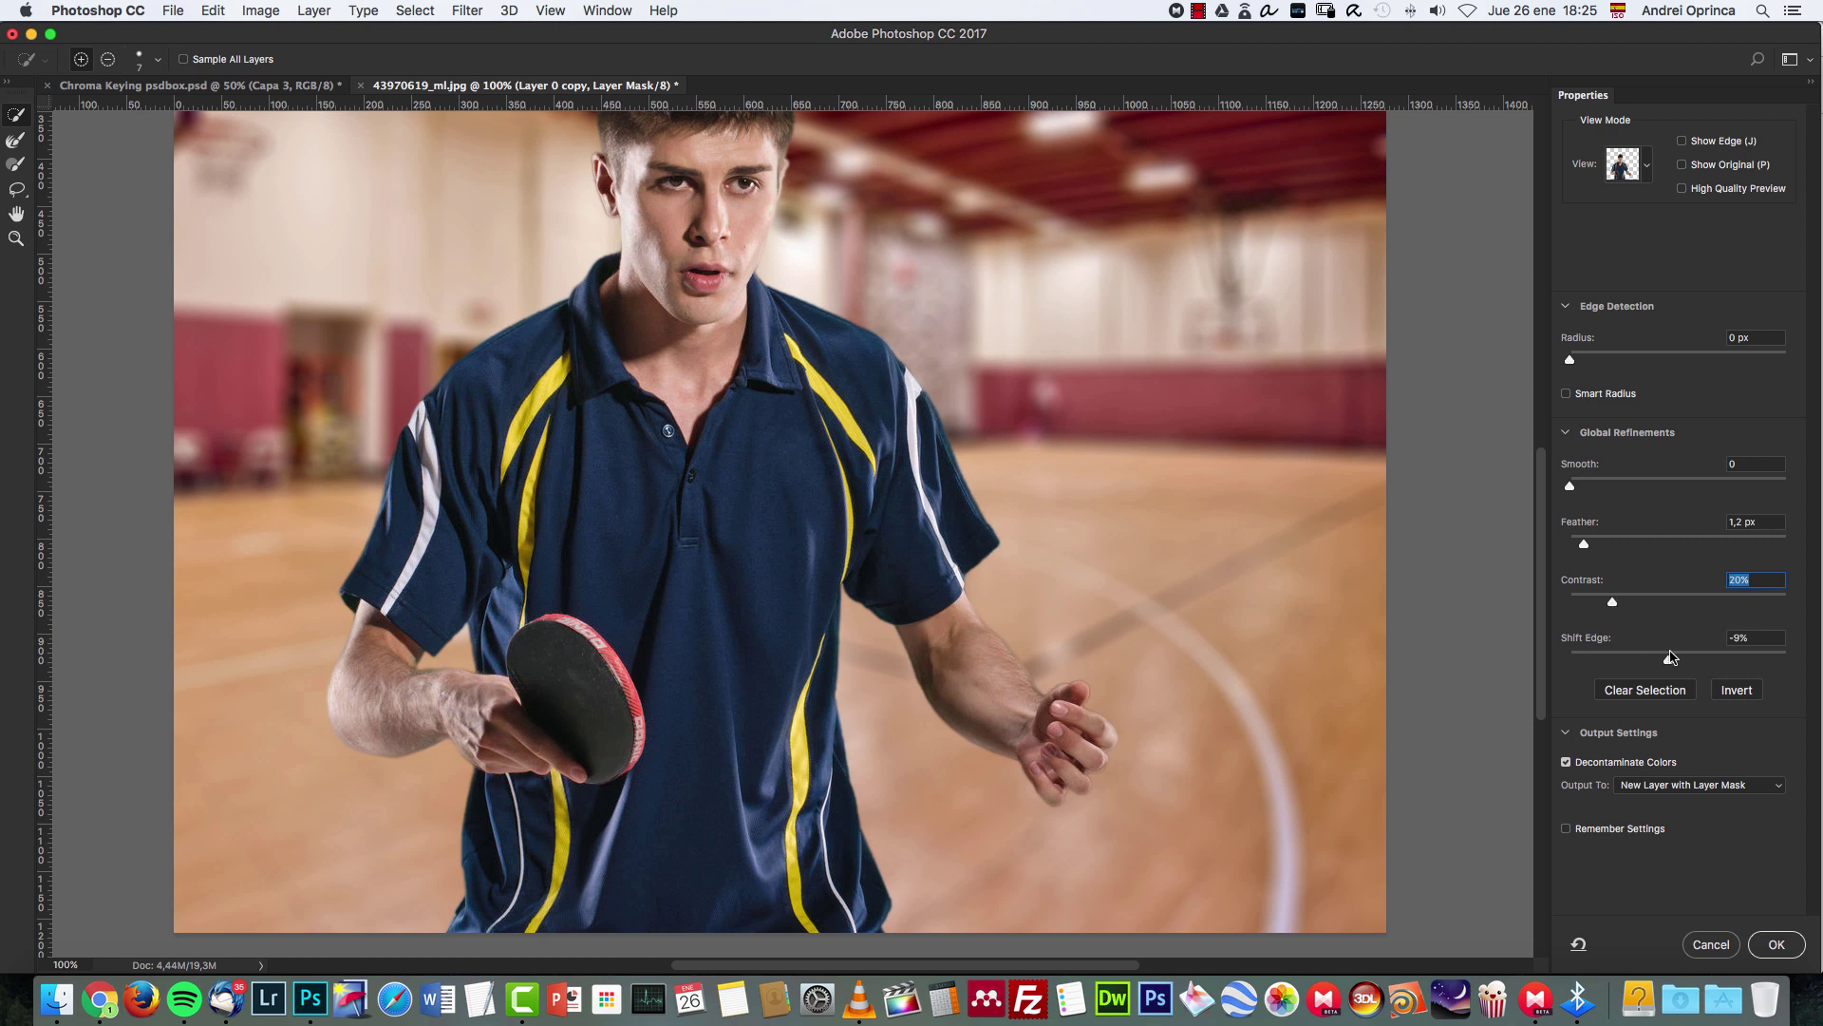
drag(1584, 545, 1580, 546)
drag(1669, 657, 1657, 665)
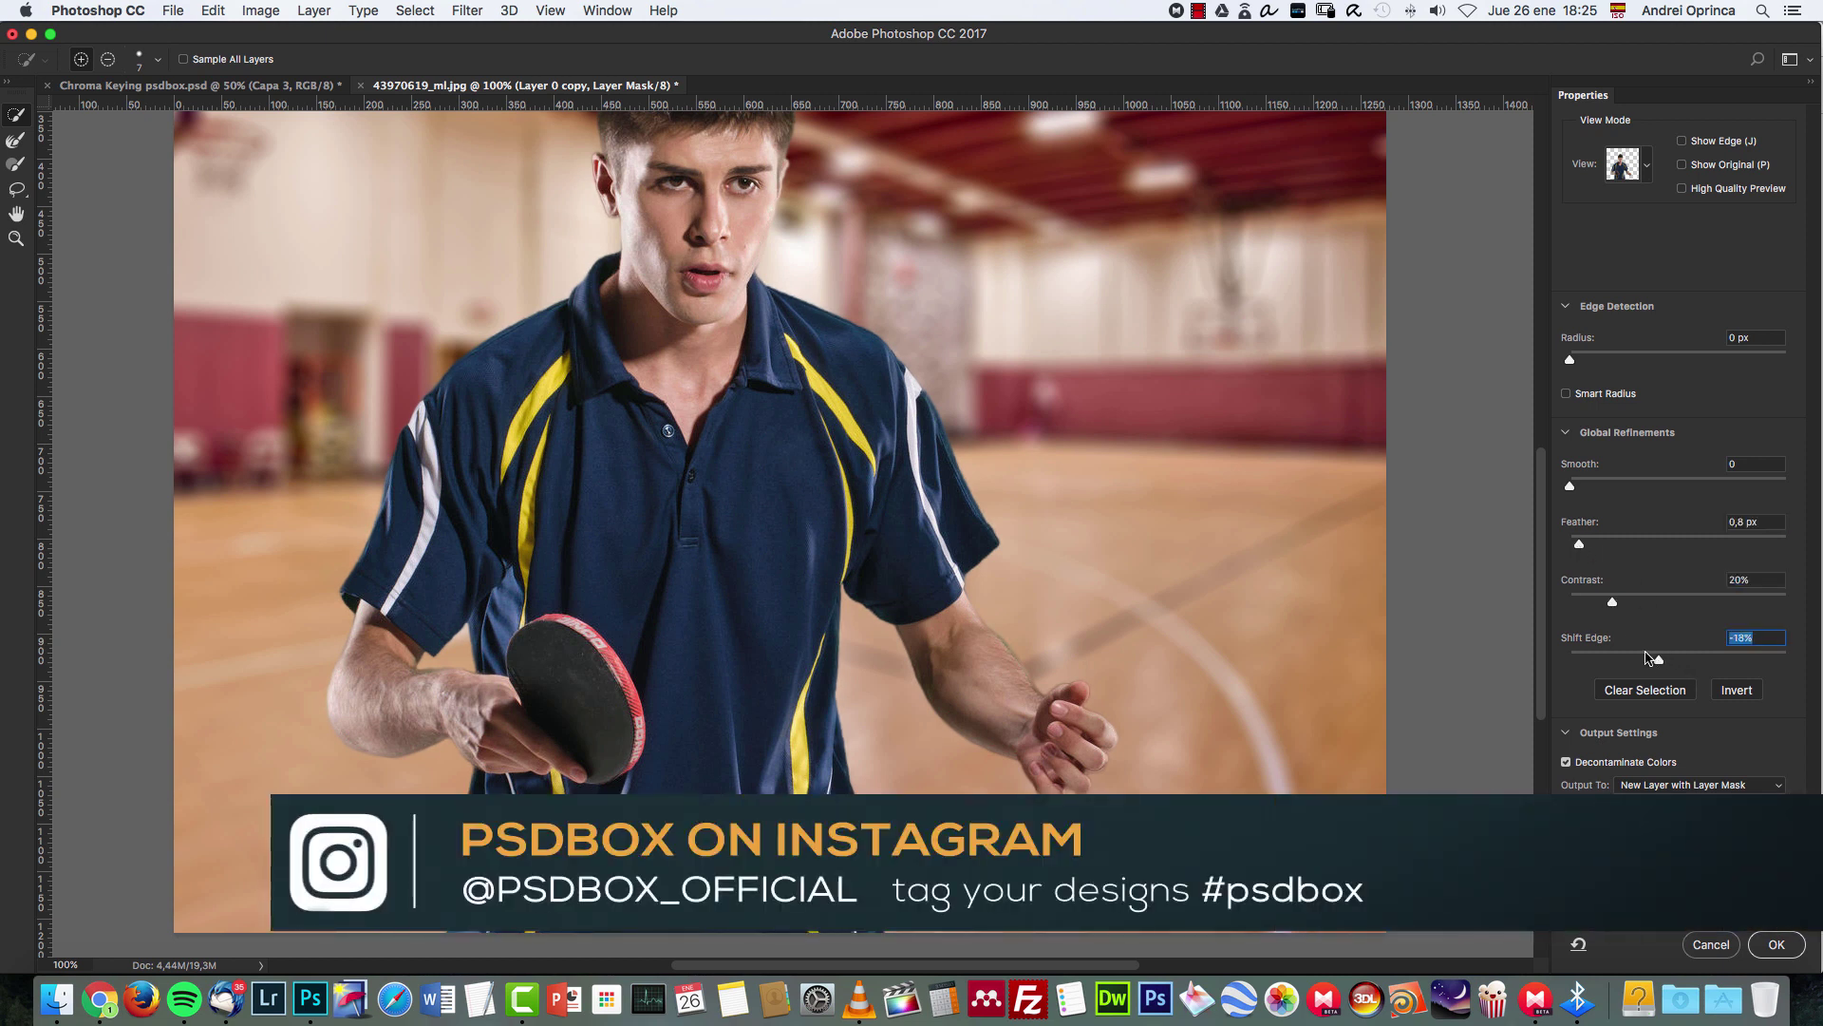
drag(1579, 544, 1621, 600)
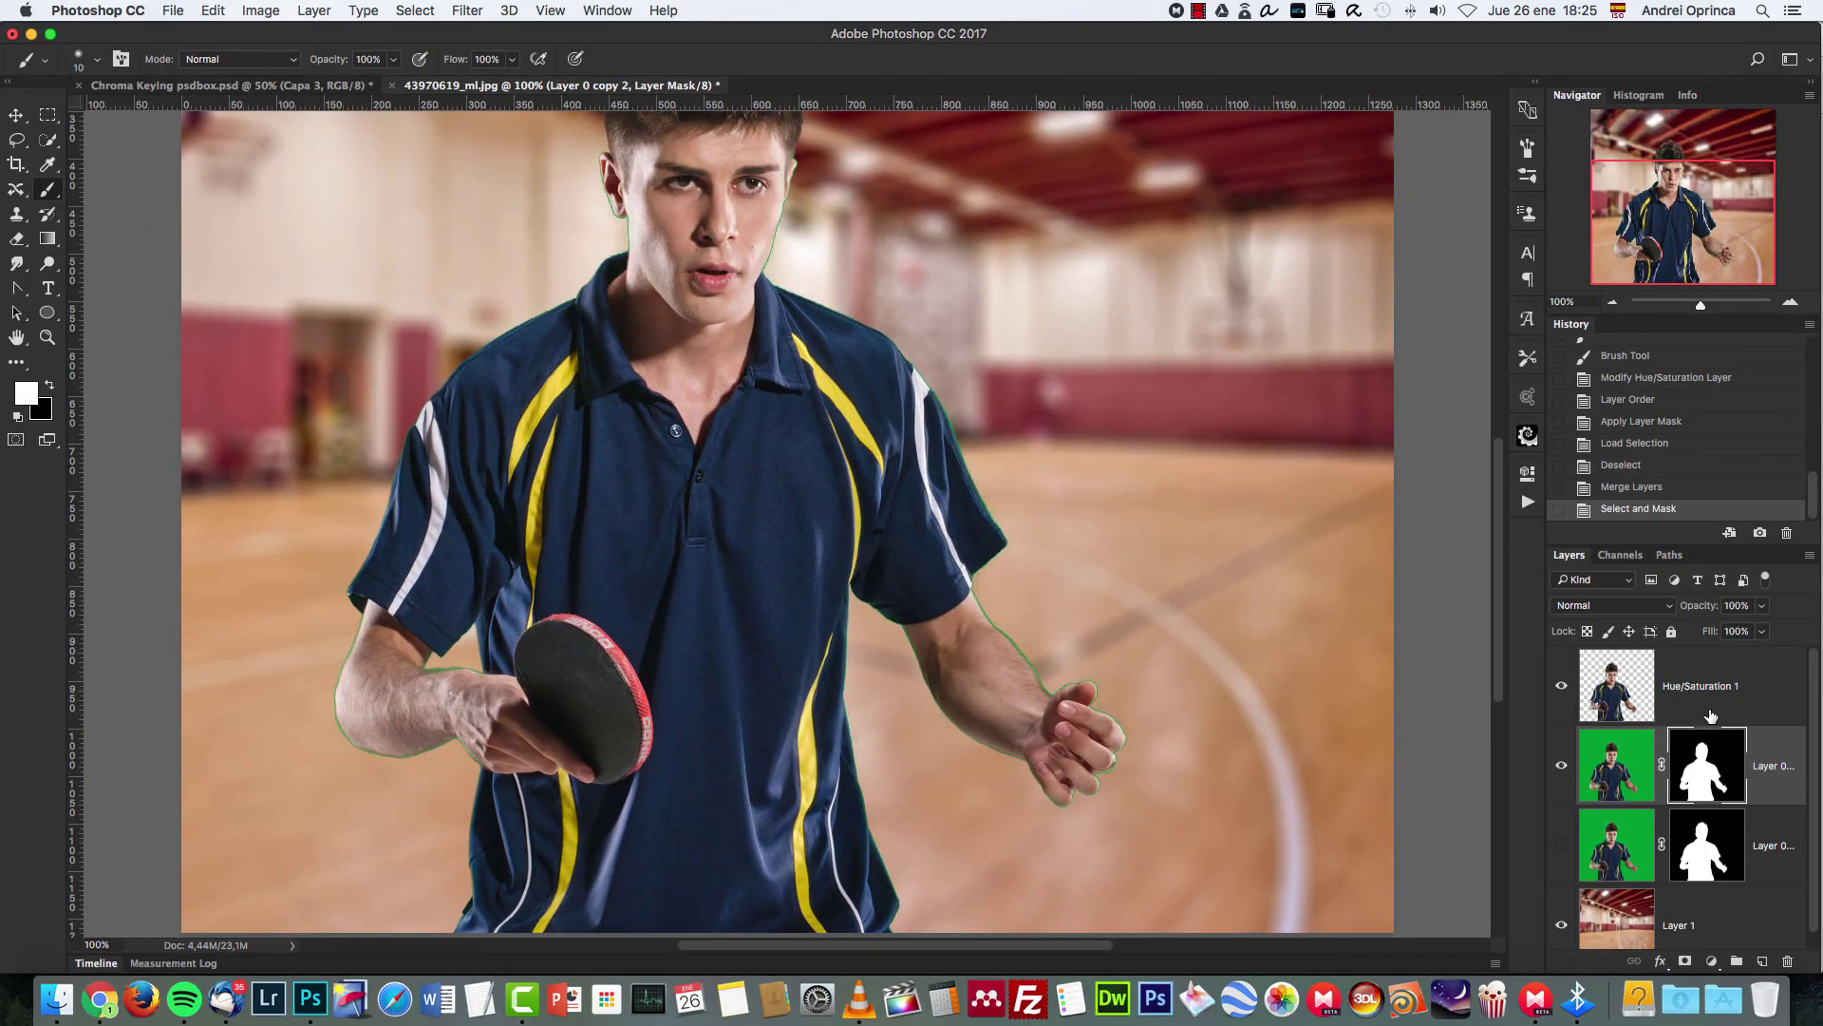
Erase the merged Hue/Saturation 1 layer's fringe along the shoulder right of the collar with a 35 px eraser.
click(1684, 715)
key(x)
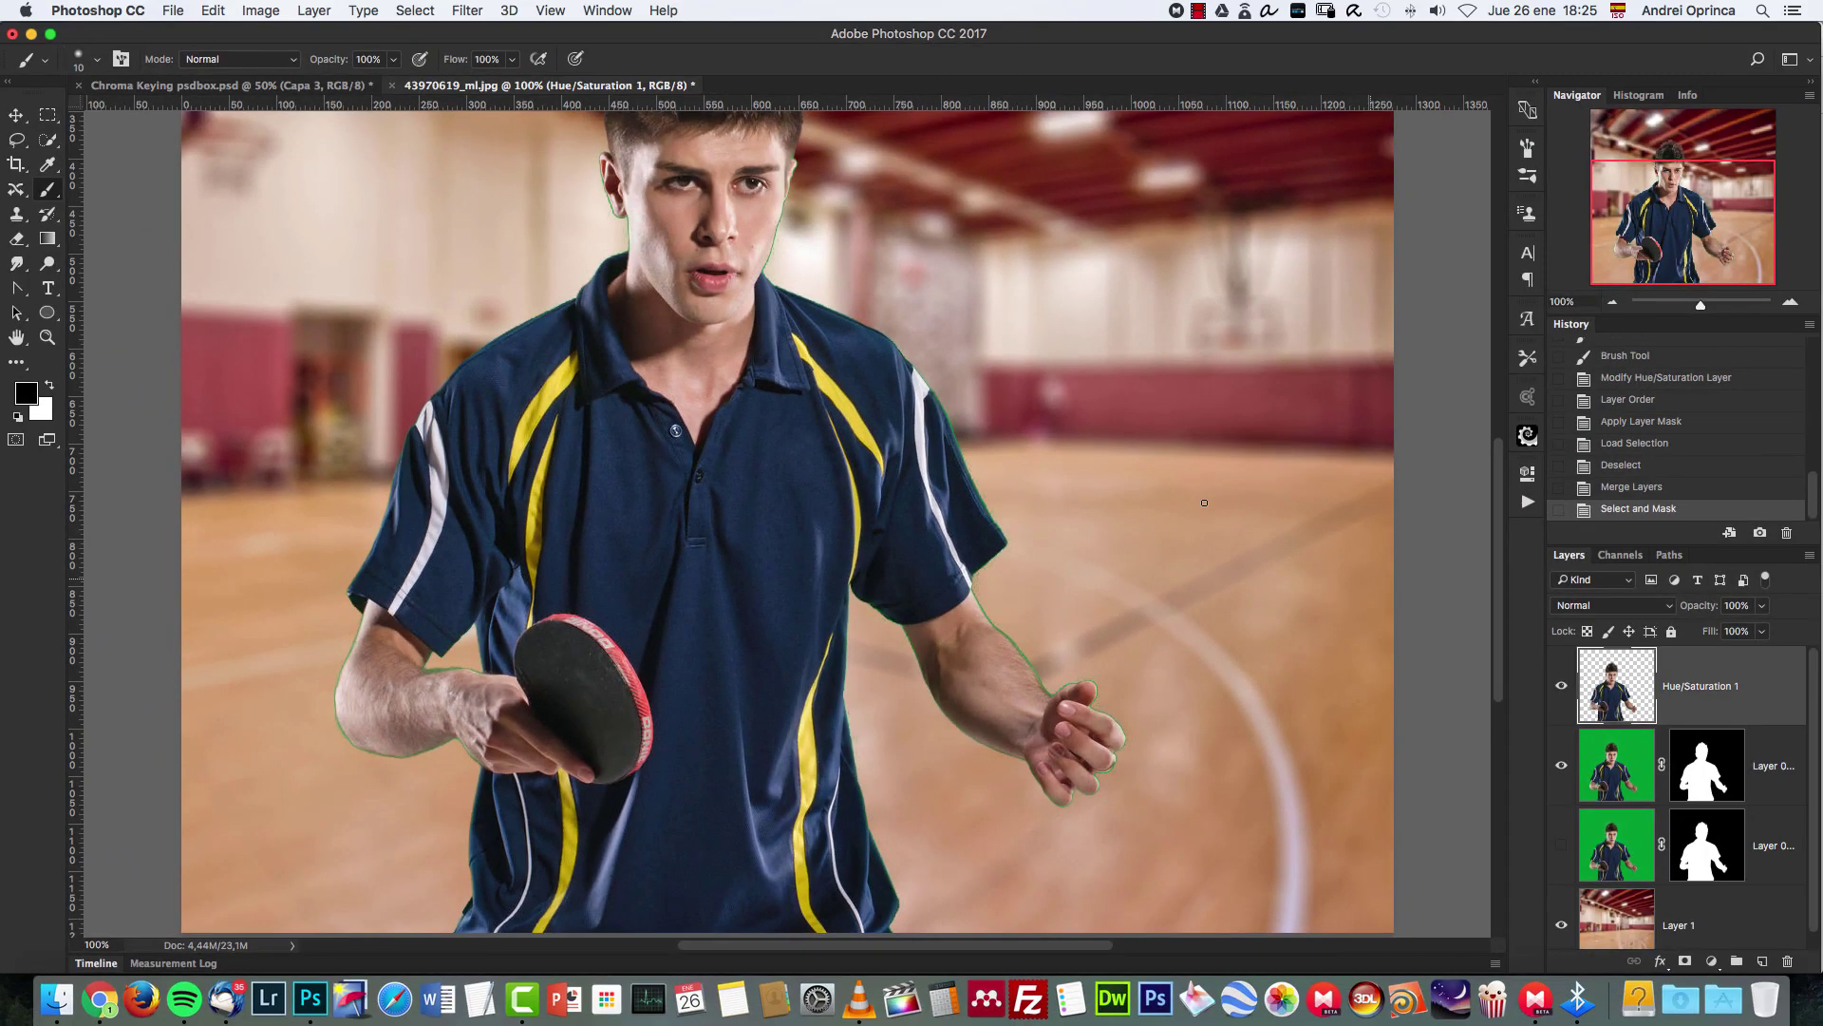
key(e)
key(bracketright)
key(bracketright)
key(bracketright)
key(bracketright)
key(bracketright)
drag(793, 285, 850, 316)
drag(868, 327, 907, 369)
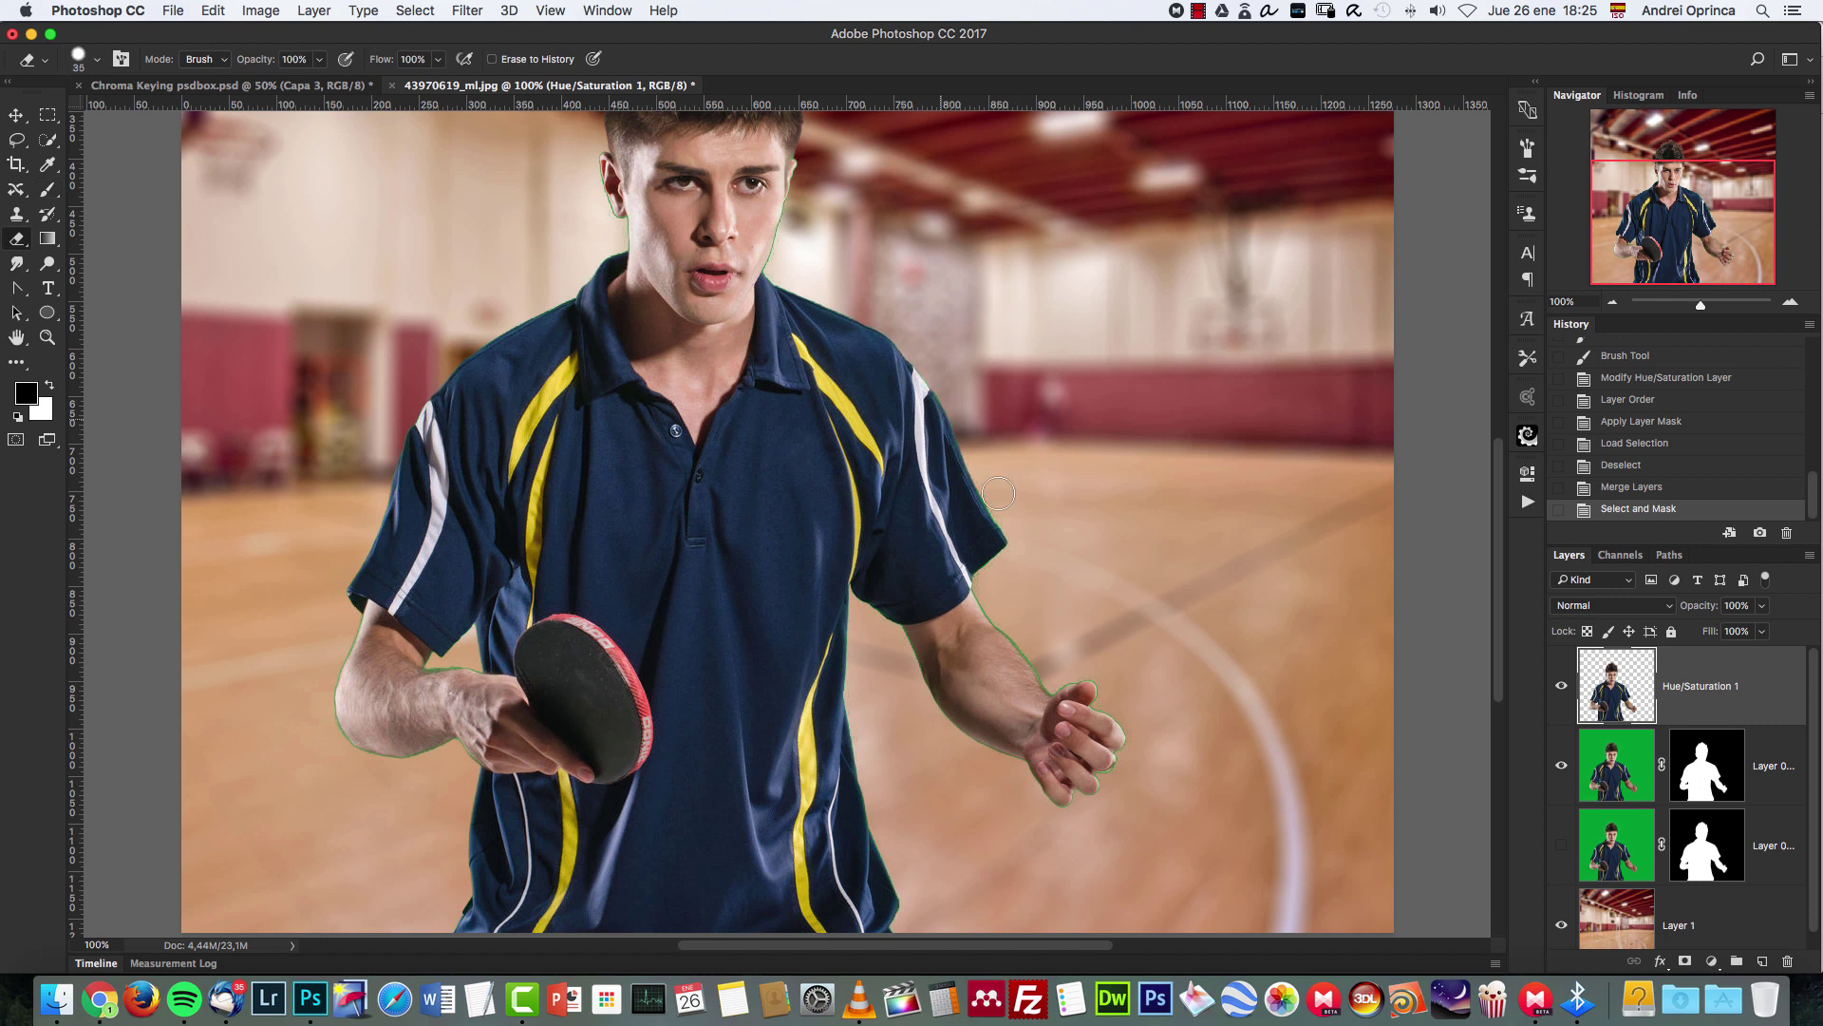
Delete the merged Hue/Saturation 1 layer and the decontaminated copy, and show Layer 0 copy with its image selected.
shift+click(1771, 750)
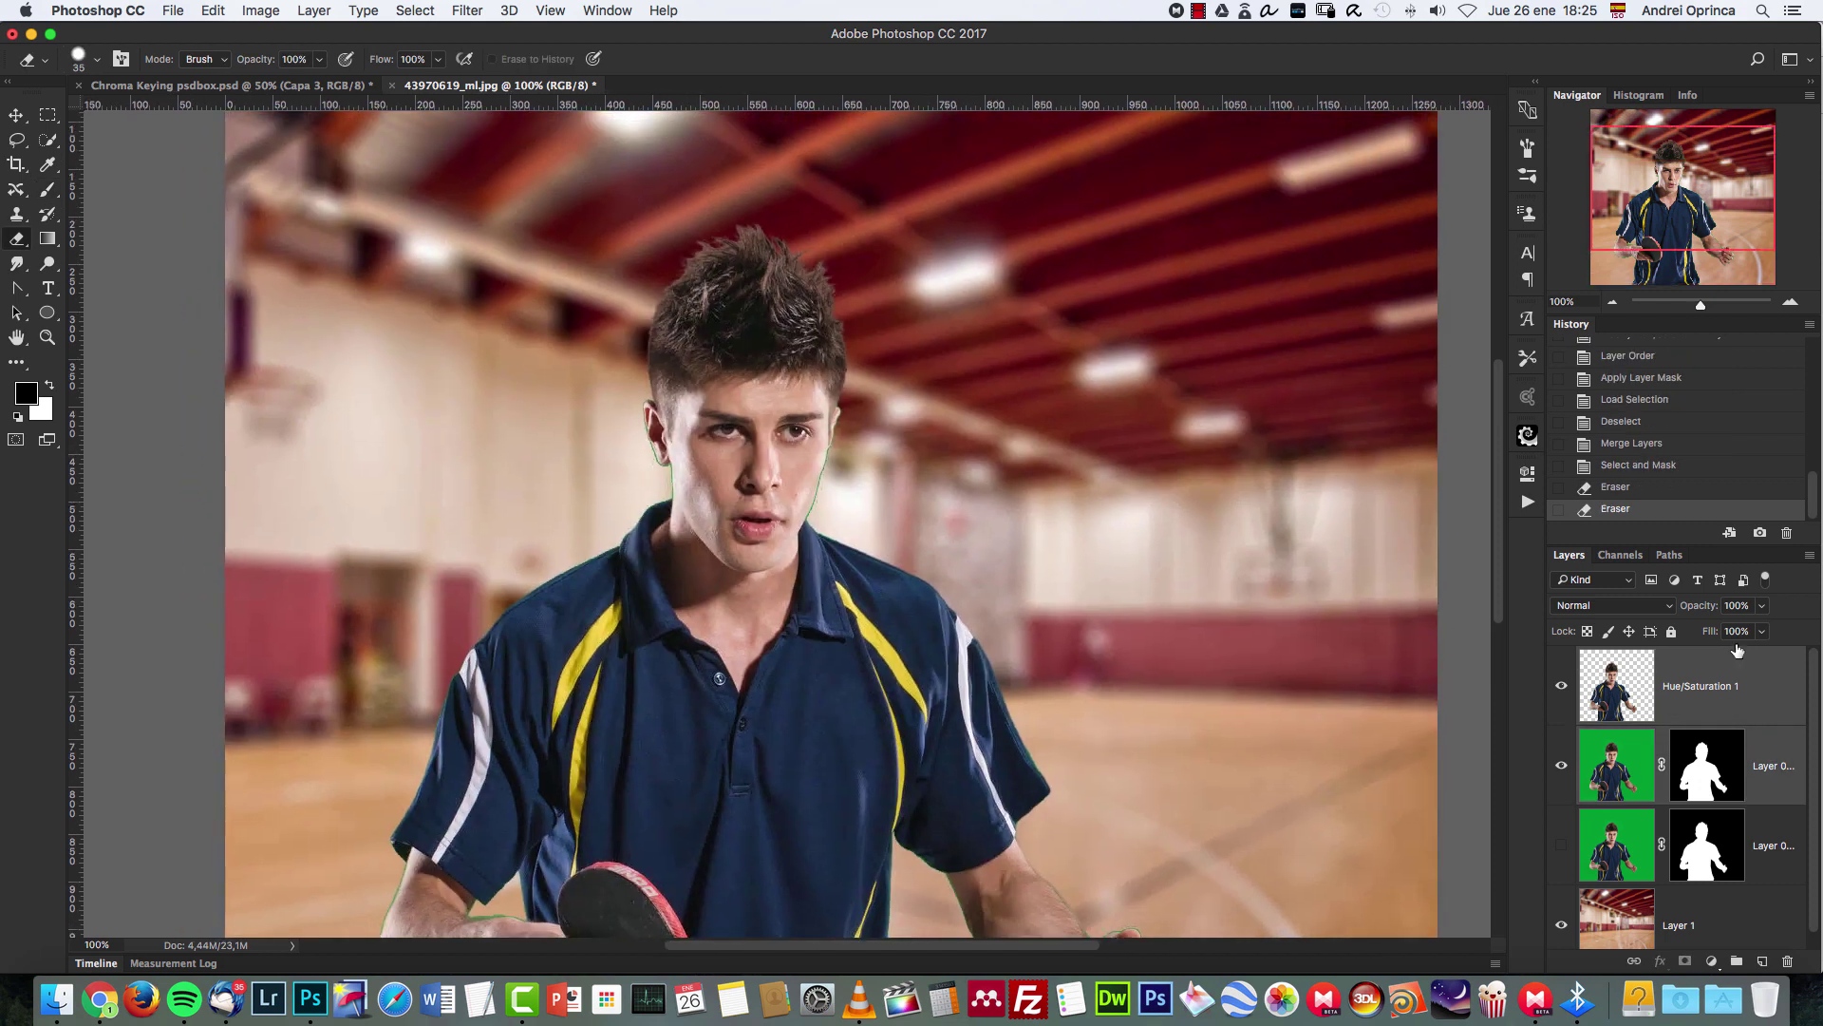
drag(1768, 746, 1789, 962)
click(1559, 694)
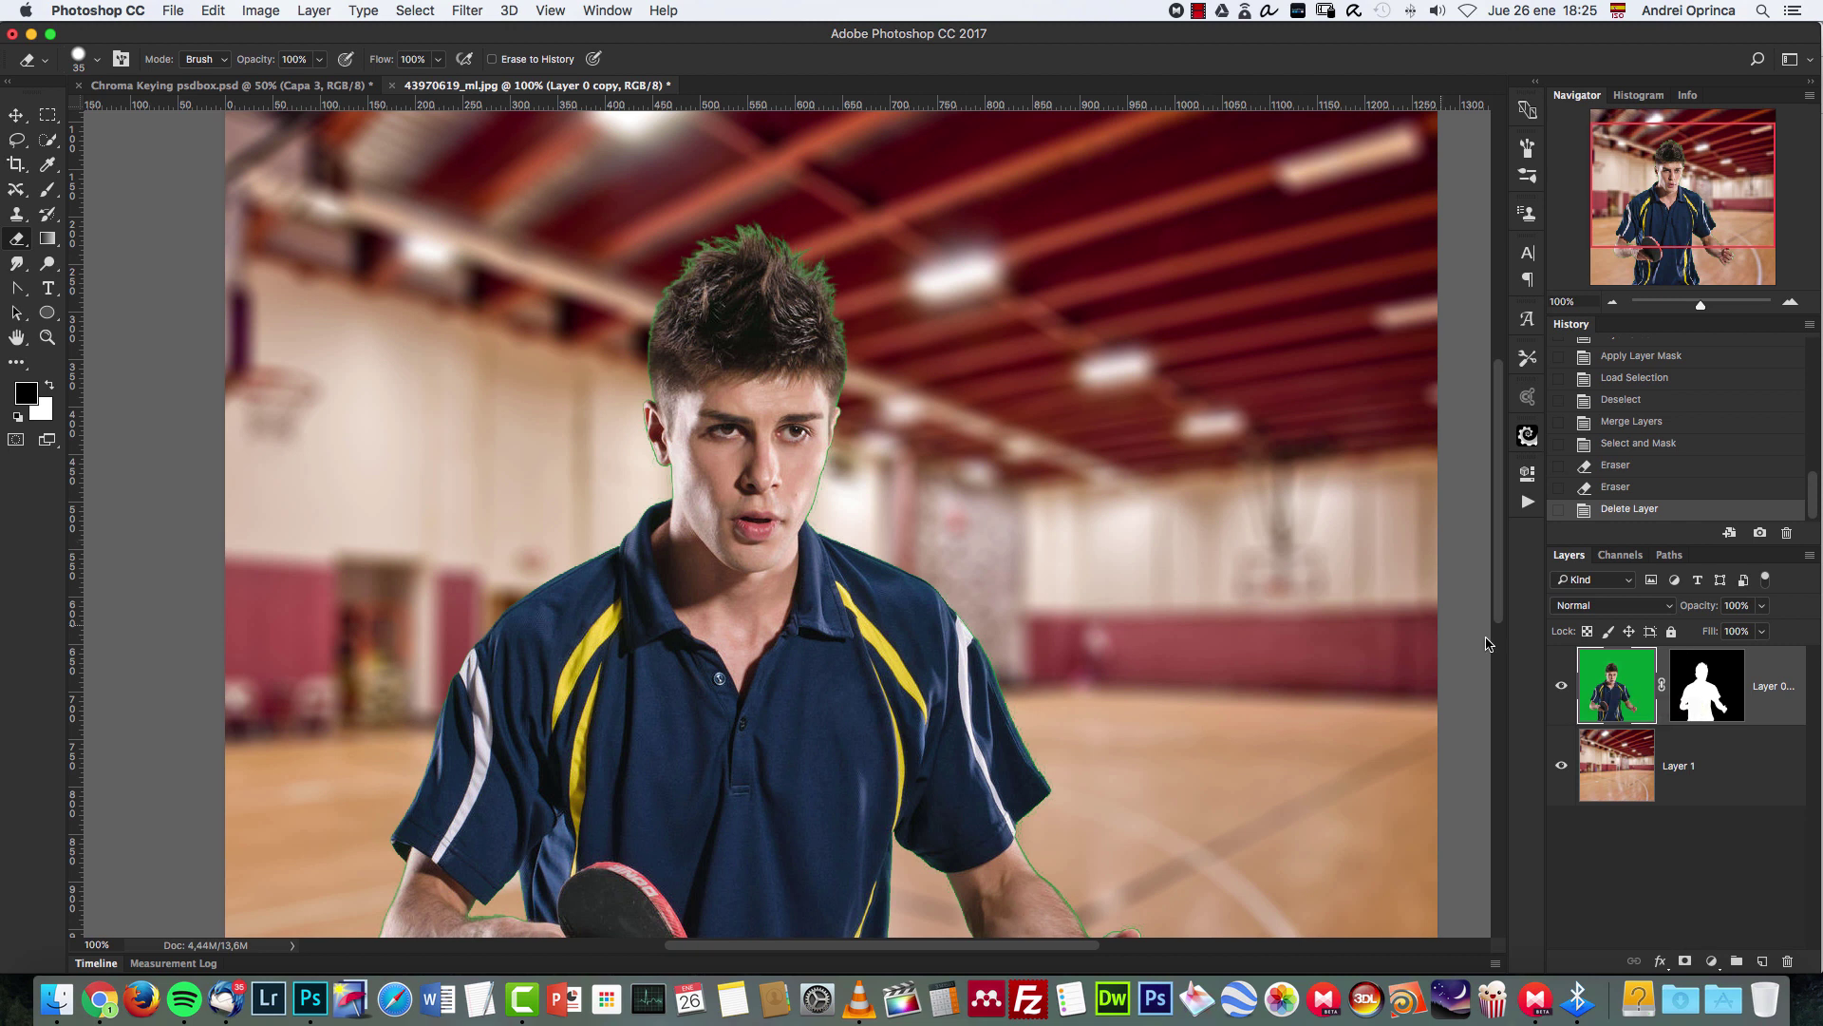
scroll(1187, 656, down, 2)
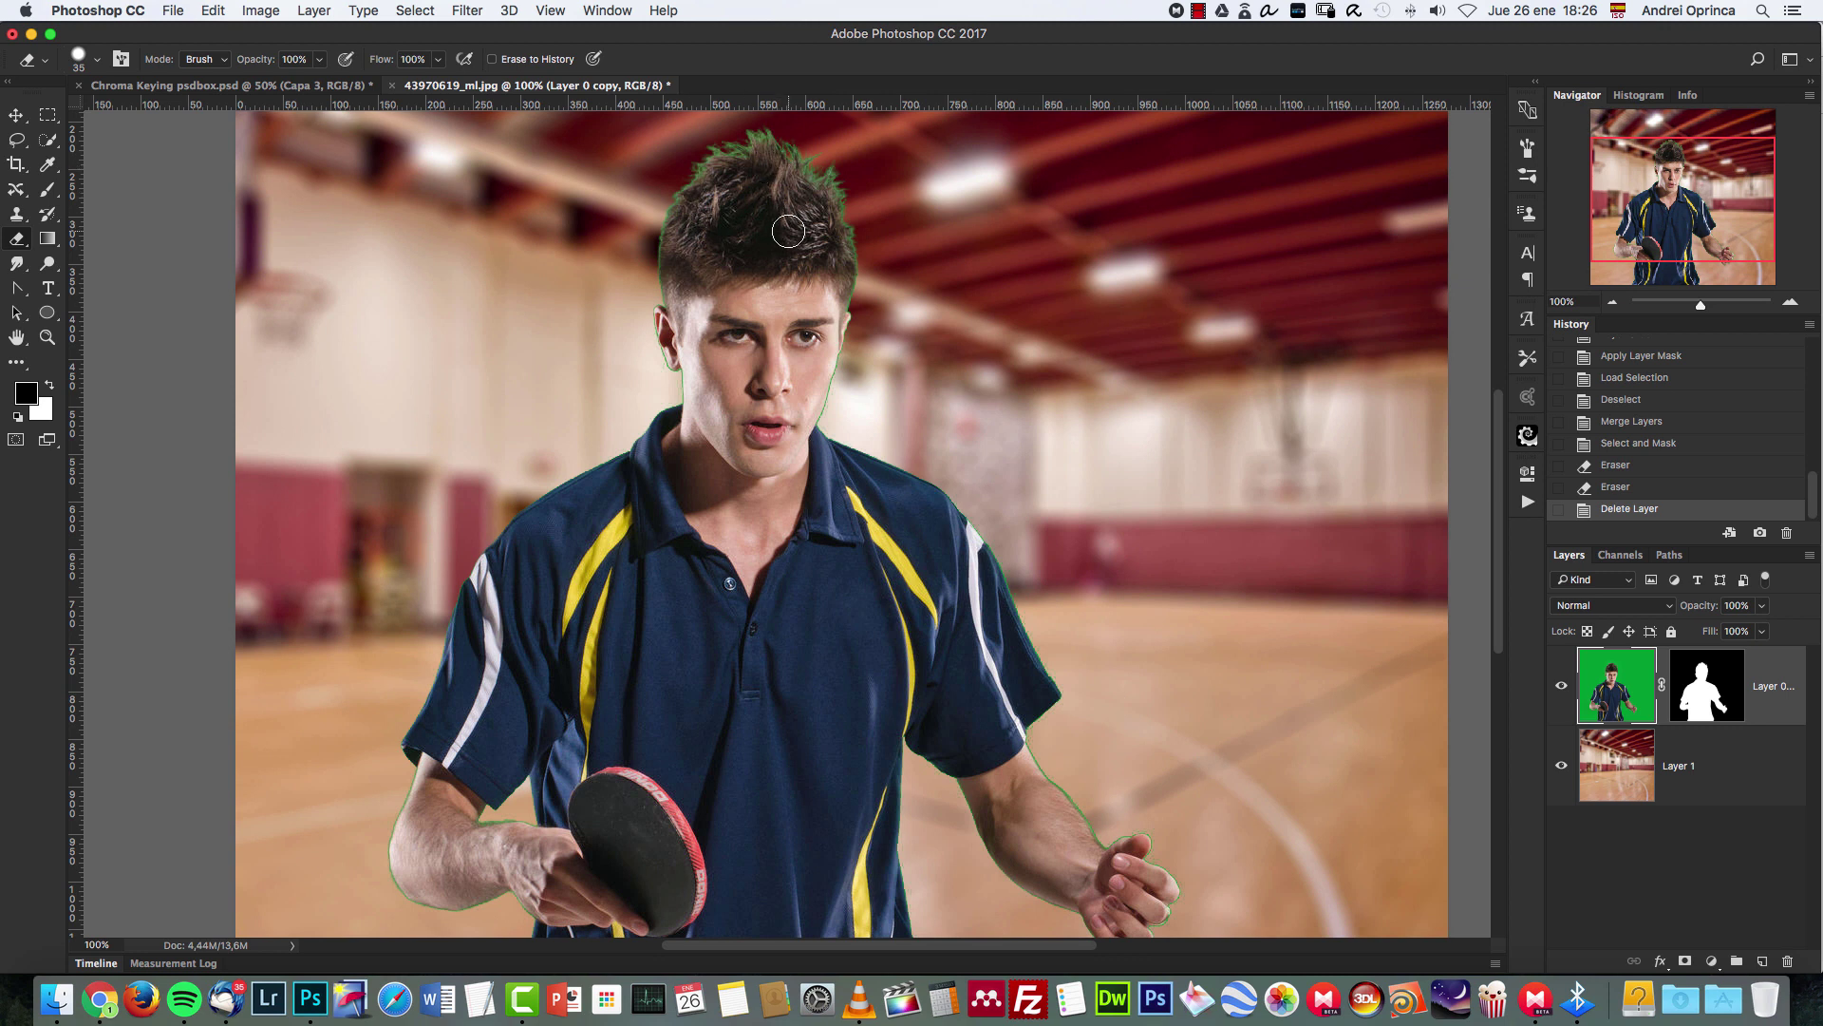
click(1696, 702)
click(1633, 691)
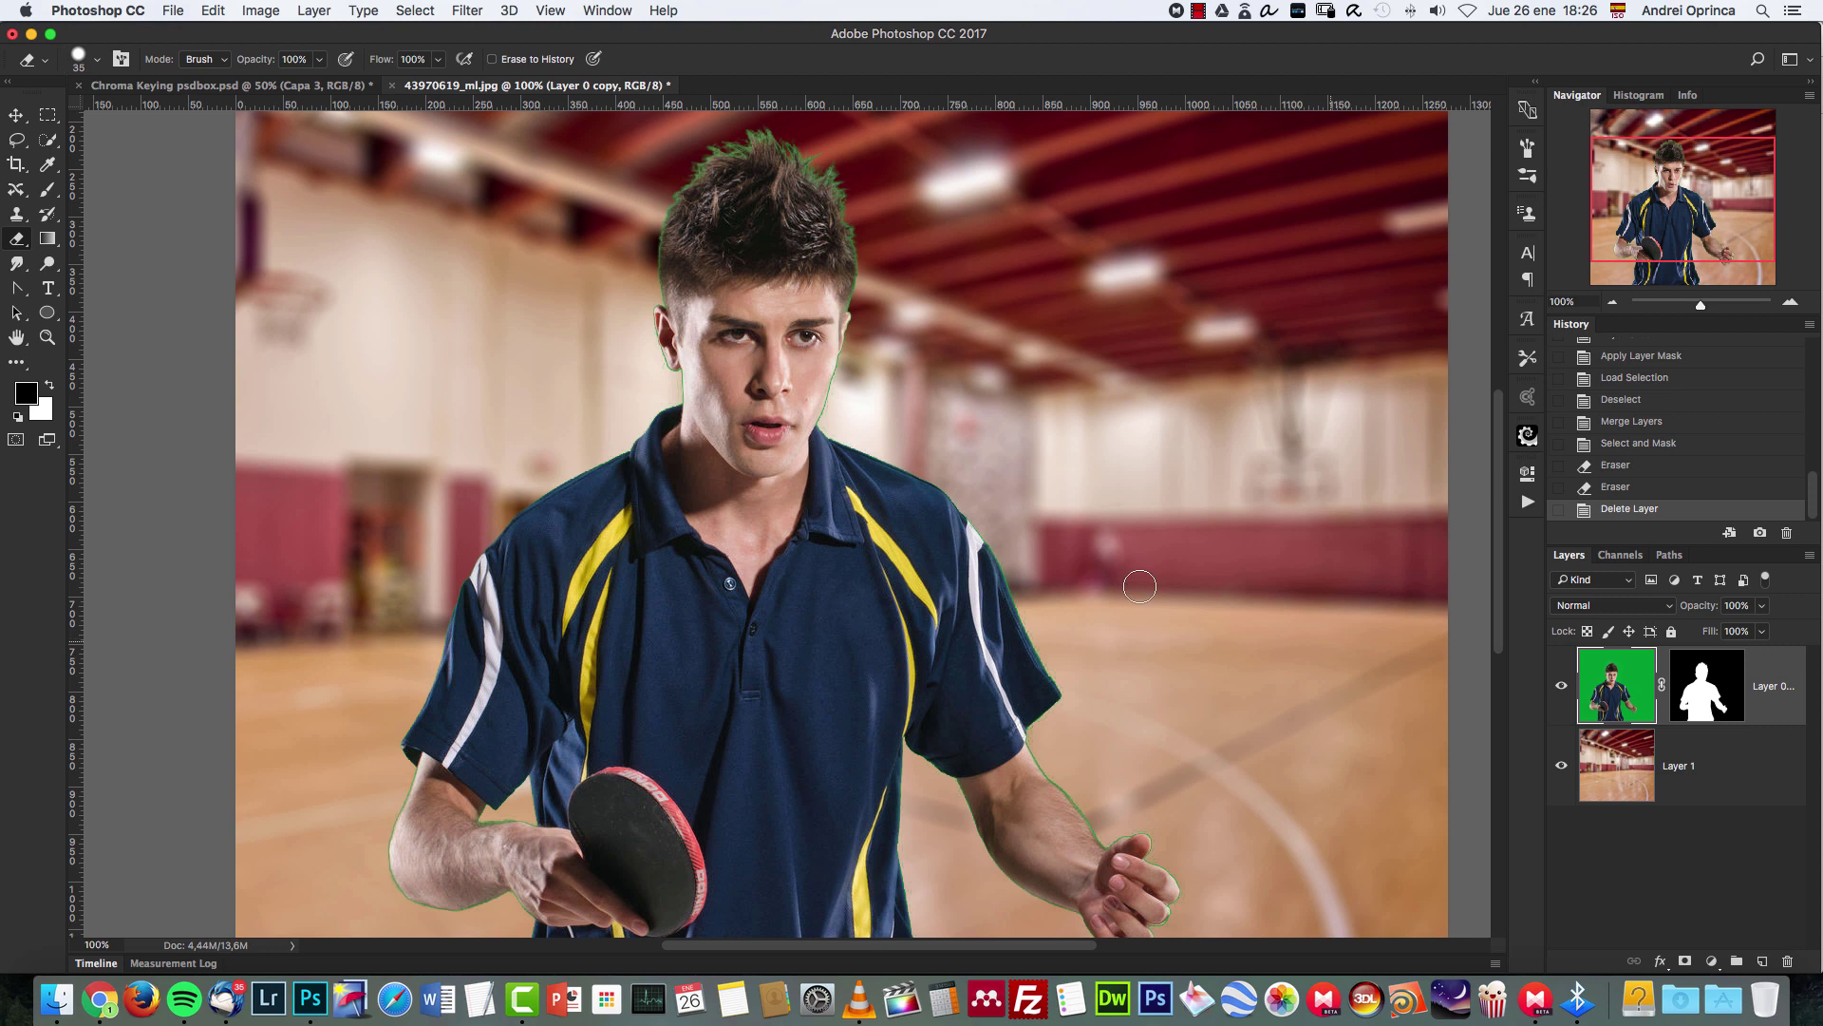
Lasso the green-fringed outline of the player's hair from ear to ear with a 10,8 px feather.
click(32, 133)
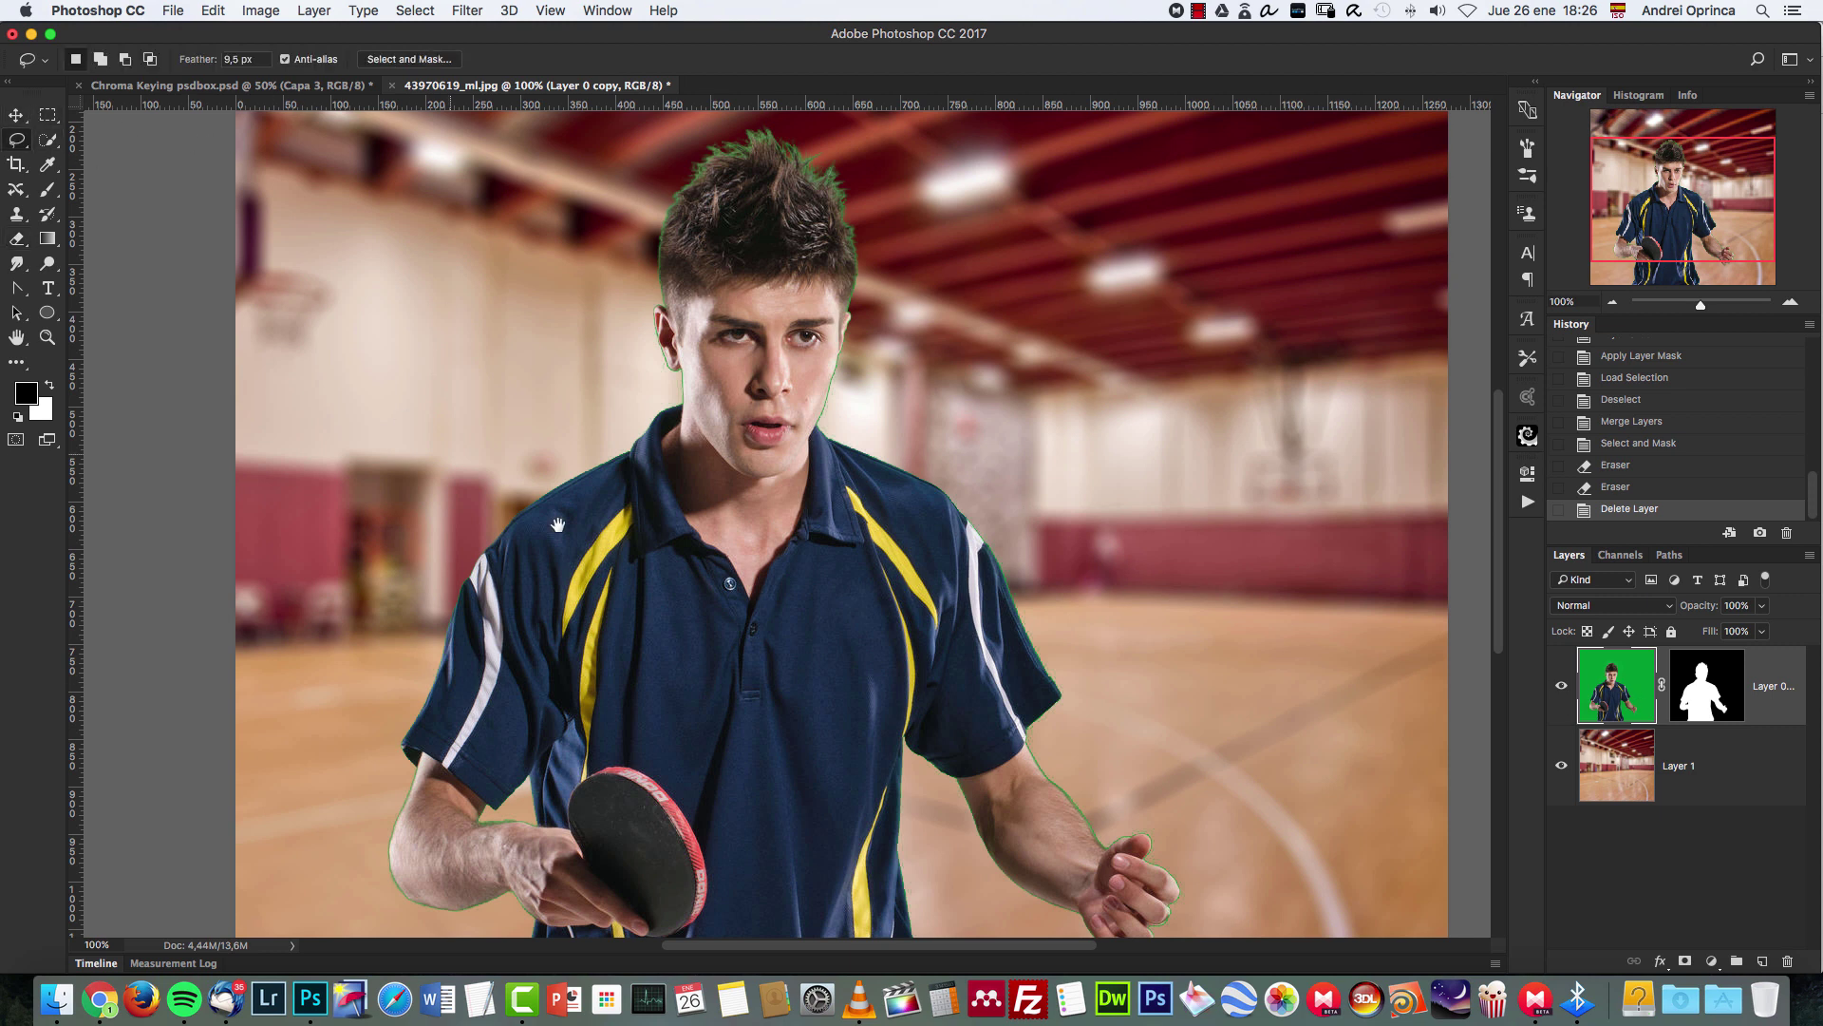
drag(745, 612, 759, 526)
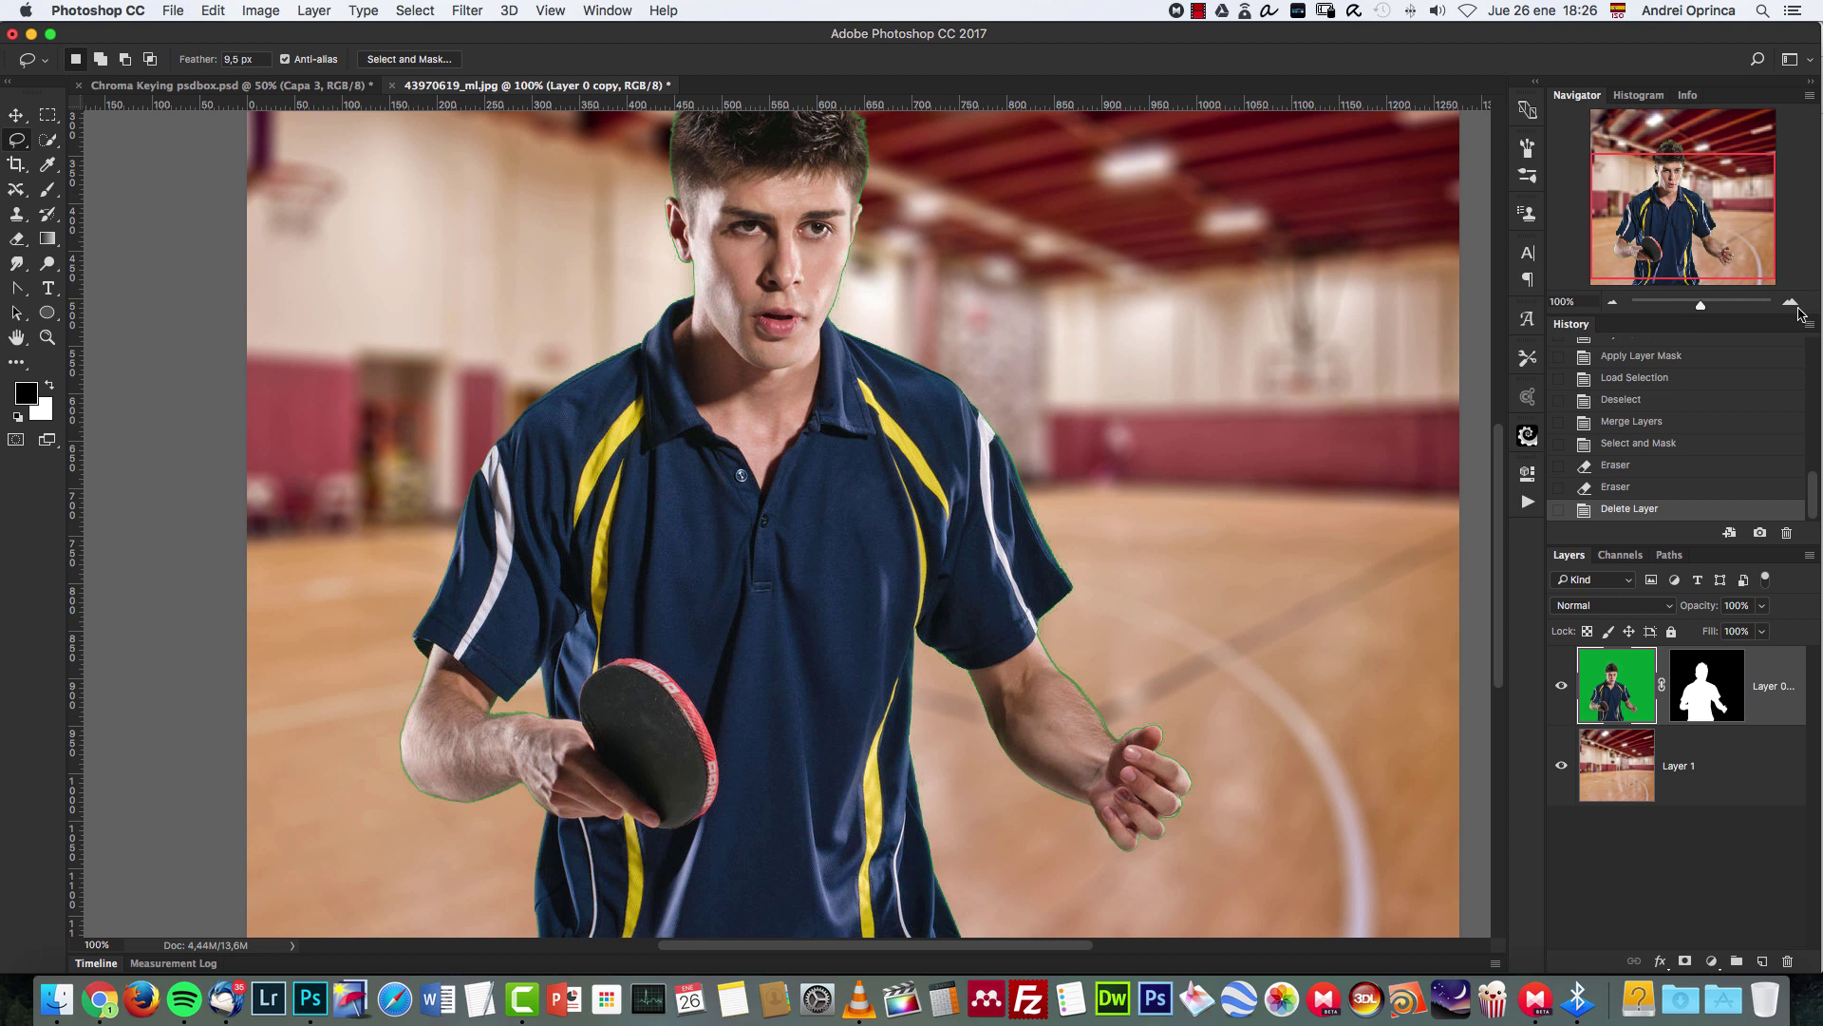
click(1791, 302)
scroll(854, 475, up, 5)
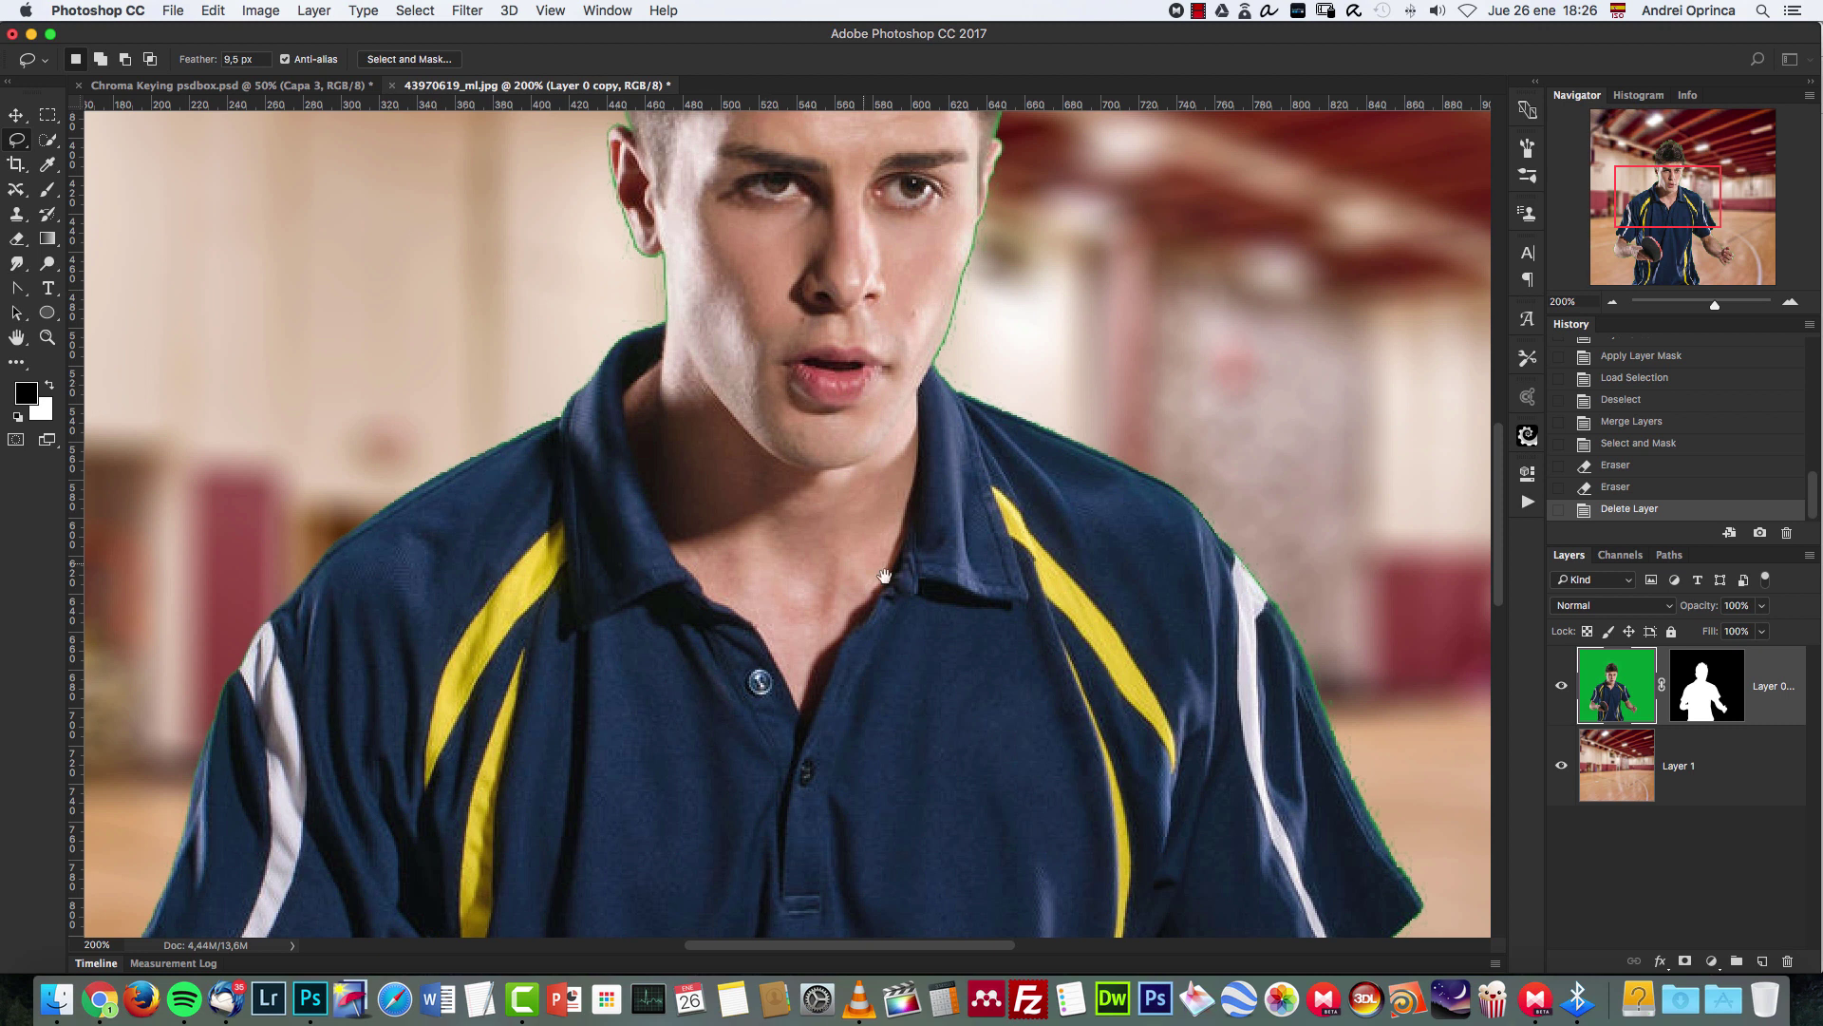
drag(981, 646, 1160, 431)
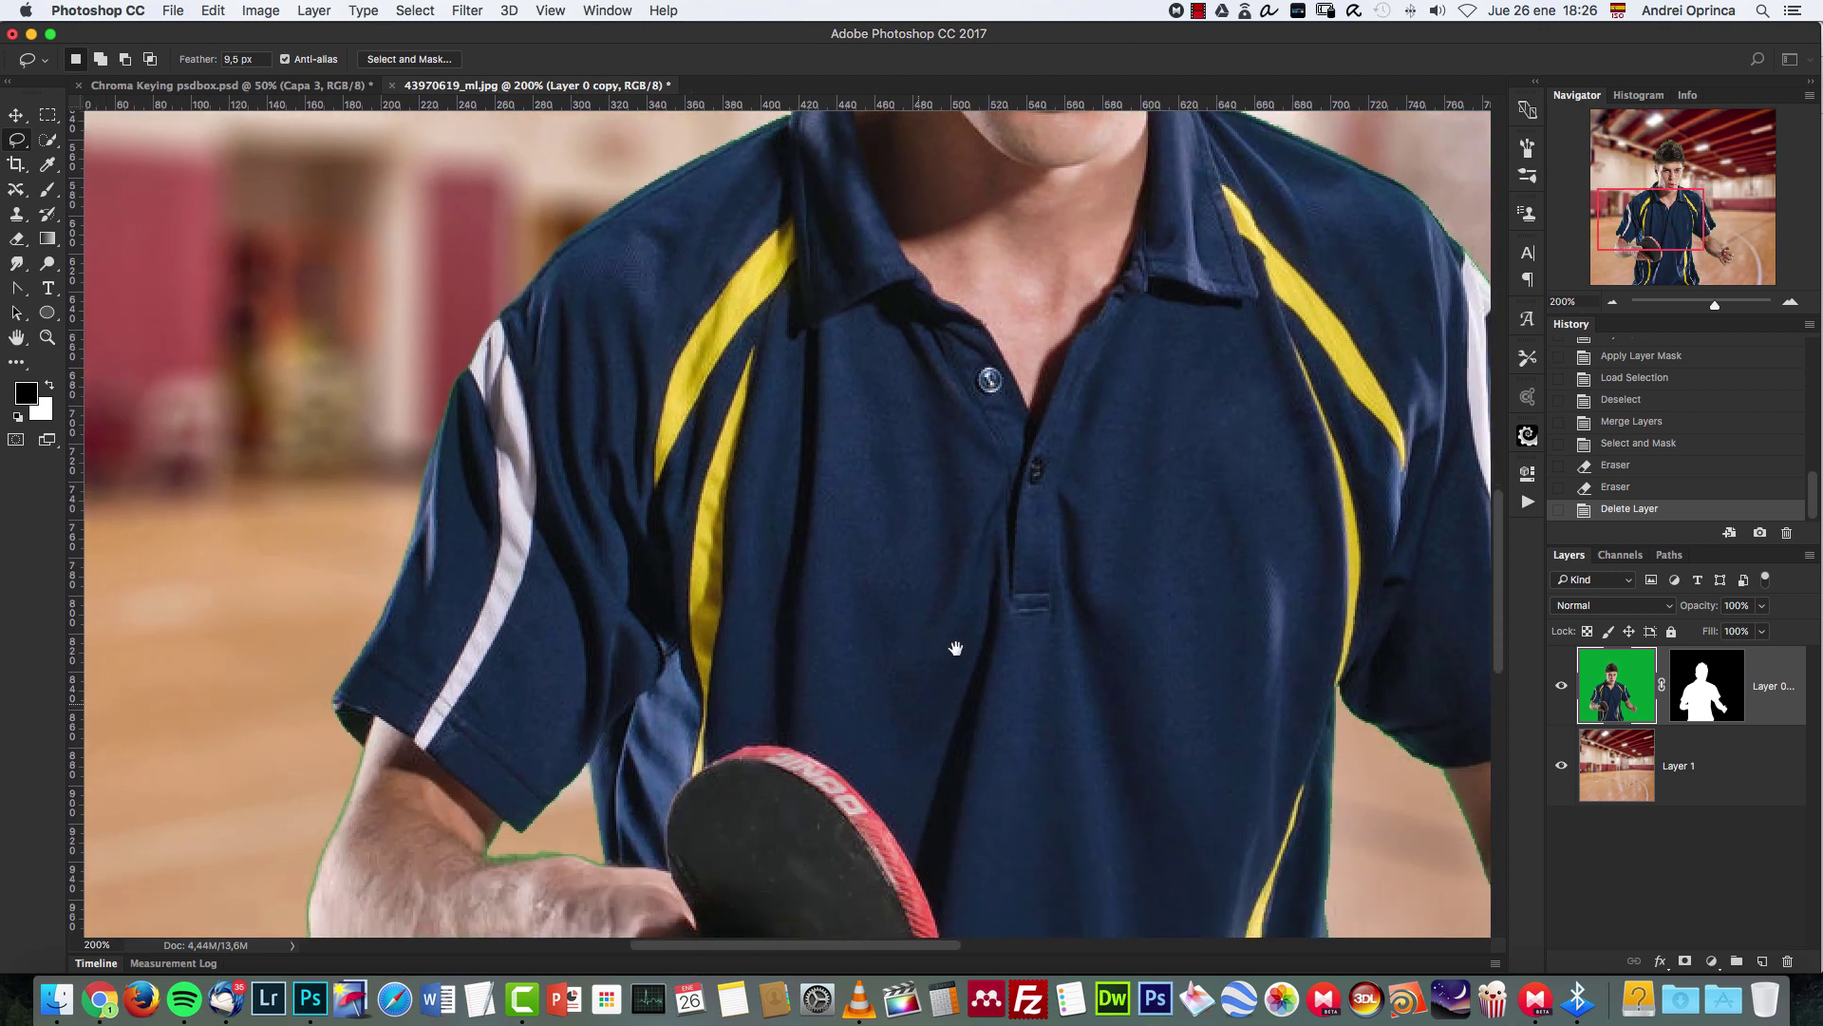
drag(949, 652, 1064, 426)
scroll(866, 248, up, 10)
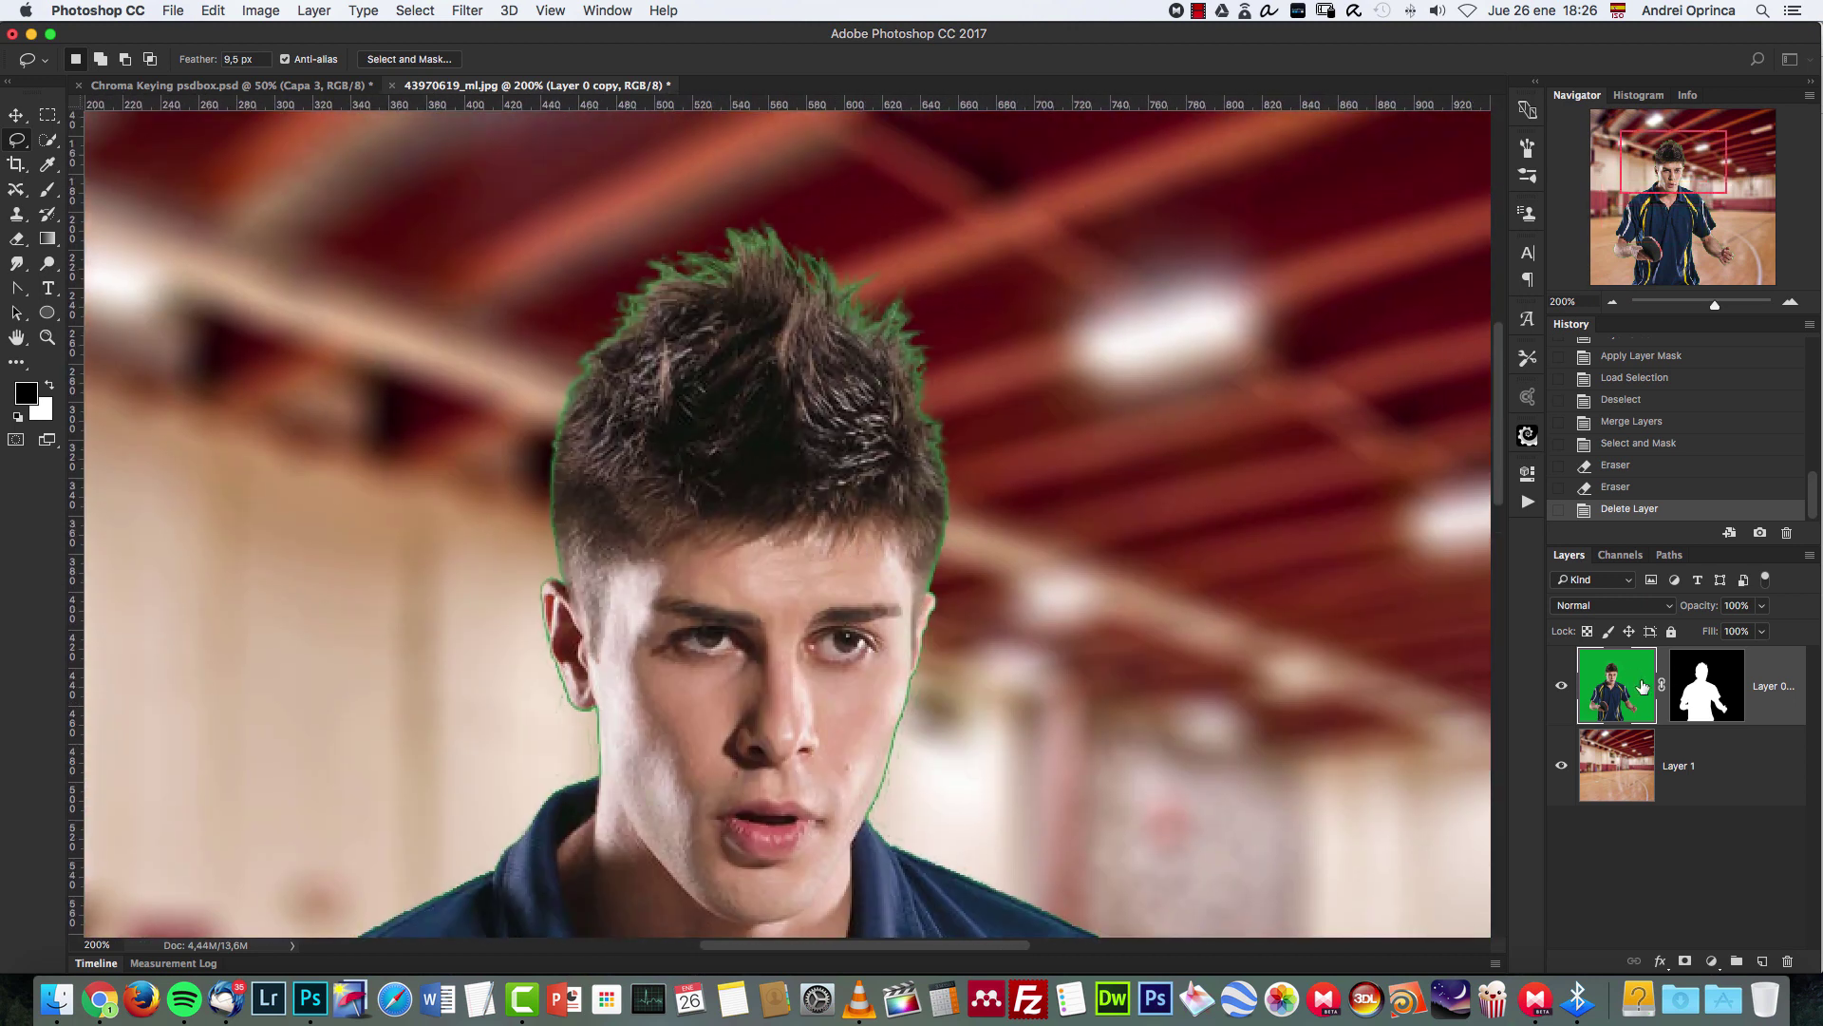
scroll(765, 366, left, 1)
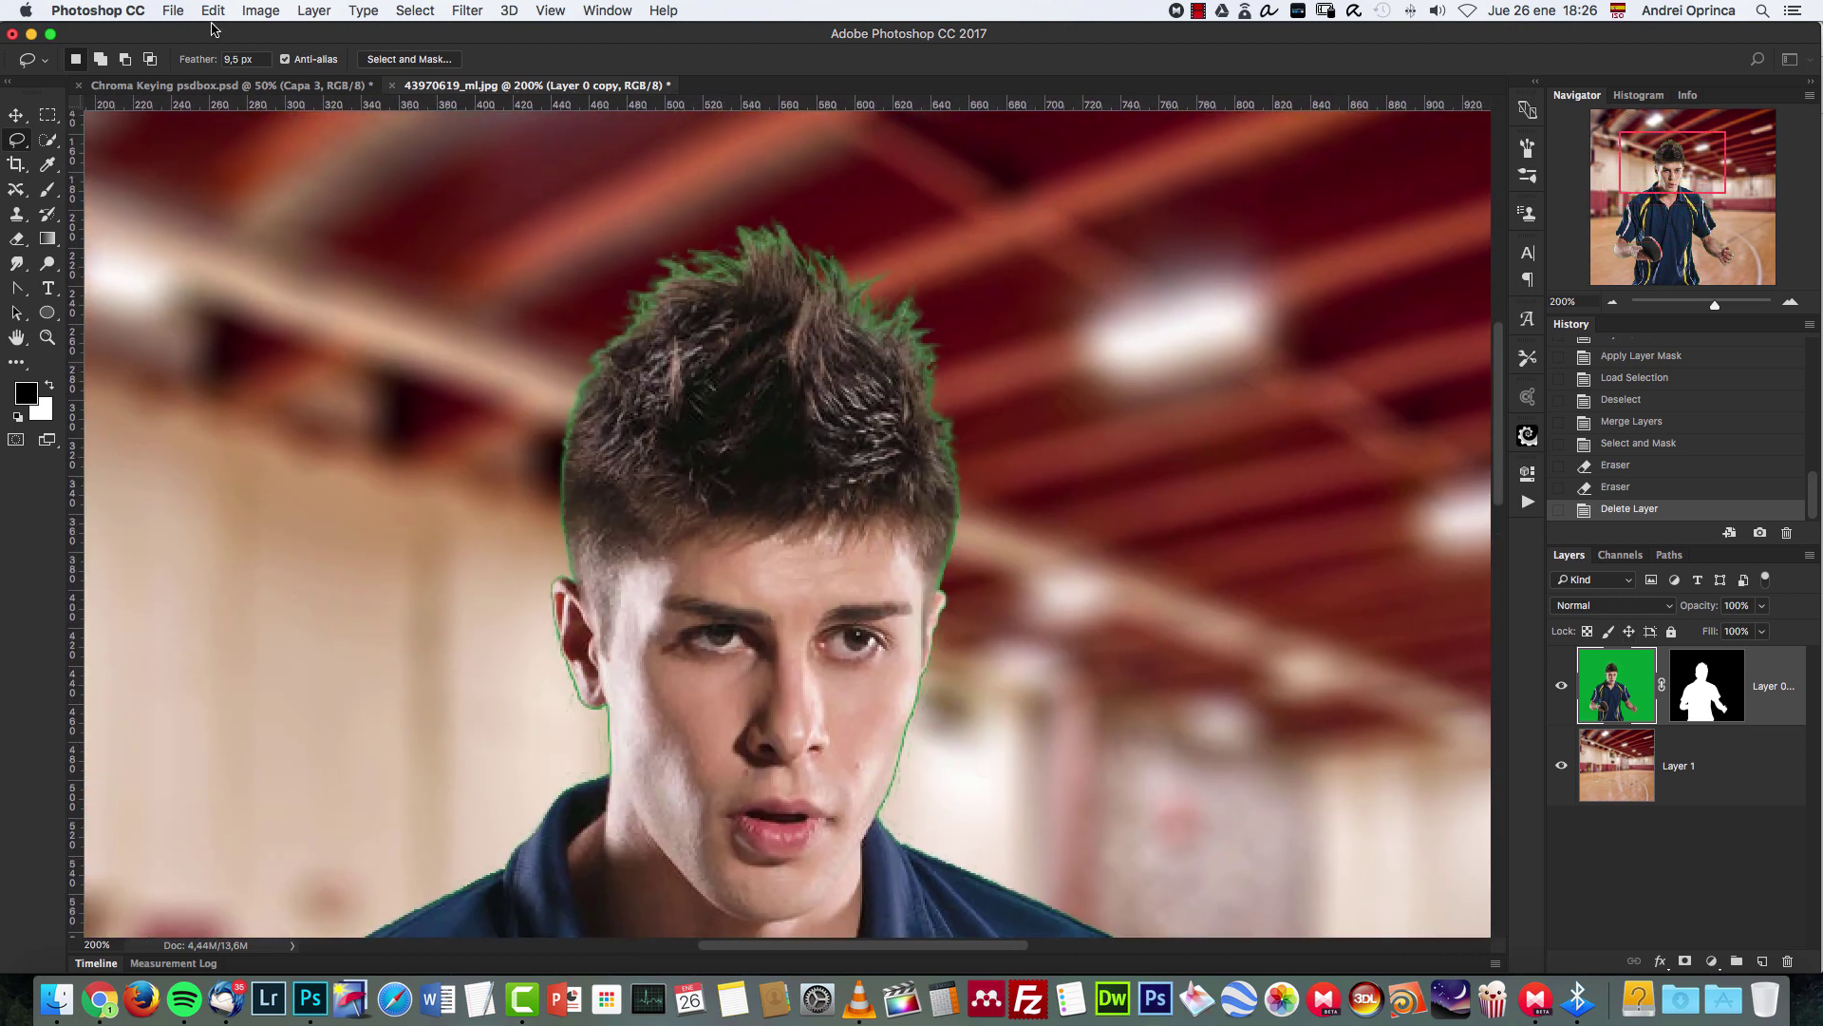
drag(222, 64, 609, 458)
mouse_move(406, 375)
mouse_down()
mouse_move(263, 339)
mouse_move(214, 355)
mouse_up()
drag(201, 63, 193, 63)
mouse_move(615, 686)
mouse_down()
mouse_move(570, 701)
mouse_move(528, 618)
mouse_move(511, 480)
mouse_move(539, 384)
mouse_move(615, 252)
mouse_move(715, 187)
mouse_move(876, 200)
mouse_up()
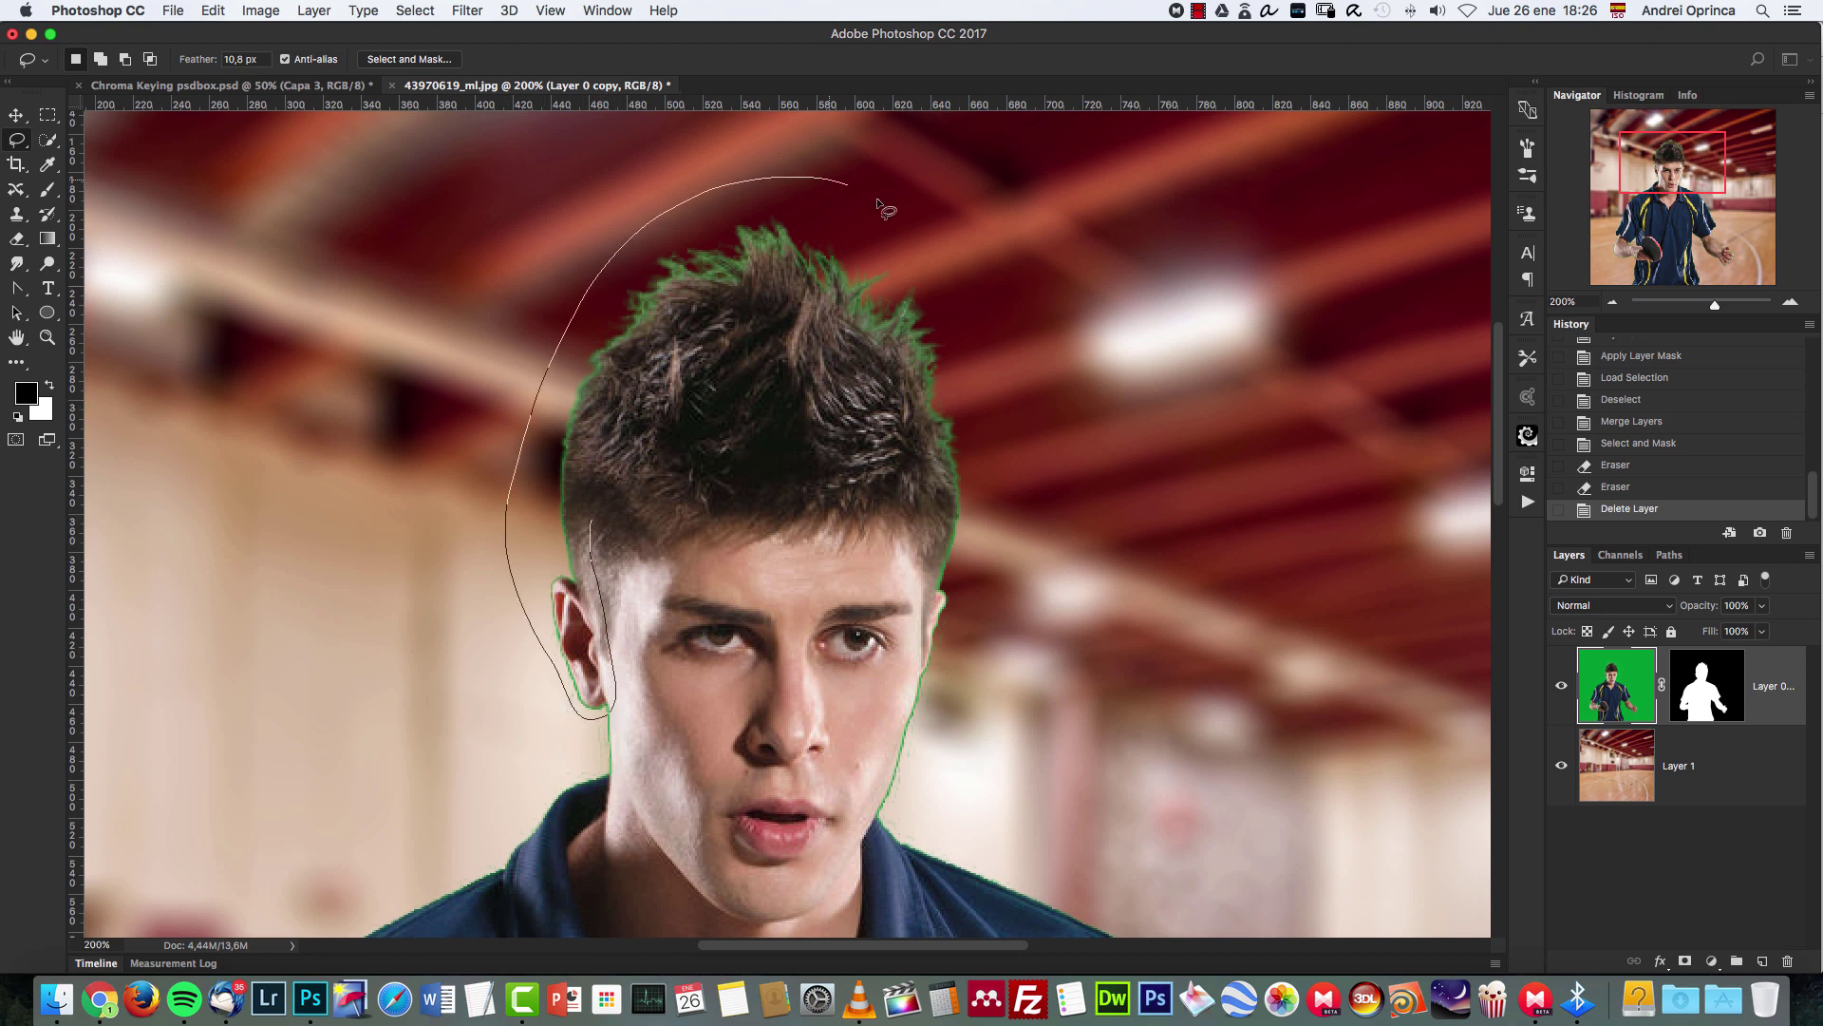
mouse_move(934, 490)
mouse_down()
mouse_move(915, 383)
mouse_move(866, 319)
mouse_move(764, 288)
mouse_move(652, 358)
mouse_move(593, 527)
mouse_up()
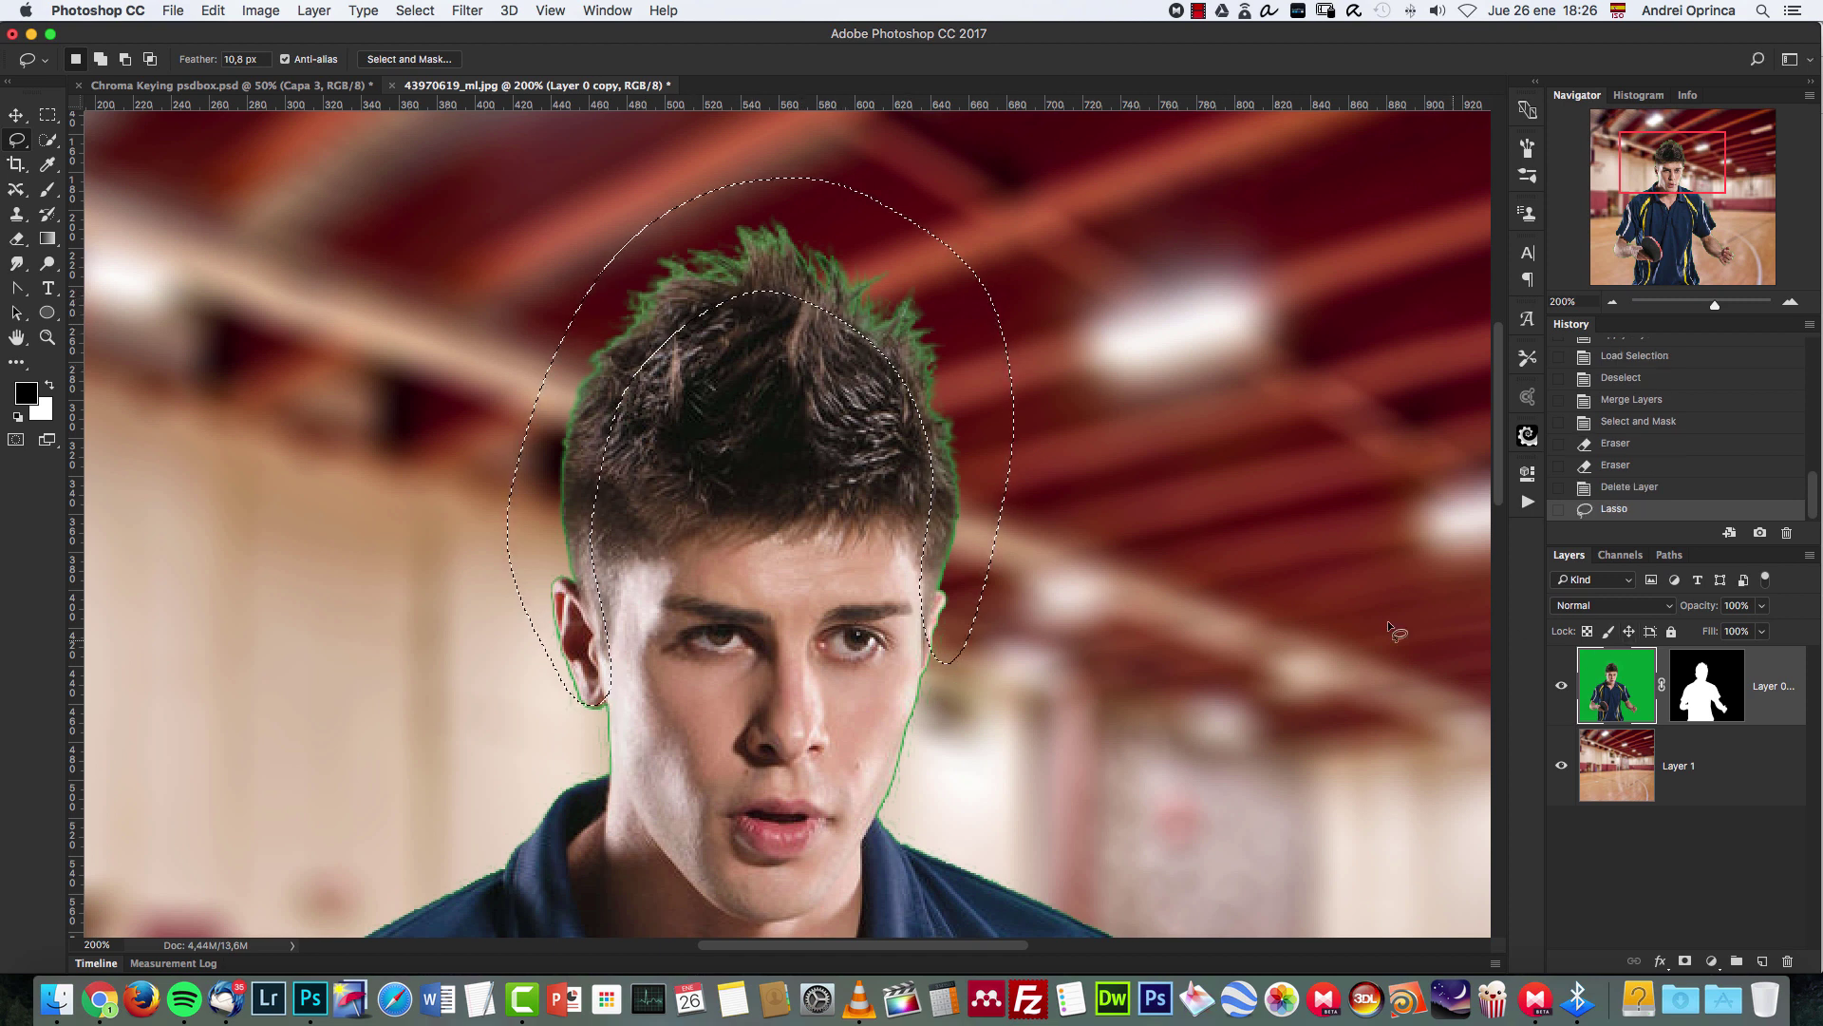
Start Replace Color on the selection, sample the green in the hair fringe, and set the fuzziness to 105.
click(262, 13)
mouse_move(297, 64)
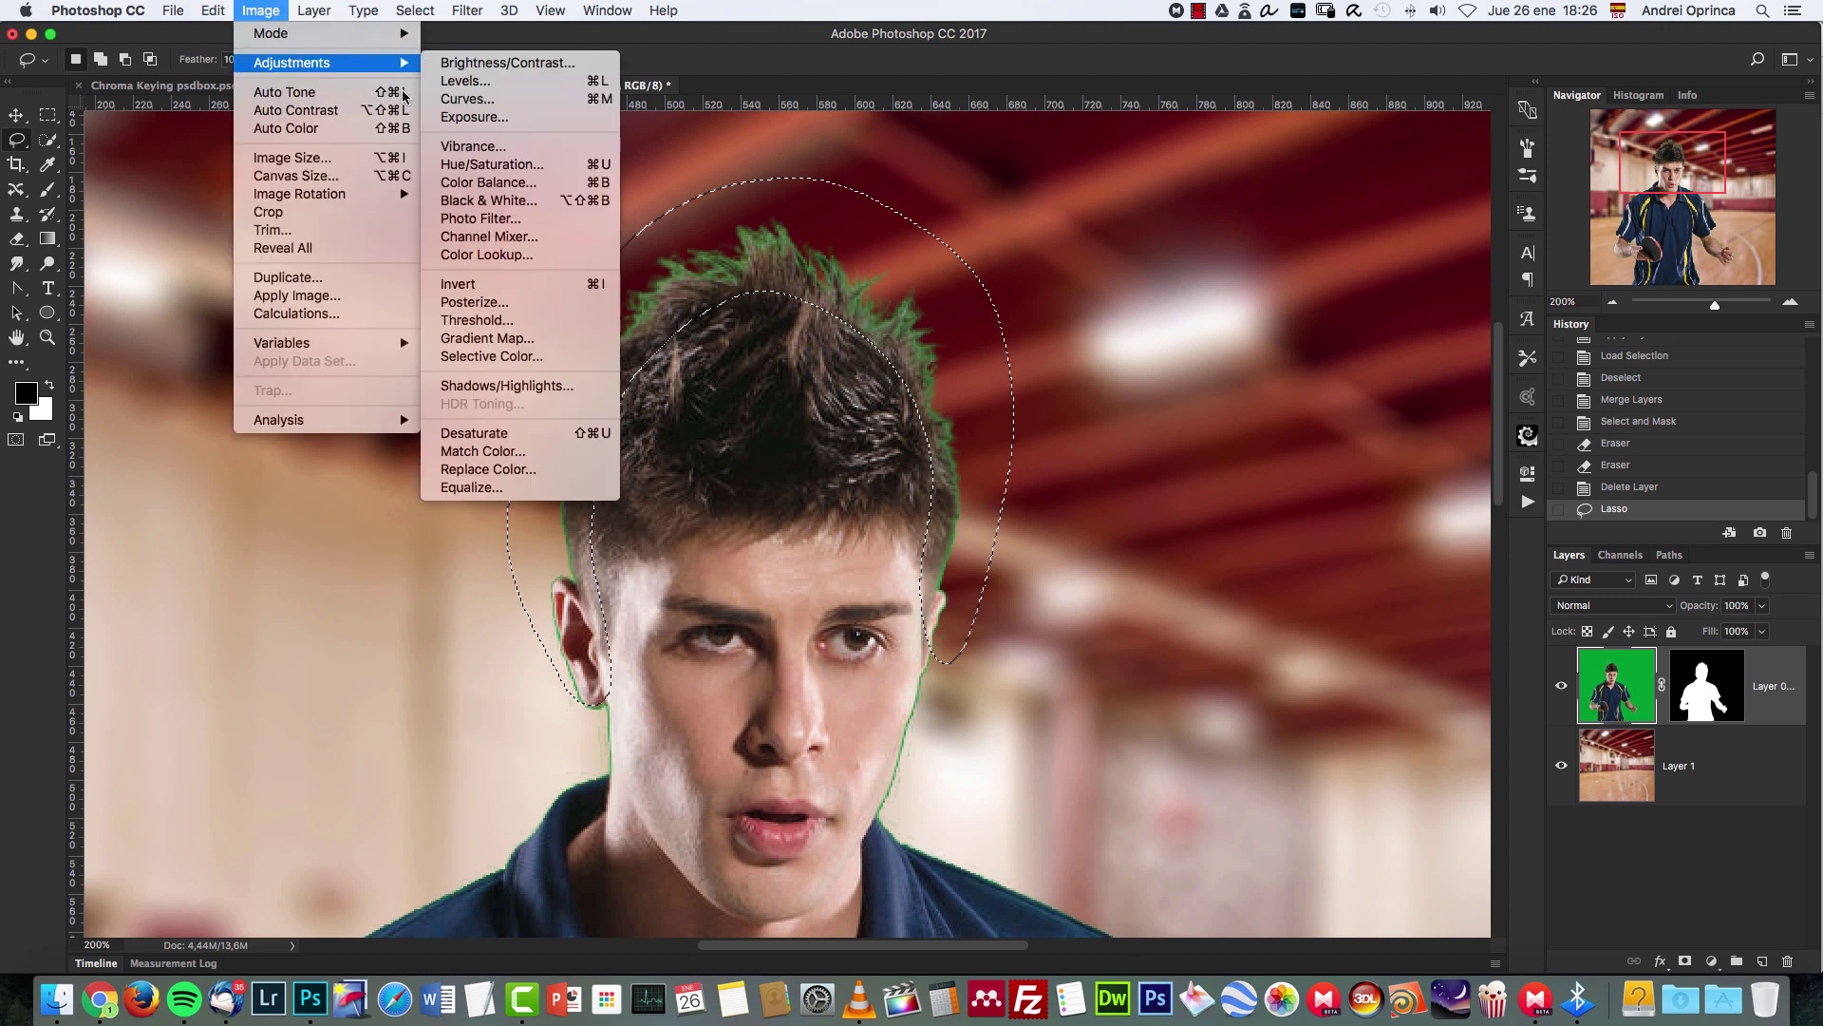
click(521, 471)
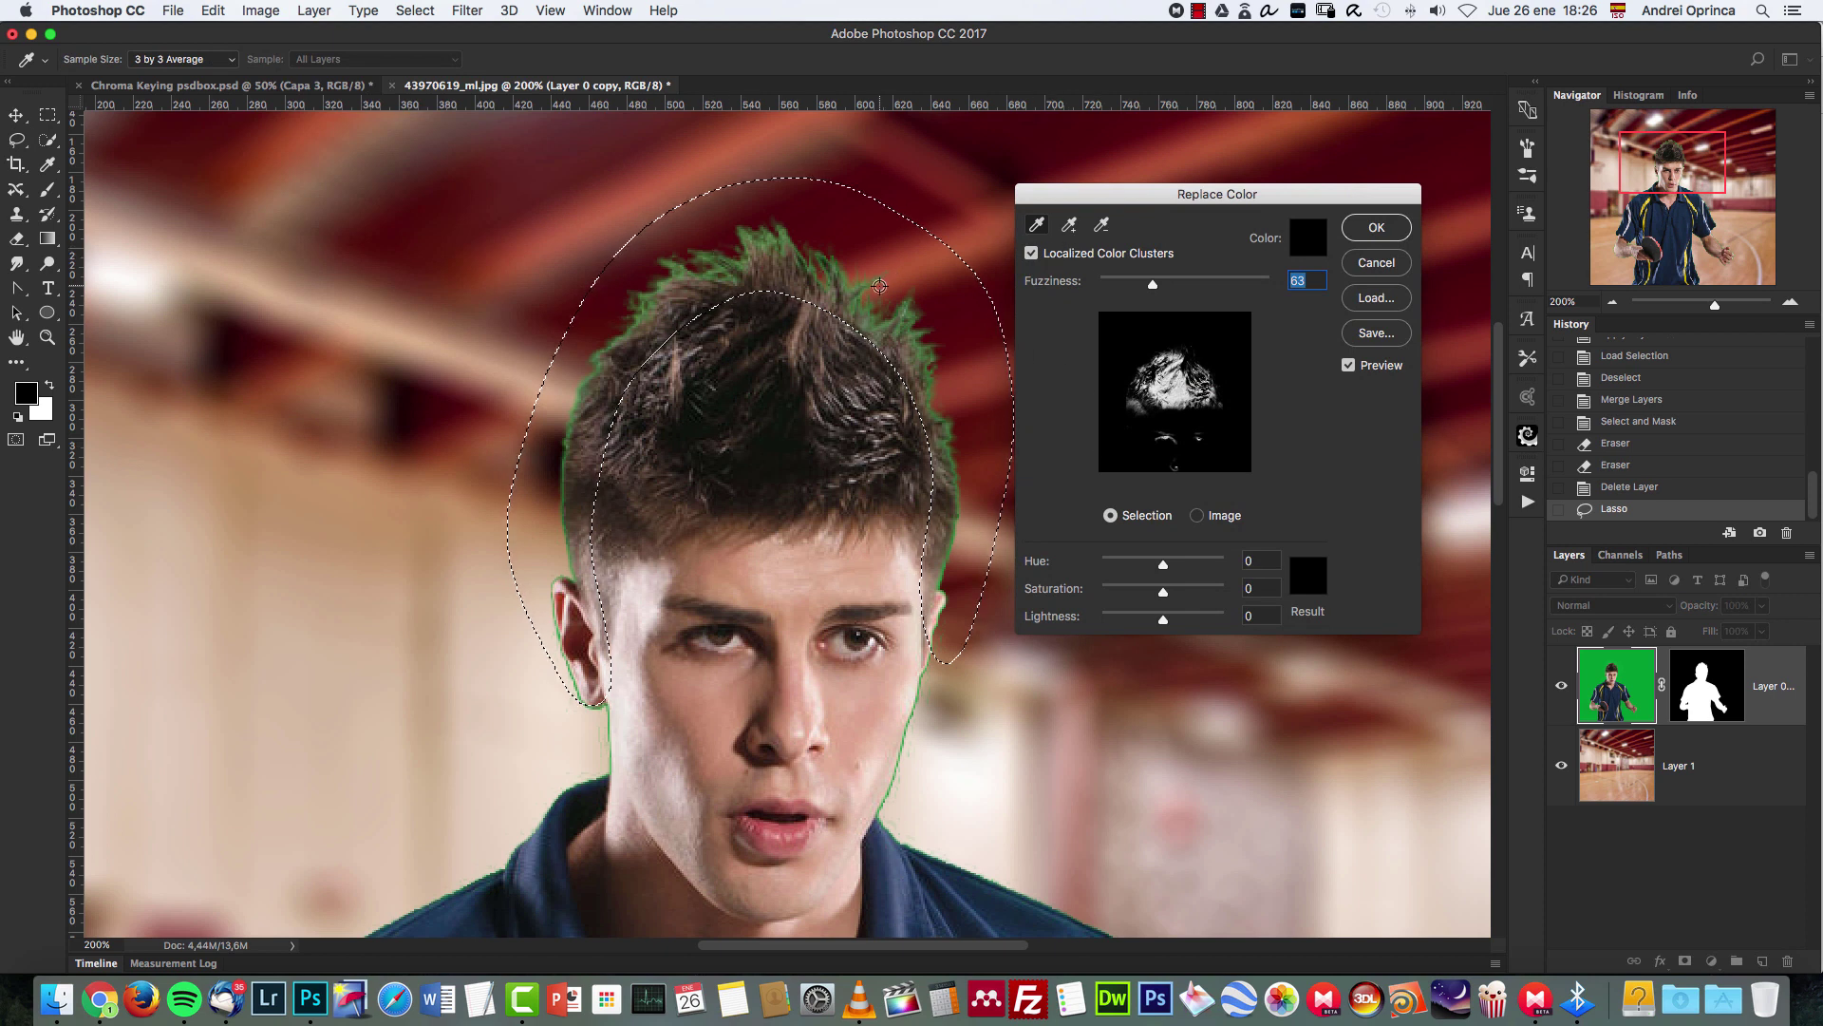
click(890, 325)
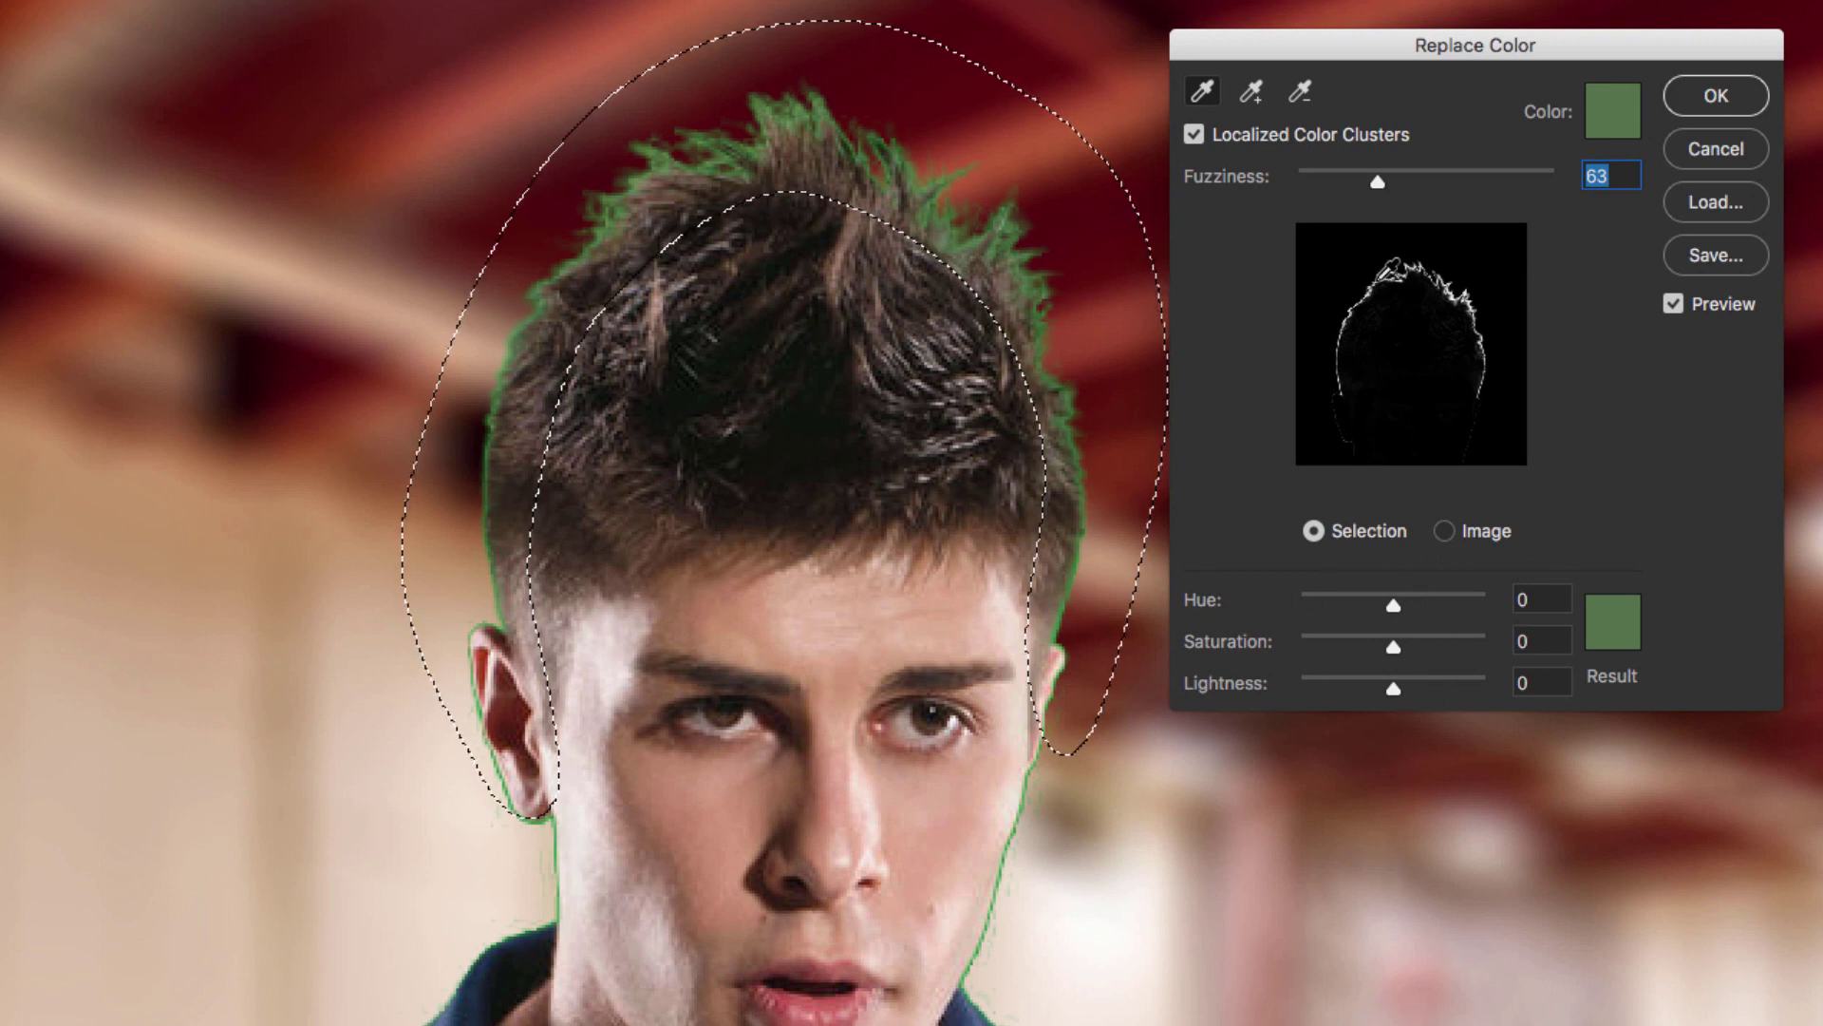
drag(1377, 181, 1437, 184)
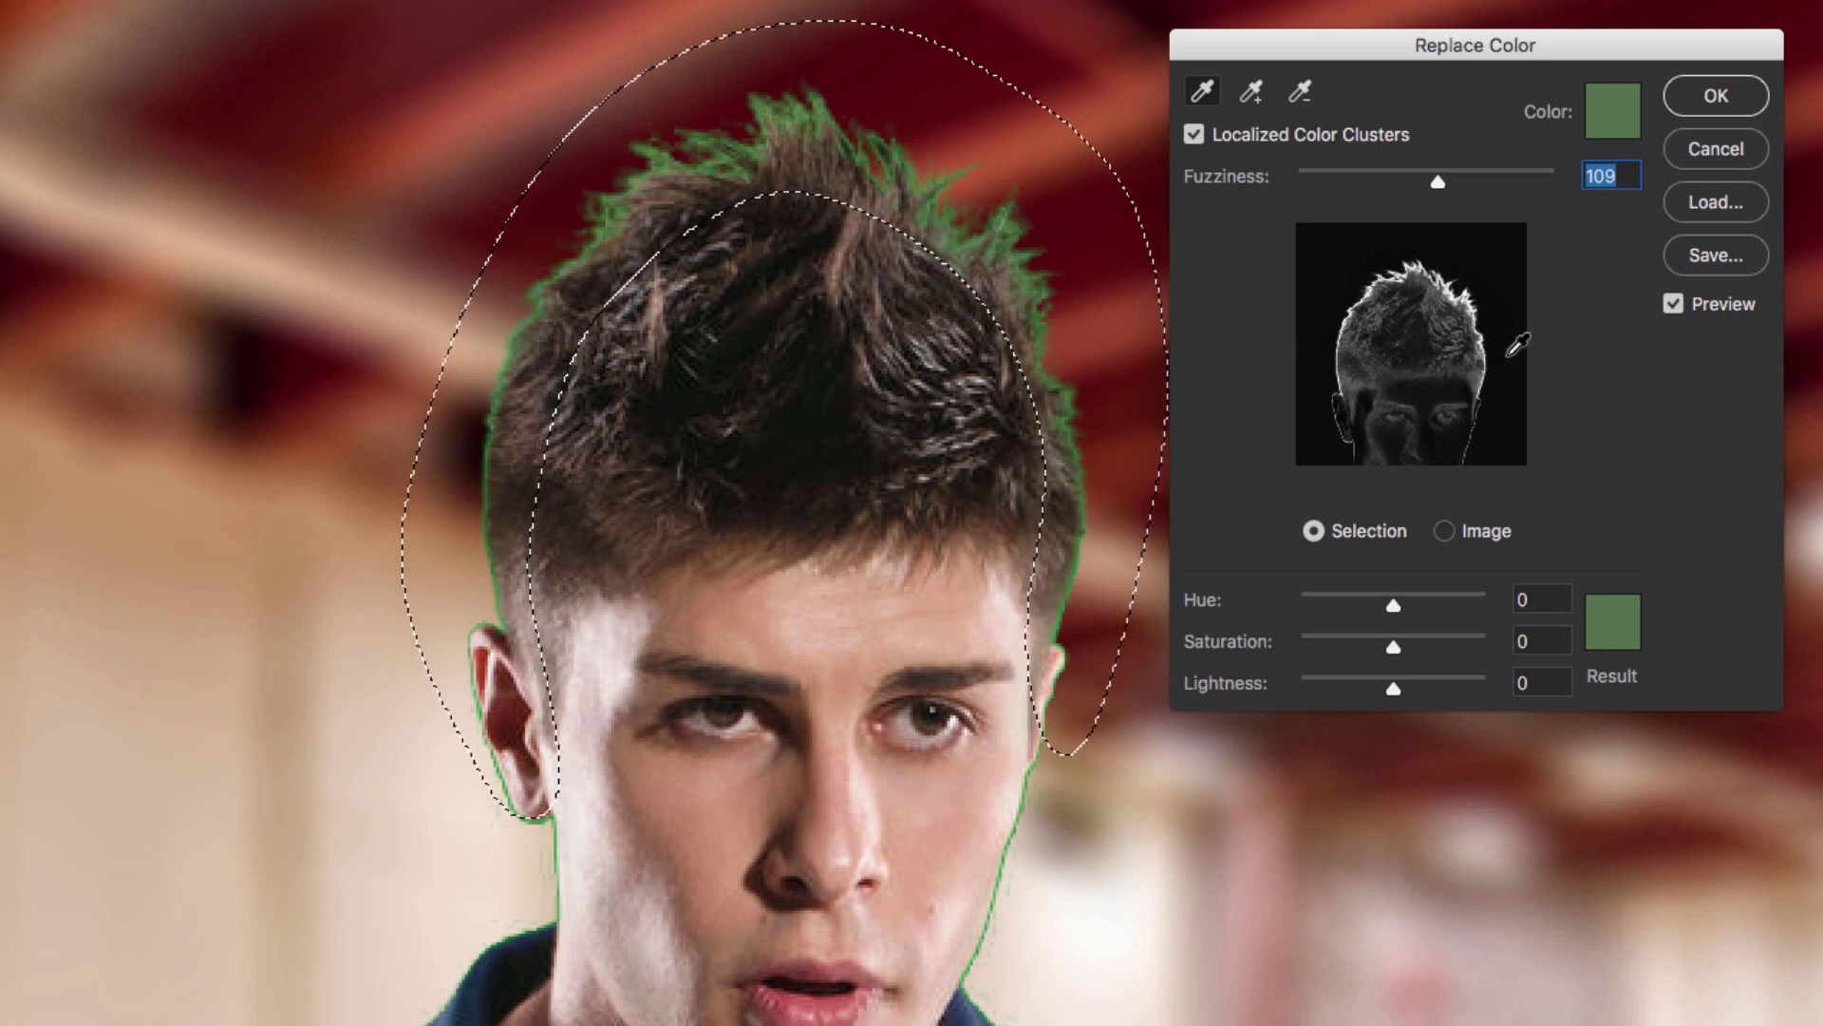
mouse_move(1424, 183)
mouse_down()
mouse_move(1453, 186)
mouse_move(1432, 182)
mouse_up()
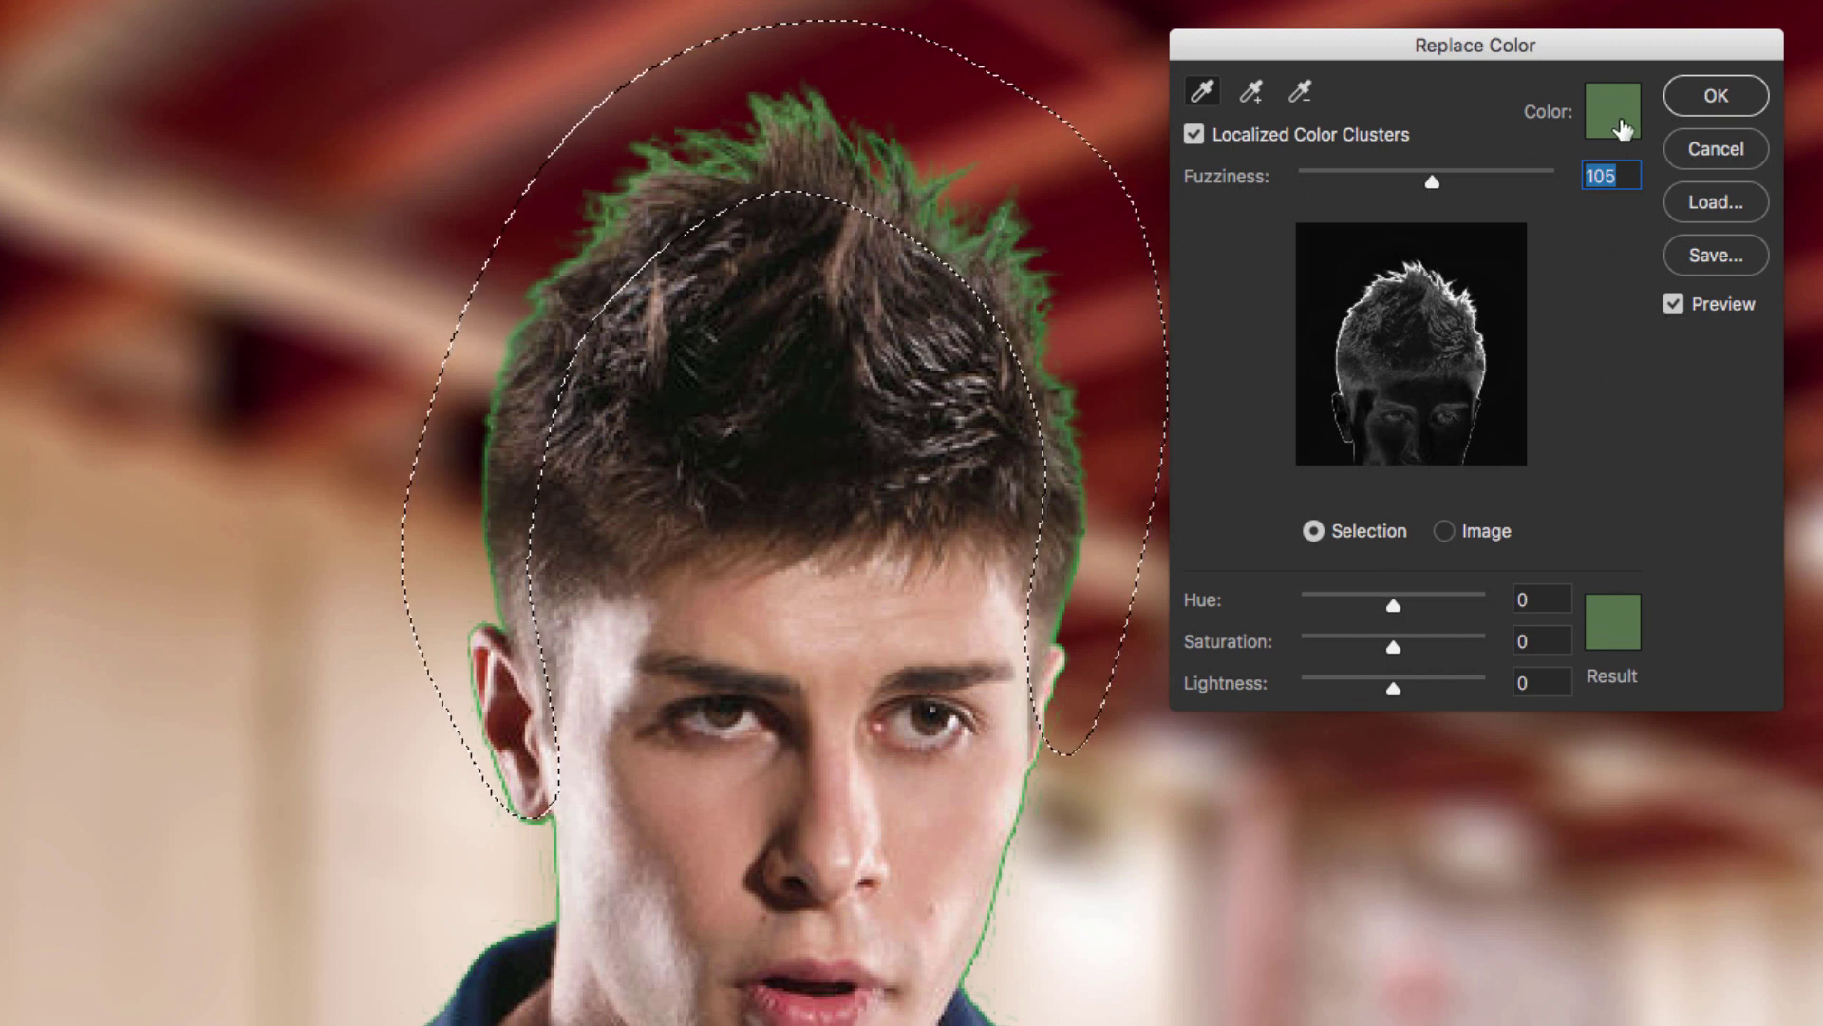
Set the Replace Color result to a dark brown sampled from the player's hair.
click(1622, 628)
drag(1814, 106, 1822, 0)
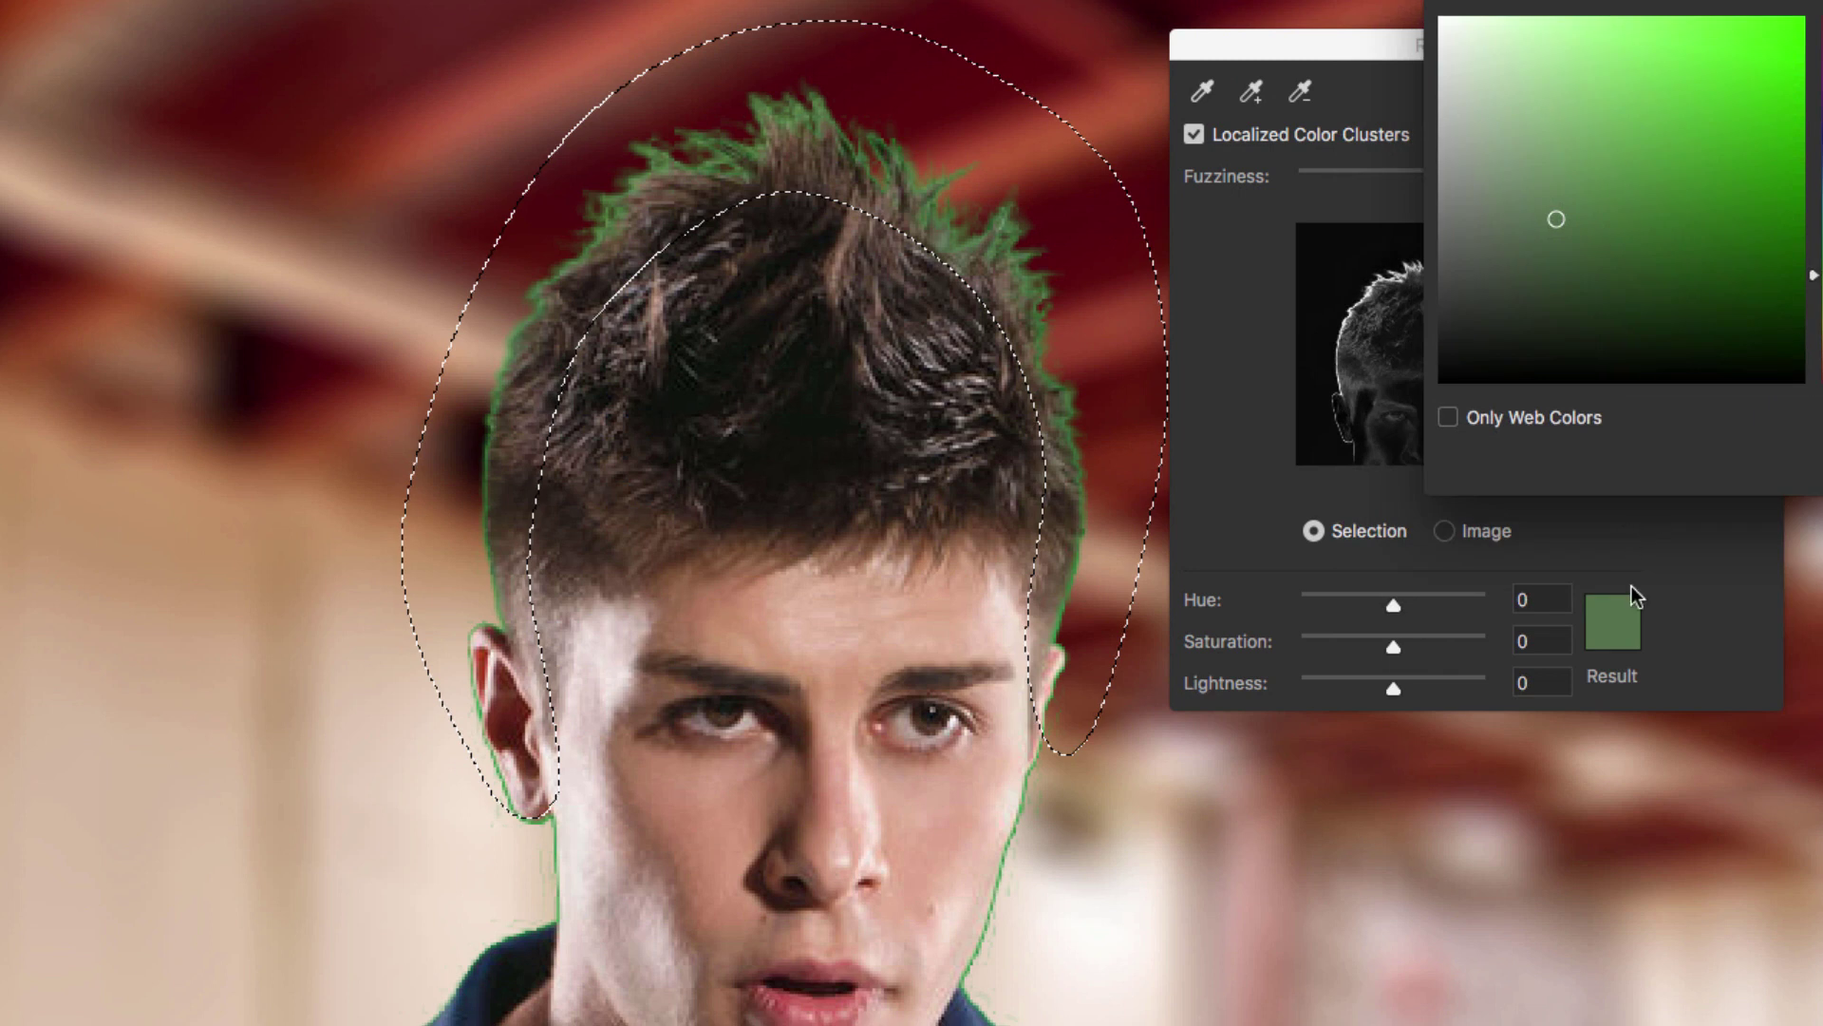
click(912, 271)
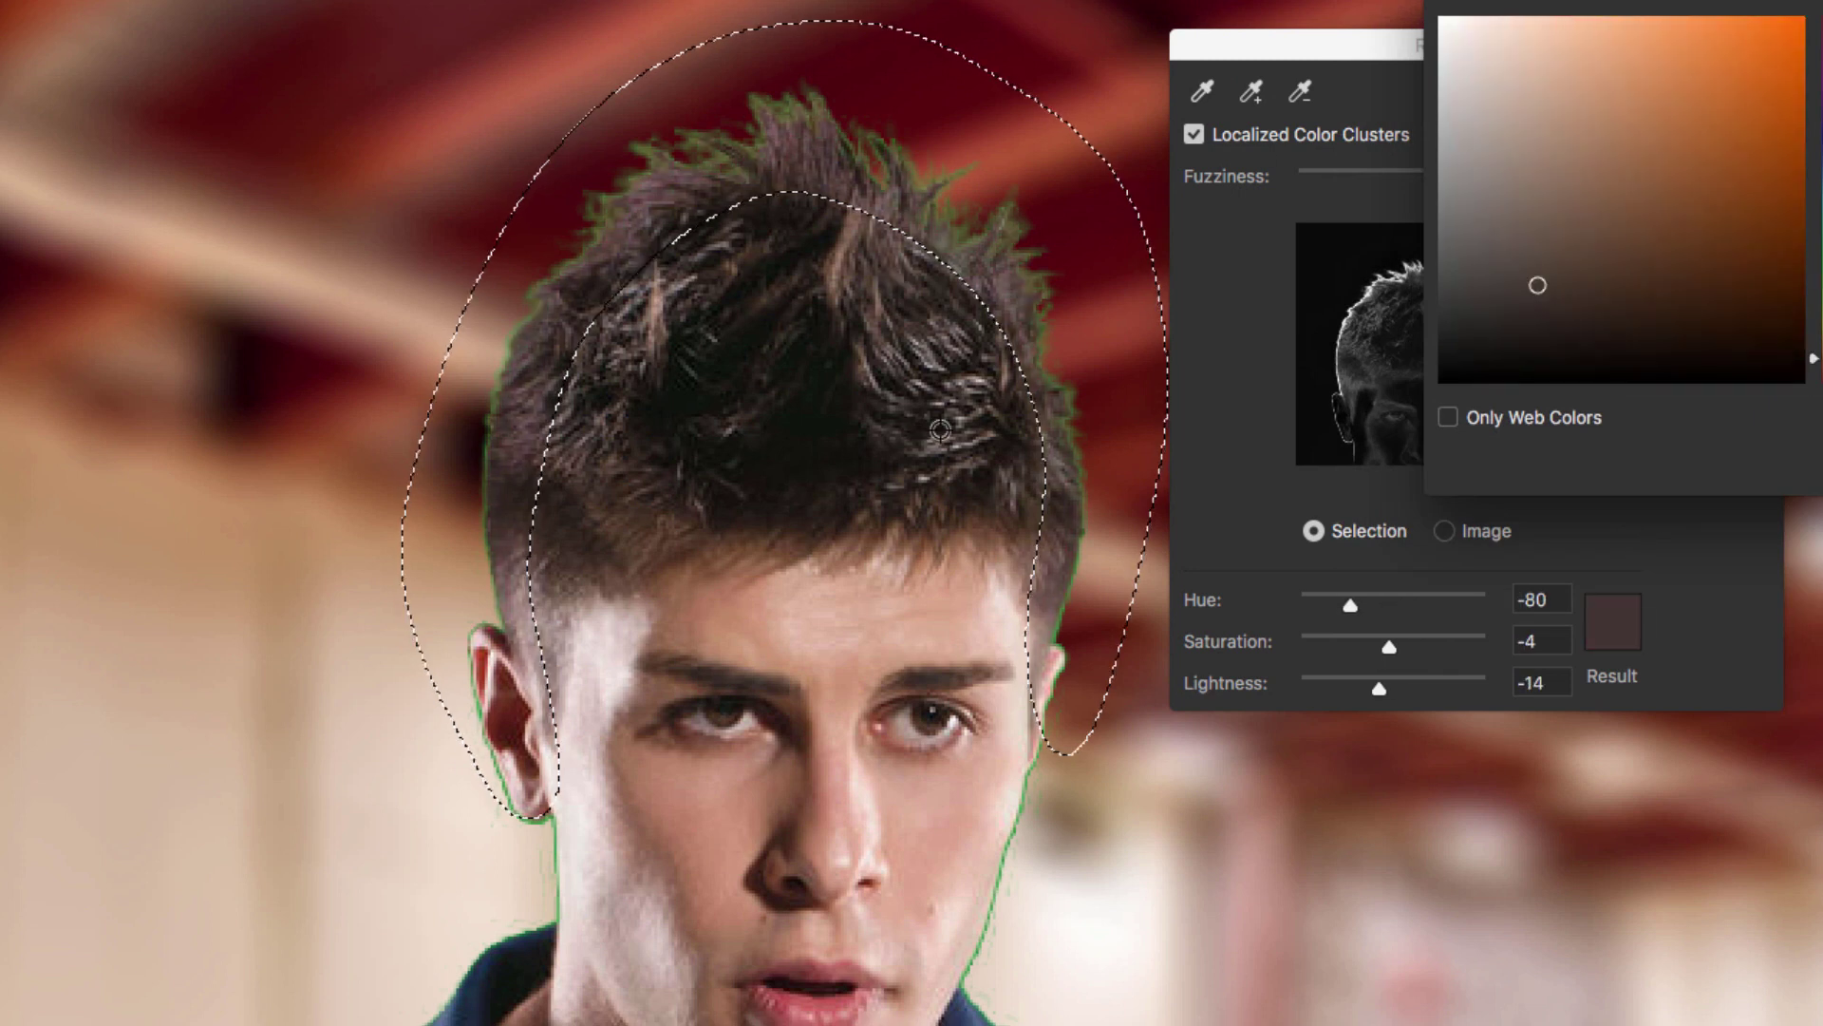
key(Return)
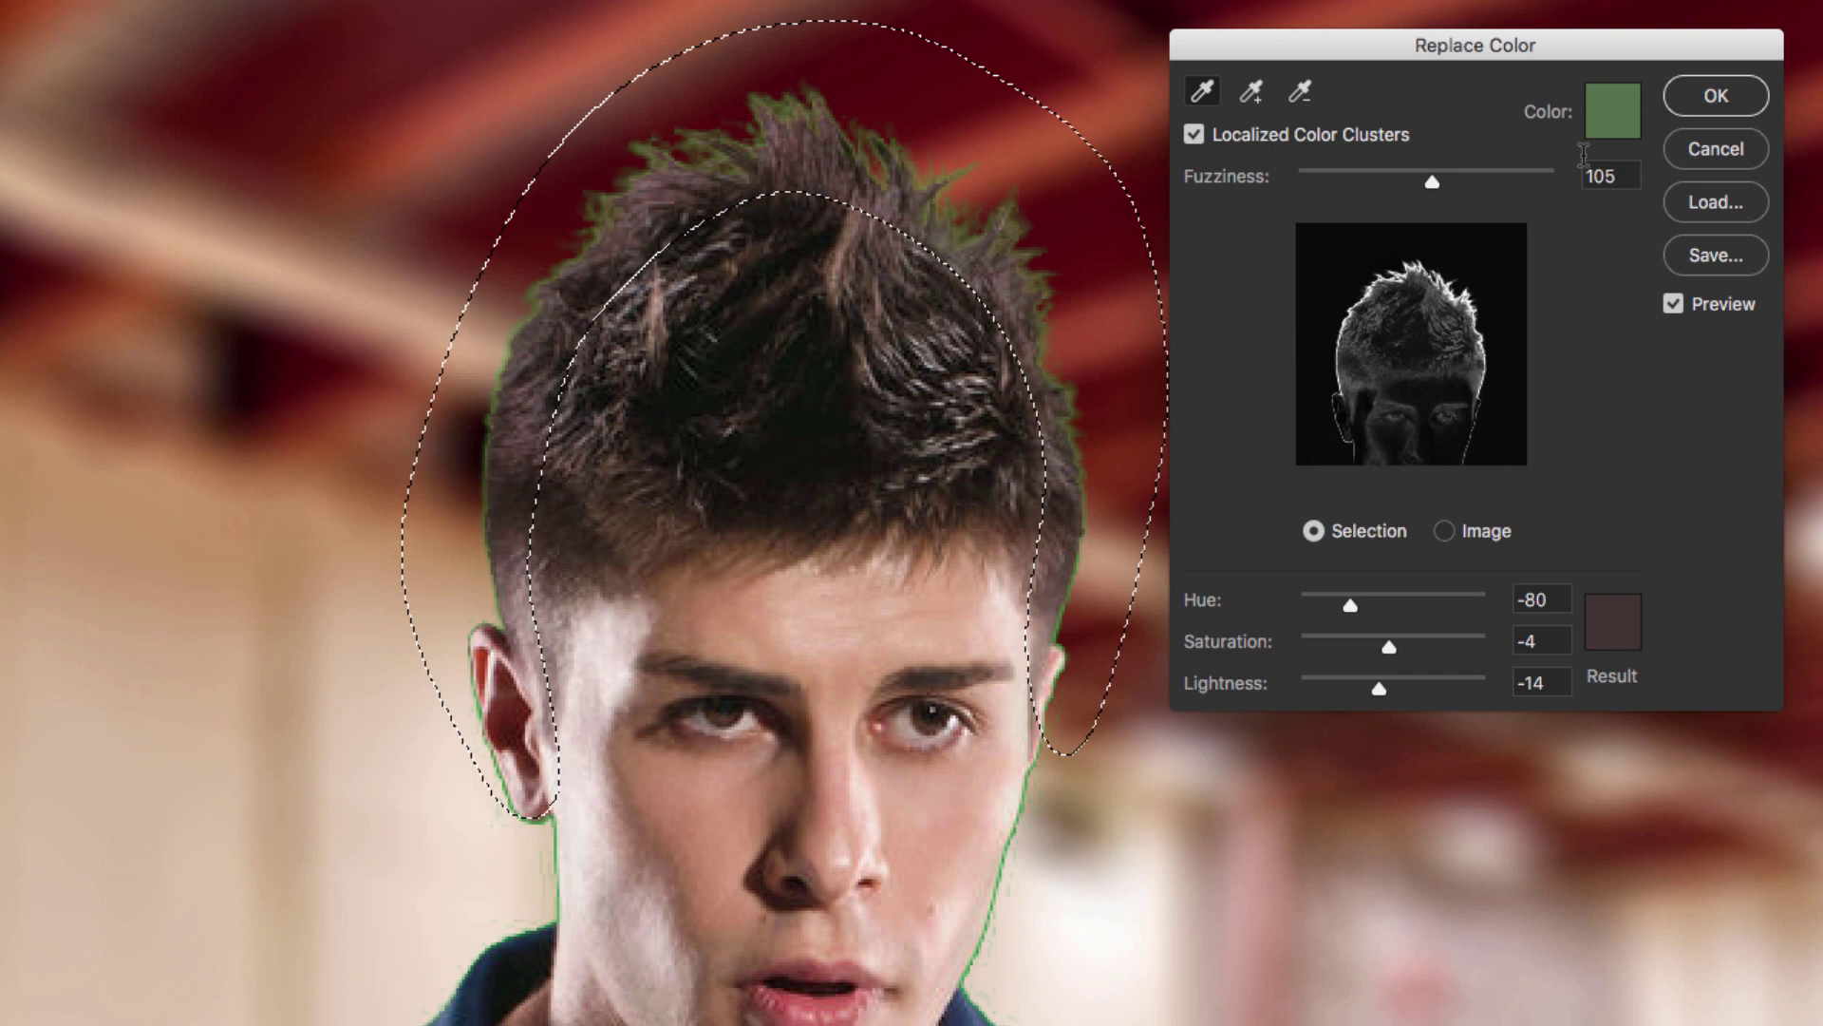
Tune the colour replacement to fuzziness 122, hue -78, saturation -53 and lightness -16.
mouse_move(1350, 605)
mouse_down()
mouse_move(1331, 601)
mouse_move(1349, 605)
mouse_up()
drag(1460, 181, 1453, 180)
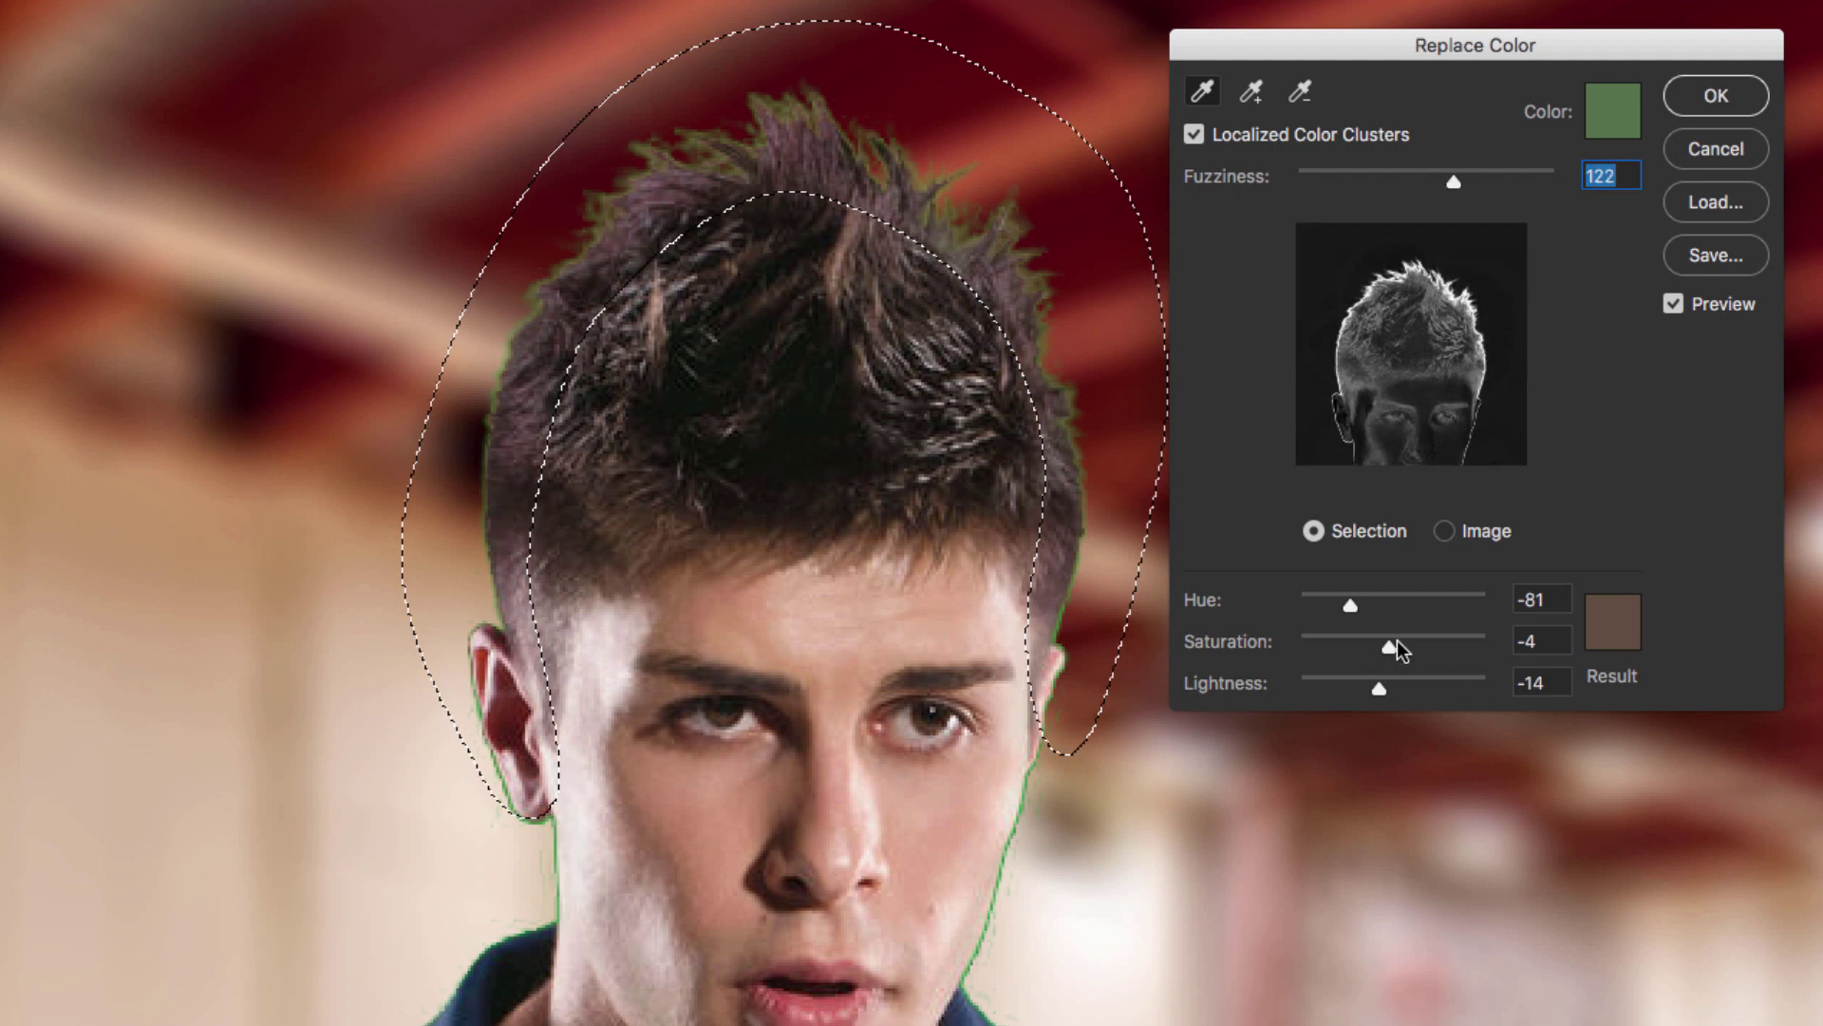
drag(1379, 689, 1377, 689)
drag(1389, 647, 1353, 602)
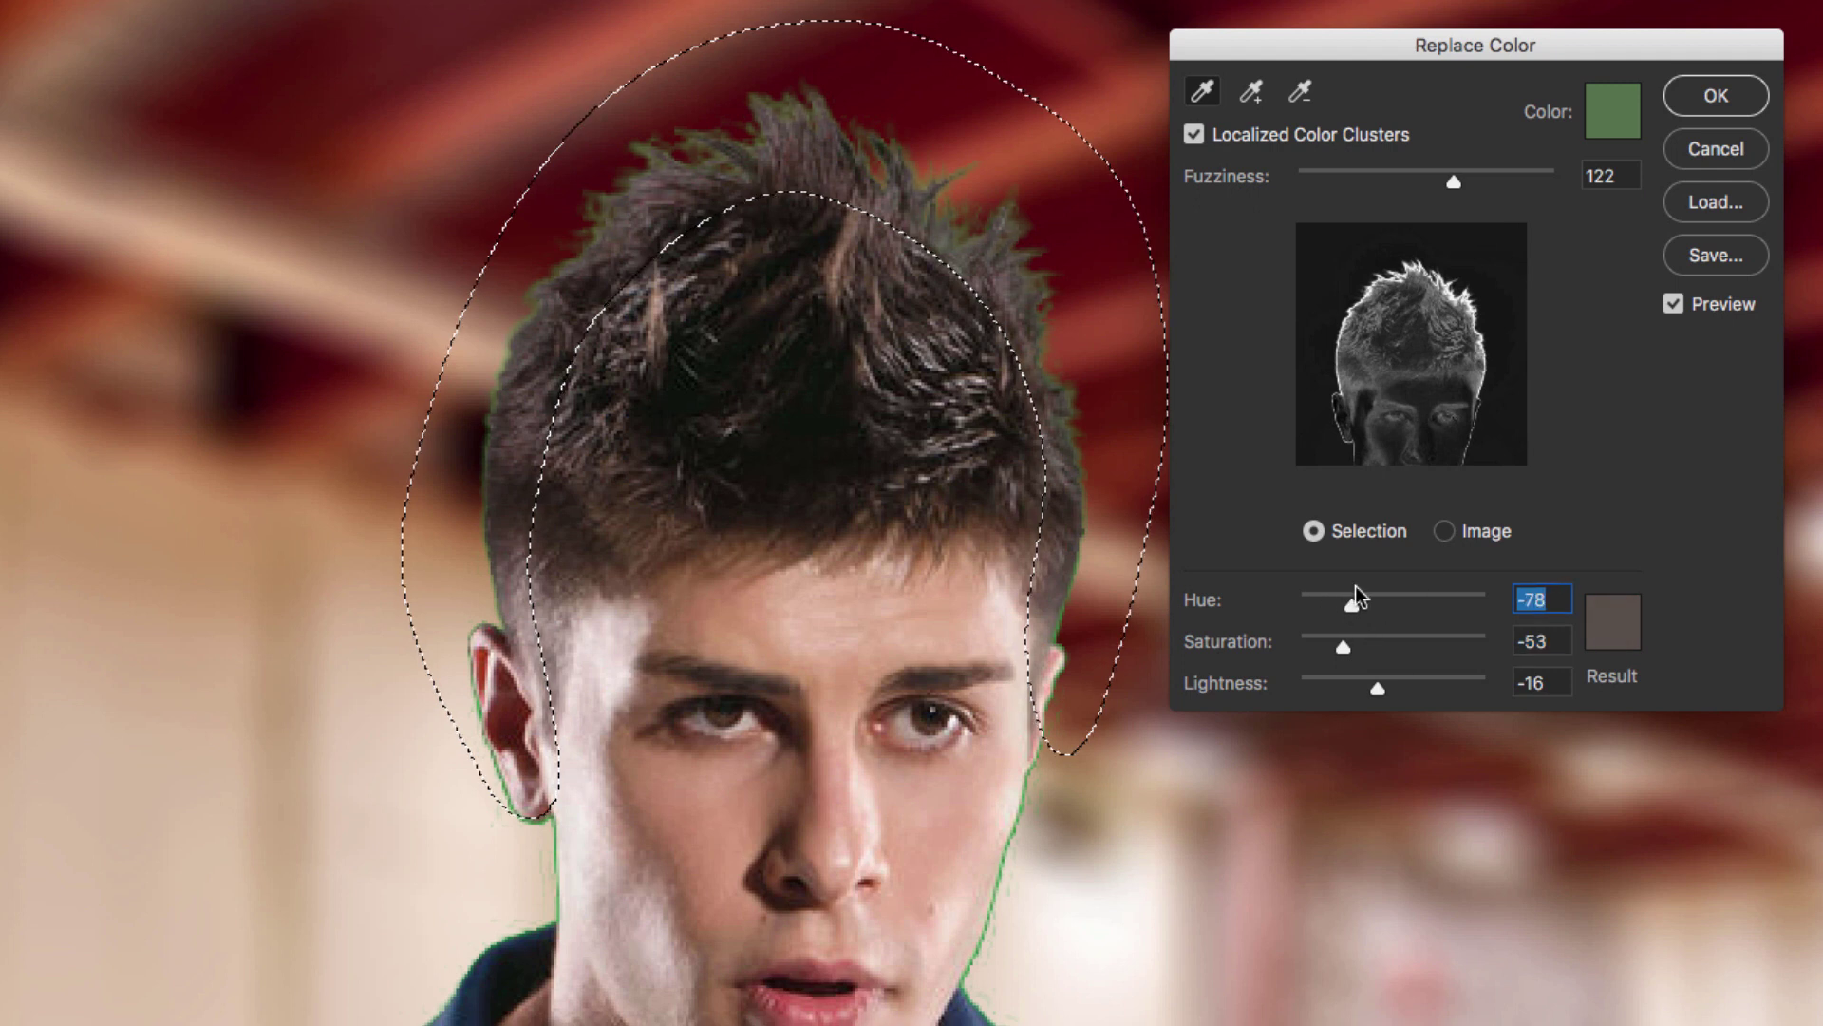
Resample the green at the hair's edge, set hue -111, saturation -47 and lightness -33, and apply the colour replacement.
click(777, 126)
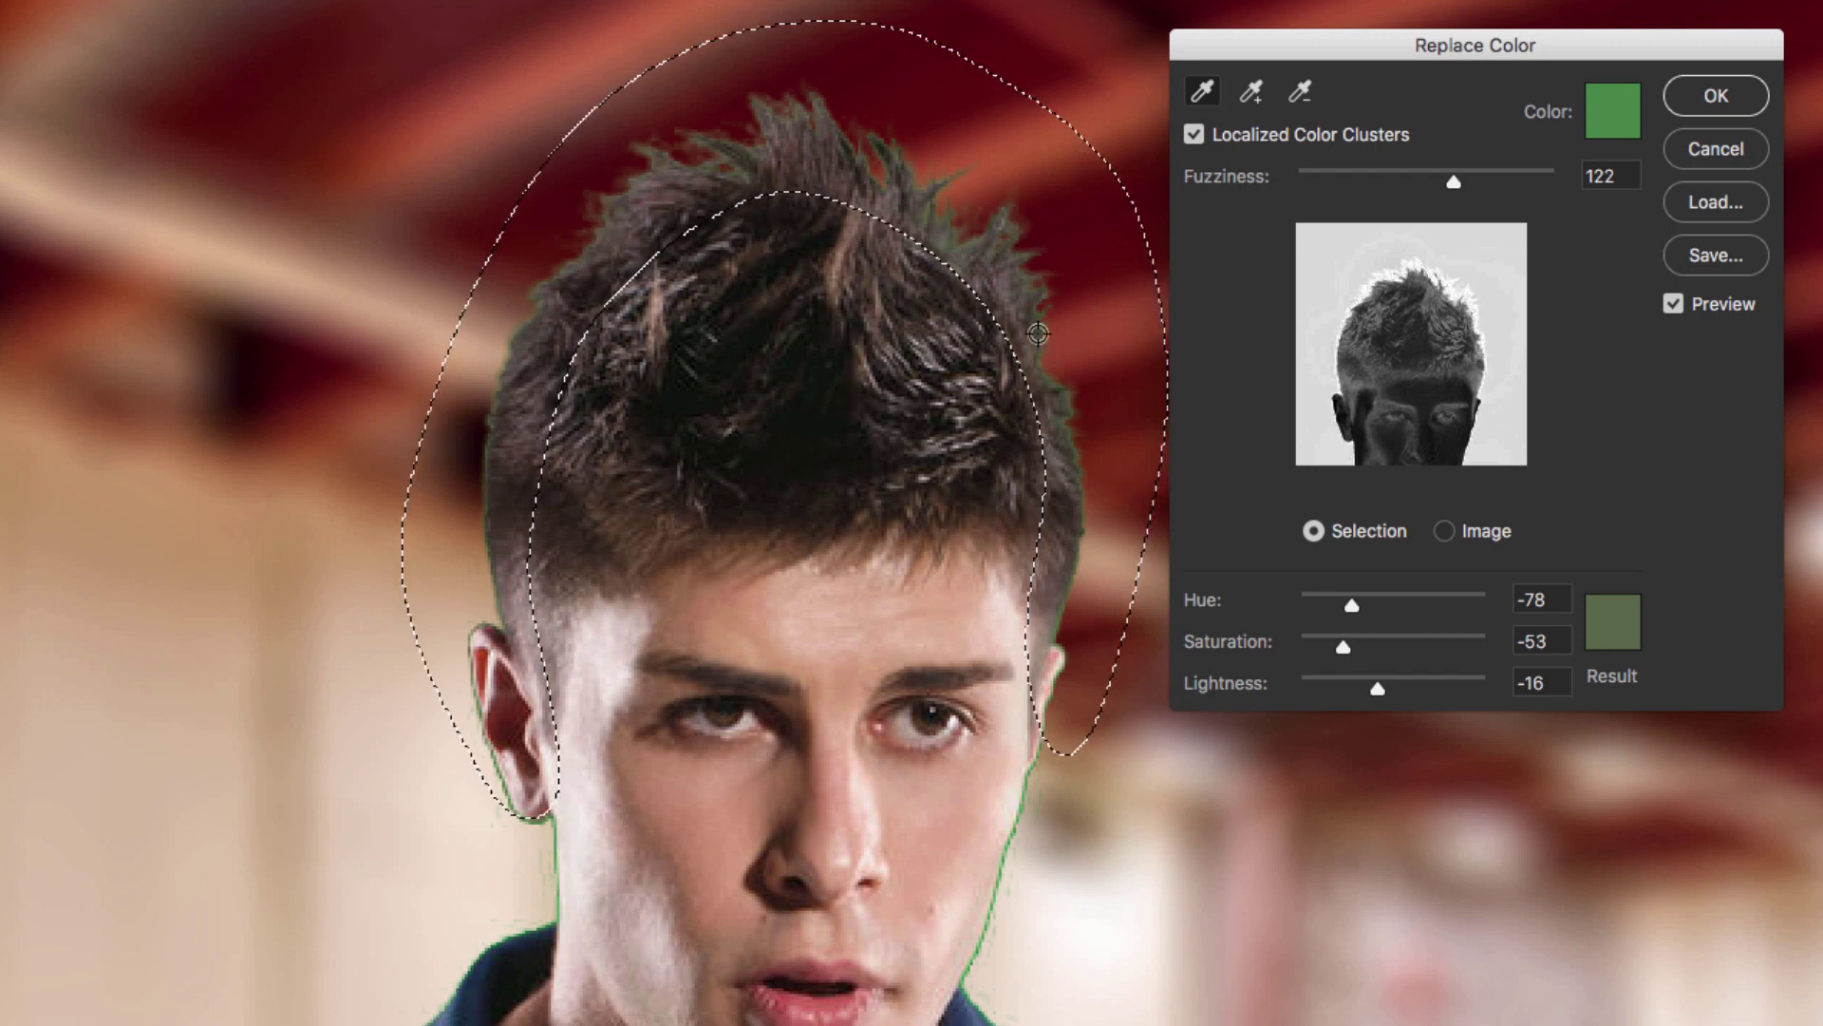
click(1066, 403)
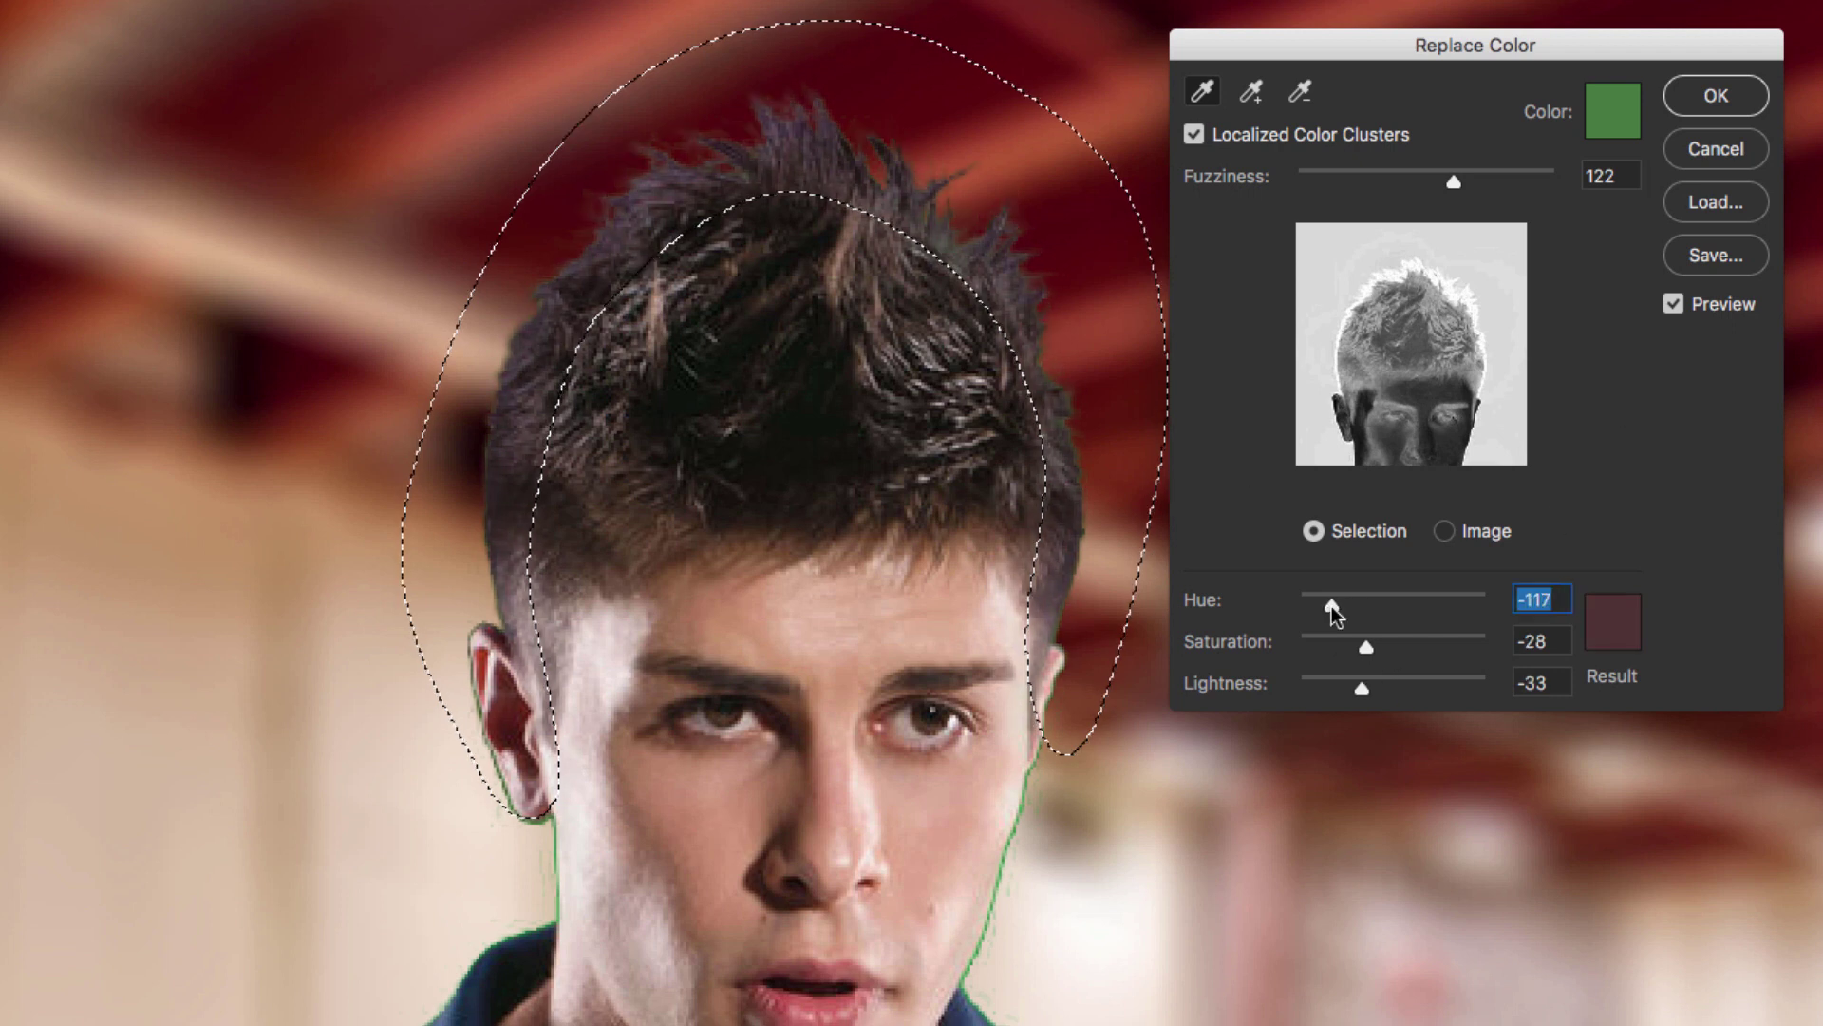
drag(1331, 605, 1352, 649)
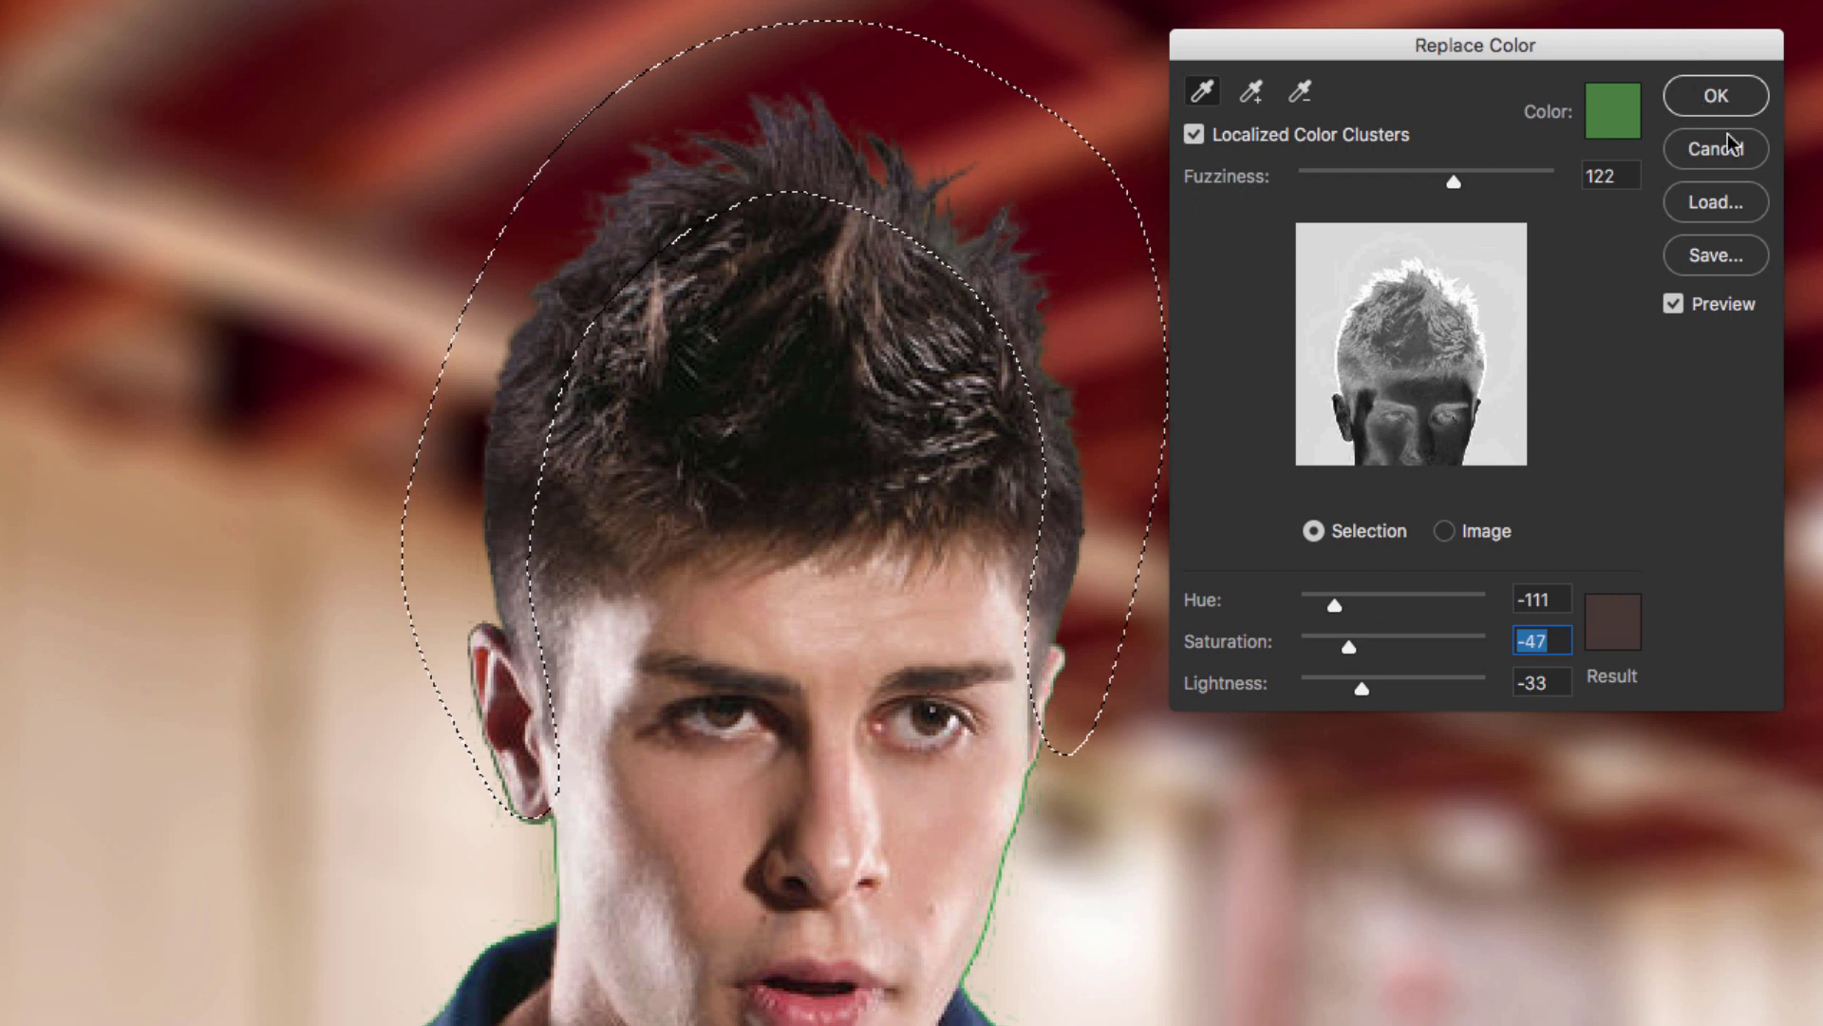
click(1707, 103)
Deselect the hair and review the edges of the whole player at 100% zoom.
key(super+d)
key(super+1)
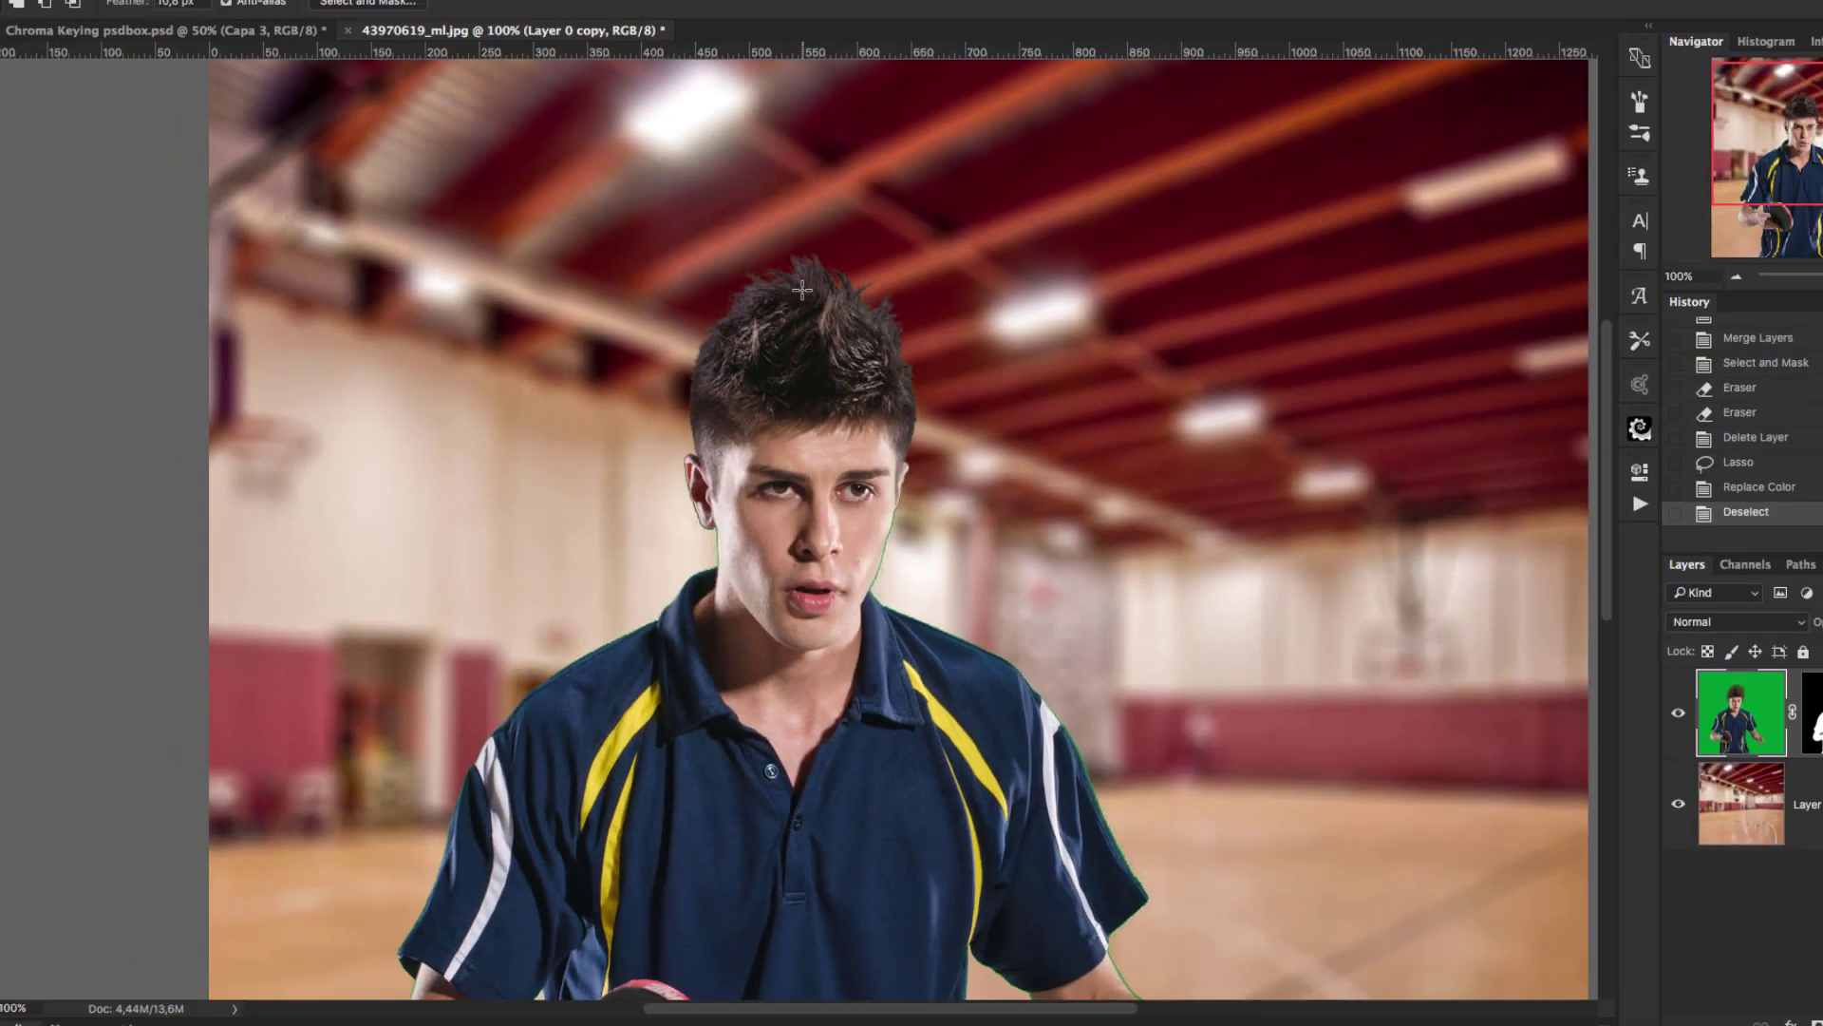
scroll(880, 518, down, 10)
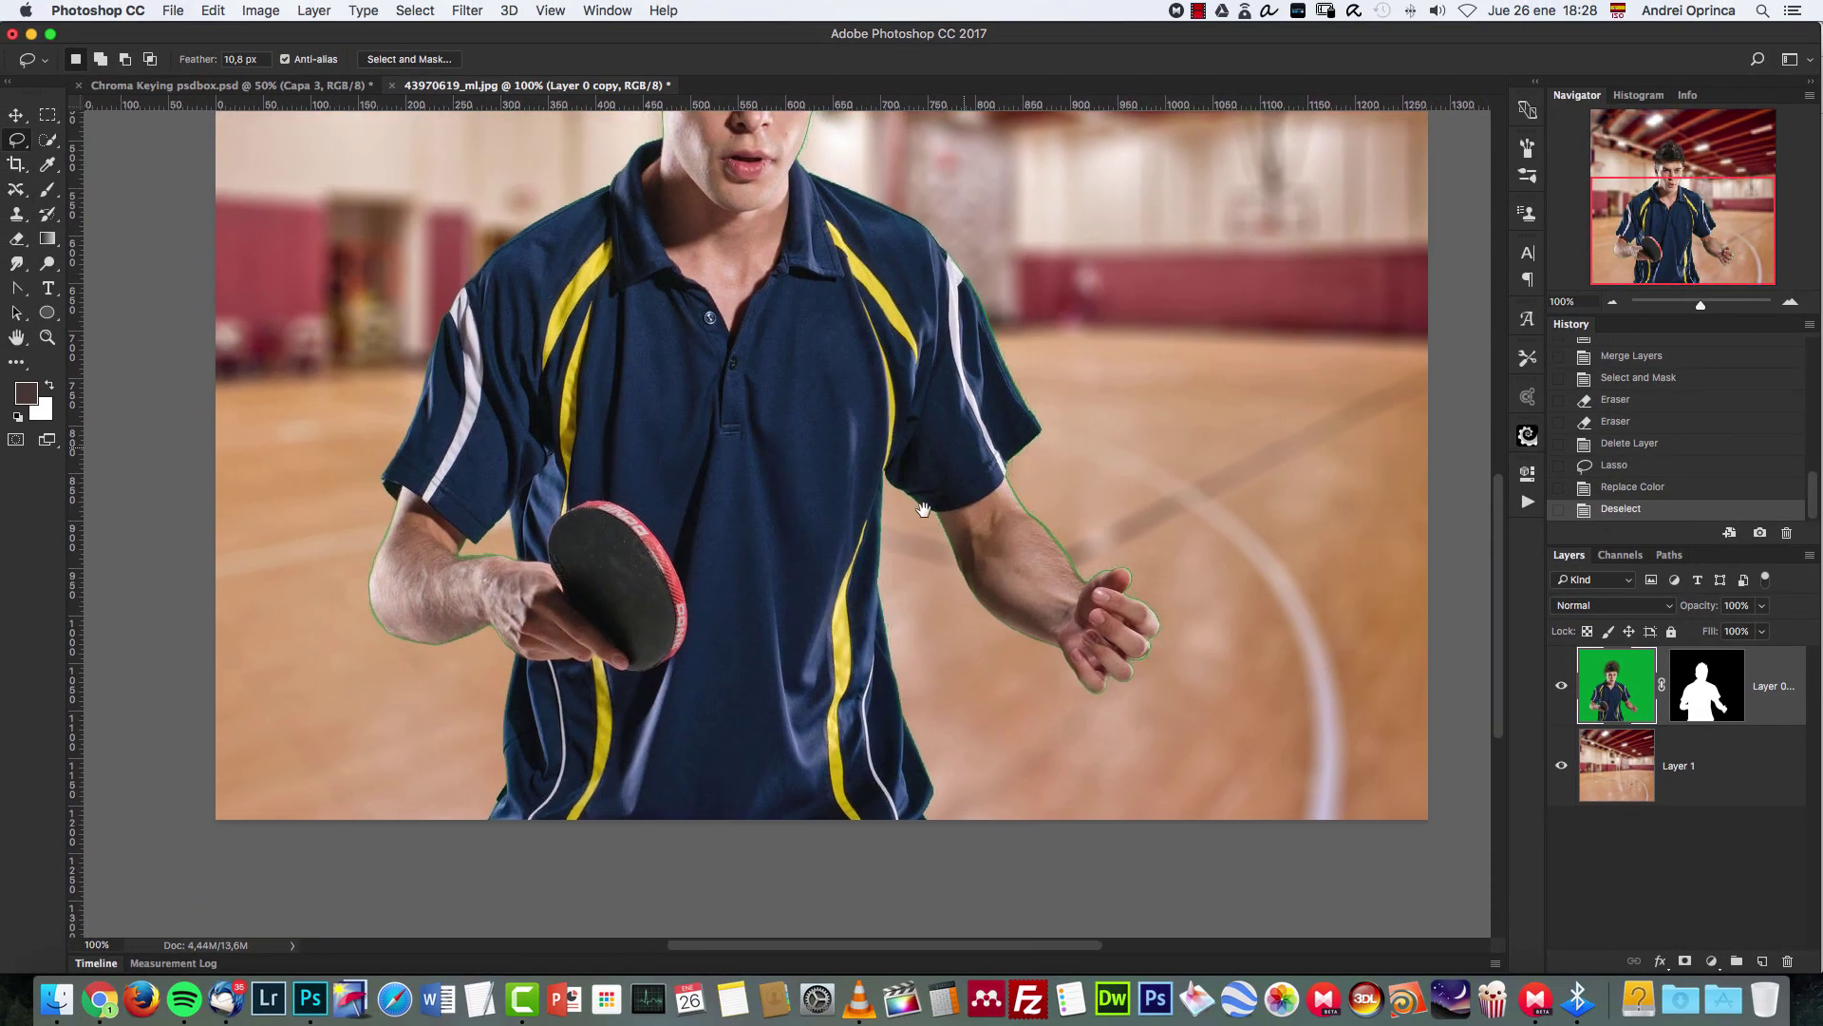
drag(923, 510, 927, 513)
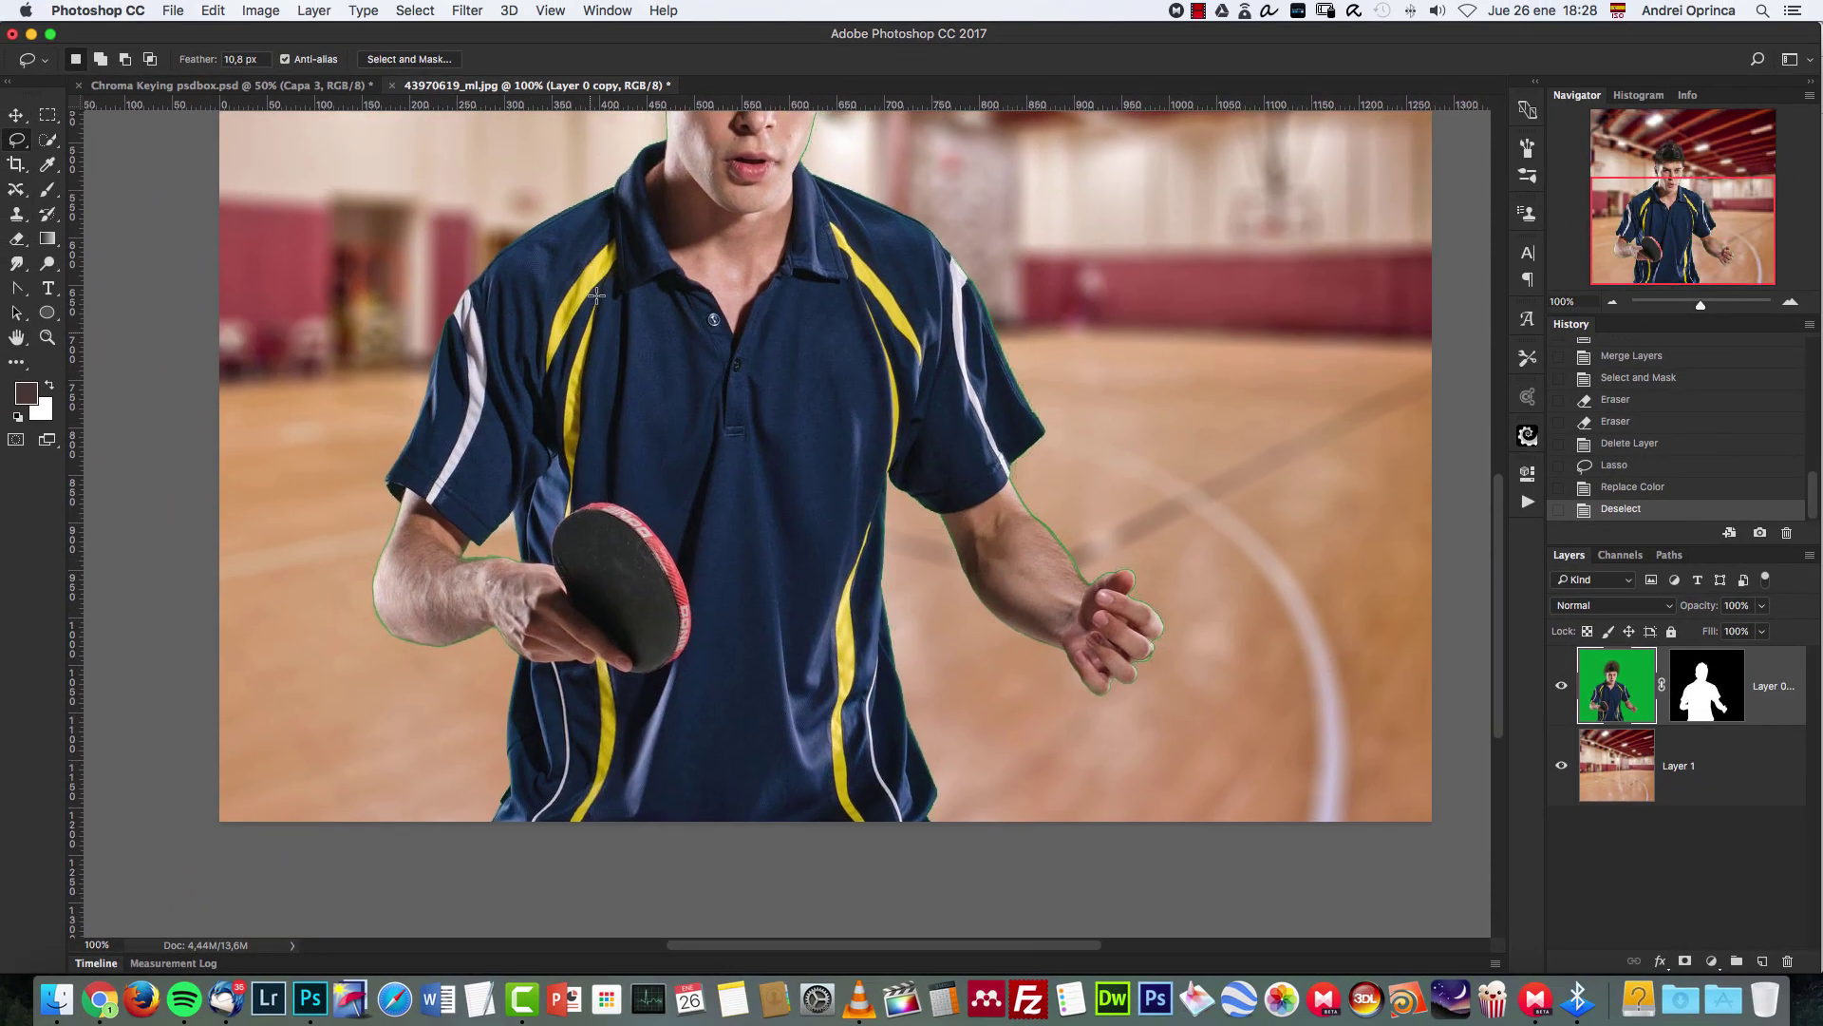
scroll(644, 490, left, 5)
scroll(643, 490, down, 2)
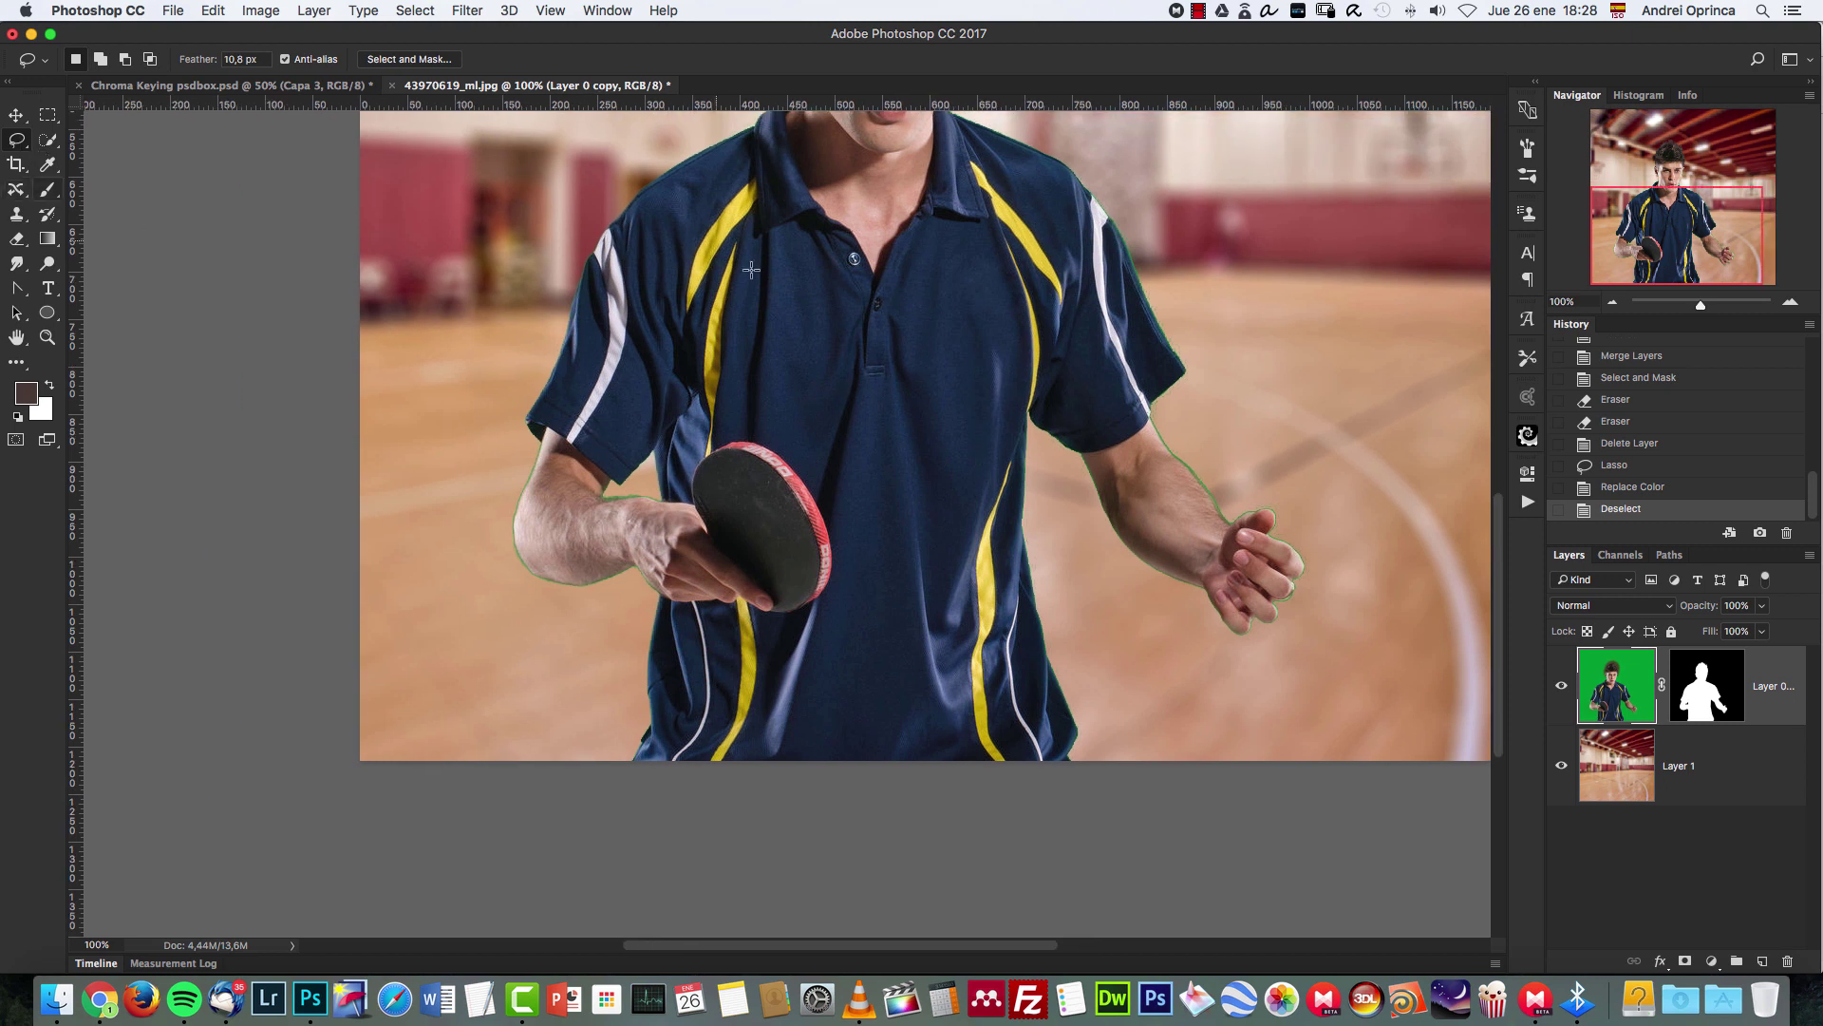
scroll(914, 317, up, 6)
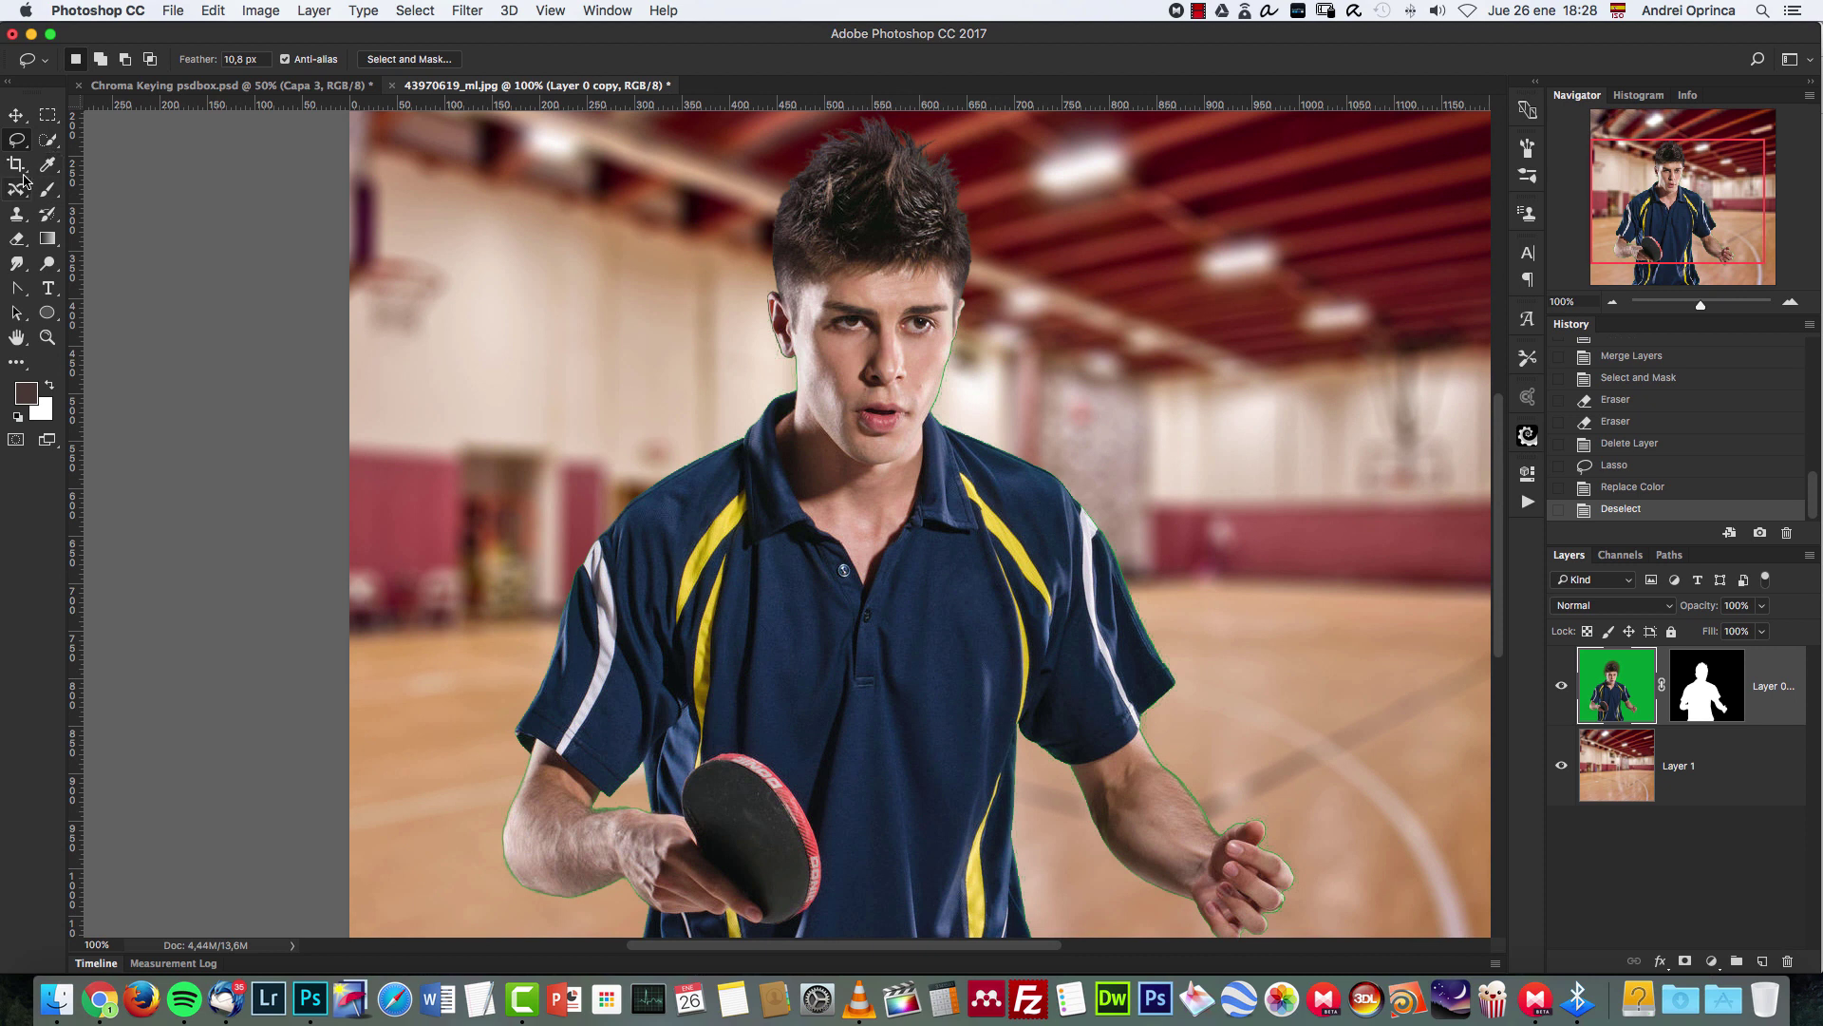
Switch to Chroma Keying psdbox.psd and examine the green spill on the shirt collar, sleeve and black hood at 200% zoom.
click(147, 86)
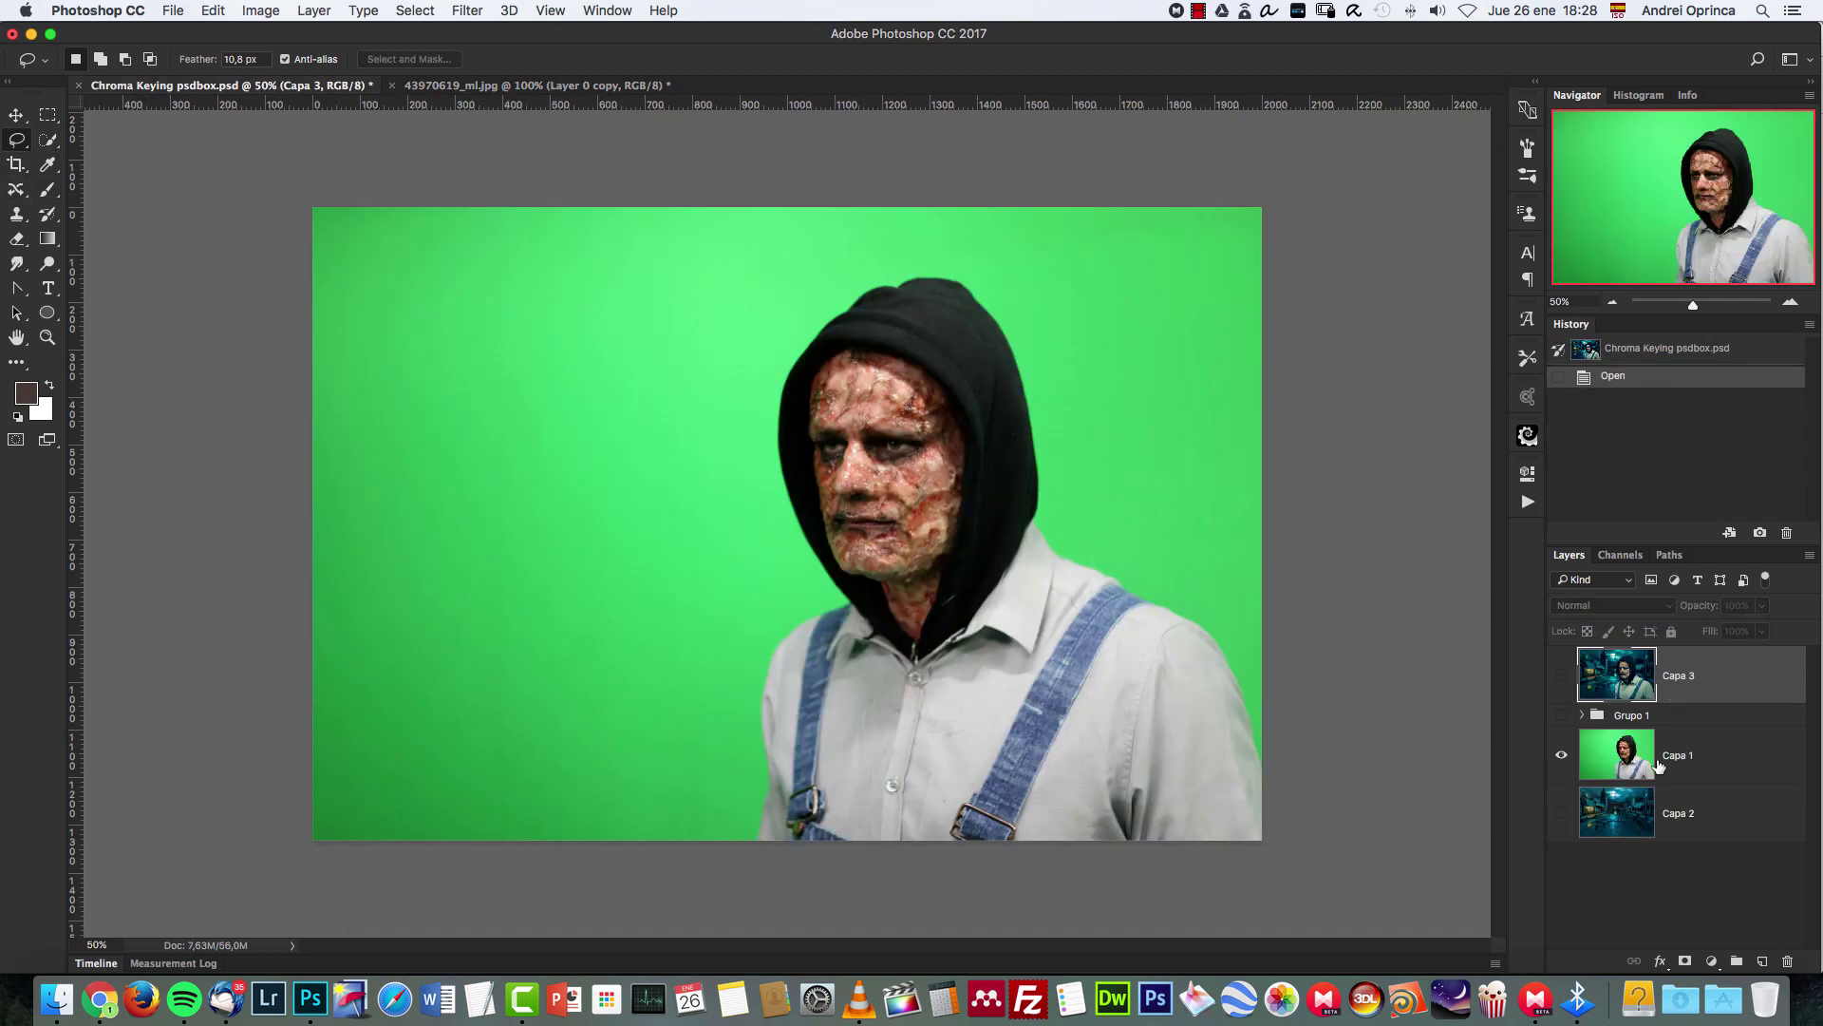
key(super+1)
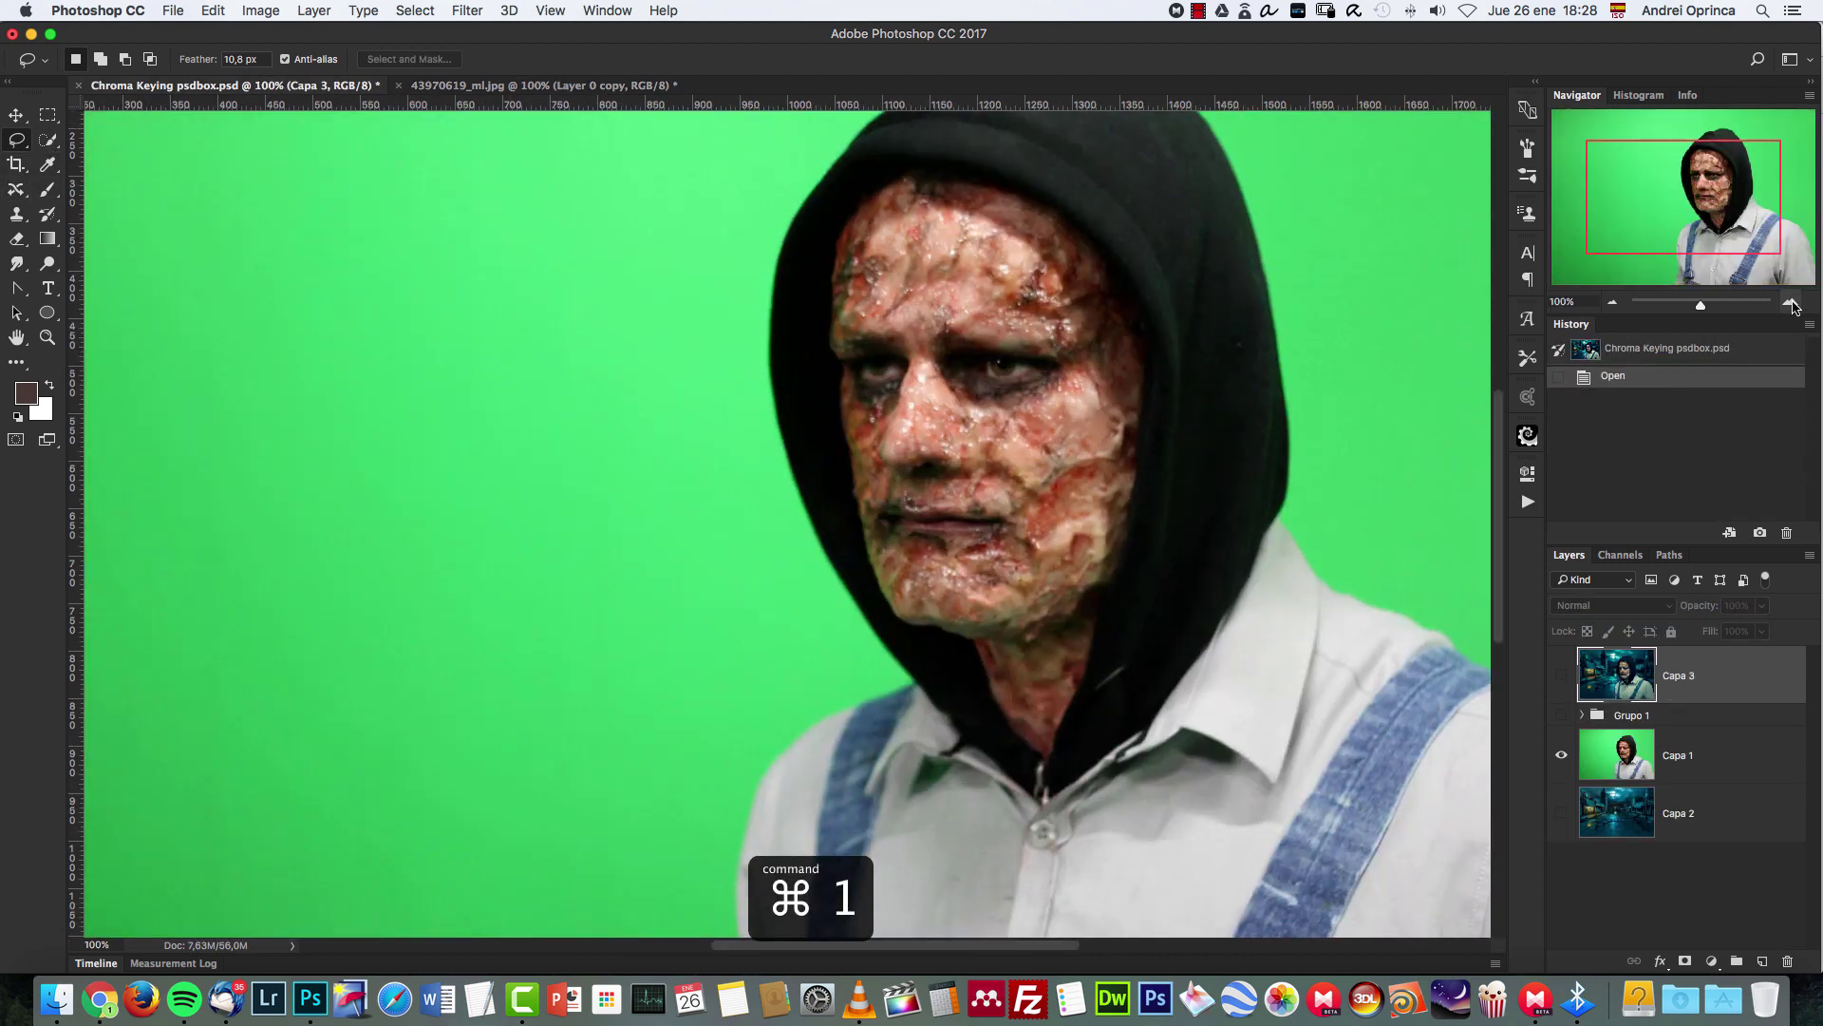
click(1790, 301)
drag(1092, 855, 727, 557)
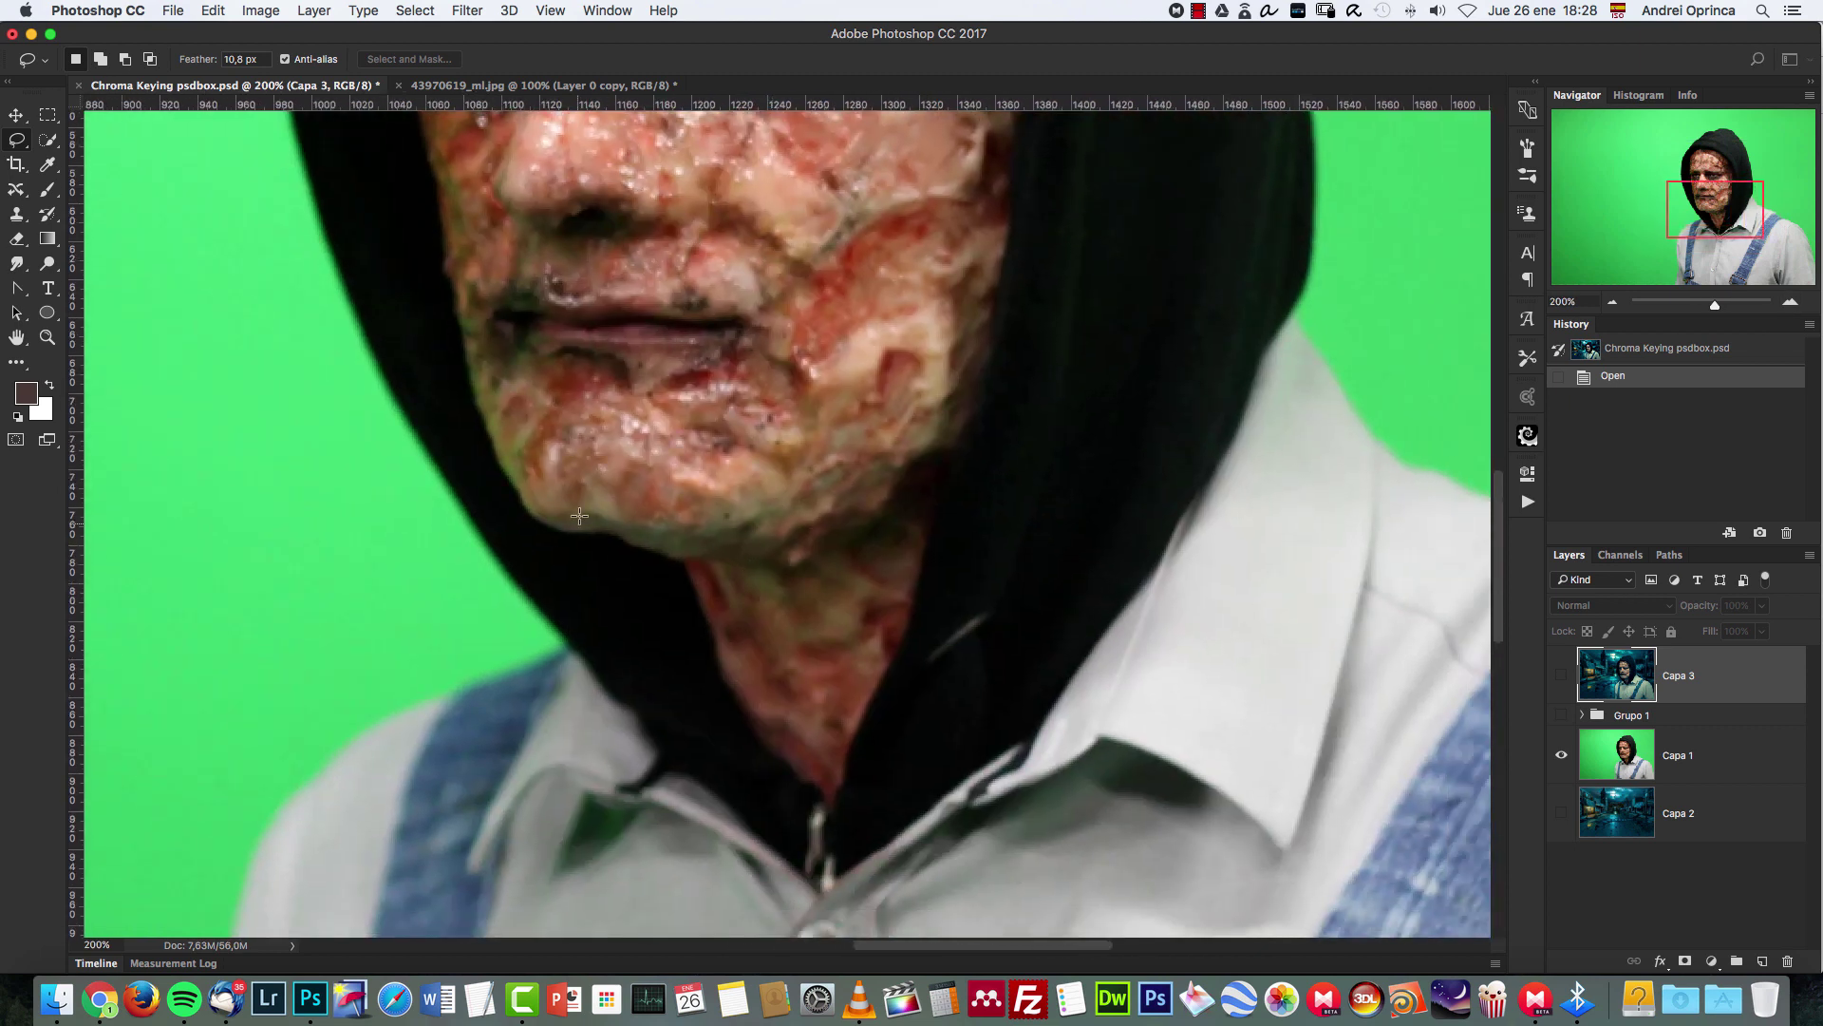
scroll(813, 639, down, 5)
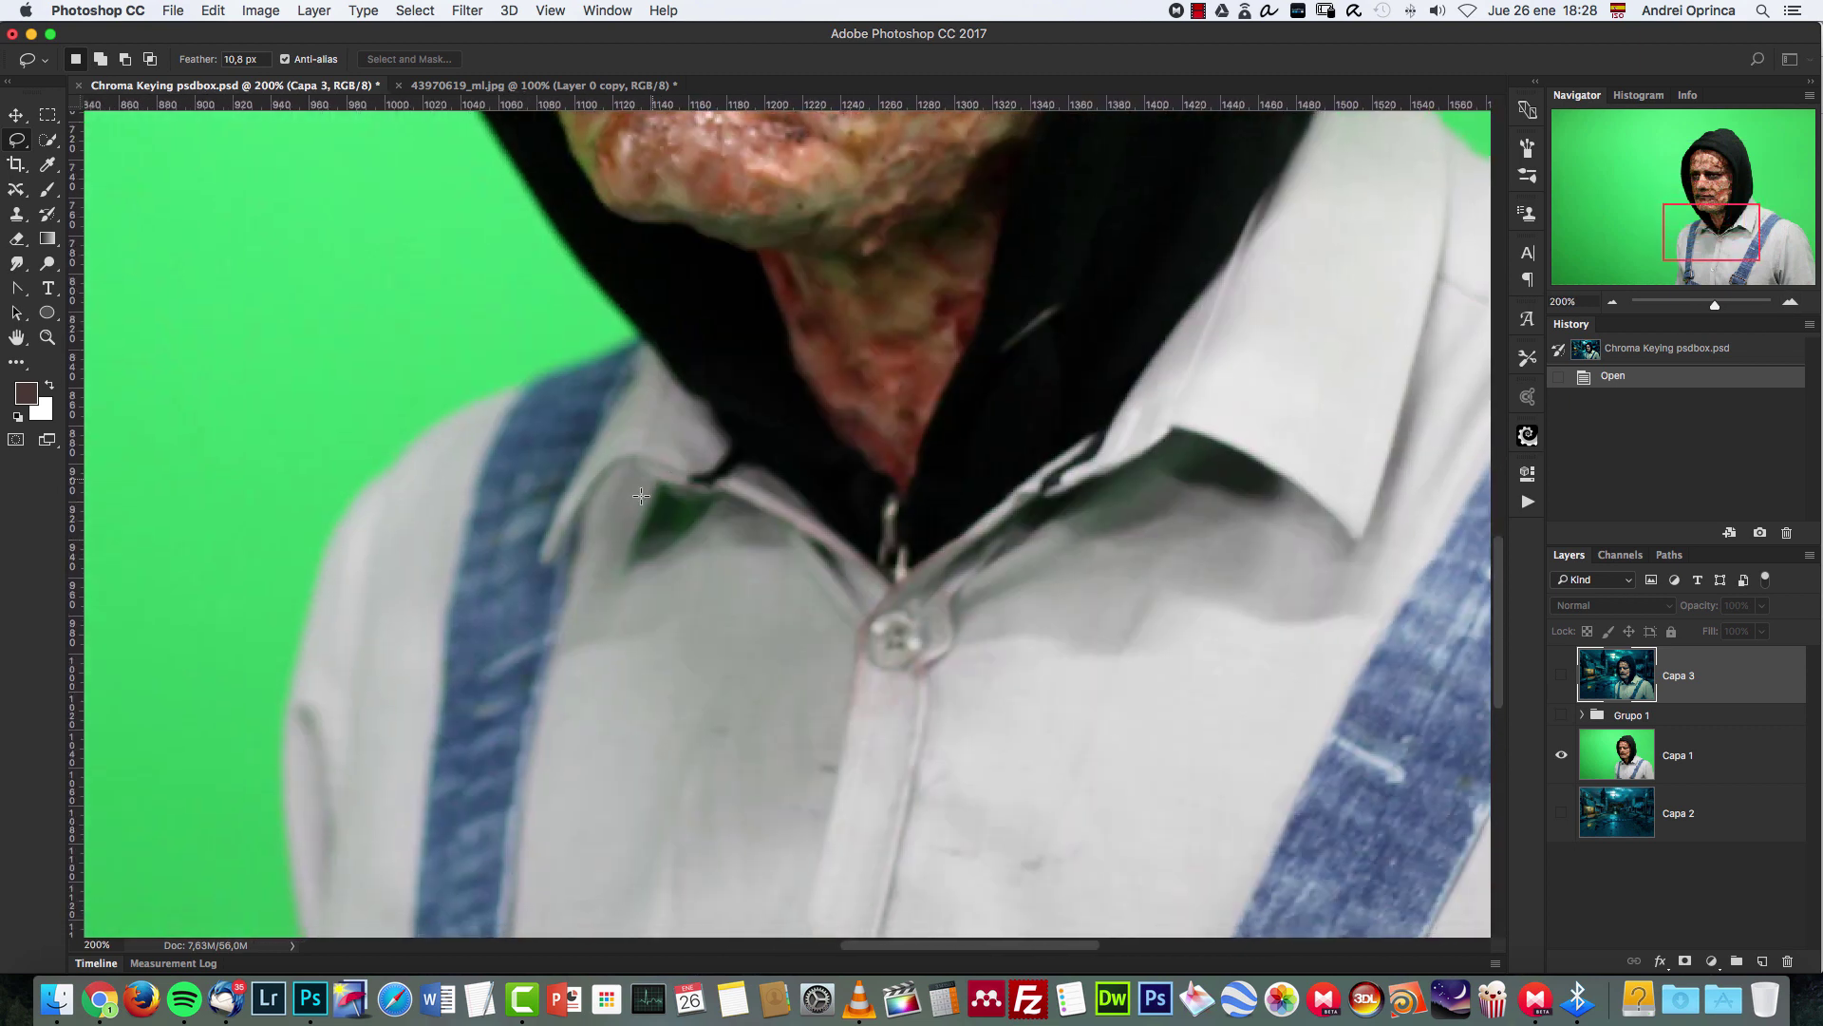
scroll(1201, 725, right, 10)
scroll(1200, 725, down, 4)
scroll(1078, 682, right, 3)
scroll(1077, 682, down, 1)
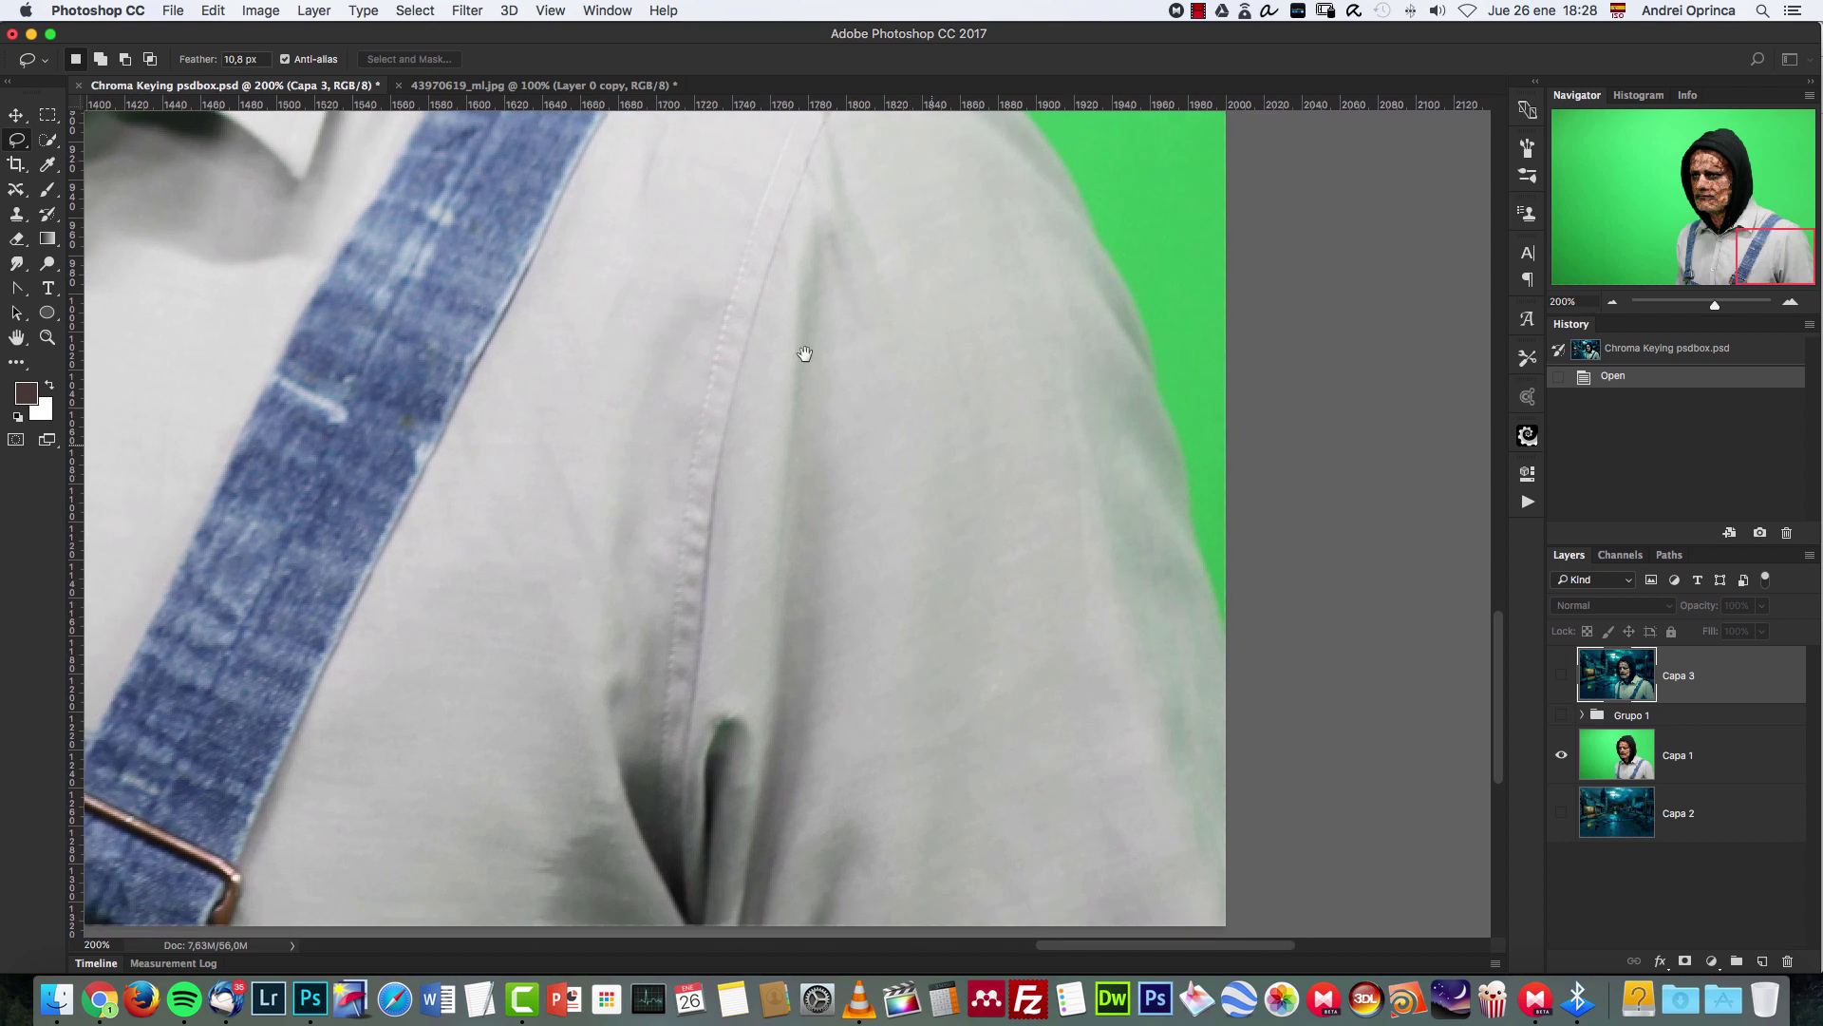
scroll(801, 350, up, 10)
scroll(801, 349, left, 15)
scroll(859, 587, up, 8)
scroll(860, 587, right, 4)
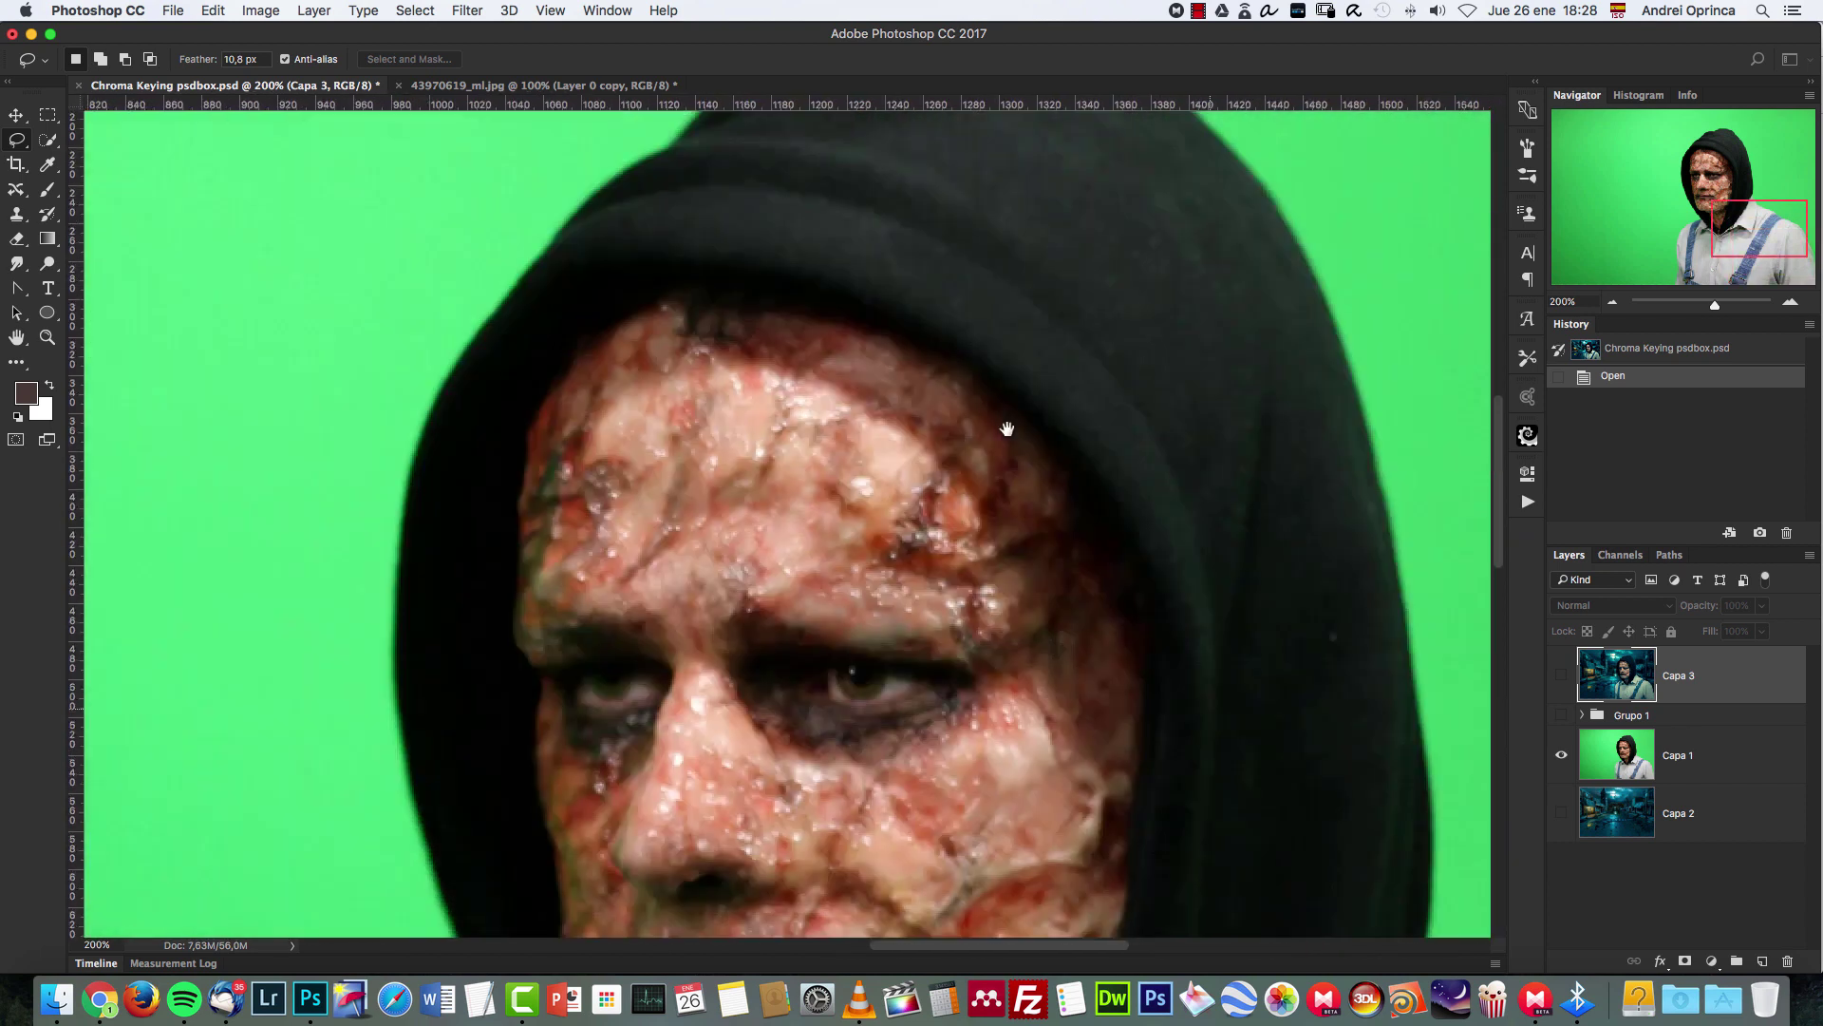
scroll(868, 323, down, 6)
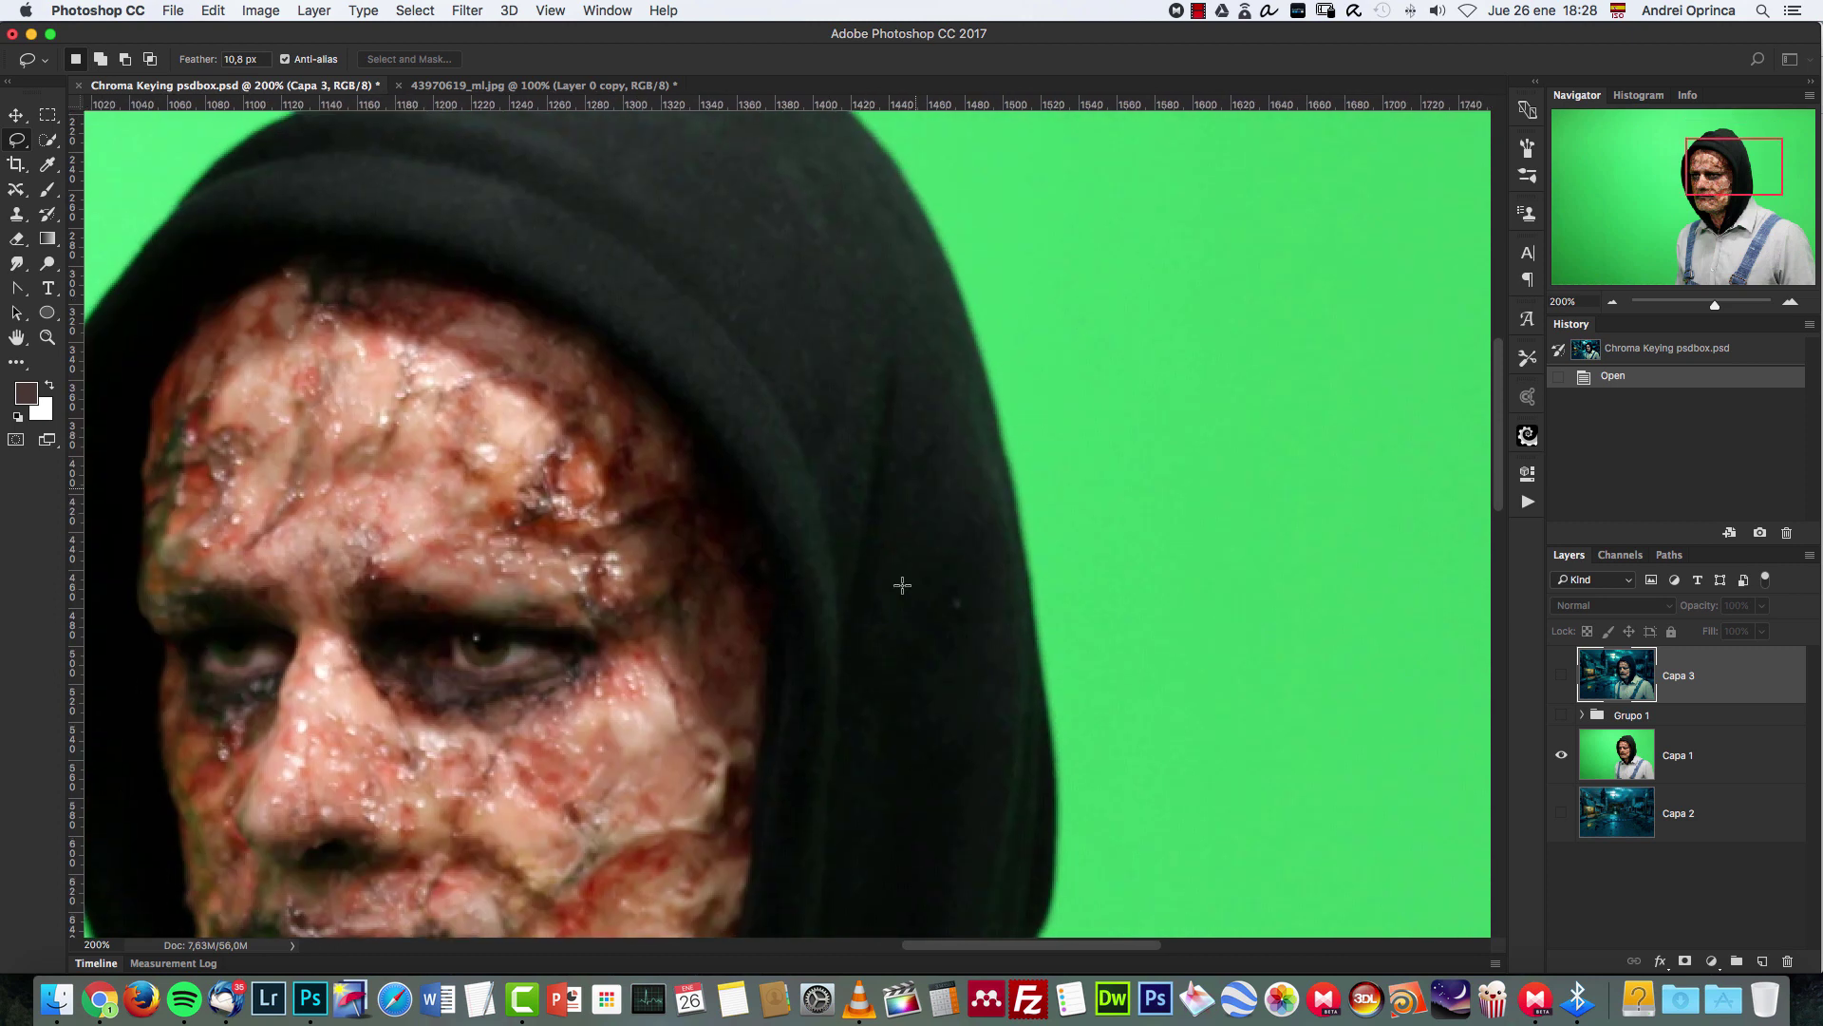
On layer Capa 1, lasso the green-tinted inner area of the black hood beside the face with a 10,8 px feather.
click(1653, 746)
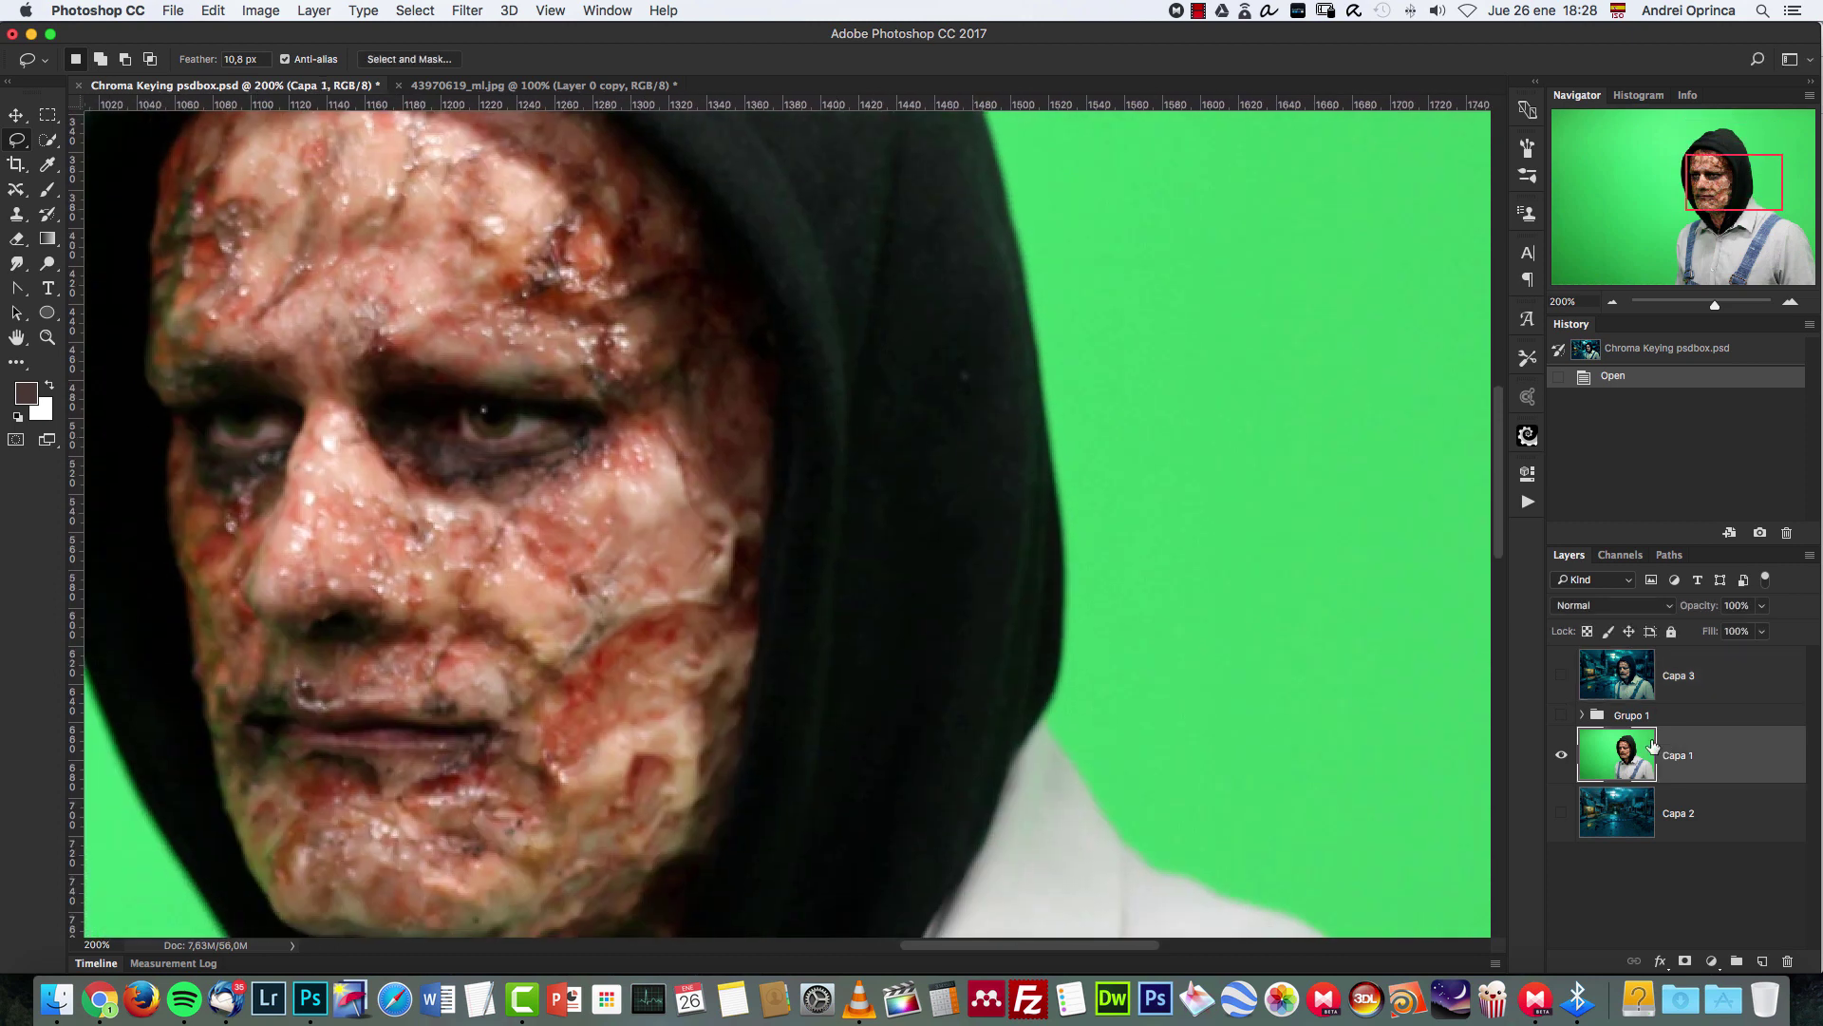
mouse_move(793, 240)
mouse_down()
mouse_move(790, 731)
mouse_move(989, 651)
mouse_move(964, 200)
mouse_move(796, 204)
mouse_up()
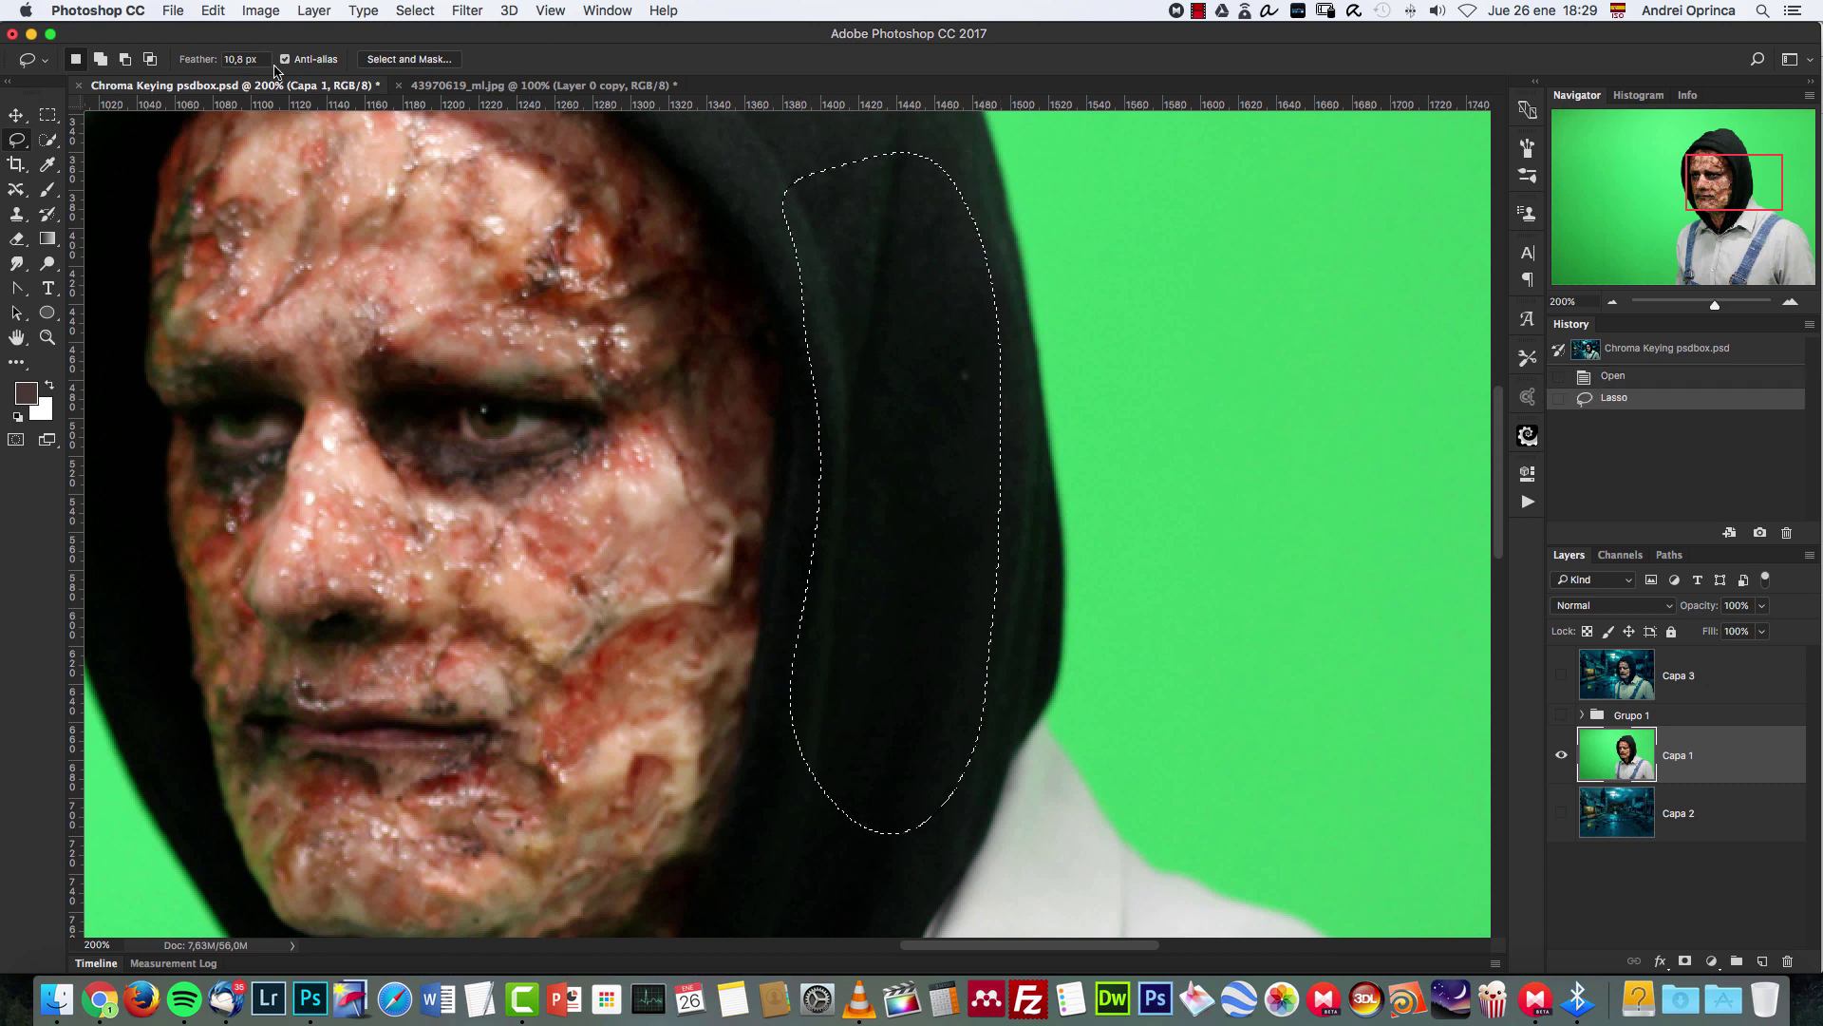
Apply Replace Color to the selected hood area, sampling its dark green, shifting hue and saturation to neutralise the tint, and hide the selection outline.
click(268, 12)
mouse_move(294, 62)
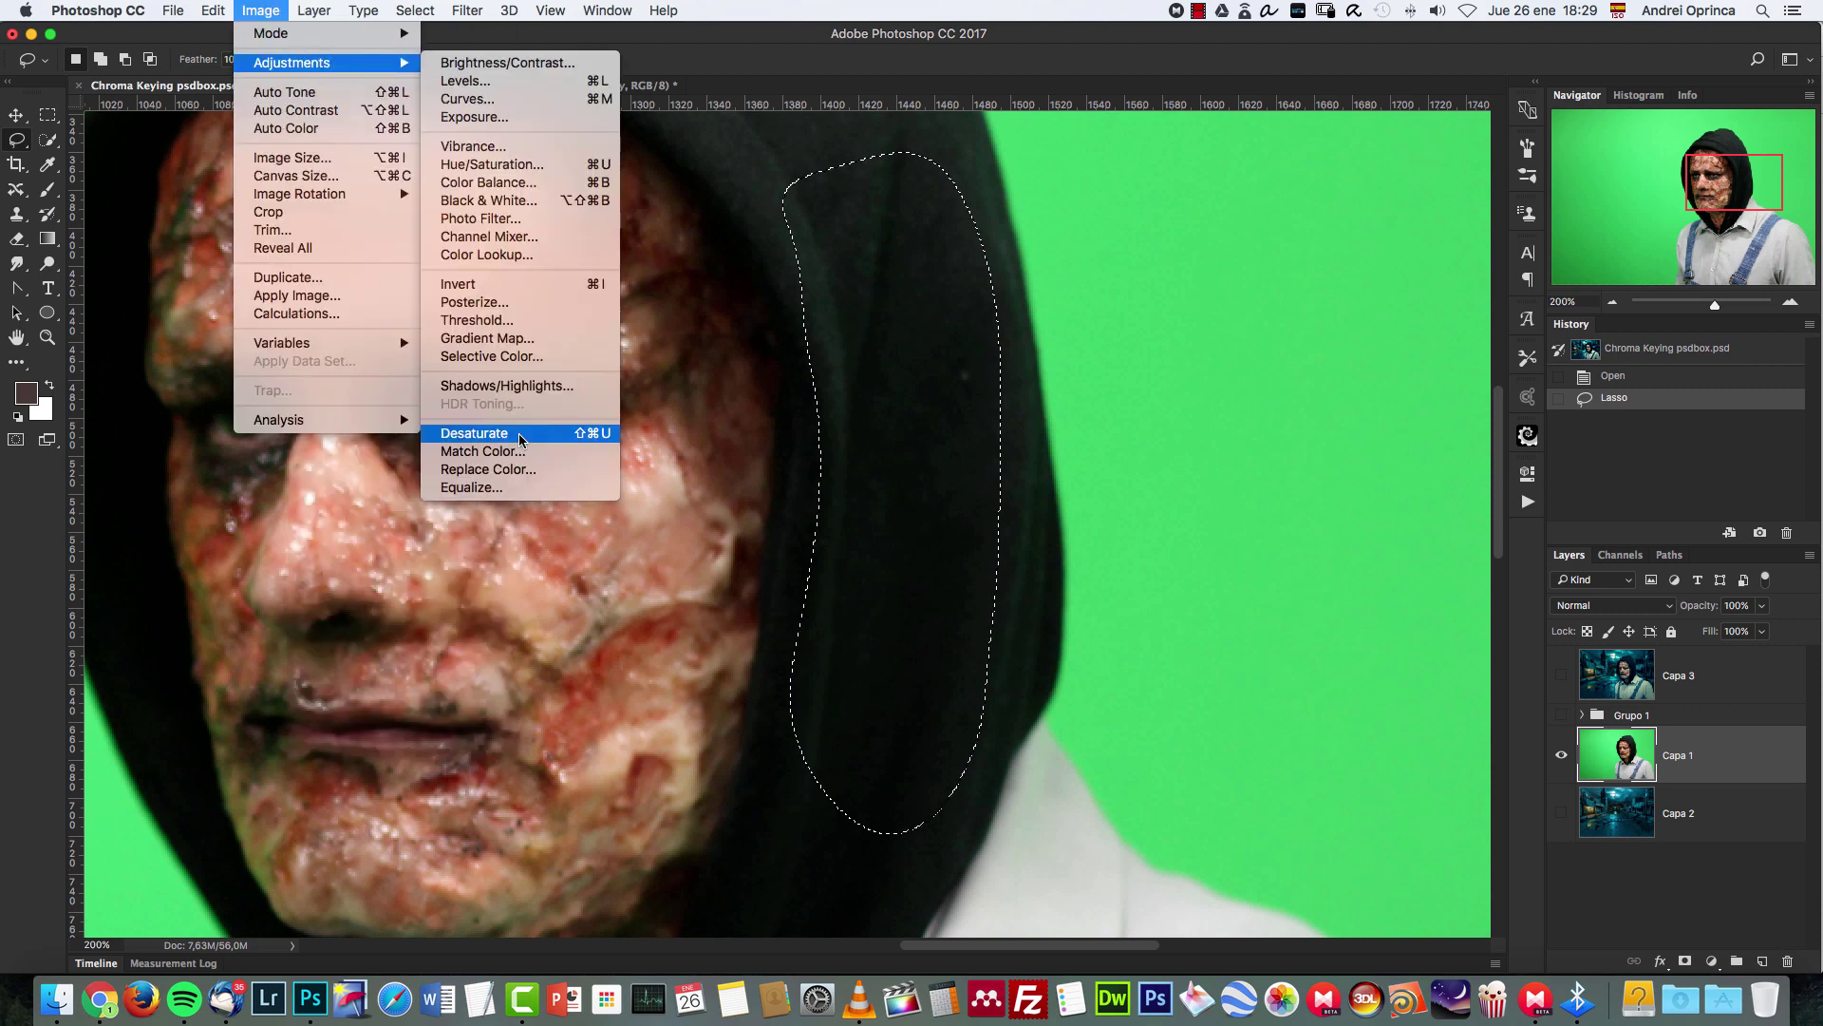
click(519, 476)
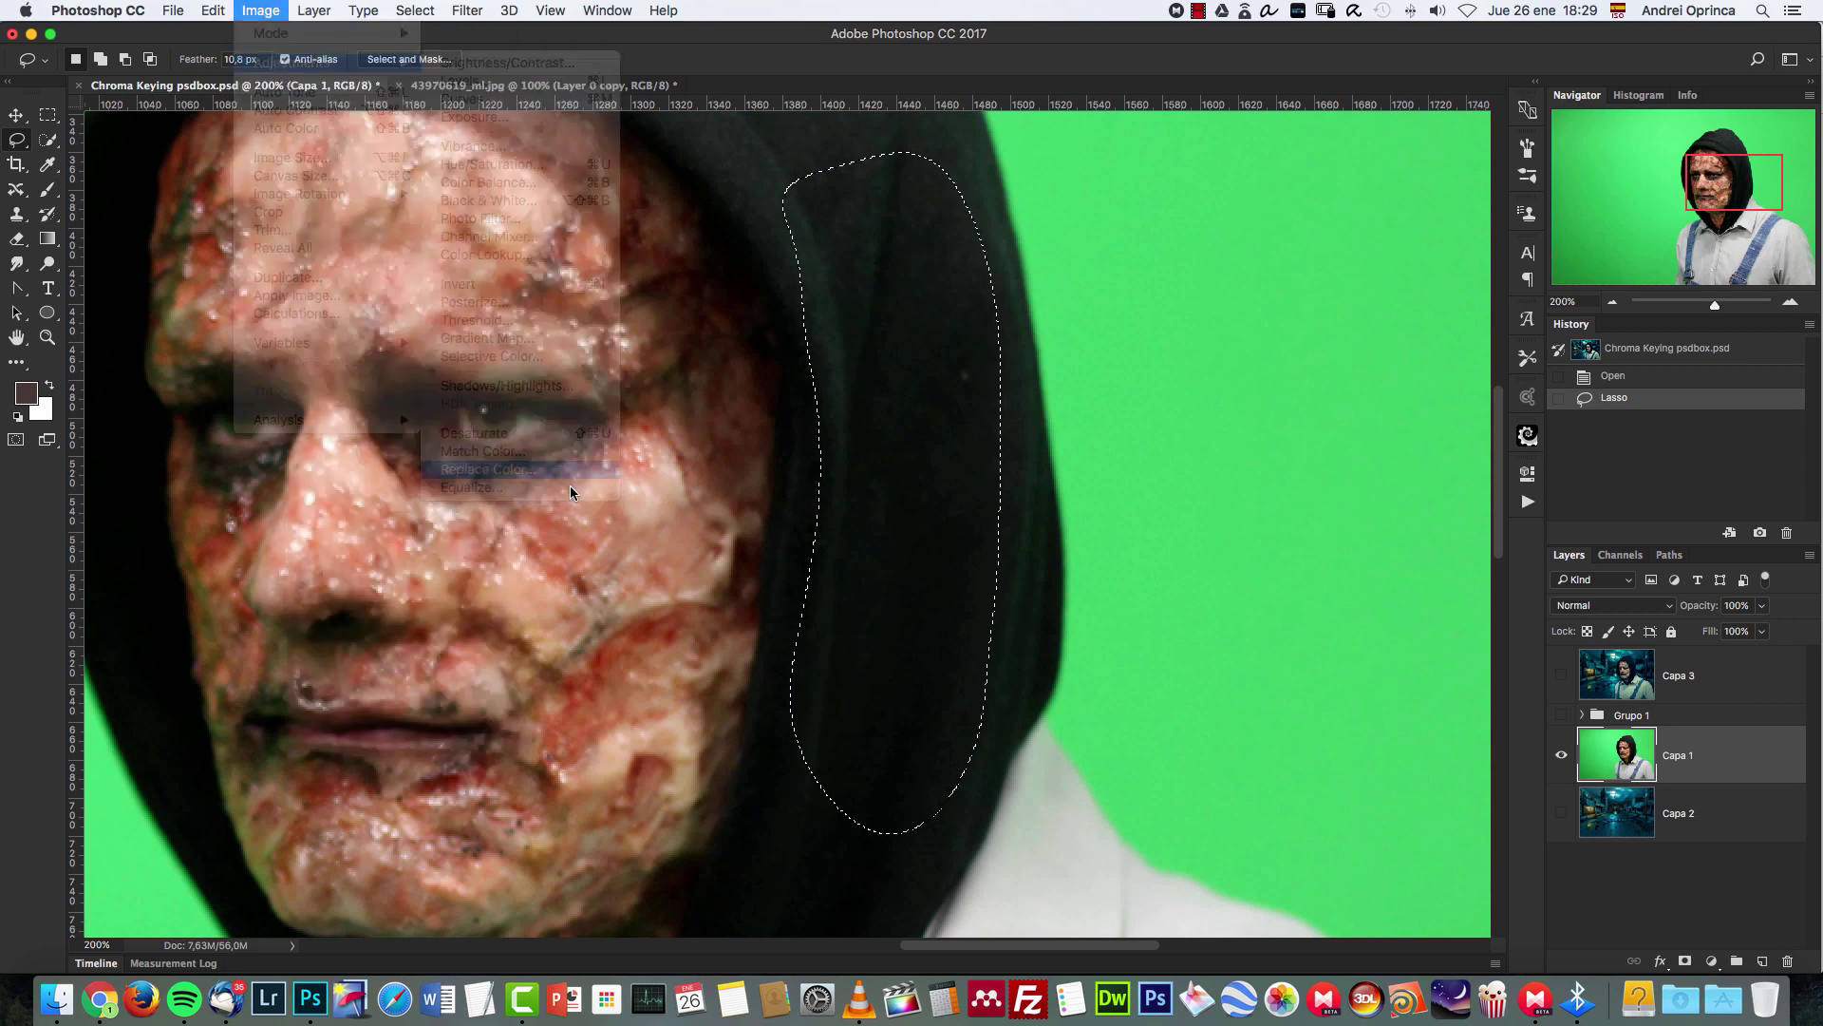
scroll(867, 528, up, 5)
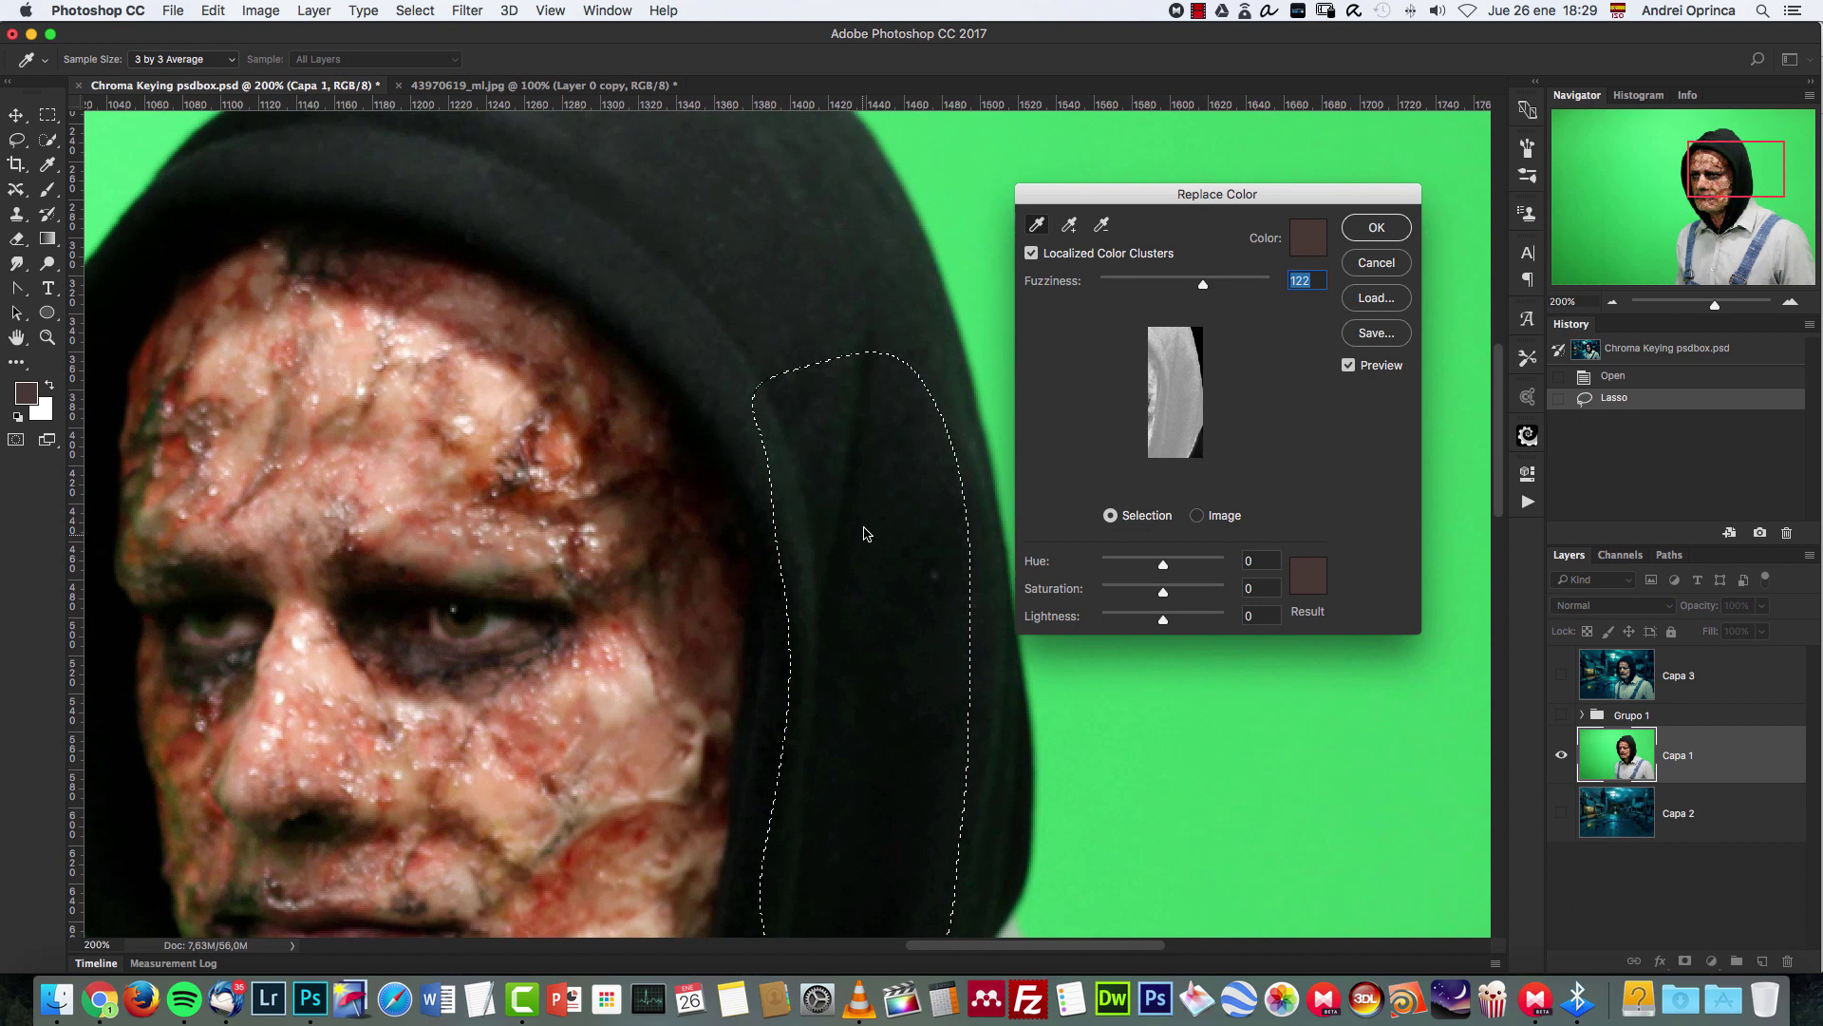
click(804, 584)
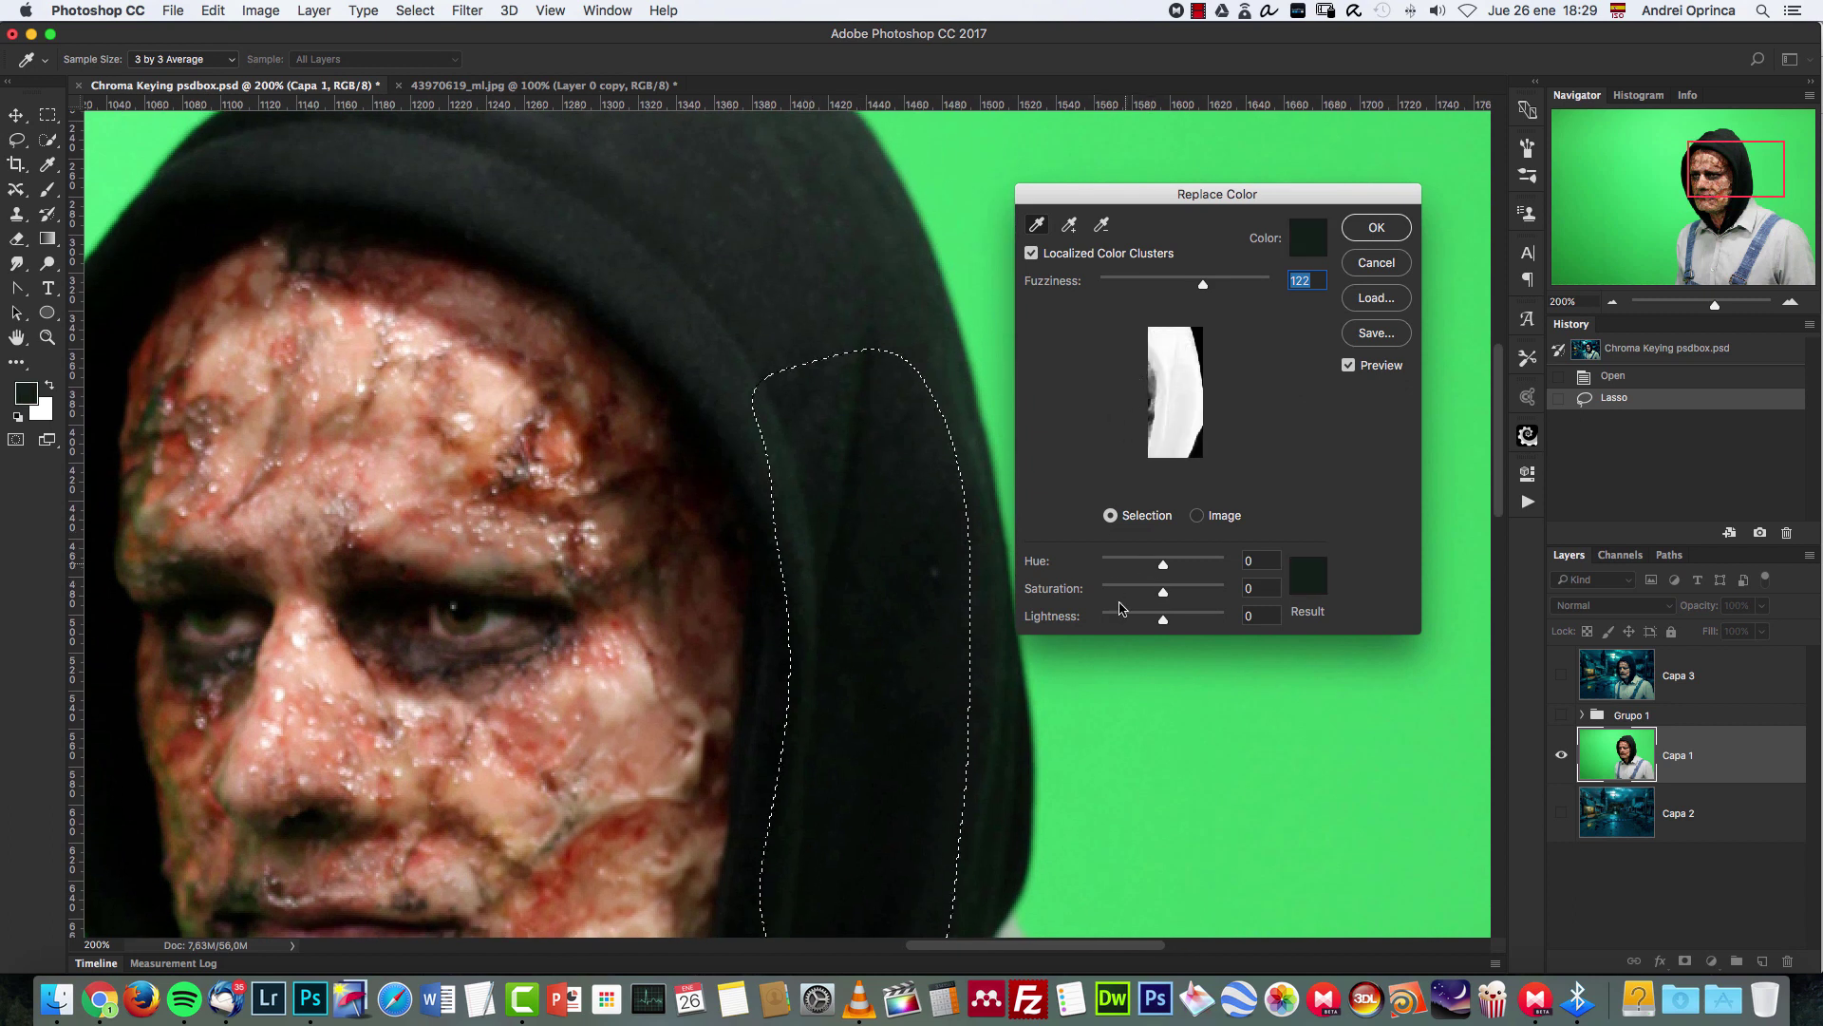
mouse_move(1162, 592)
mouse_down()
mouse_move(1124, 594)
mouse_move(1182, 569)
mouse_up()
click(1376, 228)
key(super+h)
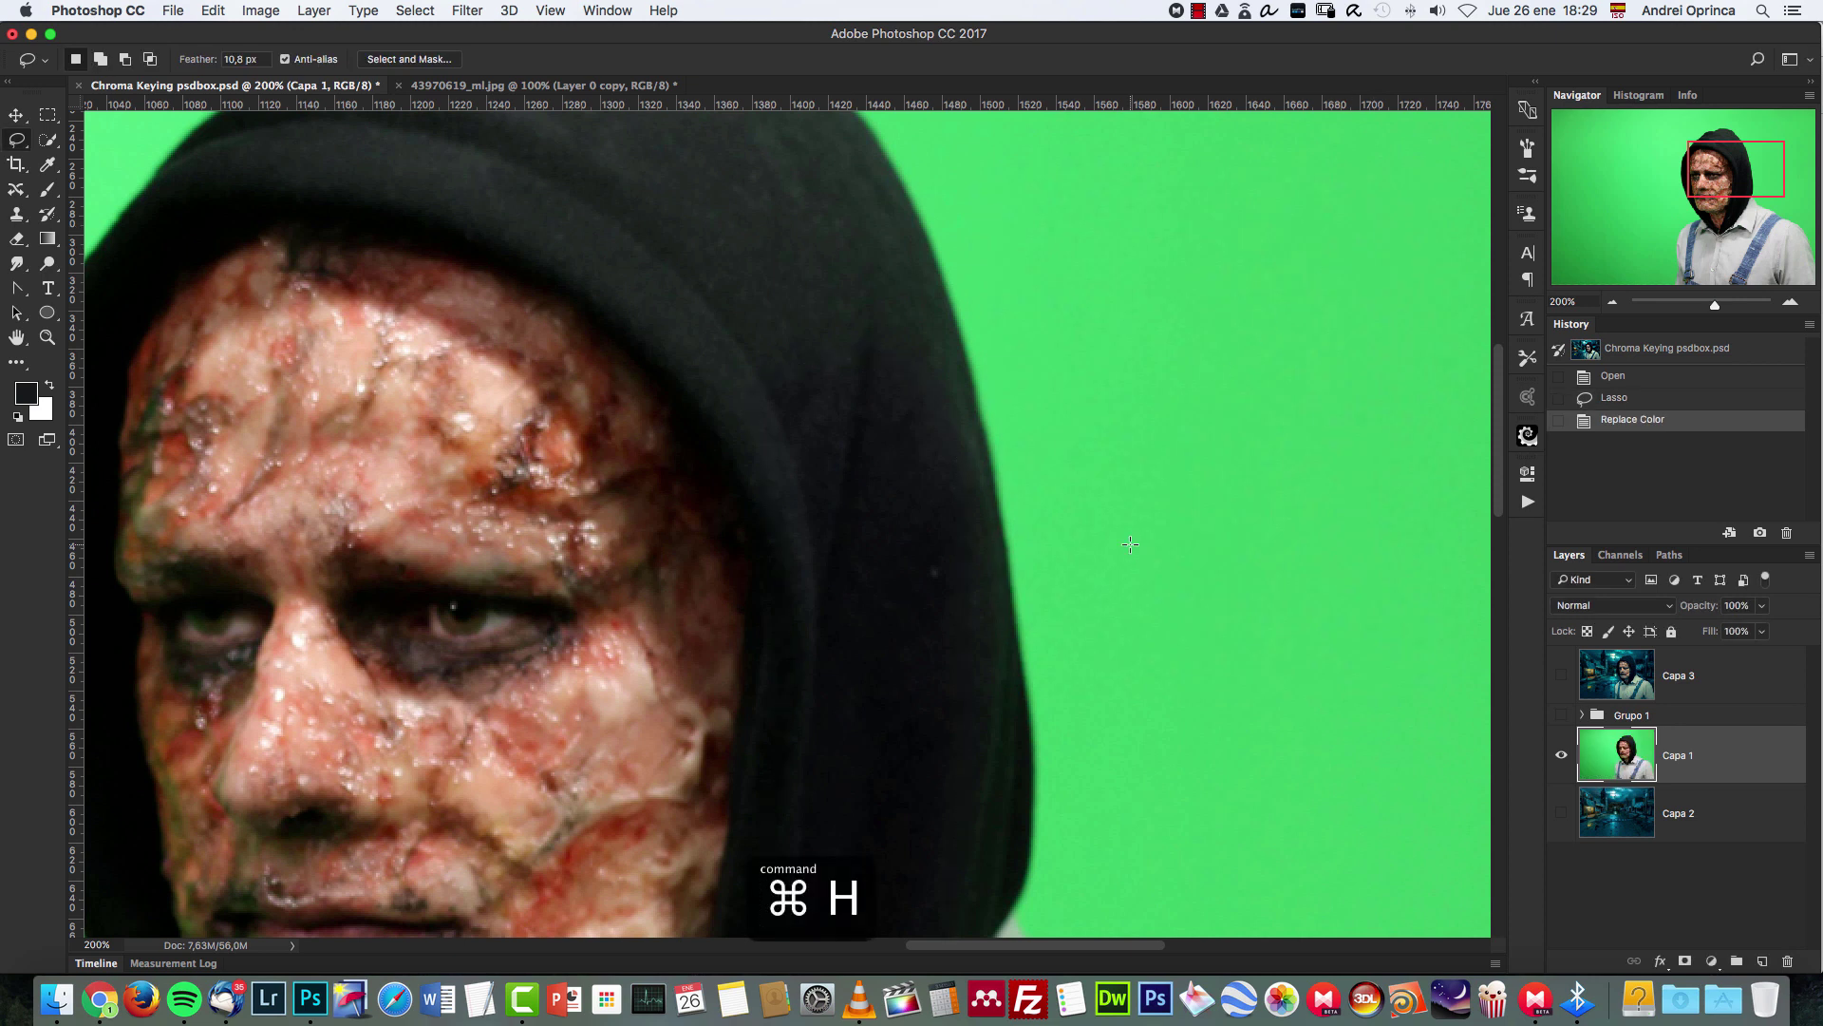
Compare the black hood before and after the colour replacement using history states, and review the whole figure at 66,67% zoom.
scroll(1130, 544, down, 5)
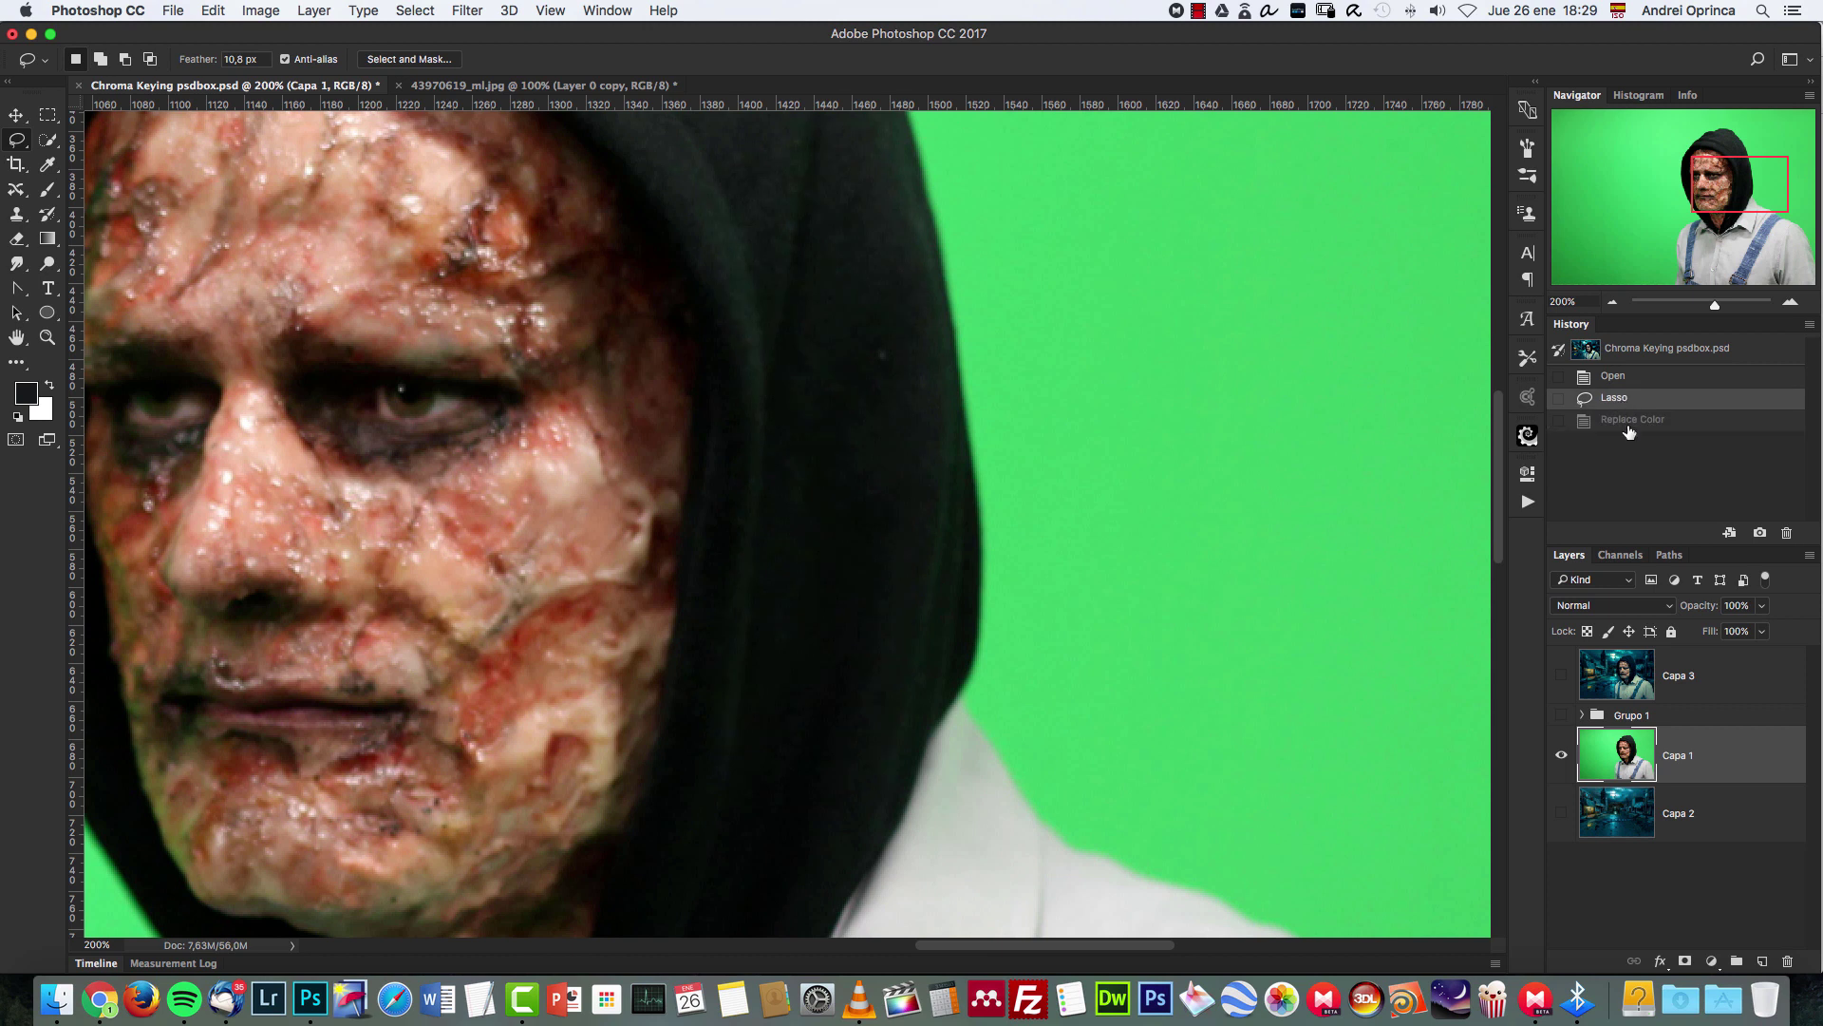
scroll(1101, 494, up, 5)
scroll(1103, 520, down, 1)
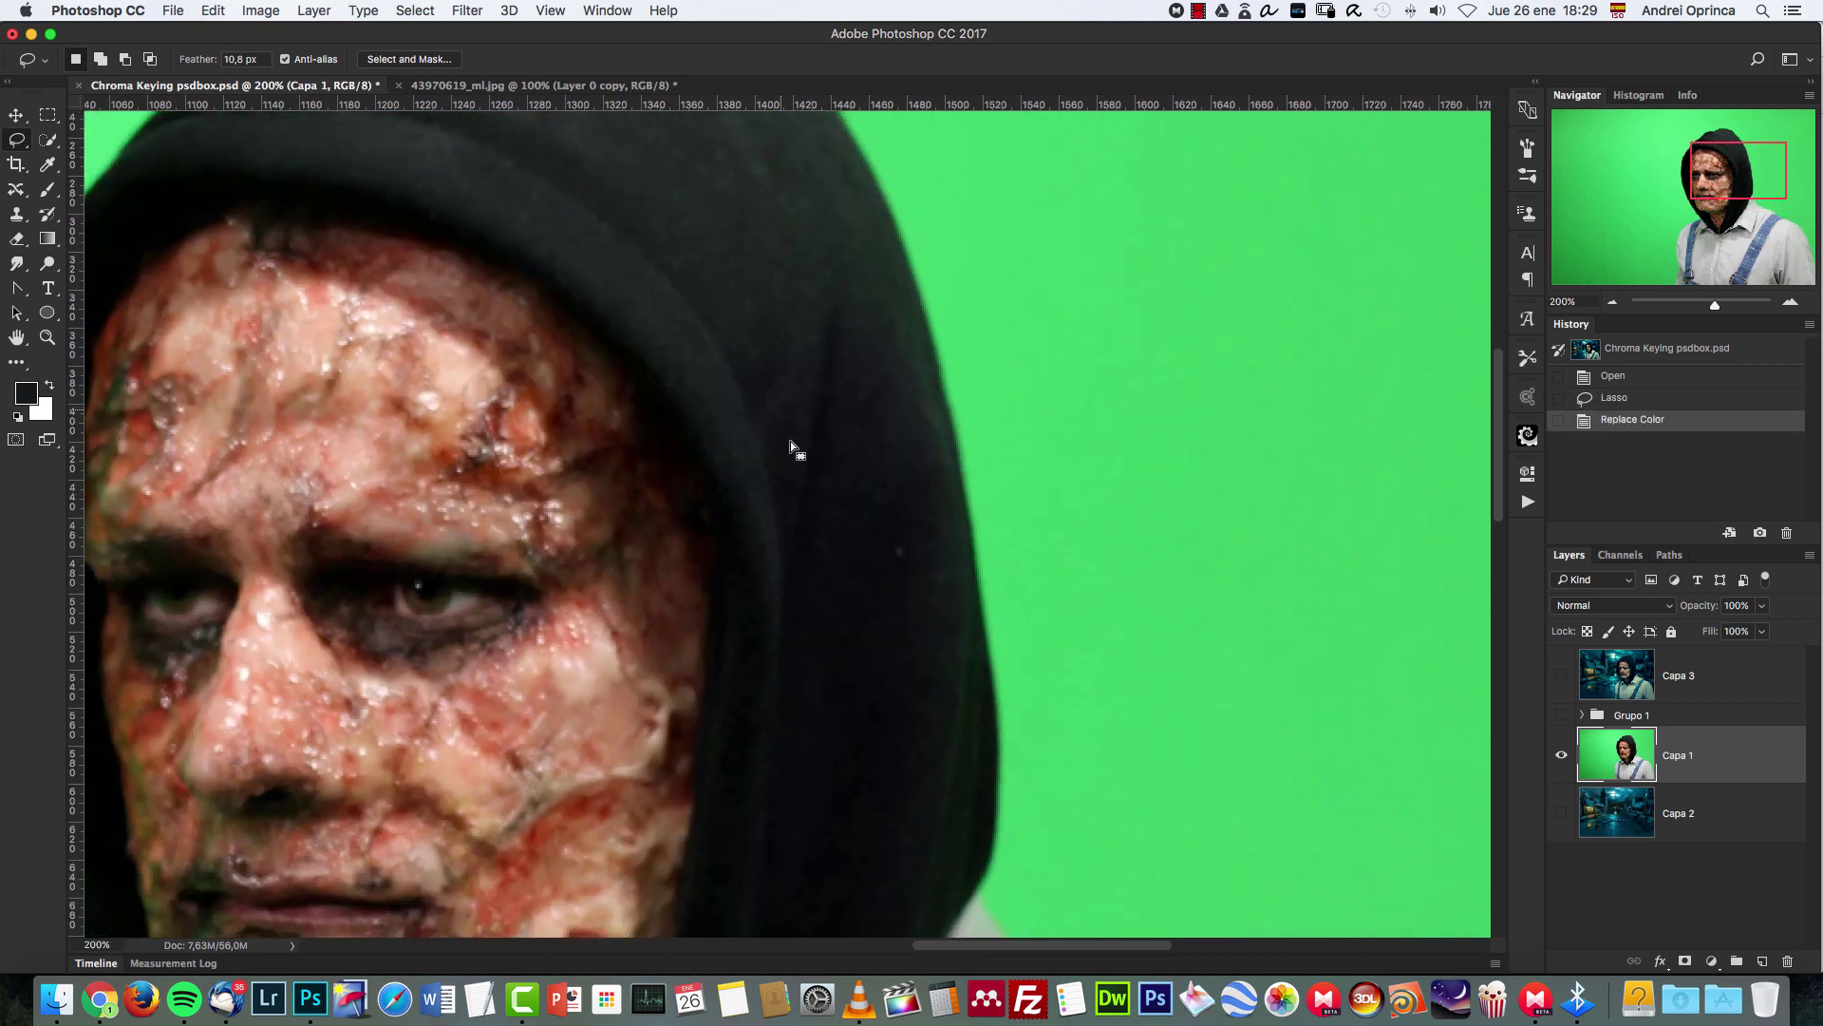
click(1615, 400)
click(1619, 423)
click(1615, 400)
click(1614, 421)
click(1612, 302)
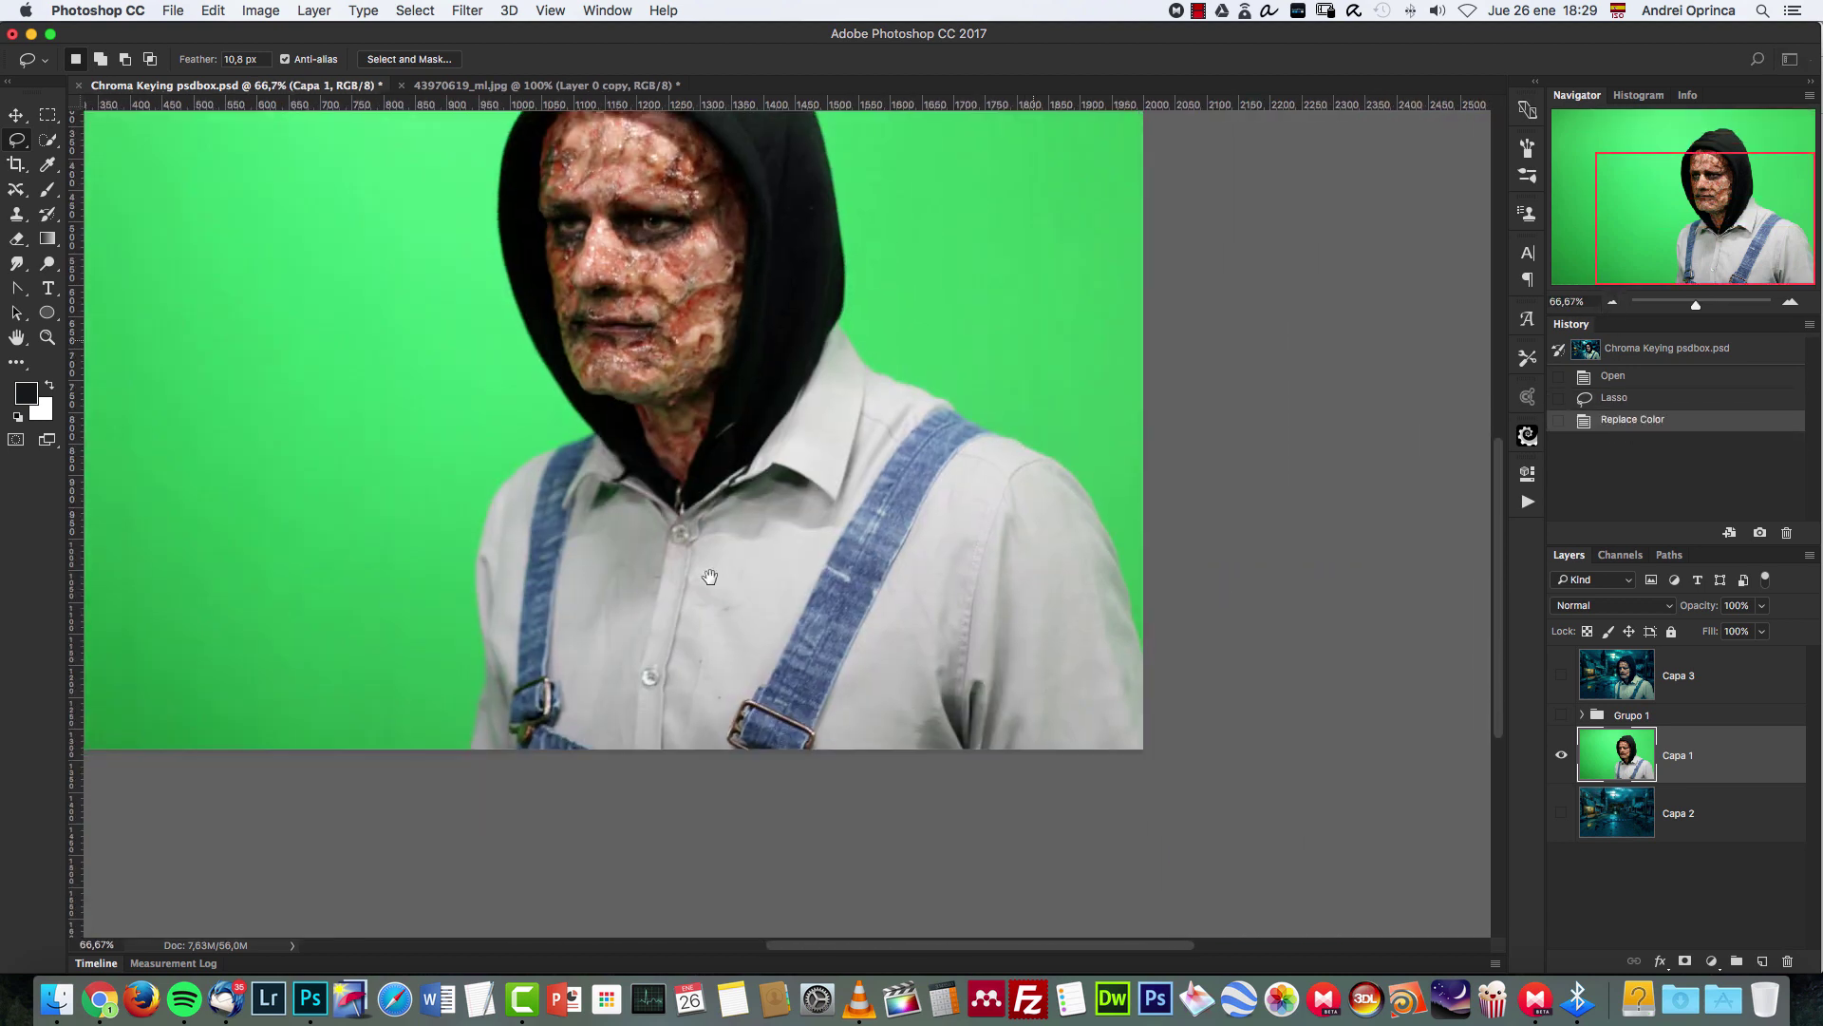
scroll(981, 536, up, 5)
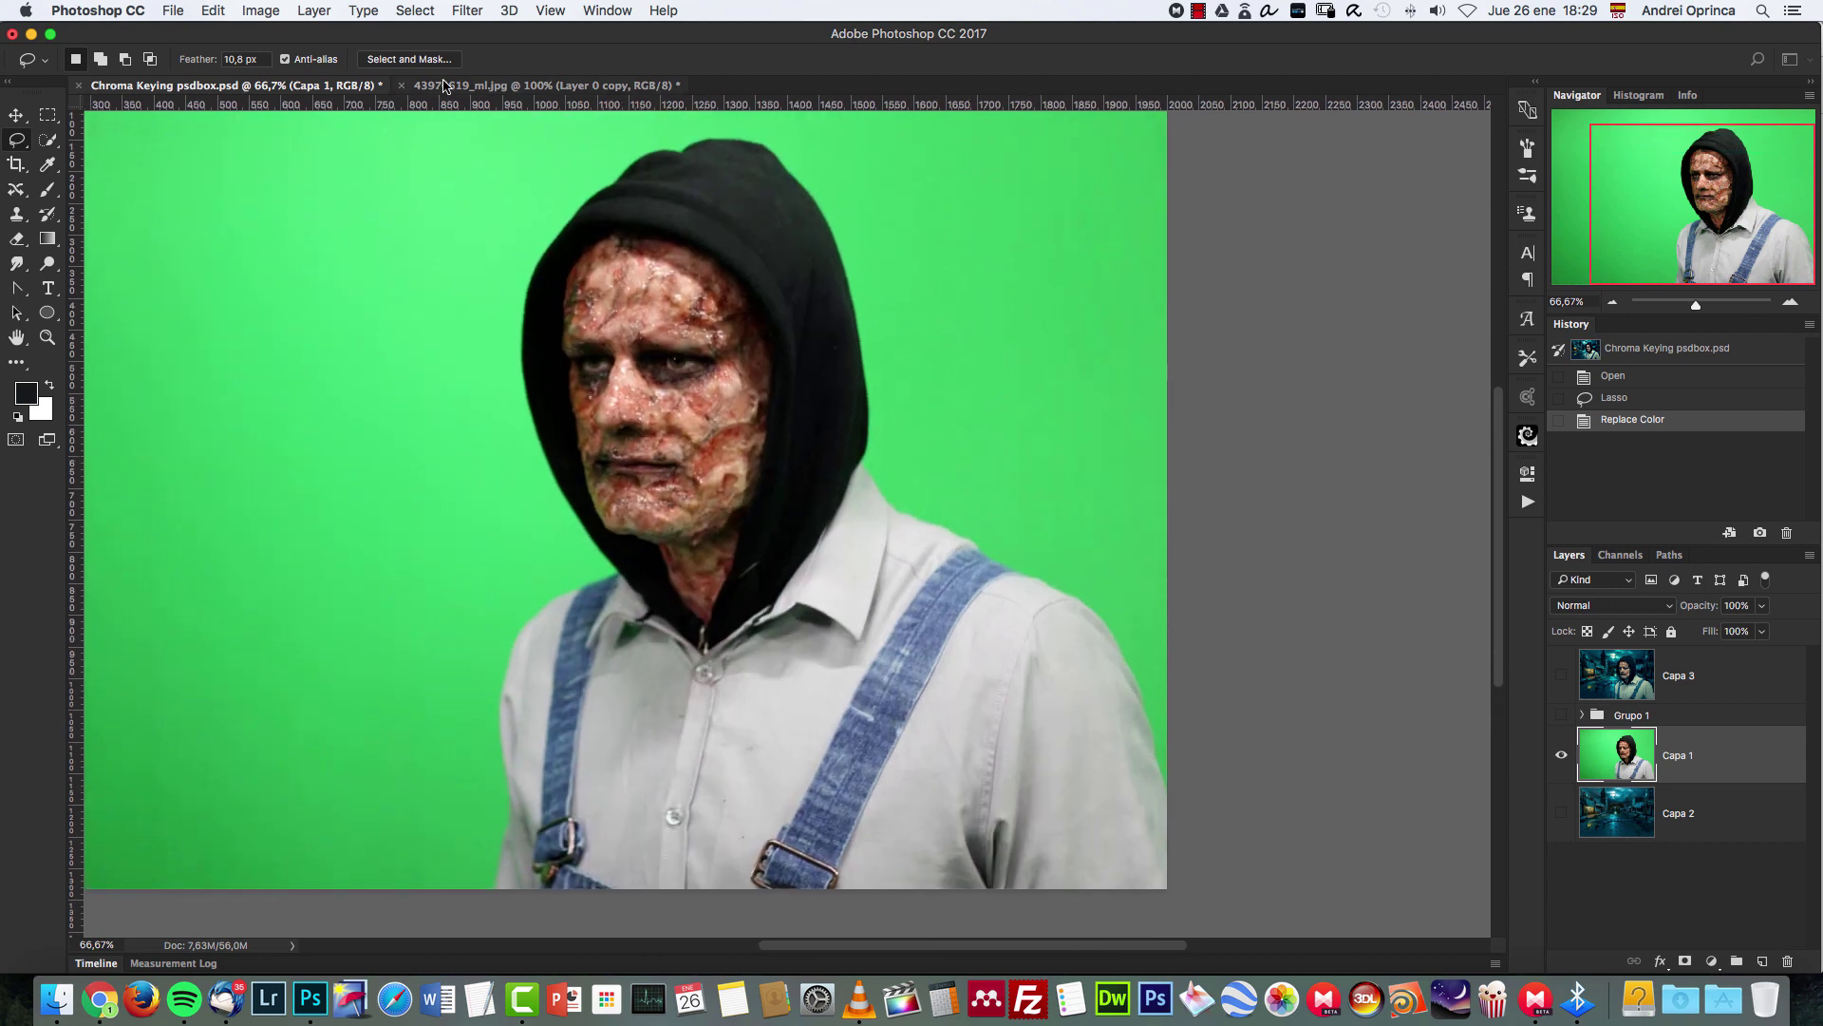
Switch to 43970619_ml.jpg and examine the green fringing along the player's face, shirt and arms.
click(444, 85)
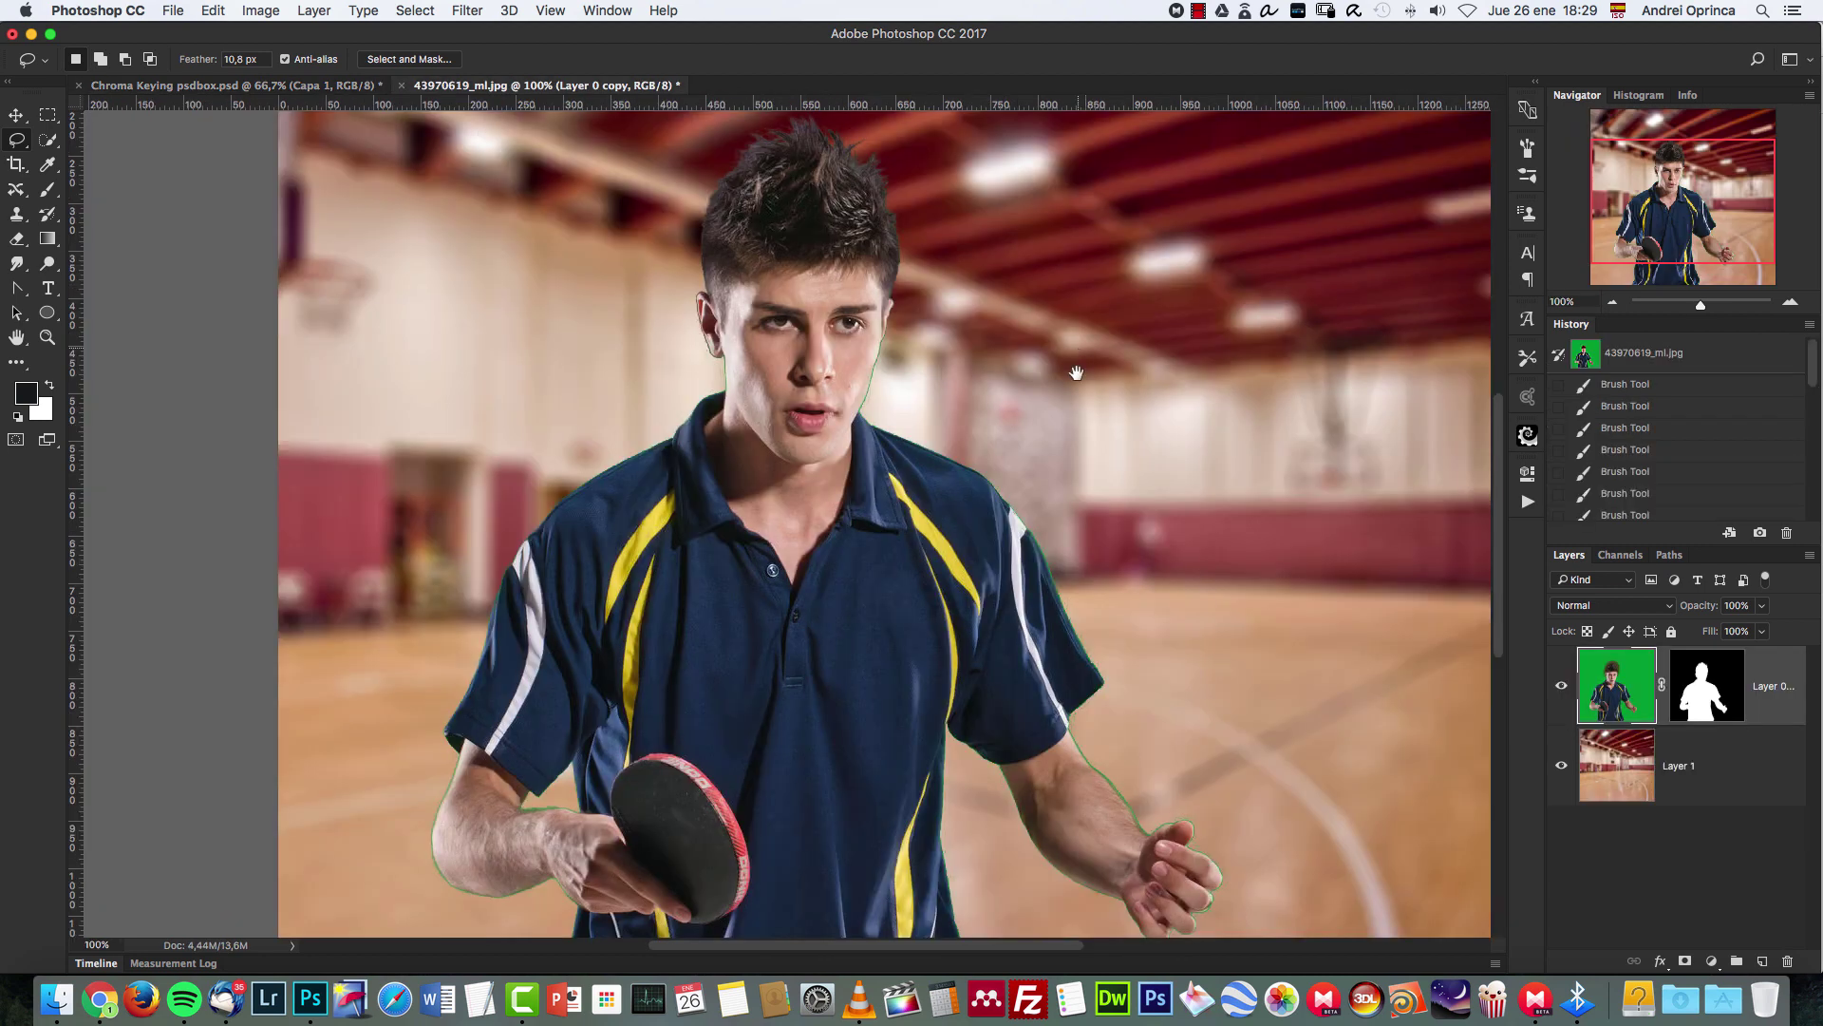
scroll(1076, 372, up, 3)
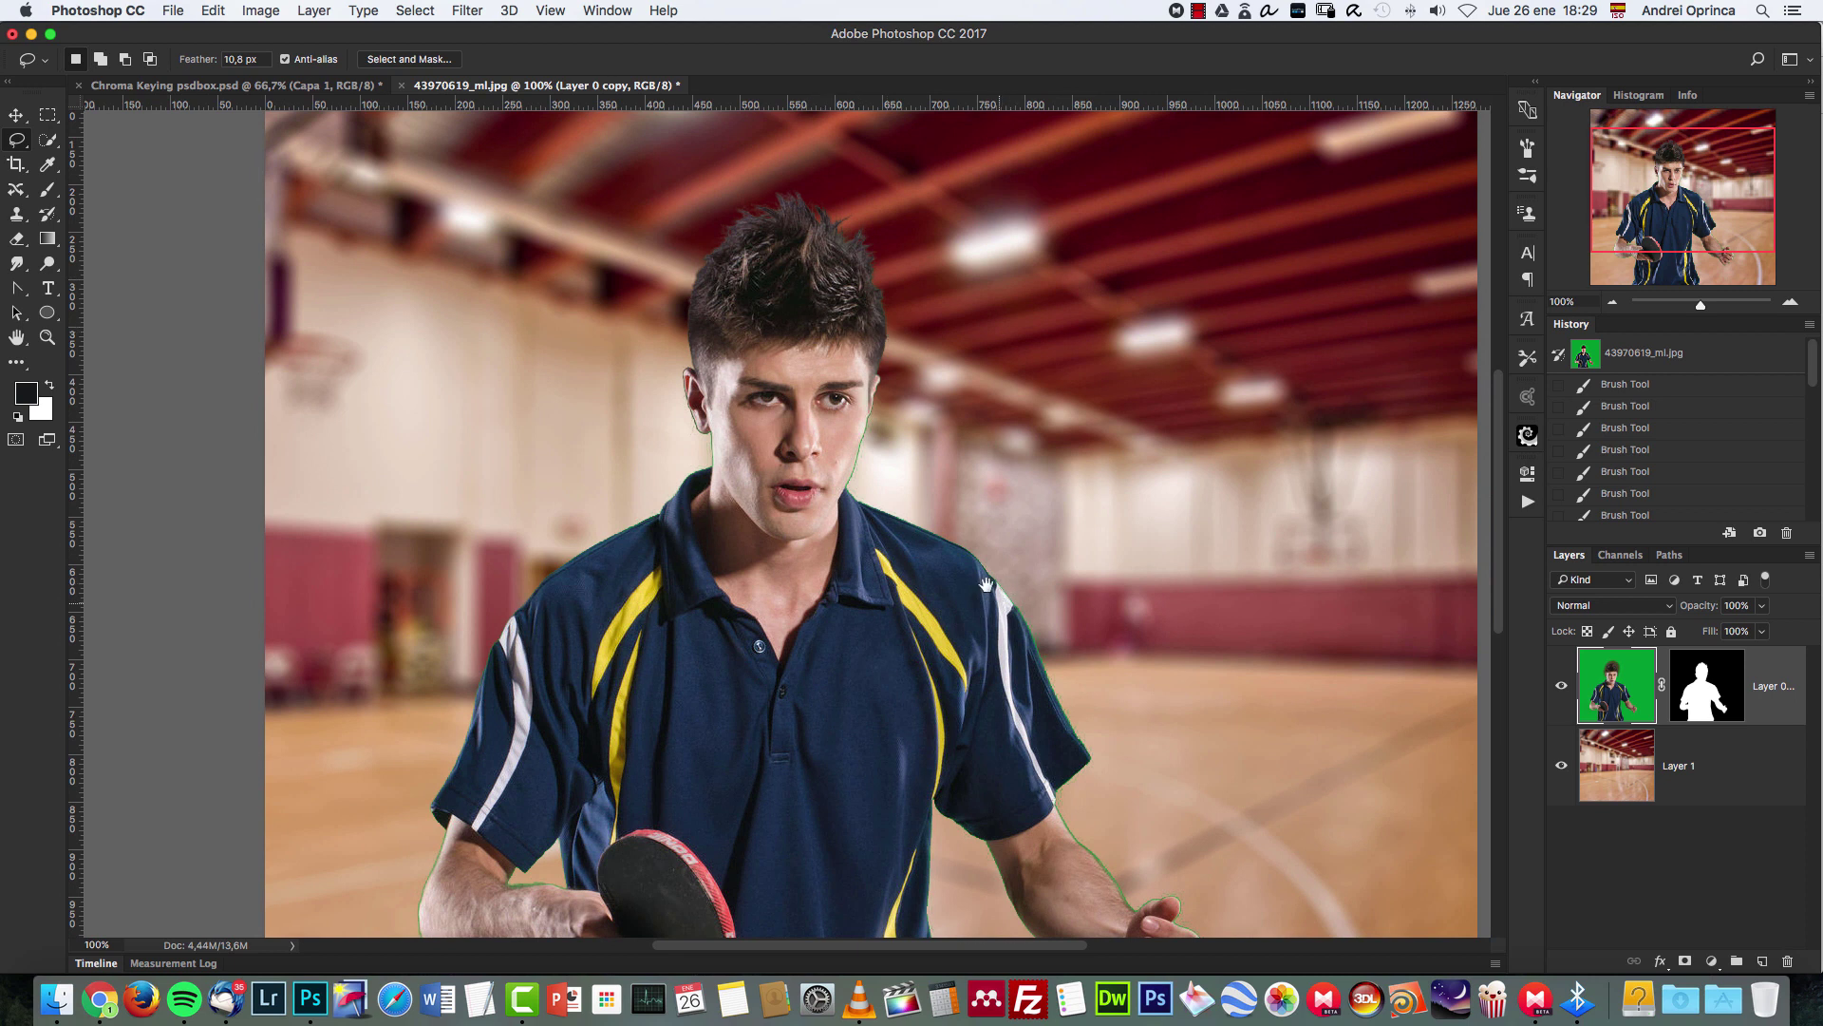
scroll(829, 385, down, 3)
scroll(829, 385, right, 3)
scroll(1017, 625, down, 6)
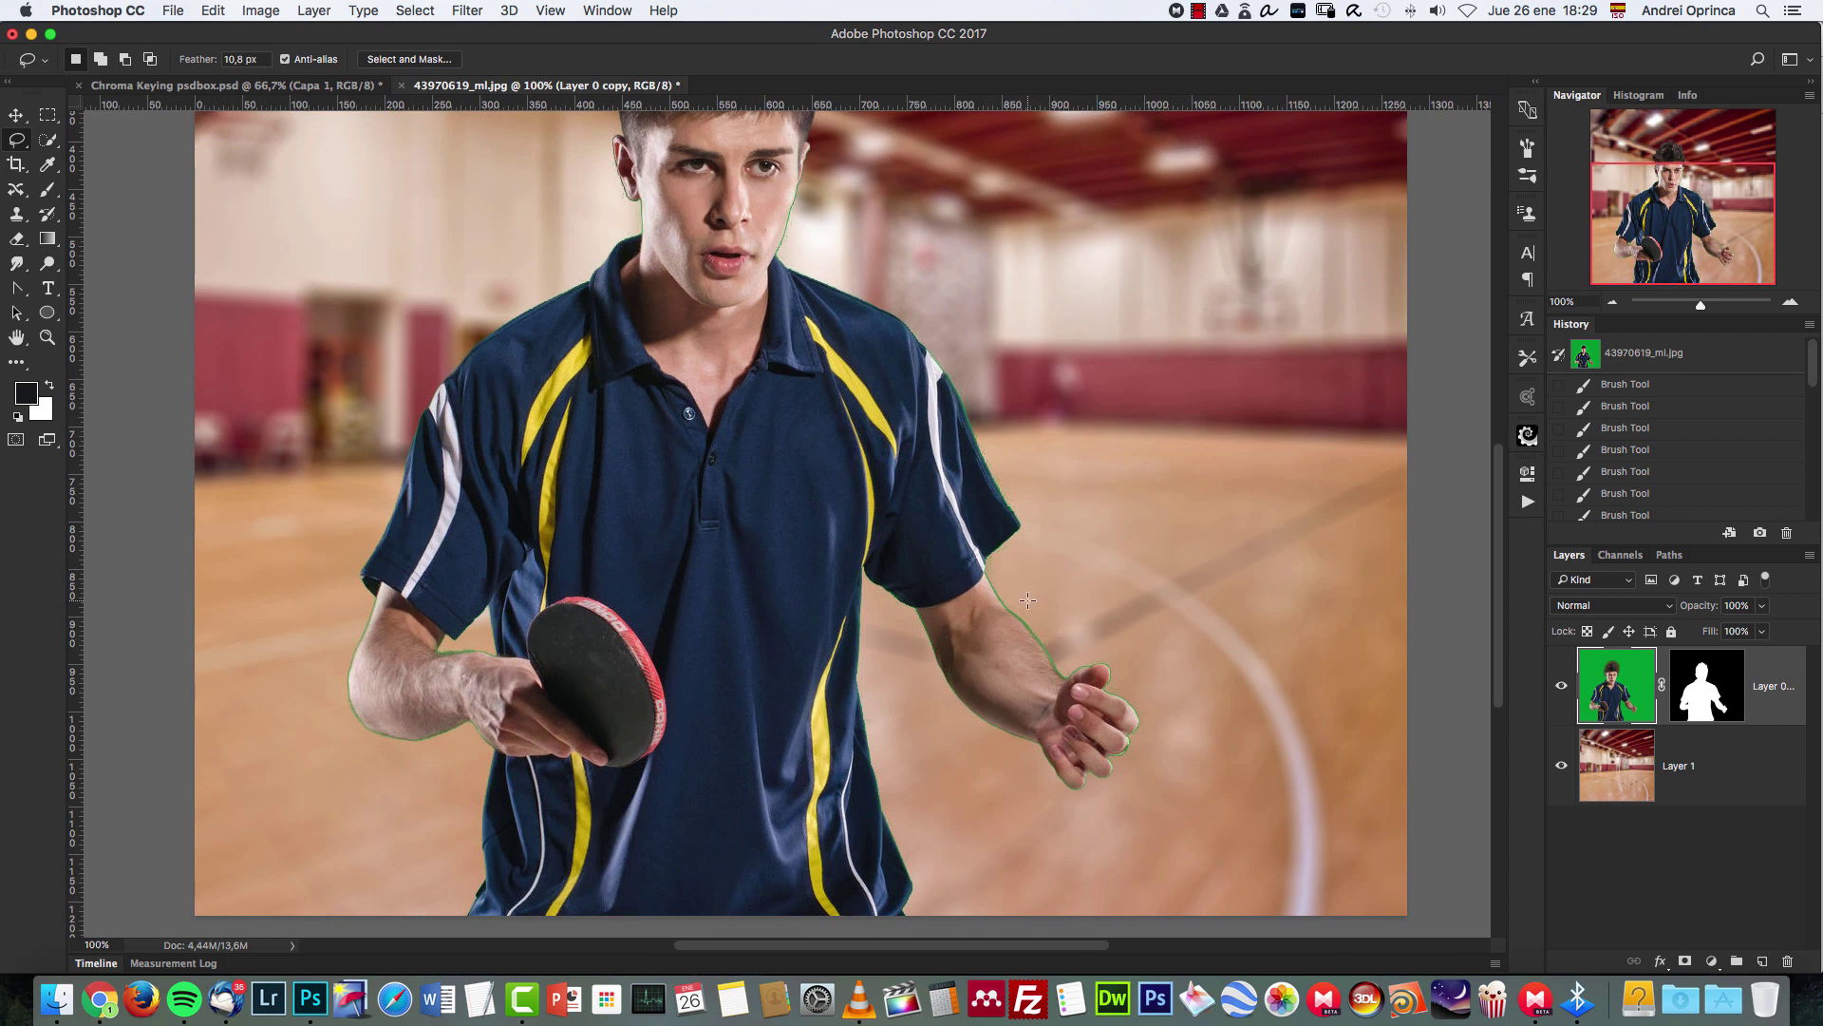
Refine the player's mask with 1,7 px feather, 26% contrast, -13% shift edge and Decontaminate Colors, output to a new layer with layer mask.
right_click(1688, 669)
click(1573, 809)
drag(1680, 662, 1665, 662)
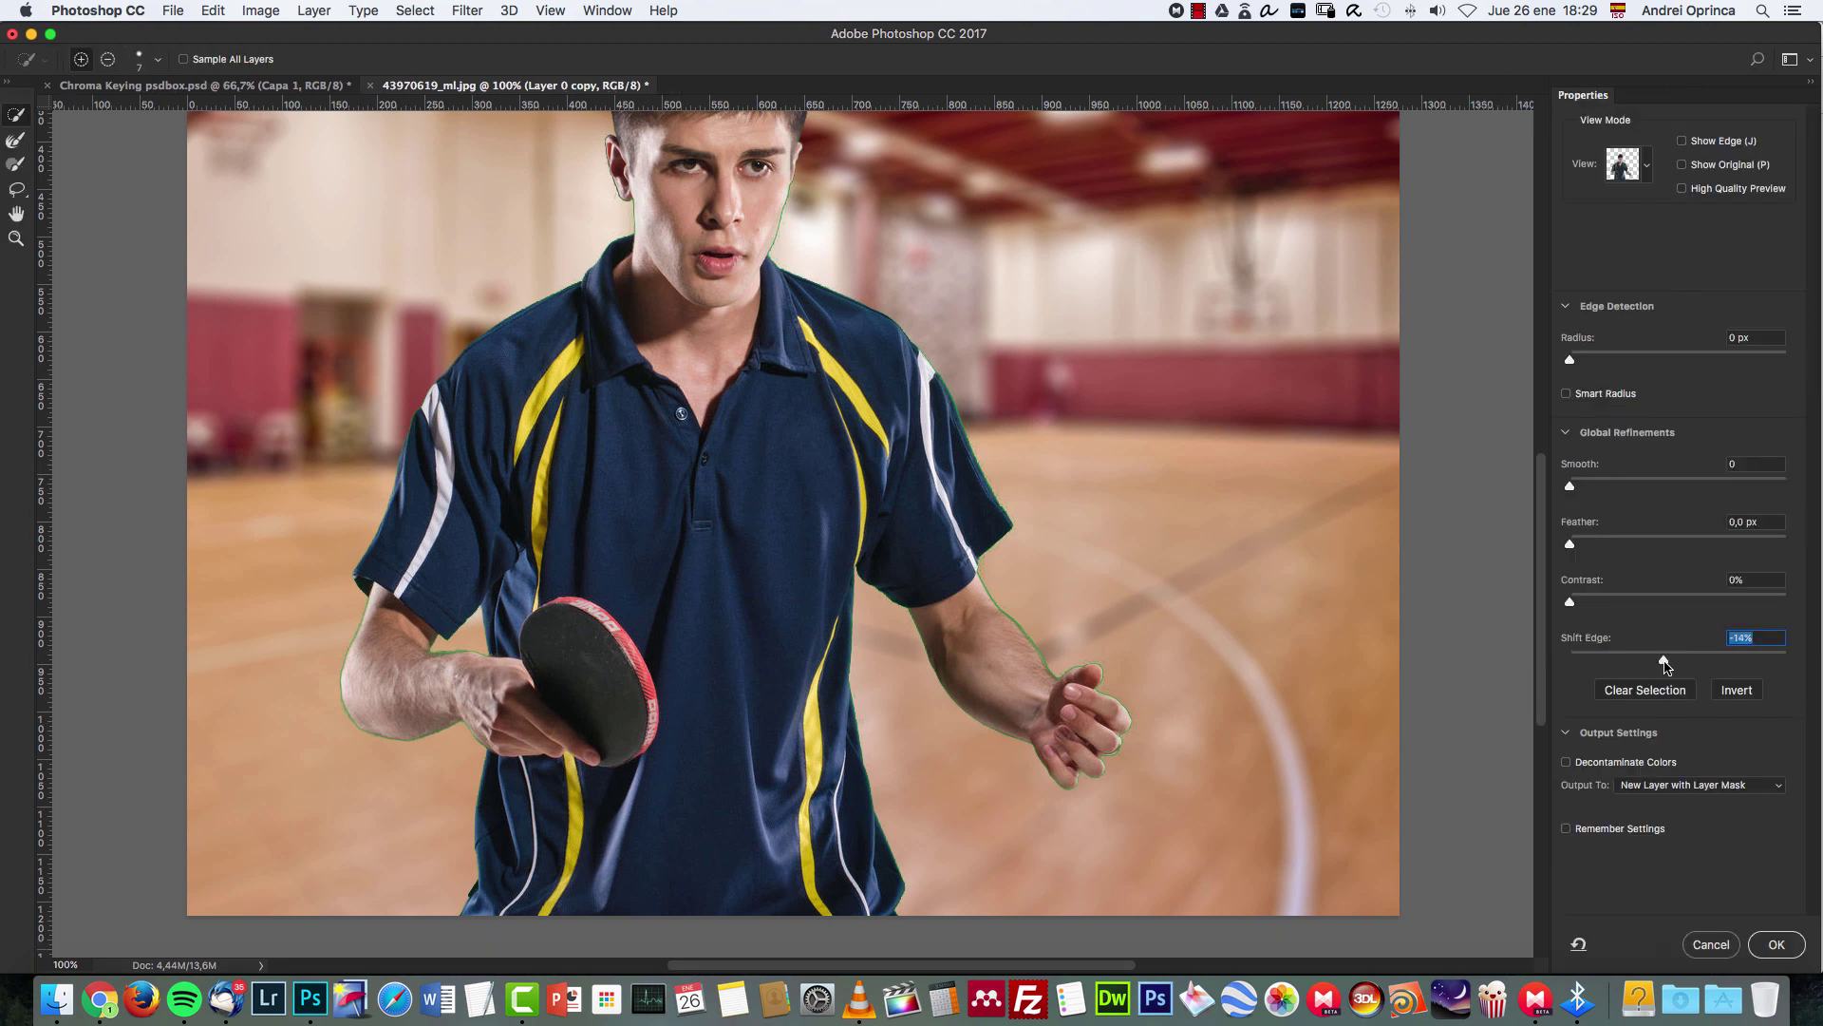
drag(1570, 544, 1617, 616)
click(1567, 762)
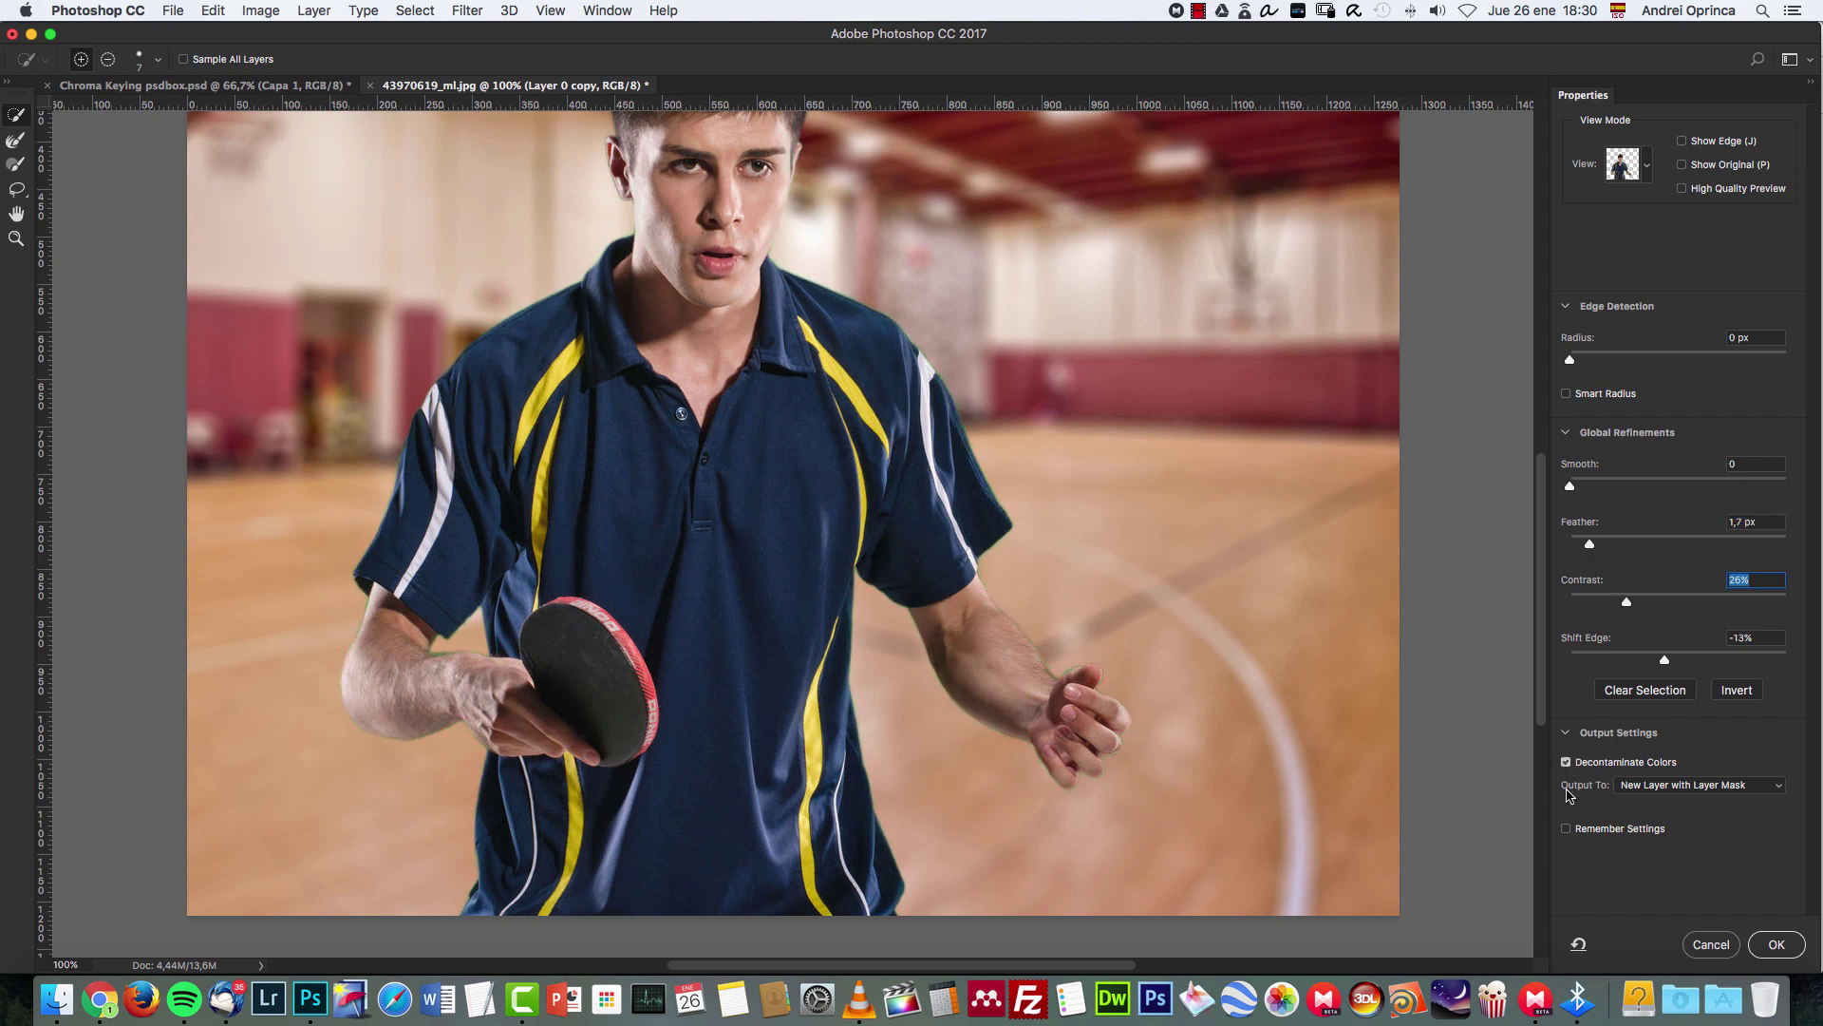
scroll(1220, 503, up, 5)
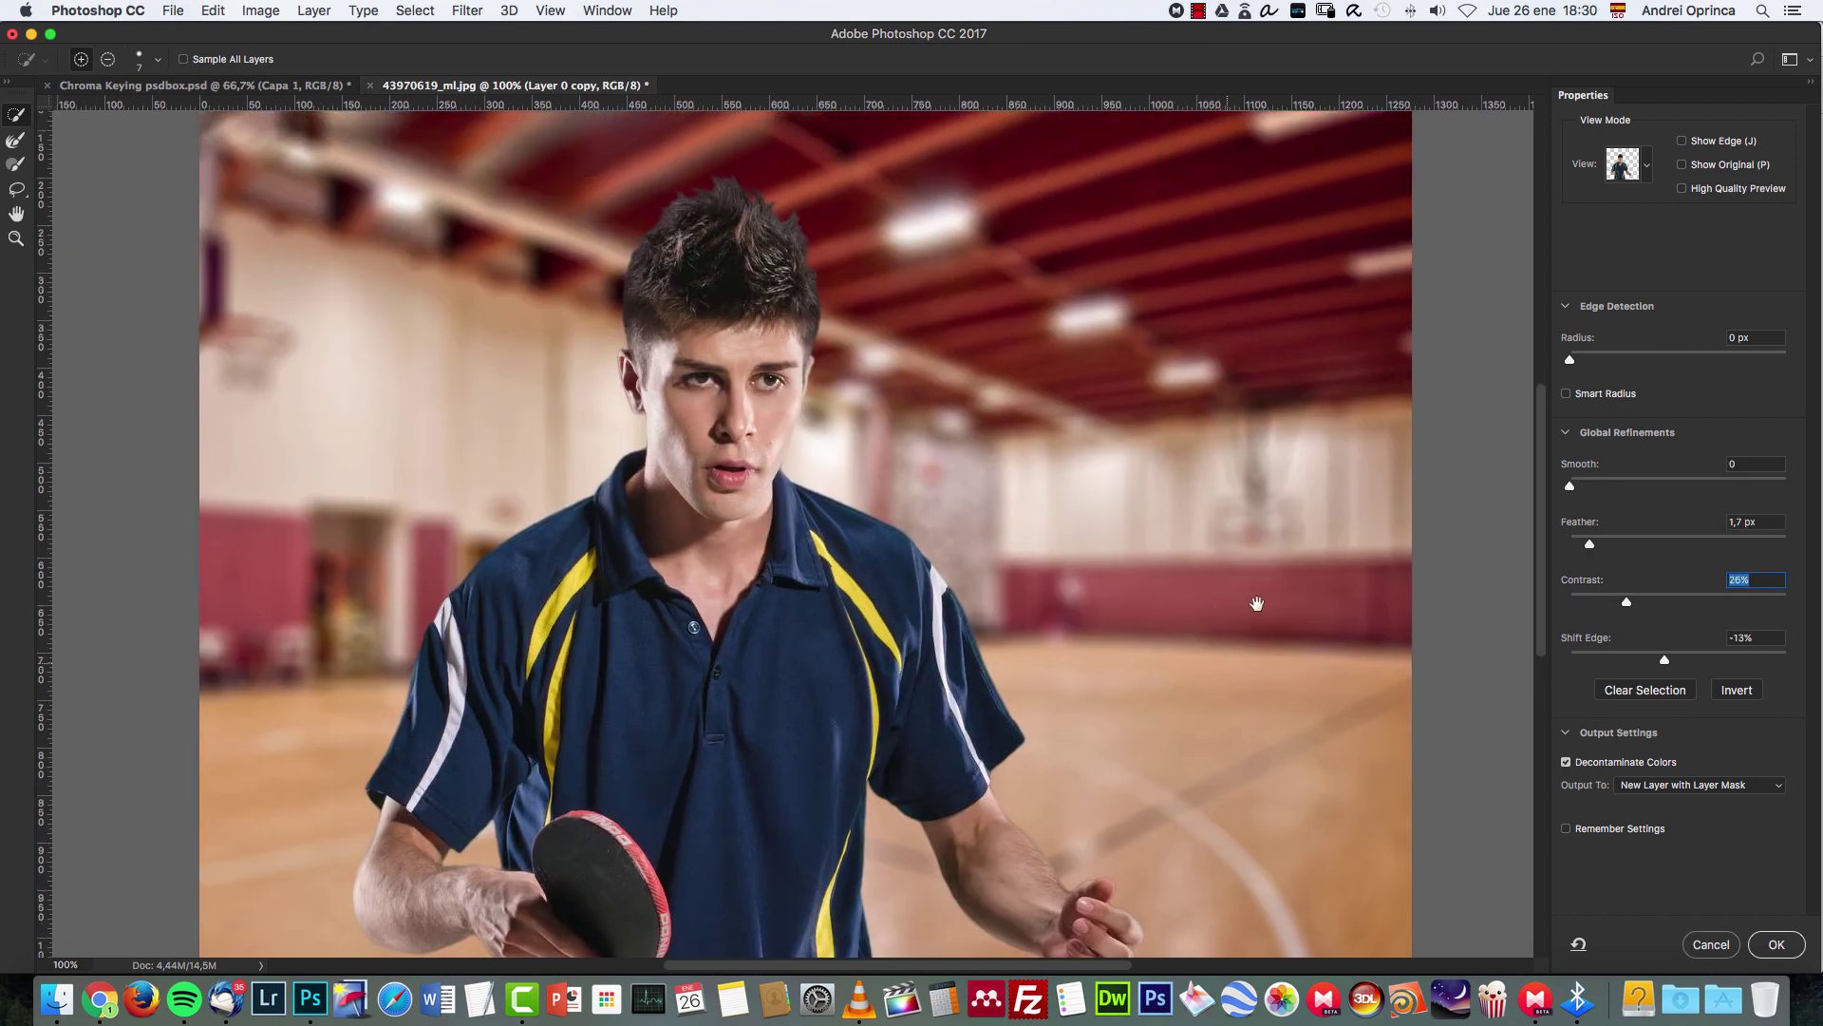
click(1780, 944)
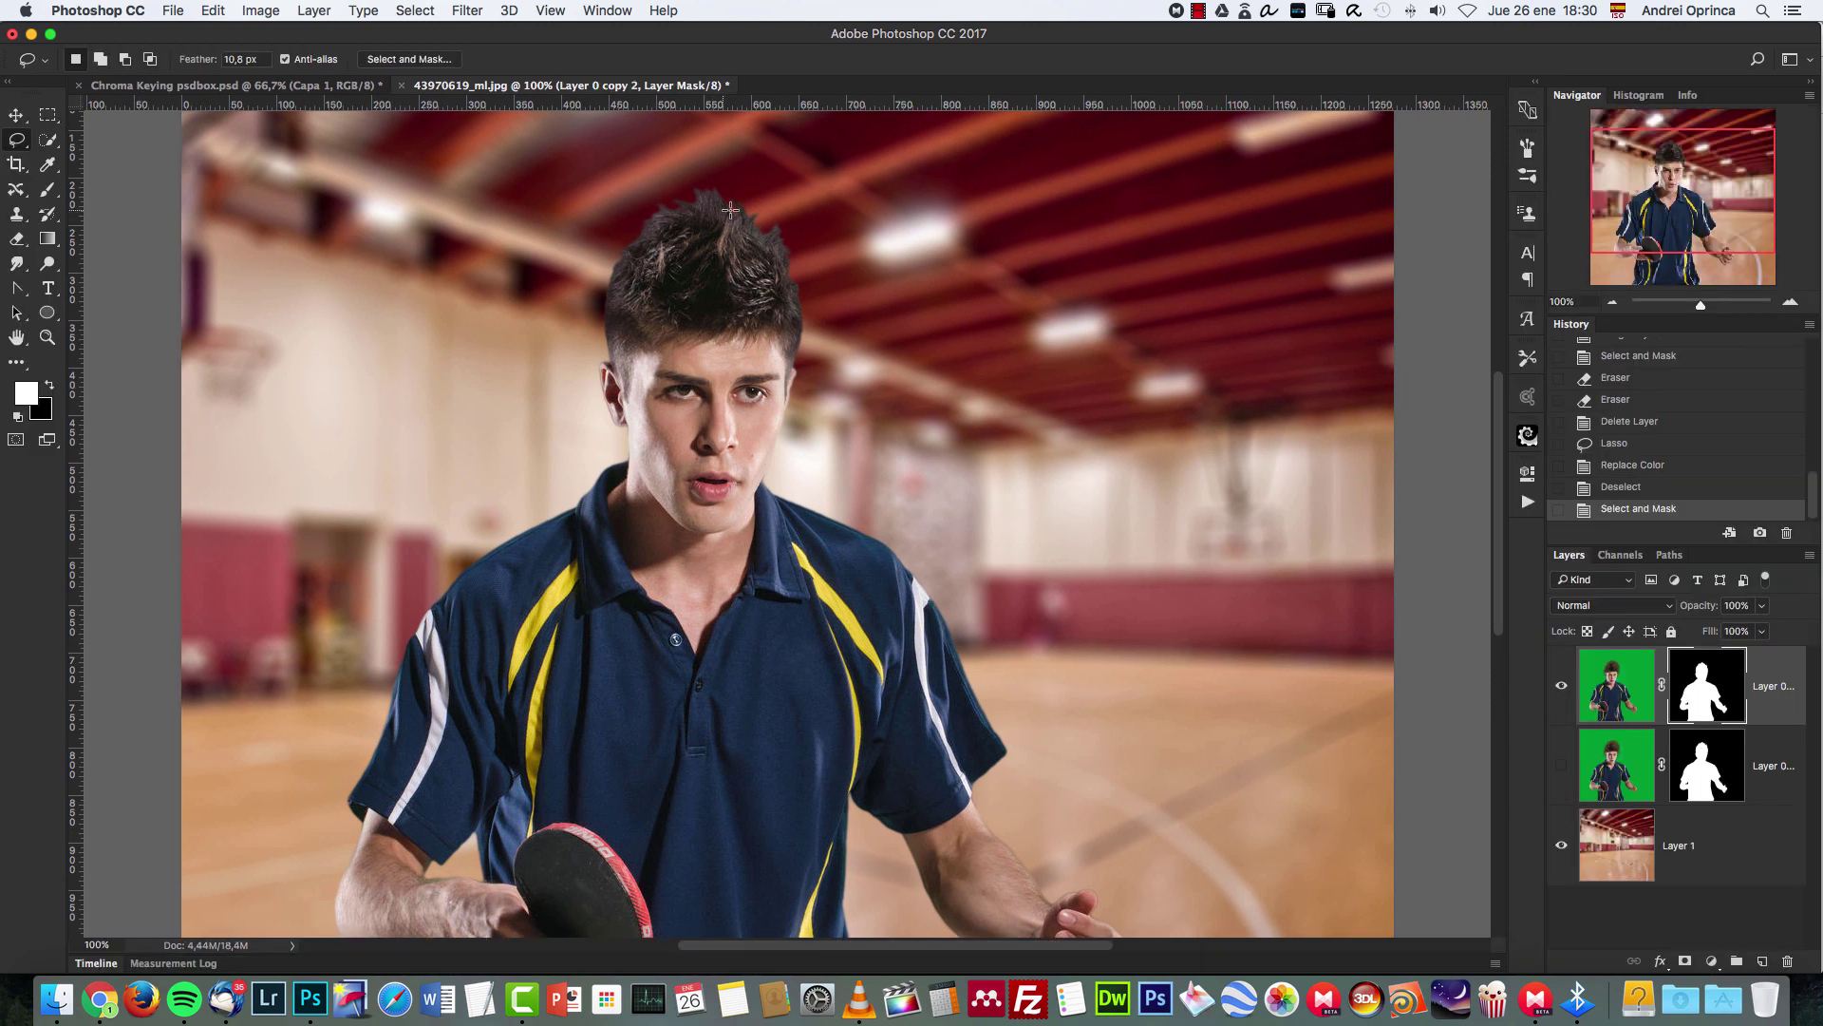
Show the earlier masked player layer beneath the refined copy and review the player's edges against the gym background.
click(1561, 766)
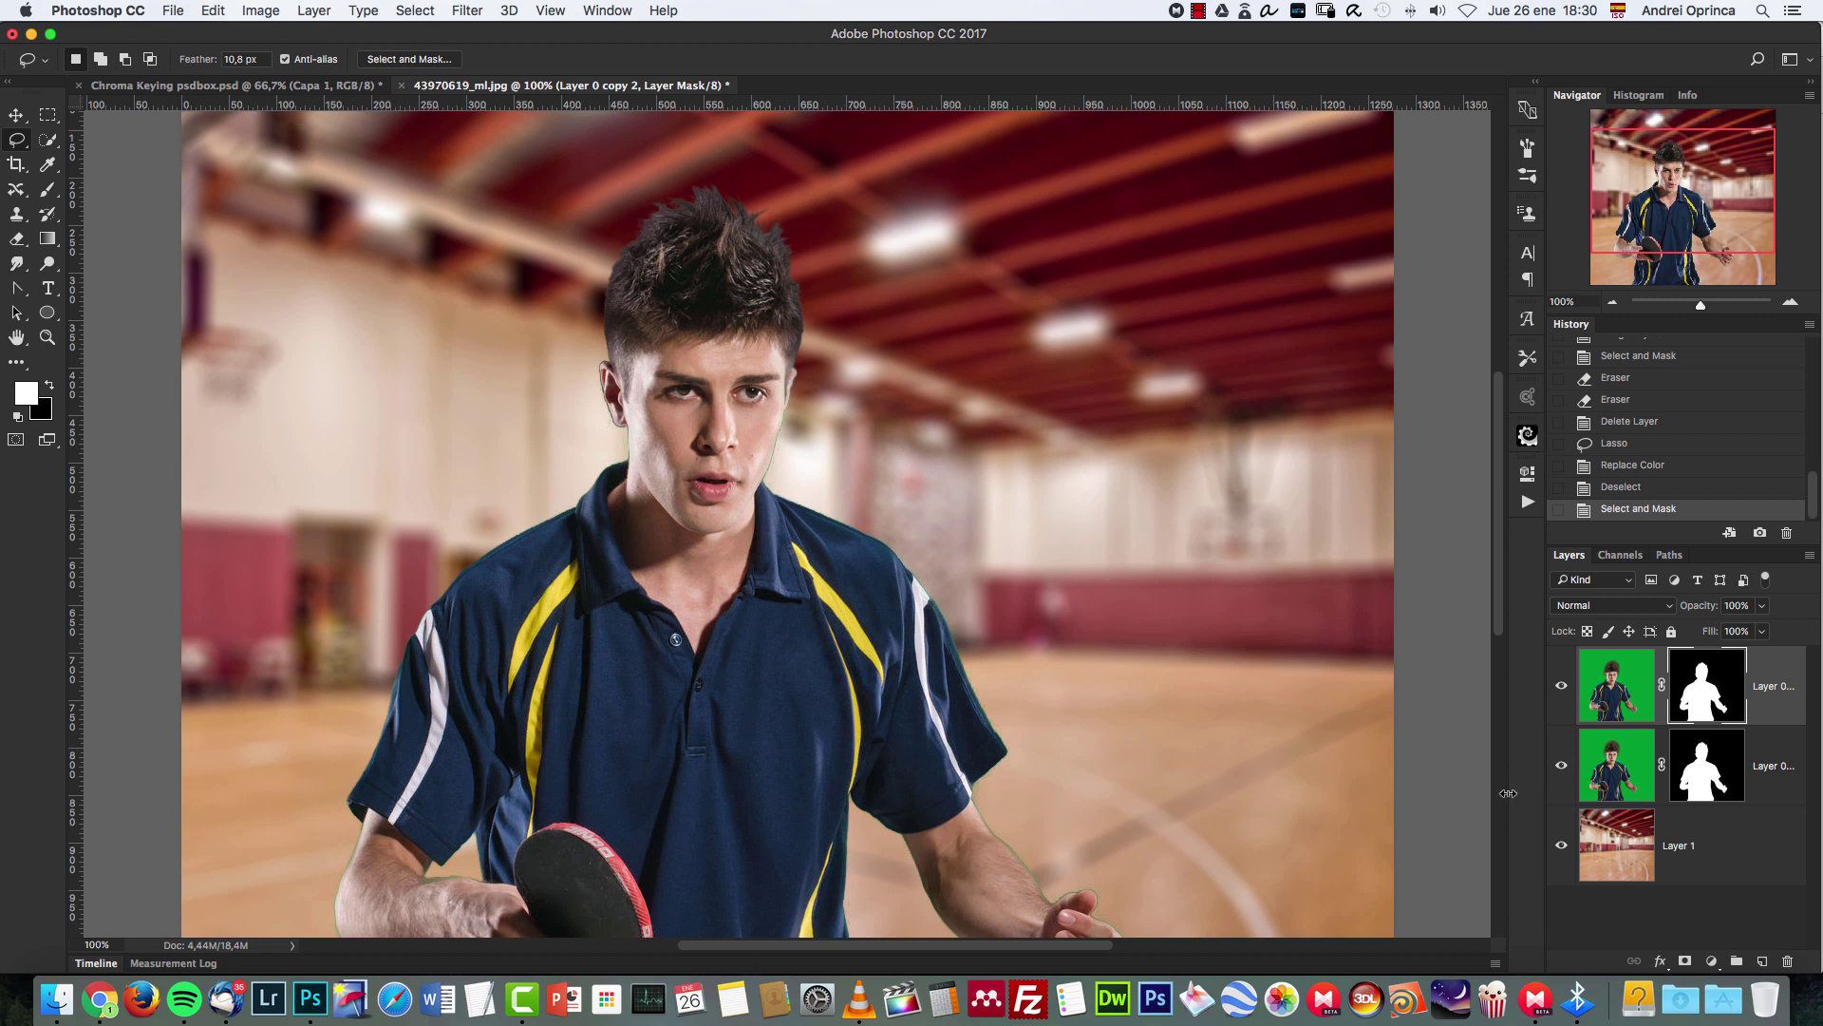
drag(1691, 201, 1687, 216)
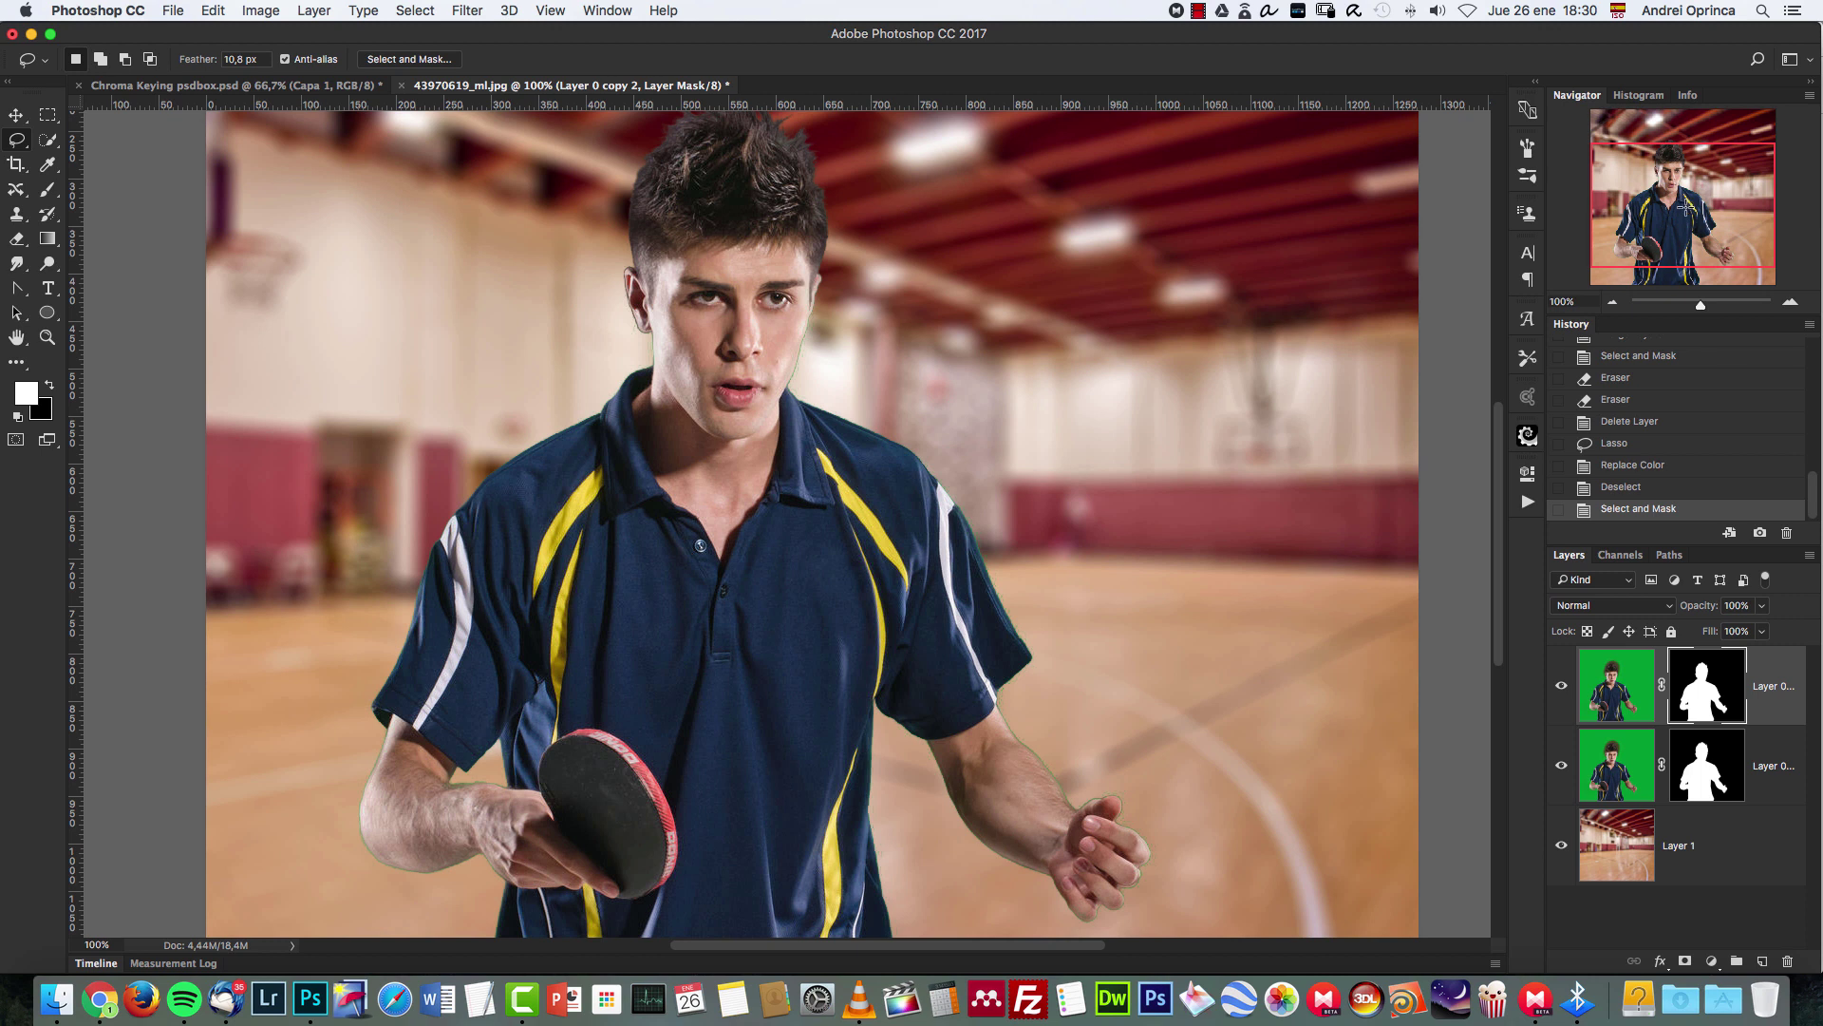
drag(1673, 235, 1643, 235)
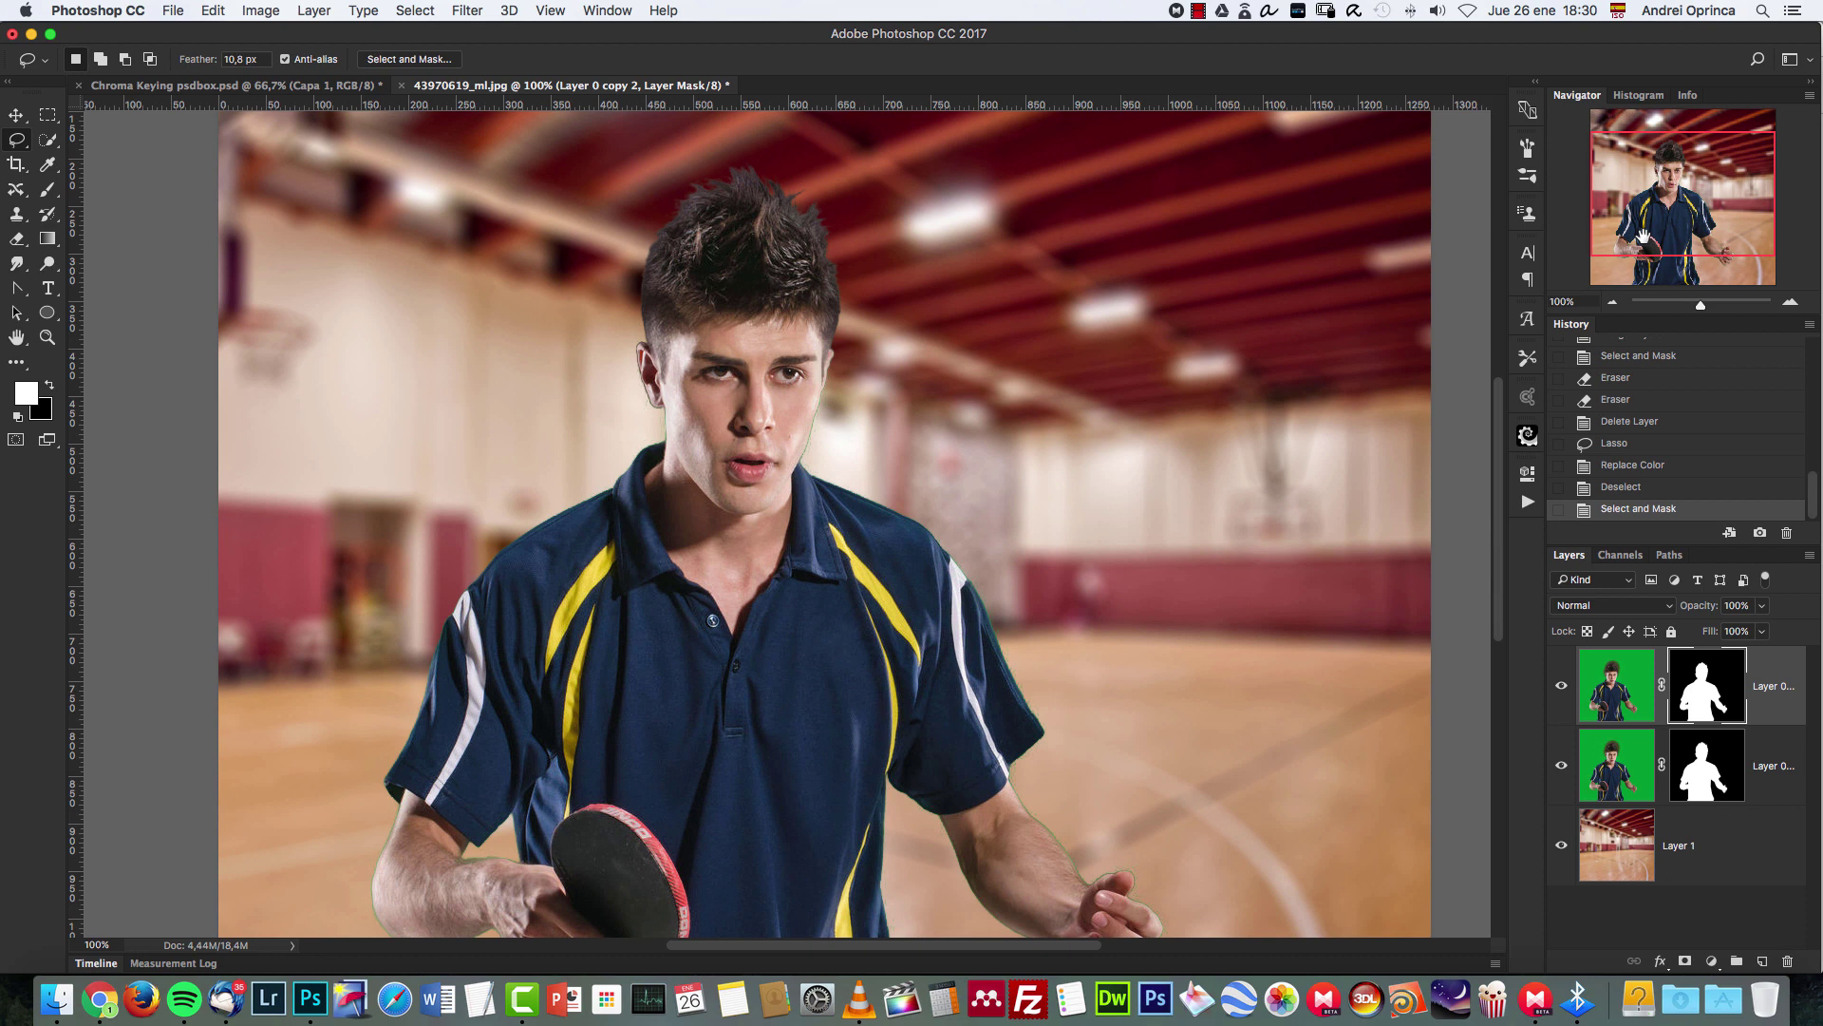